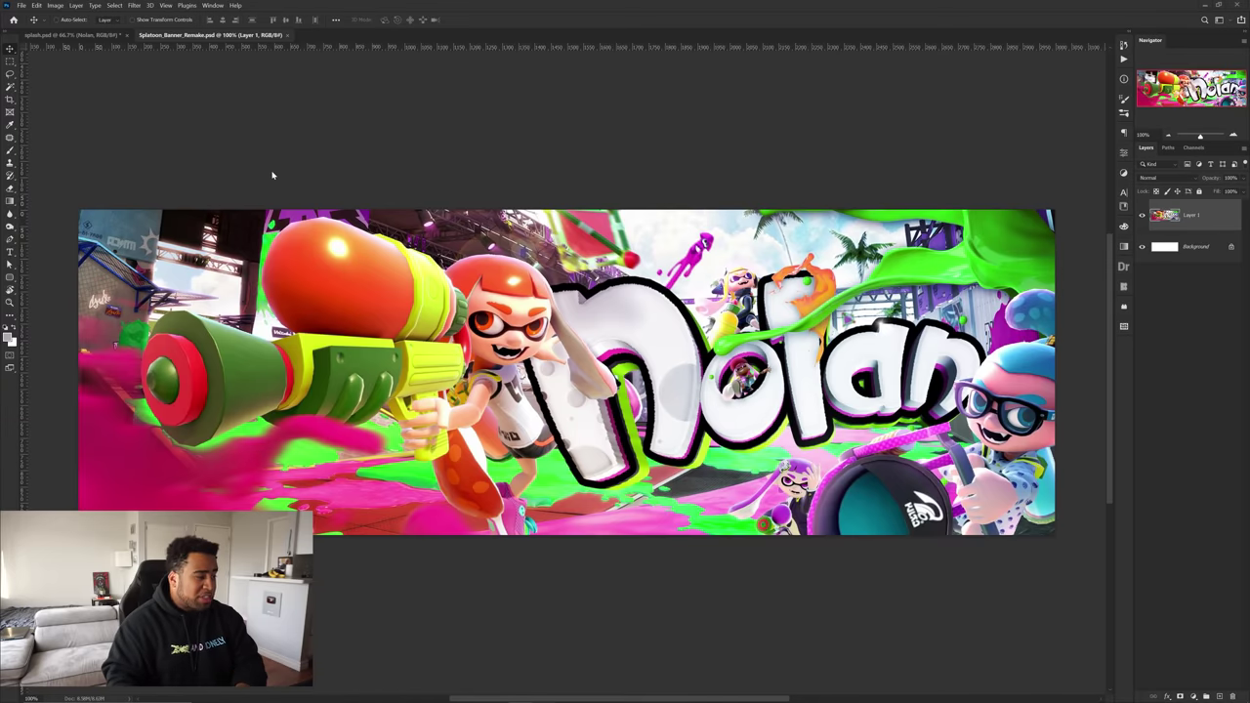
Capture the banner area and draw red circles around its main characters and green slime as temporary annotations
{"action": "left_click_drag", "start_coordinate": [46, 174], "coordinate": [1087, 564]}
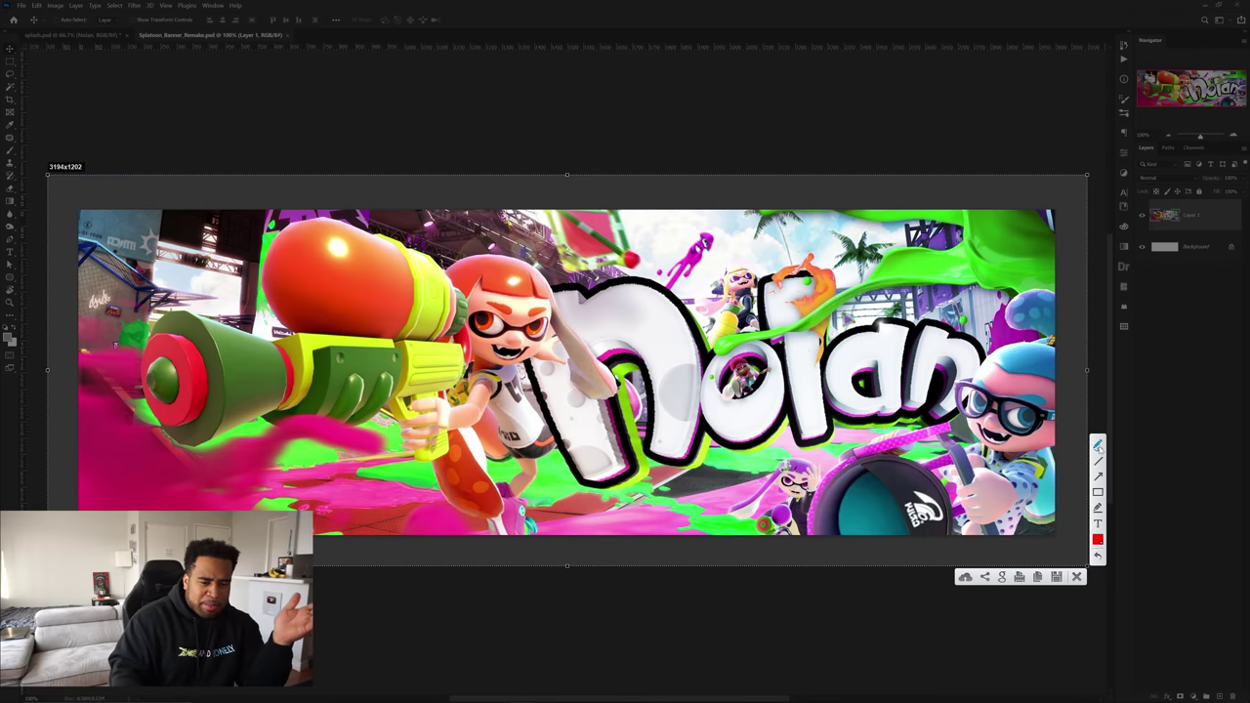
{"action": "mouse_move", "coordinate": [609, 346]}
{"action": "left_mouse_down"}
{"action": "mouse_move", "coordinate": [410, 228]}
{"action": "mouse_move", "coordinate": [606, 357]}
{"action": "left_mouse_up"}
{"action": "mouse_move", "coordinate": [793, 342]}
{"action": "left_mouse_down"}
{"action": "mouse_move", "coordinate": [798, 325]}
{"action": "mouse_move", "coordinate": [767, 257]}
{"action": "left_mouse_up"}
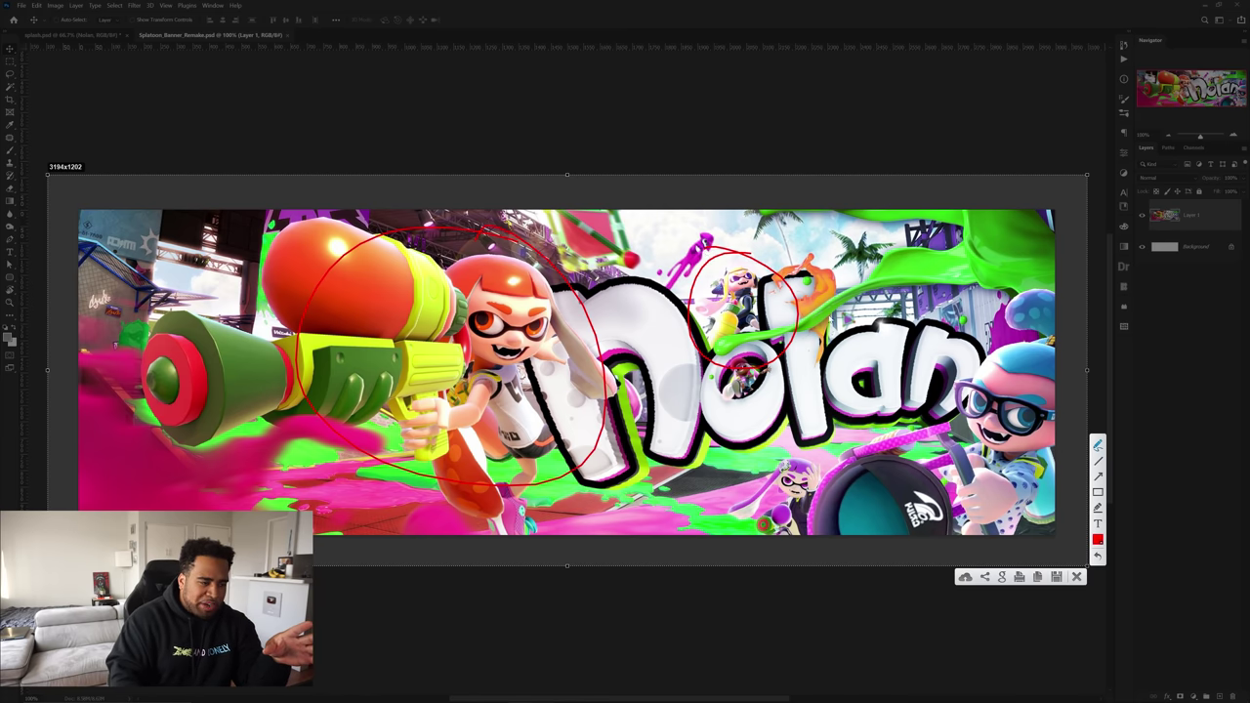
{"action": "mouse_move", "coordinate": [977, 337]}
{"action": "left_mouse_down"}
{"action": "mouse_move", "coordinate": [839, 518]}
{"action": "mouse_move", "coordinate": [961, 364]}
{"action": "left_mouse_up"}
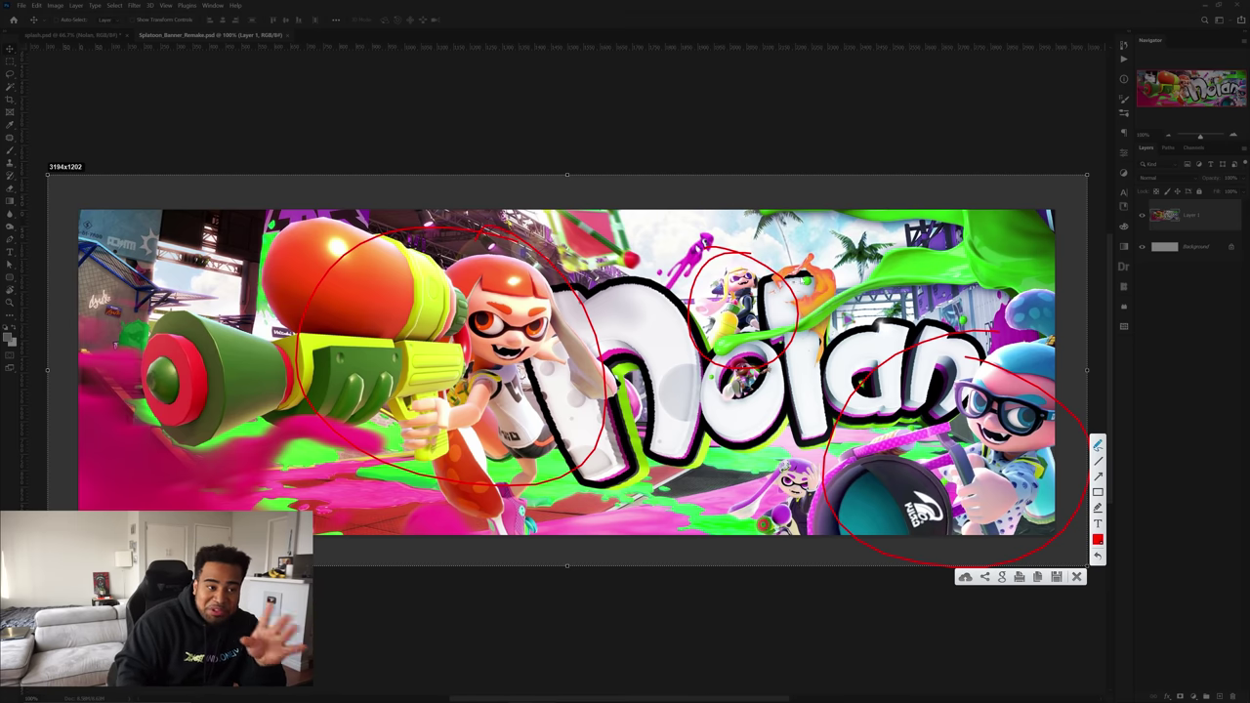
{"action": "left_click_drag", "start_coordinate": [838, 218], "coordinate": [893, 224]}
{"action": "left_click_drag", "start_coordinate": [868, 302], "coordinate": [886, 293]}
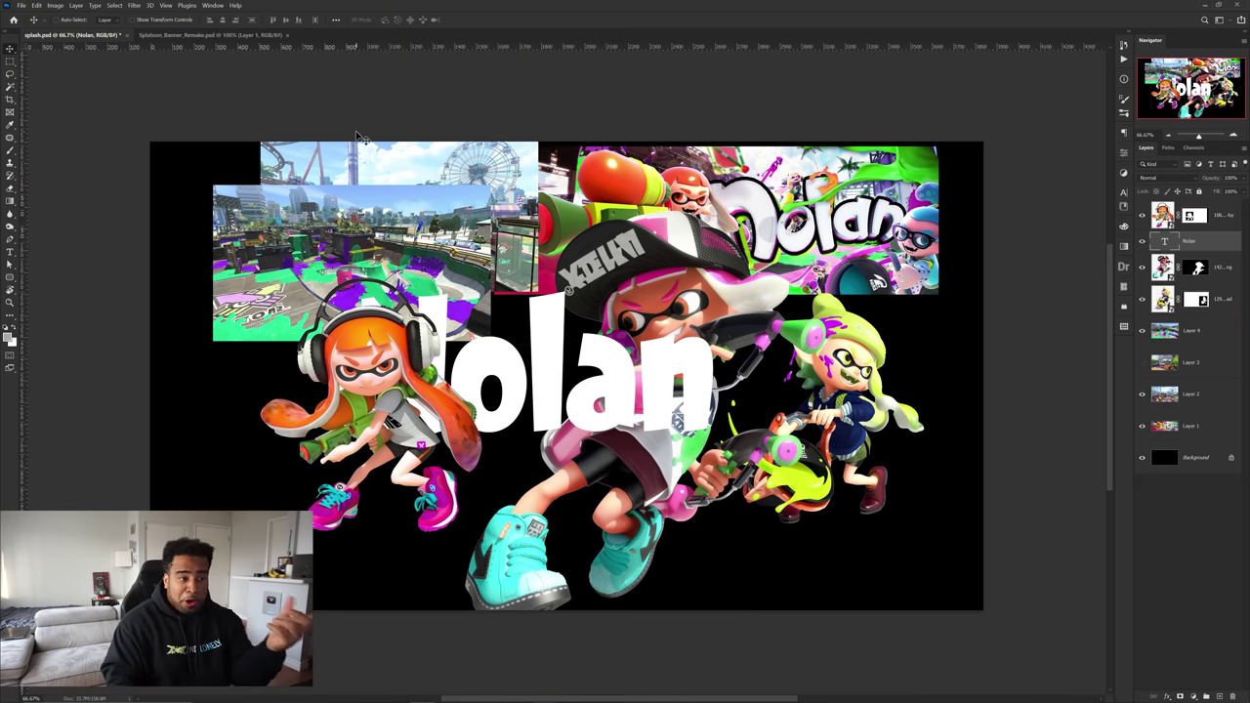
Toggle the white name text layer in splash.psd to compare the composition with and without it
{"action": "left_click", "coordinate": [1142, 241]}
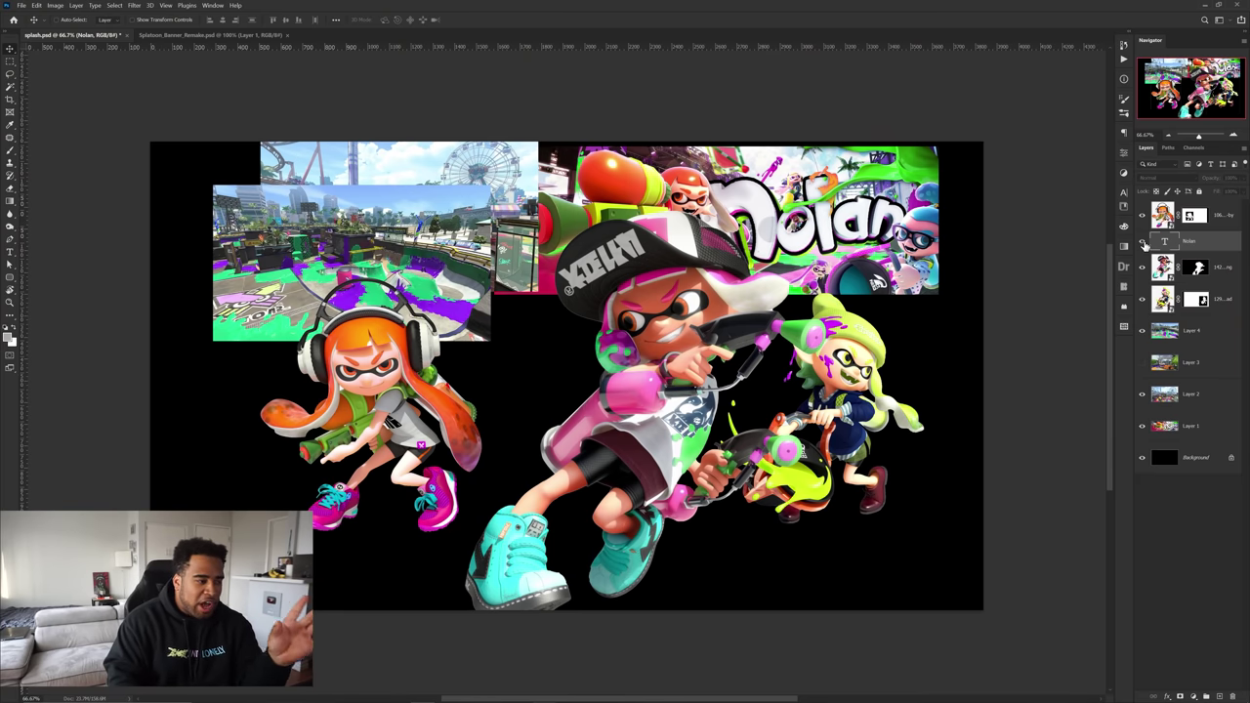
{"action": "left_click", "coordinate": [1142, 241]}
{"action": "left_click", "coordinate": [1143, 241]}
{"action": "left_click", "coordinate": [1142, 241]}
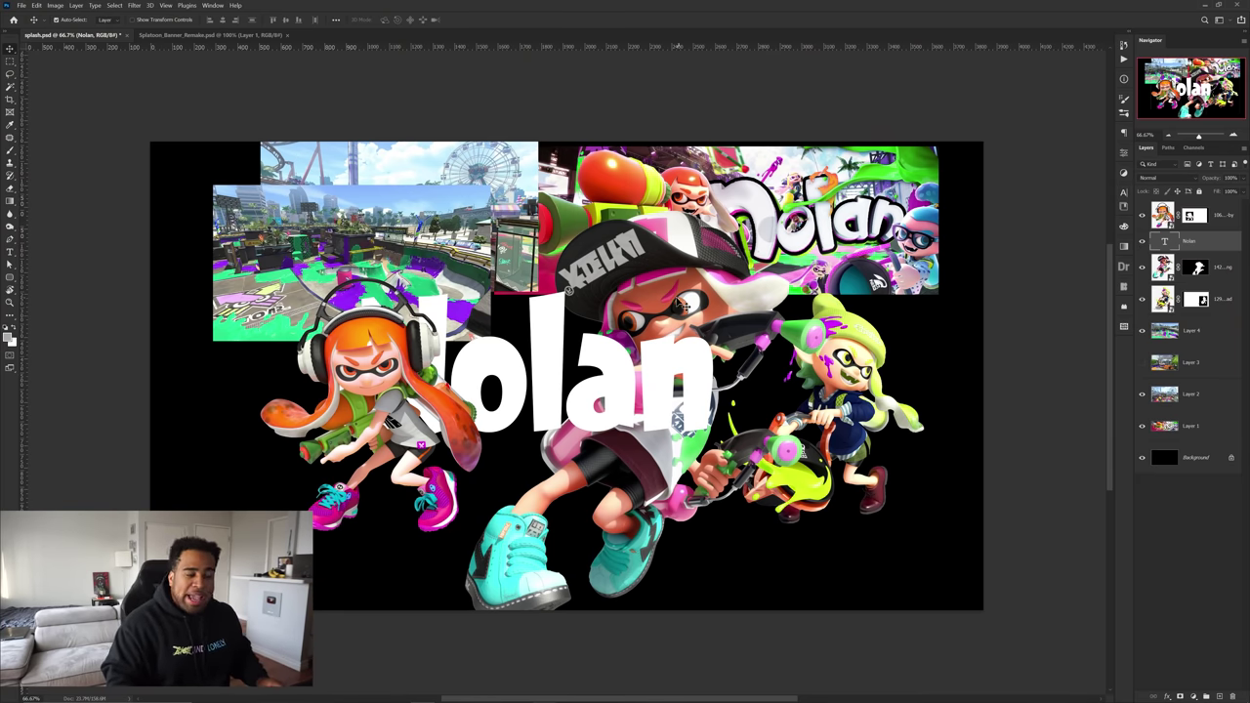
Move the reference banner to the canvas's upper-right corner and the white name text to its lower-left area
{"action": "left_click_drag", "start_coordinate": [810, 234], "coordinate": [872, 226]}
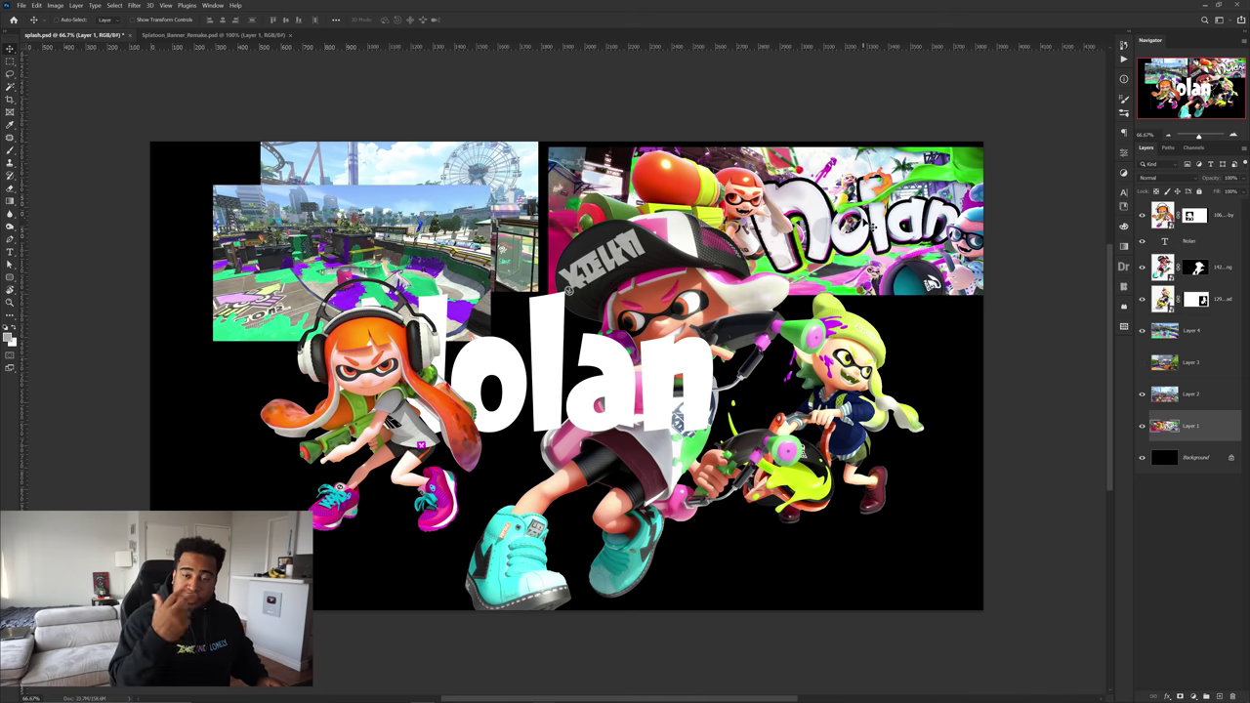
{"action": "left_click_drag", "start_coordinate": [695, 349], "coordinate": [704, 467]}
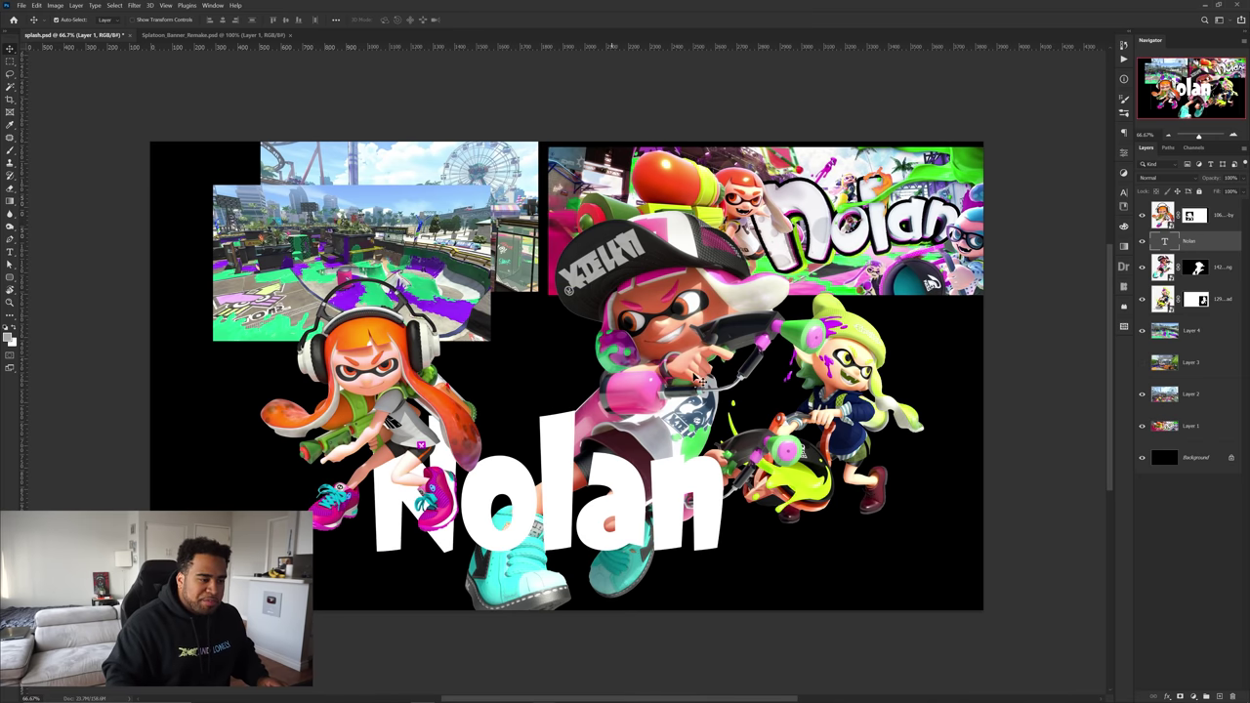
{"action": "left_click", "coordinate": [684, 316]}
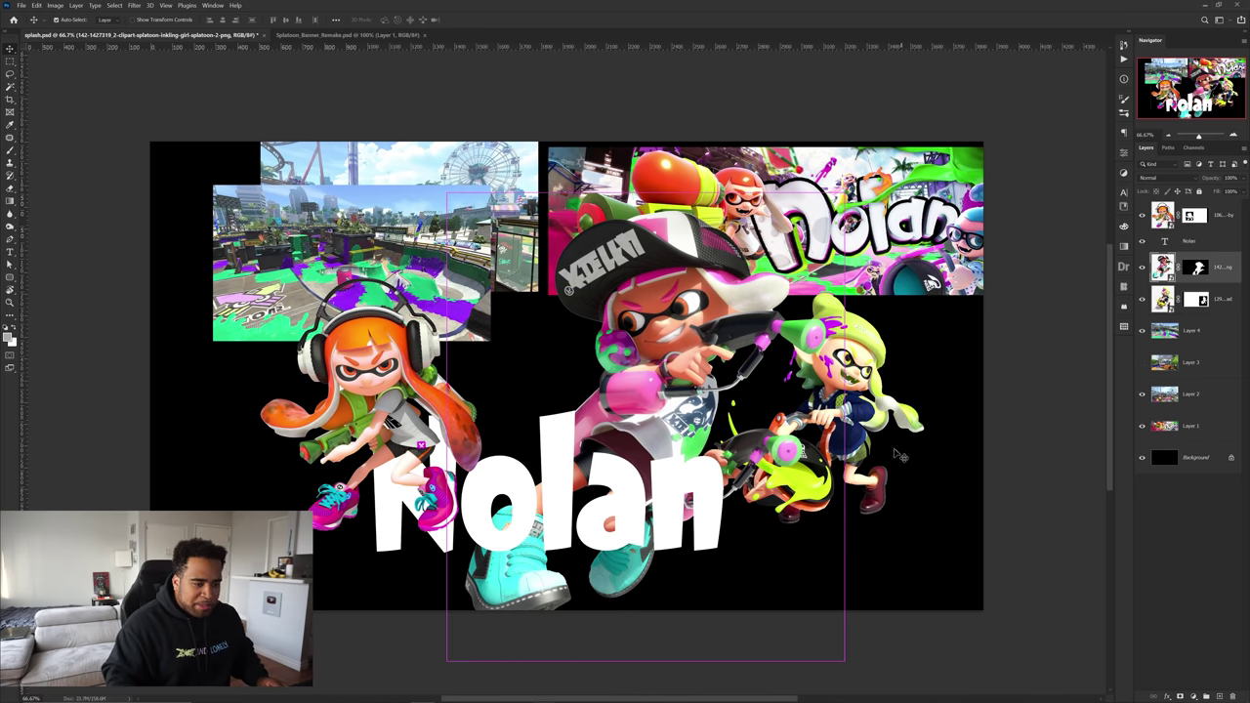
{"action": "key", "text": "ctrl"}
{"action": "left_click_drag", "start_coordinate": [716, 471], "coordinate": [498, 485]}
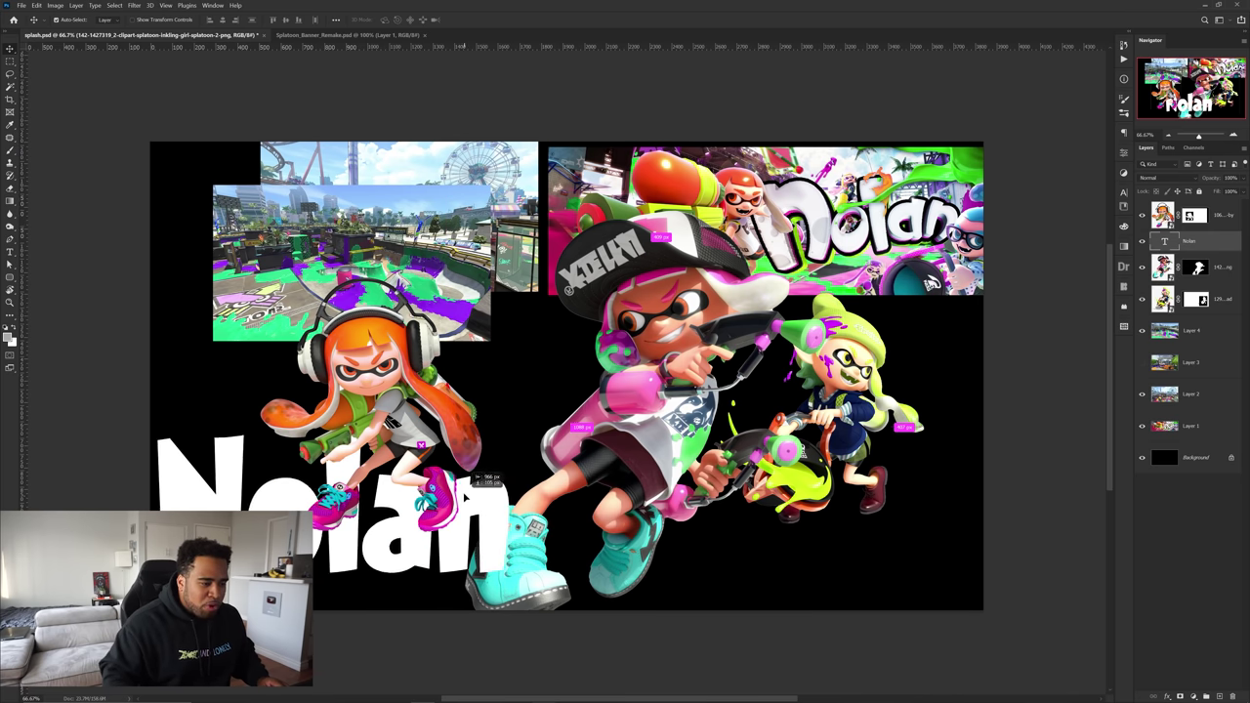
{"action": "key", "text": "ctrl"}
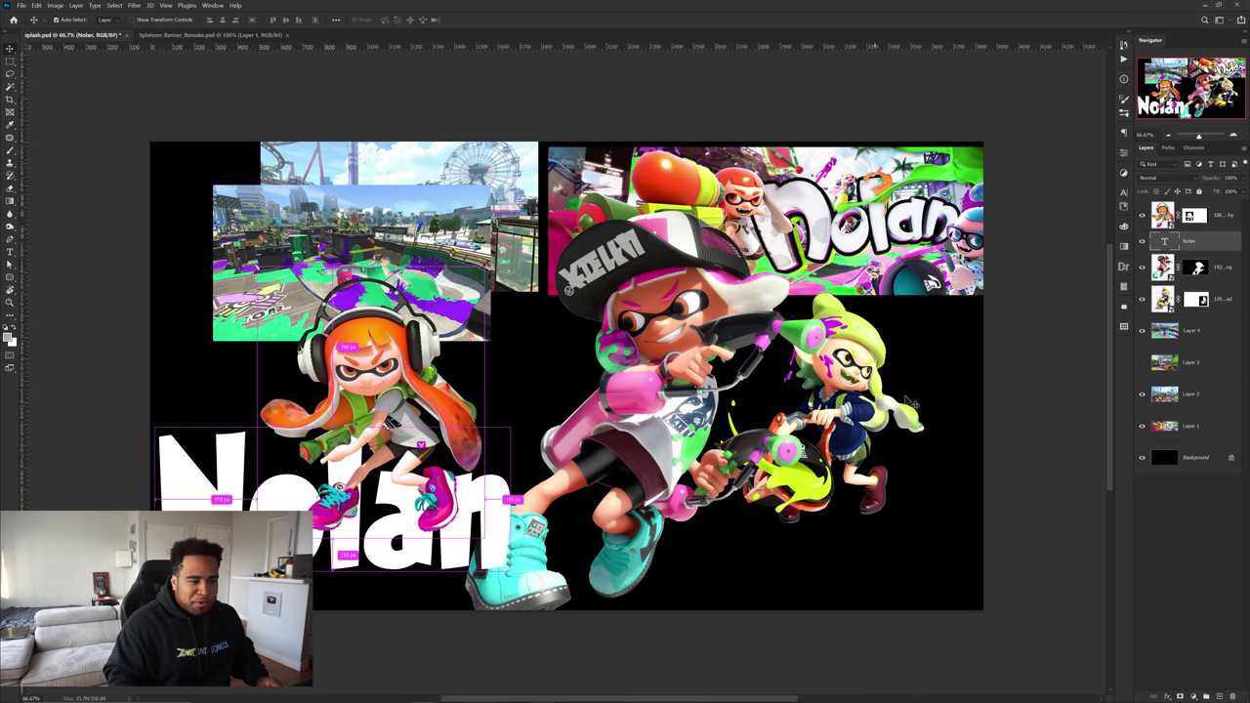
{"action": "left_click", "coordinate": [852, 359]}
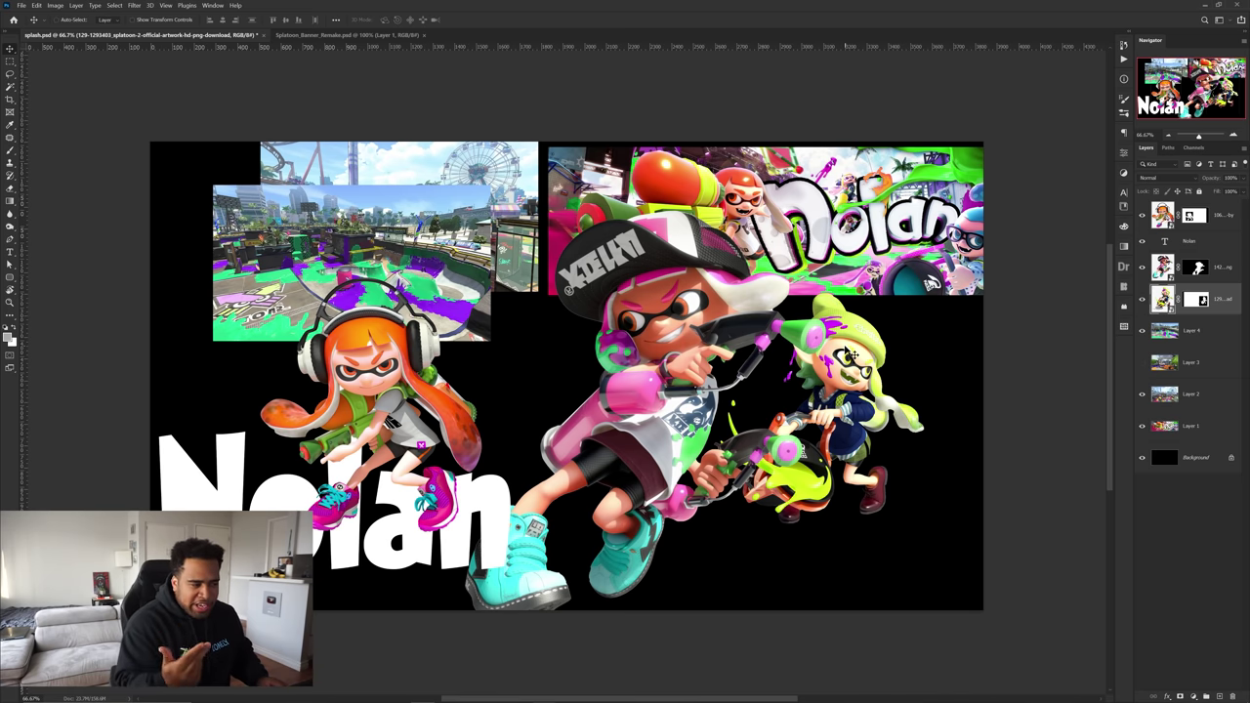
{"action": "left_click", "coordinate": [689, 442]}
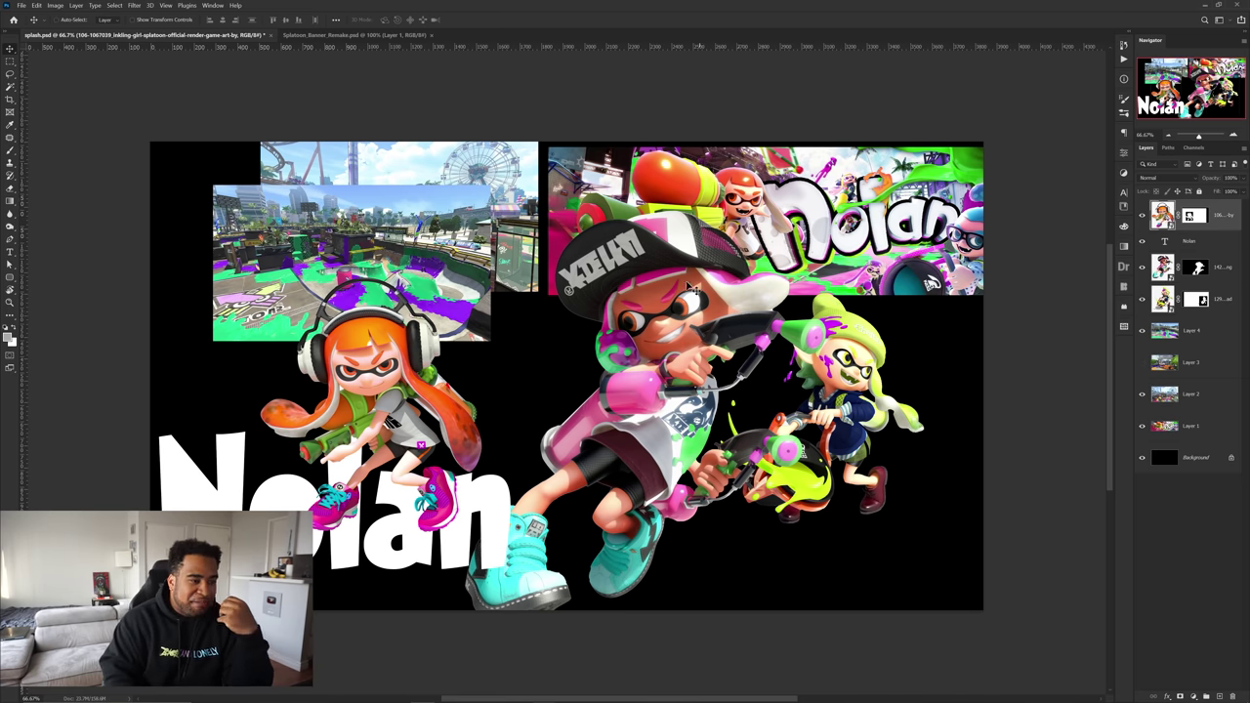
Copy the amusement-park image into Splatoon_Banner_Remake.psd, scale it to about 245% and position it across the whole banner
{"action": "left_click_drag", "start_coordinate": [445, 179], "coordinate": [615, 371]}
{"action": "key", "text": "ctrl+t"}
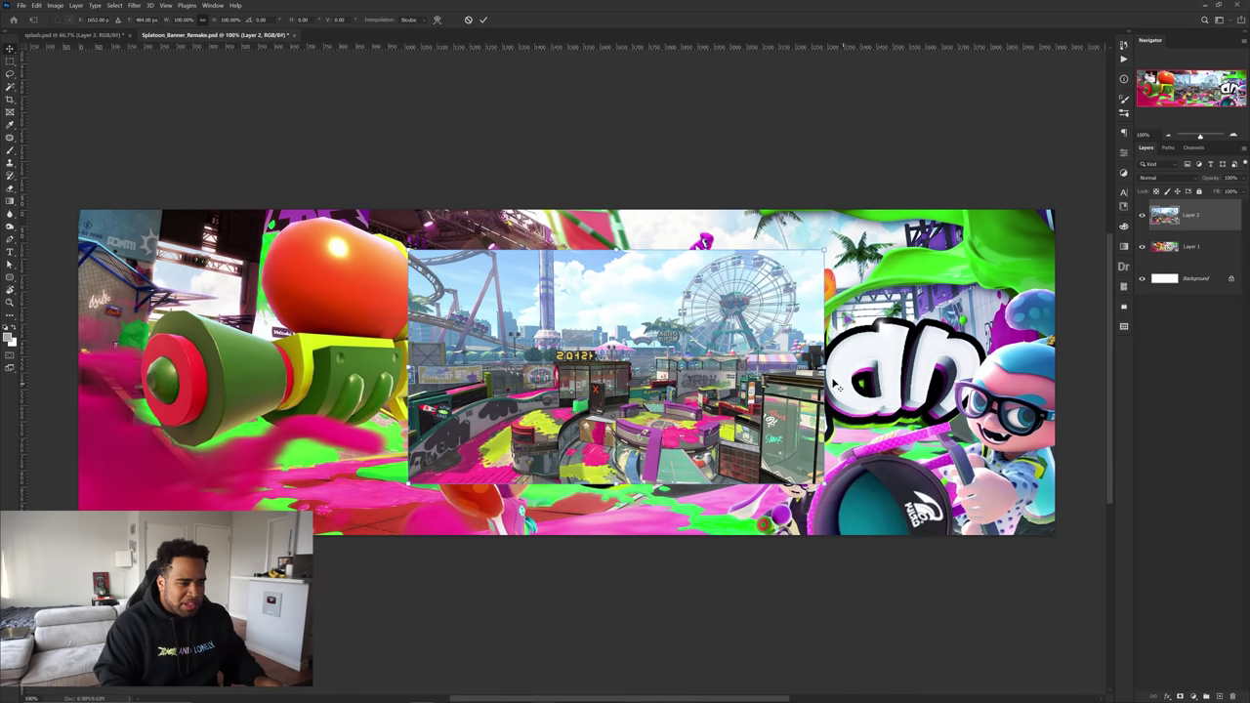
{"action": "left_click_drag", "start_coordinate": [826, 382], "coordinate": [1108, 381]}
{"action": "left_click_drag", "start_coordinate": [903, 408], "coordinate": [836, 390]}
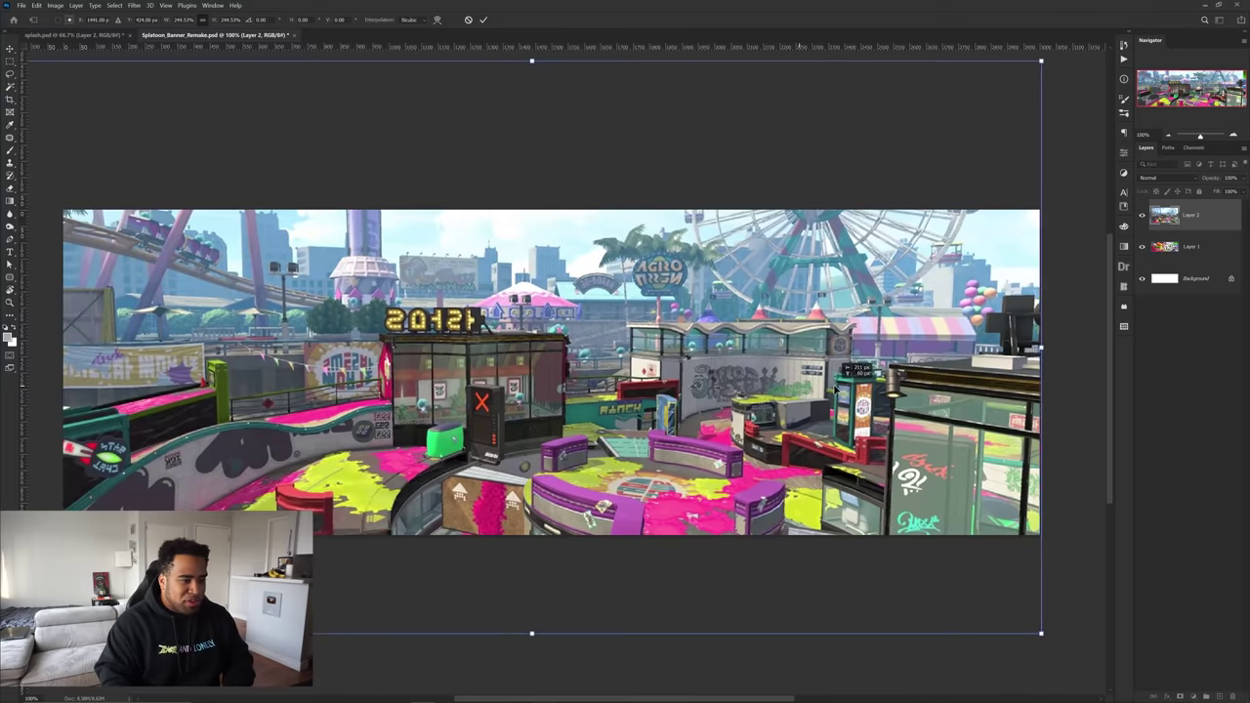
{"action": "key", "text": "Return"}
{"action": "left_click_drag", "start_coordinate": [748, 321], "coordinate": [738, 363]}
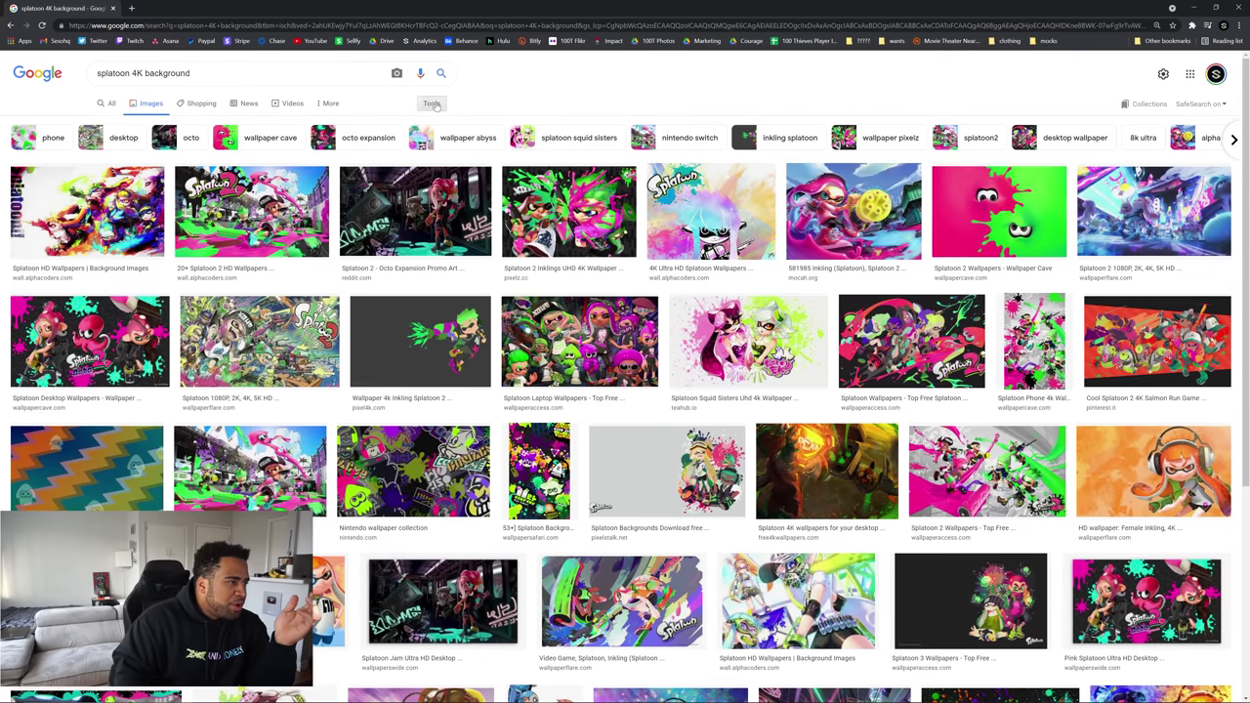
Switch to the browser and limit the "splatoon 4K background" image results to large images
{"action": "left_click", "coordinate": [431, 102]}
{"action": "left_click", "coordinate": [95, 122]}
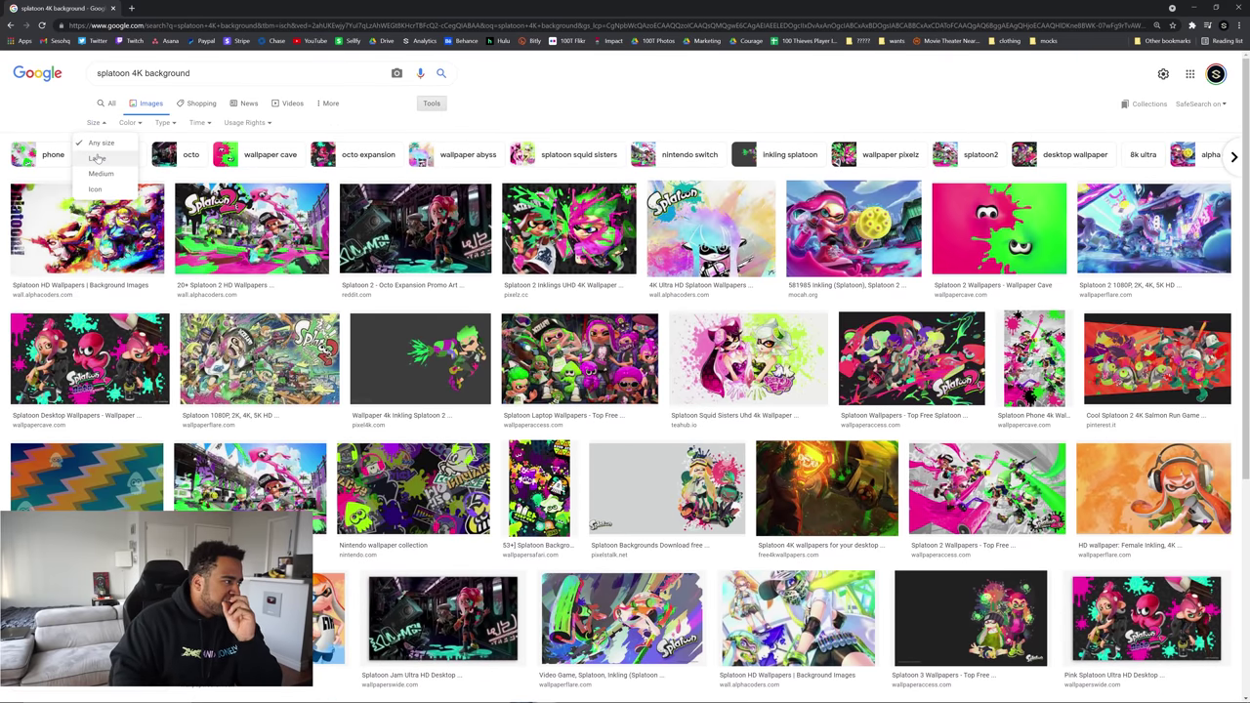
{"action": "left_click", "coordinate": [96, 158]}
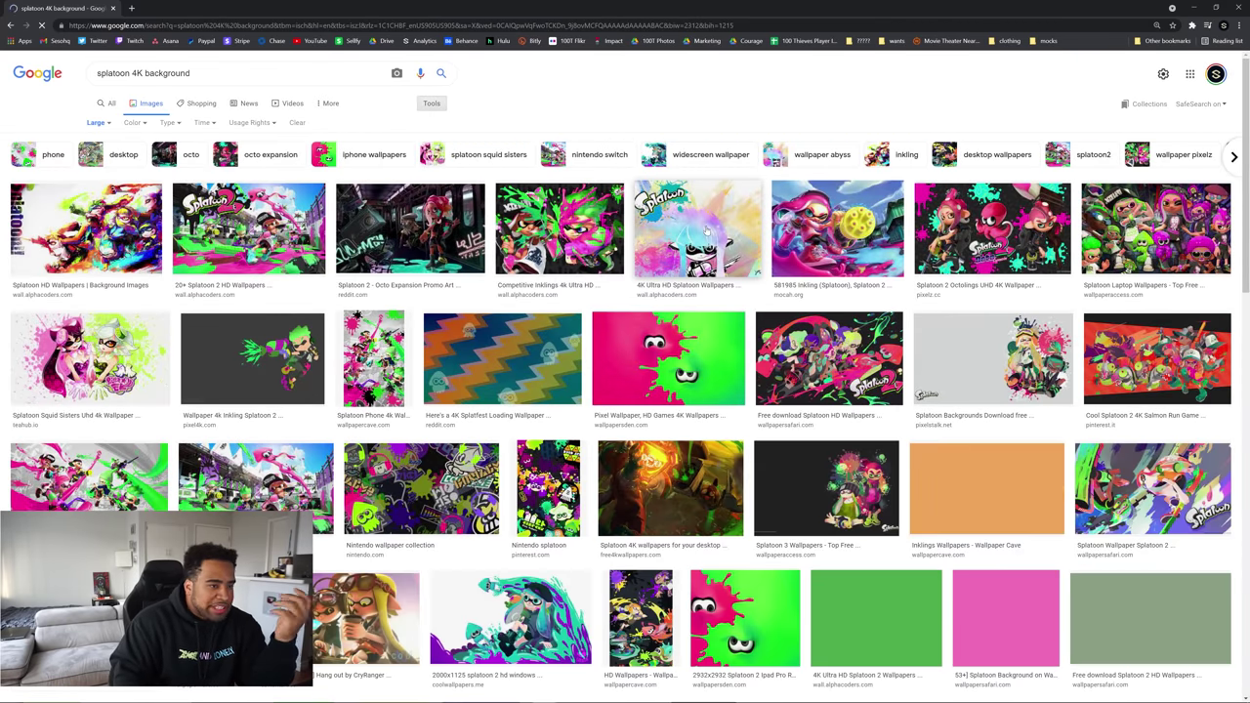
{"action": "scroll", "coordinate": [421, 244], "scroll_direction": "down", "scroll_amount": 3}
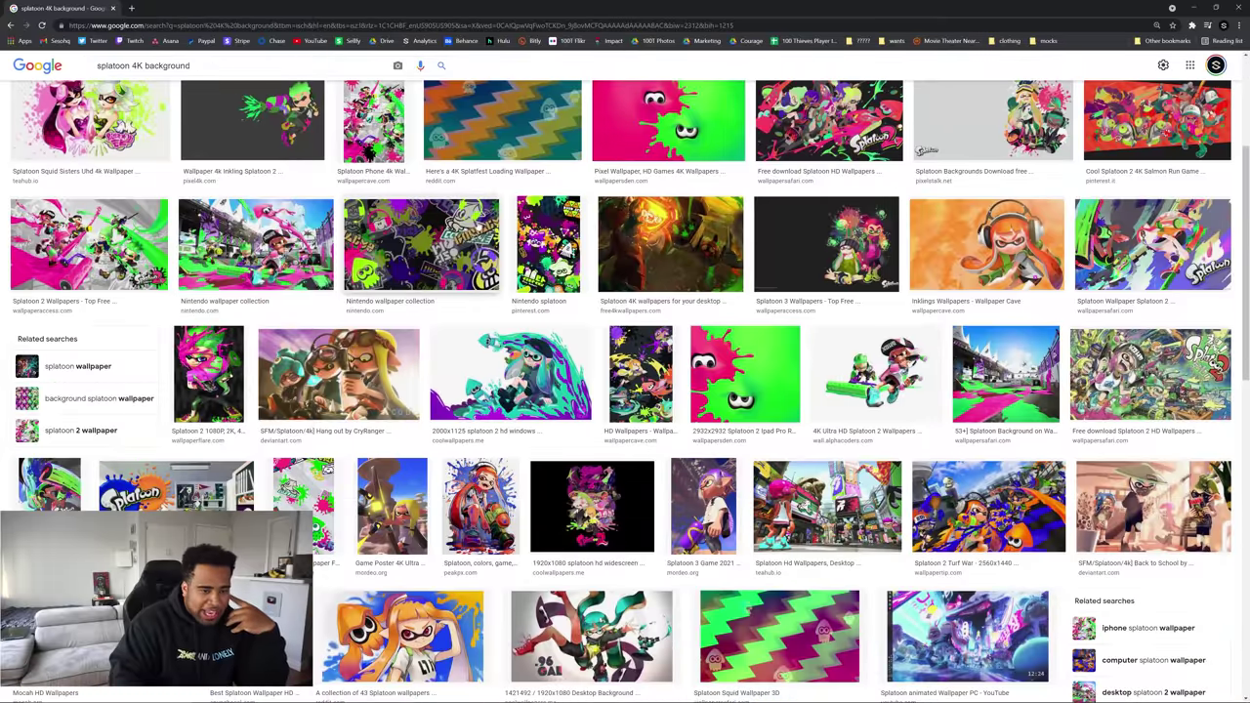
Preview the pink-and-green stage background and compare its 1500 × 1500 and 1920 × 1080 versions
{"action": "left_click", "coordinate": [1005, 374]}
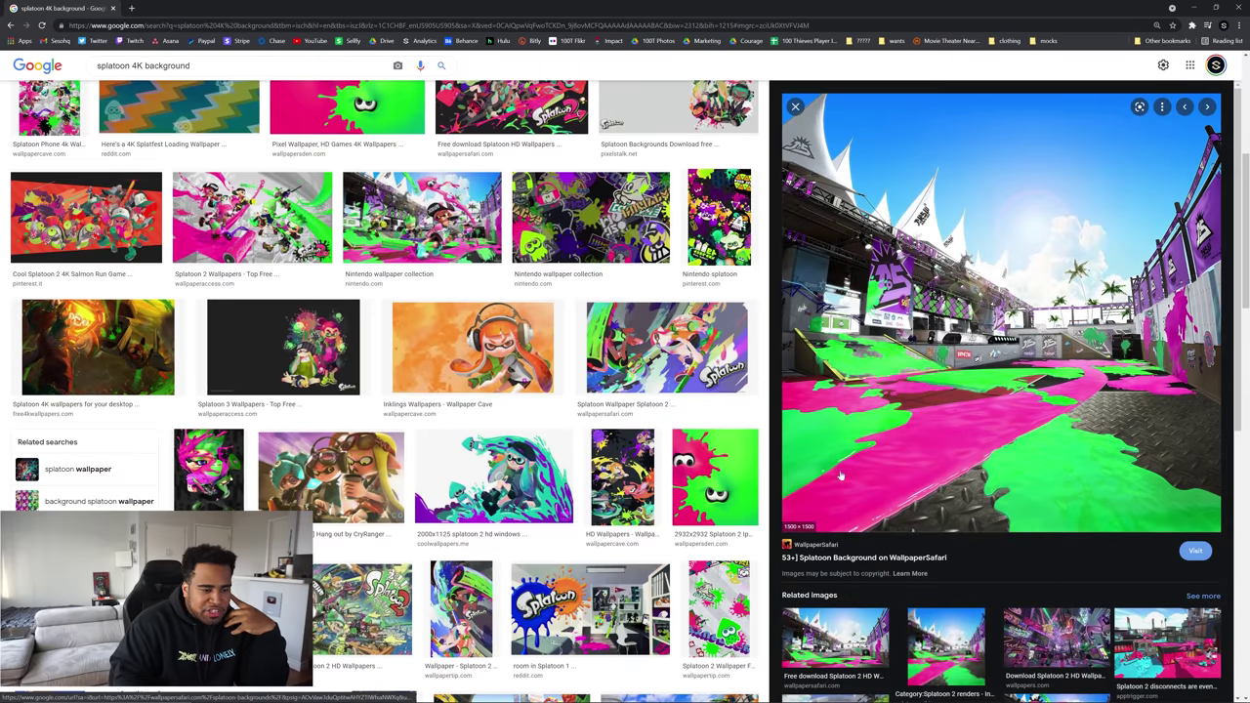
{"action": "left_click", "coordinate": [835, 639]}
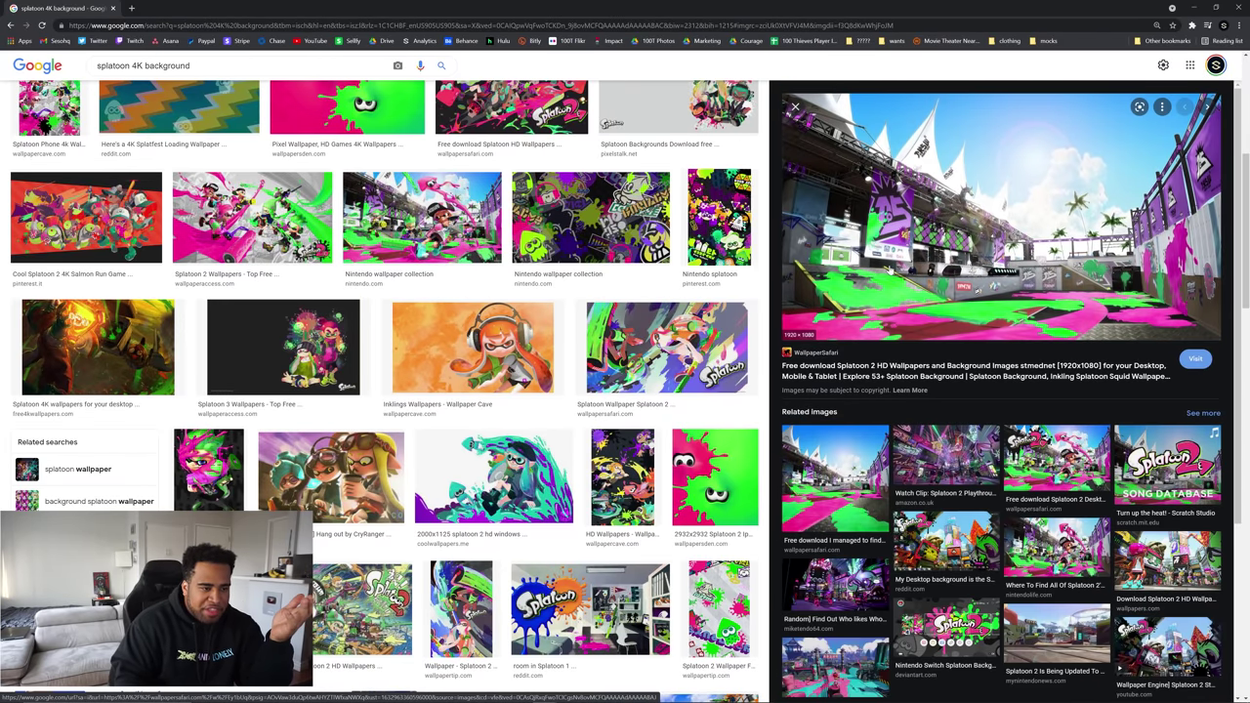
{"action": "left_click", "coordinate": [865, 476]}
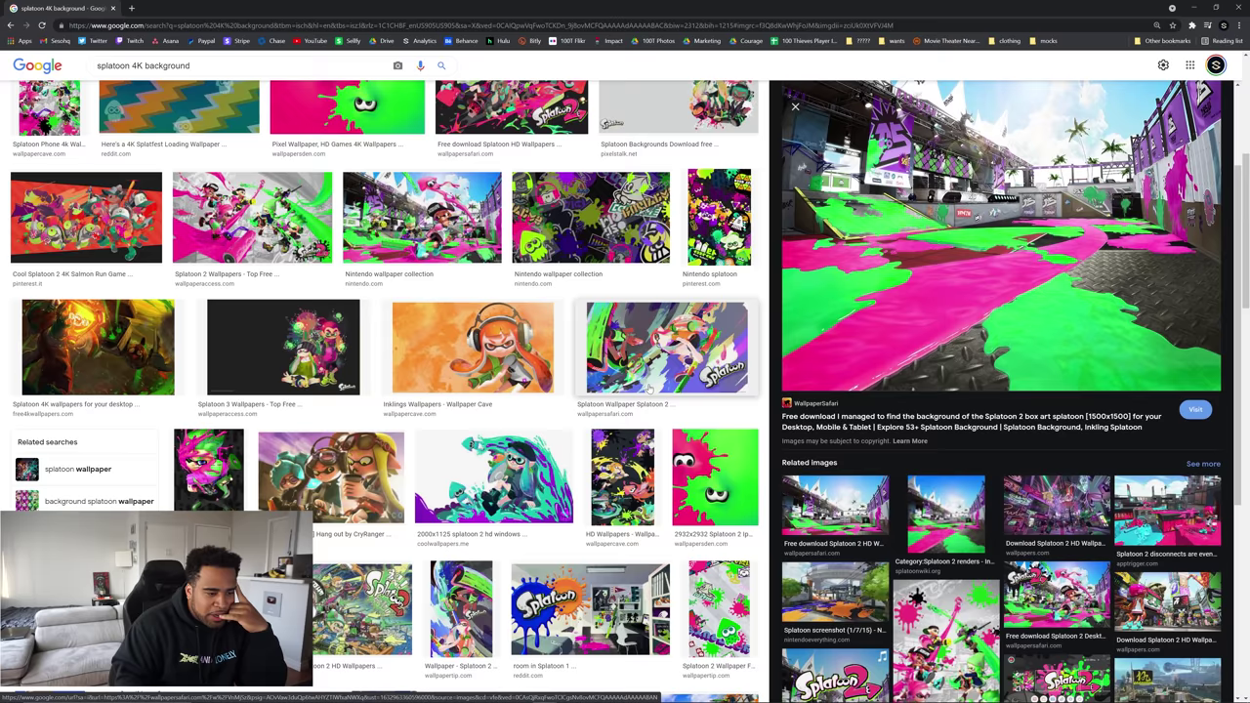
{"action": "scroll", "coordinate": [649, 387], "scroll_direction": "down", "scroll_amount": 5}
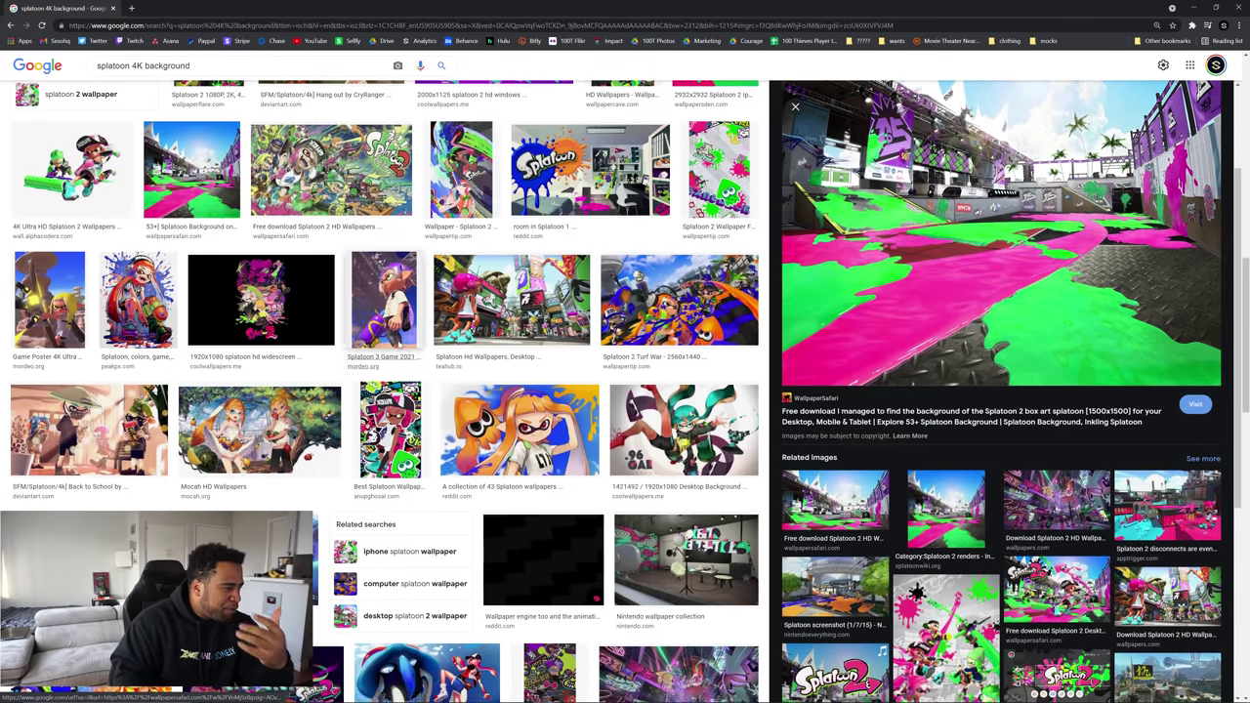
{"action": "left_click", "coordinate": [205, 198]}
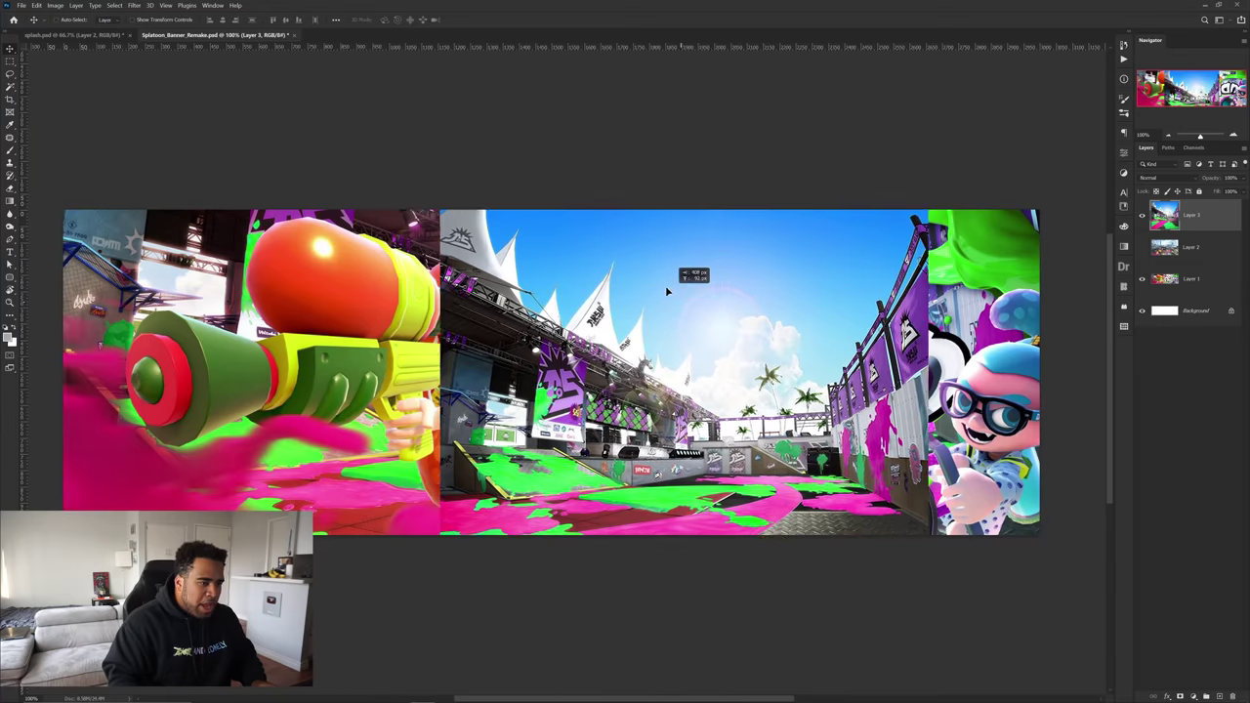
Center the stage background on the banner and scale it to about 206% so it spans the full width
{"action": "left_click_drag", "start_coordinate": [680, 267], "coordinate": [580, 359]}
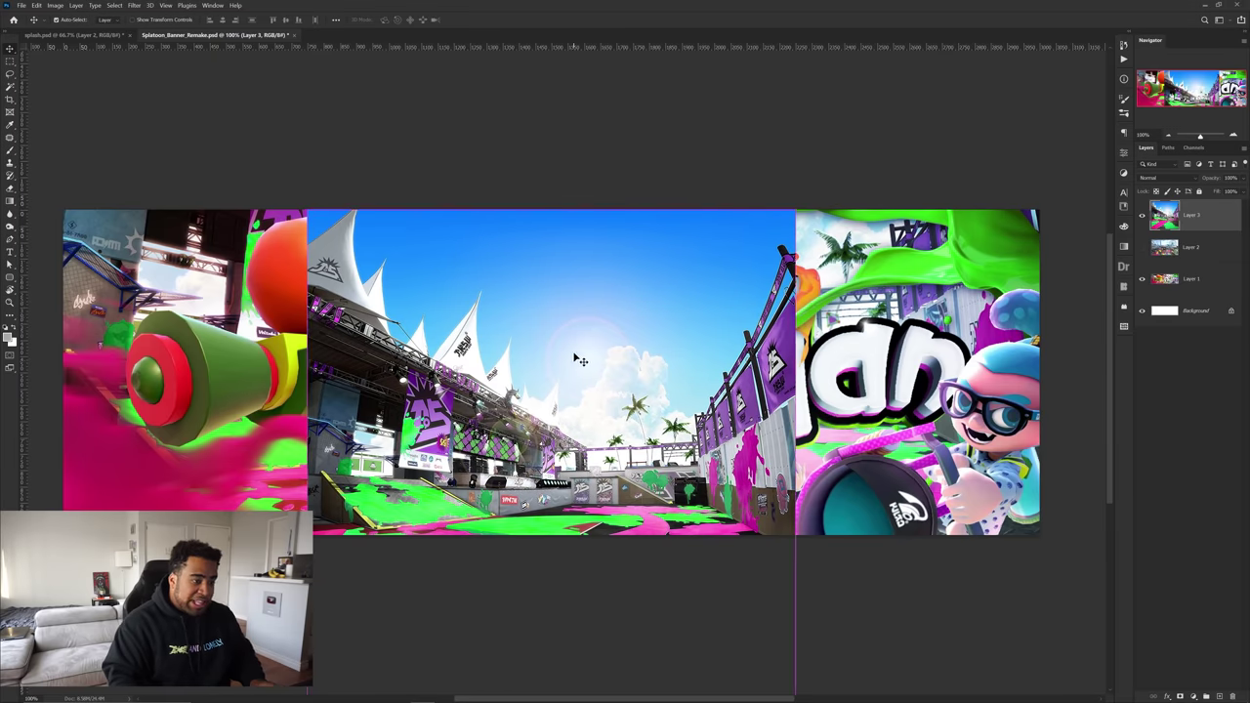
{"action": "key", "text": "ctrl+t"}
{"action": "left_click_drag", "start_coordinate": [799, 452], "coordinate": [1068, 432]}
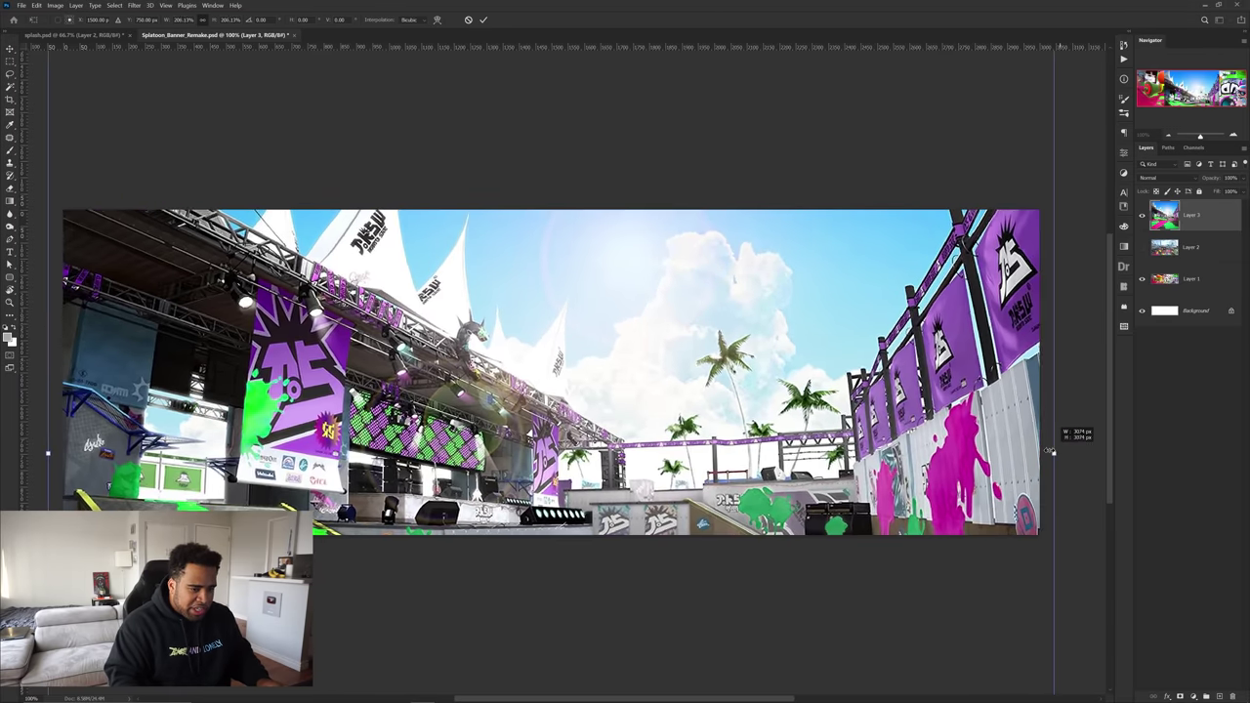
{"action": "key", "text": "Escape"}
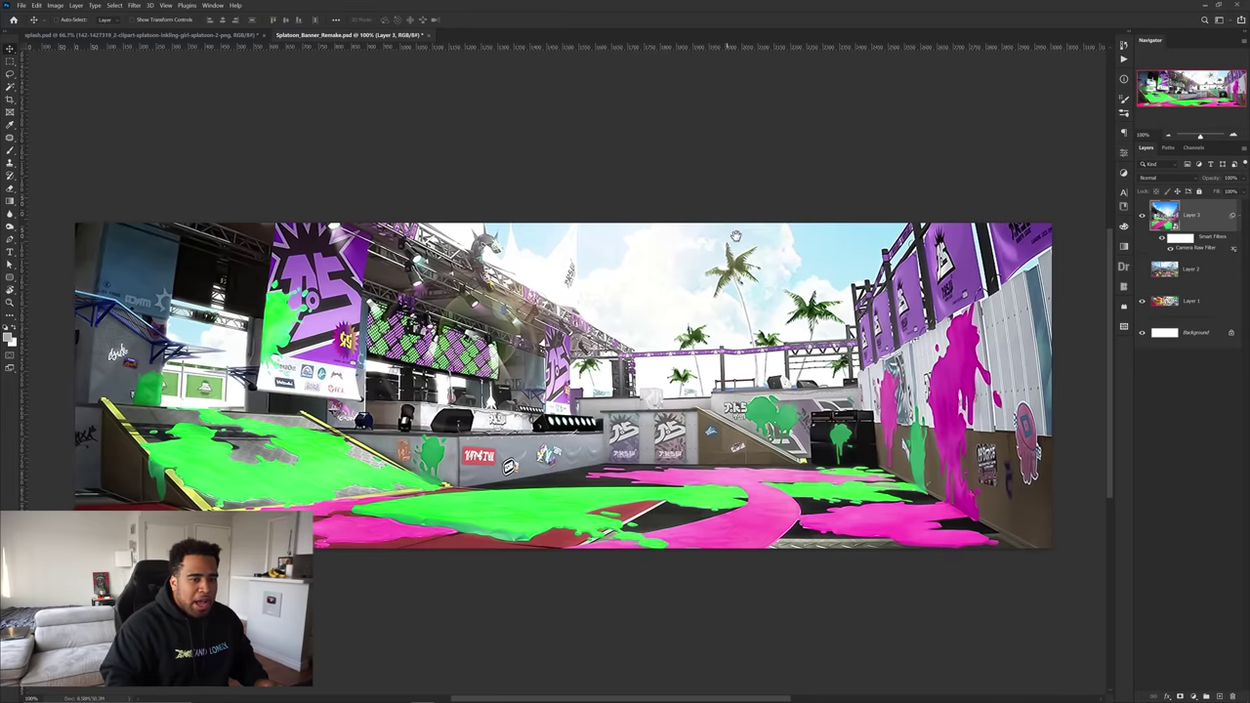
Copy the black-capped inkling from splash.psd into the banner and place it right of center
{"action": "left_click_drag", "start_coordinate": [736, 236], "coordinate": [707, 217]}
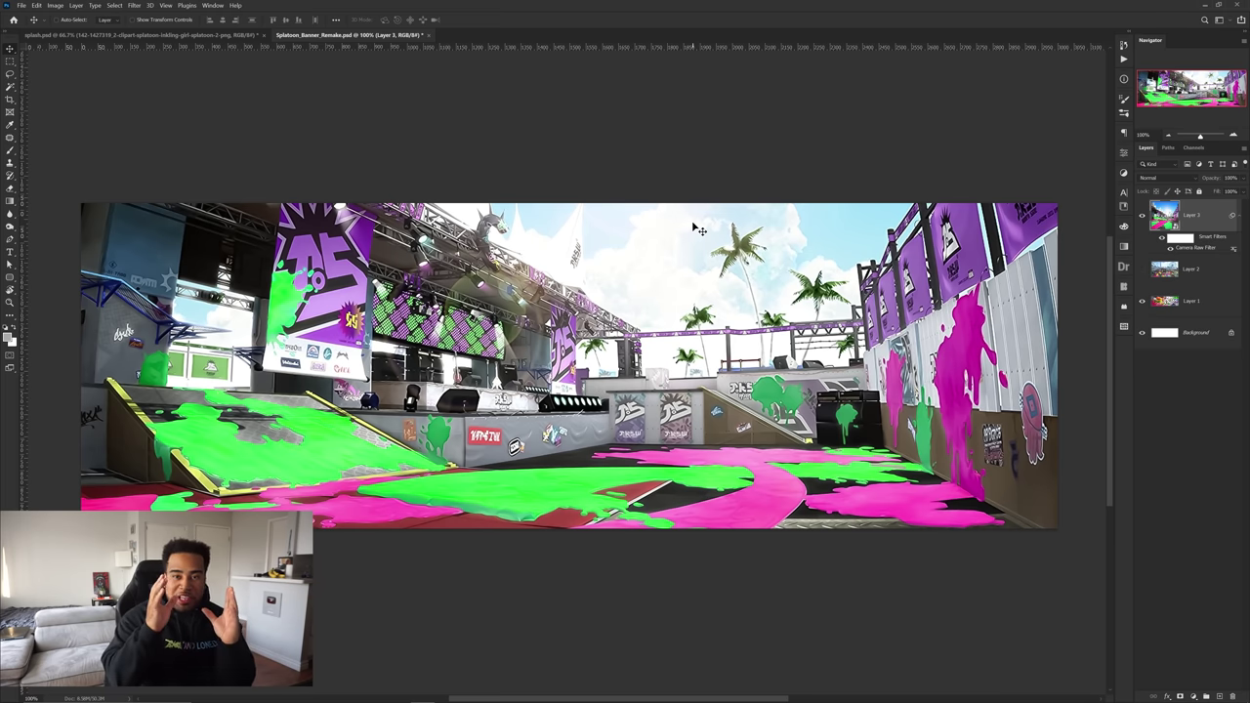
{"action": "left_click", "coordinate": [137, 35]}
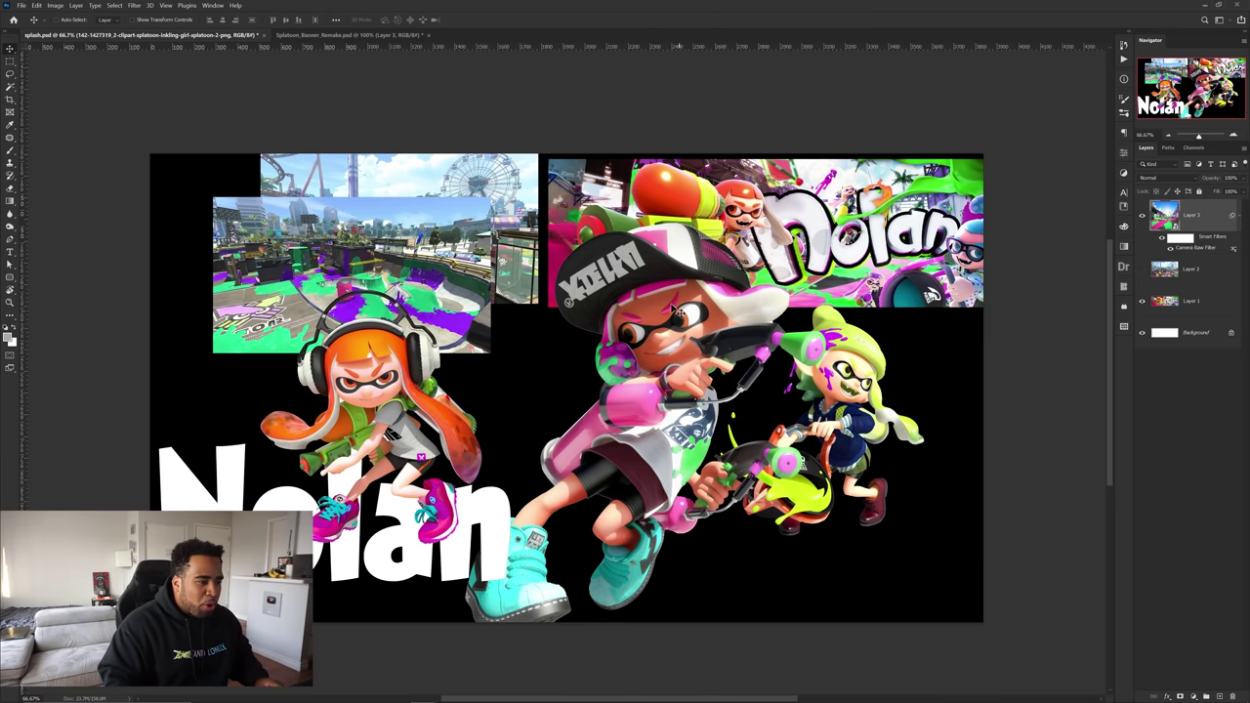
{"action": "left_click_drag", "start_coordinate": [312, 33], "coordinate": [812, 328]}
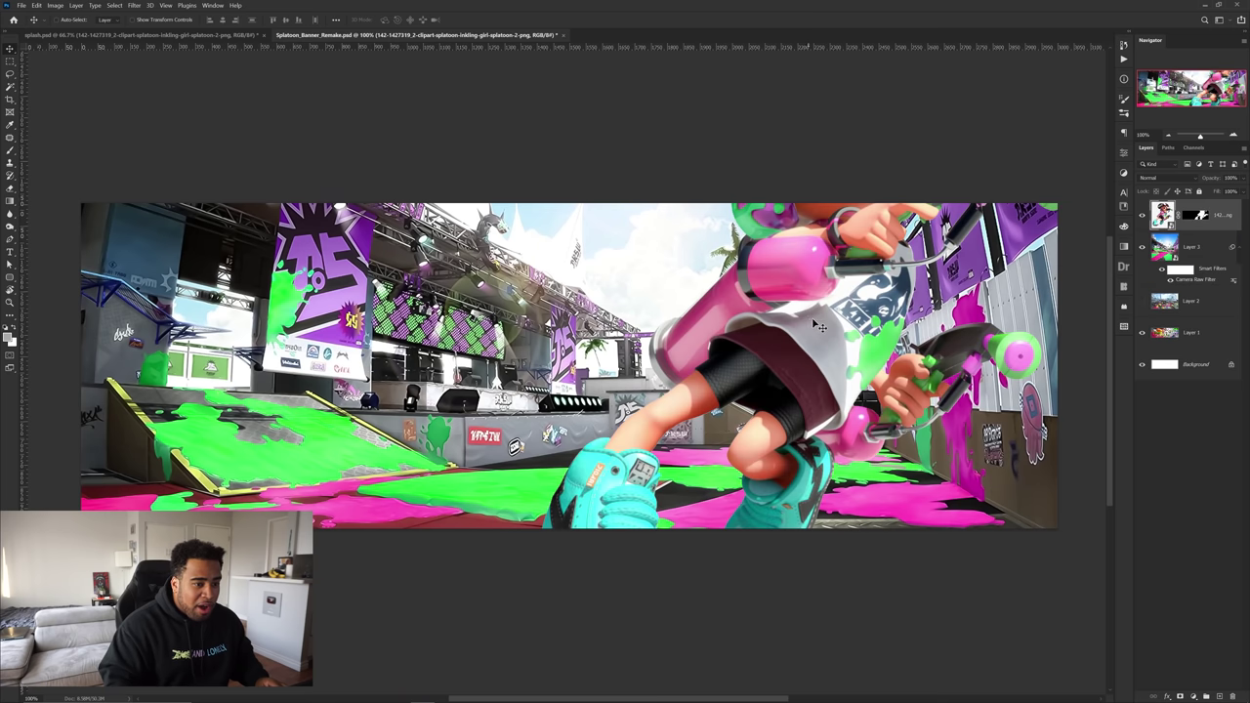
{"action": "left_click_drag", "start_coordinate": [879, 257], "coordinate": [835, 376]}
Scale down the black-capped inkling, nudge its position and enlarge it slightly to fit the banner's height
{"action": "key", "text": "ctrl+t"}
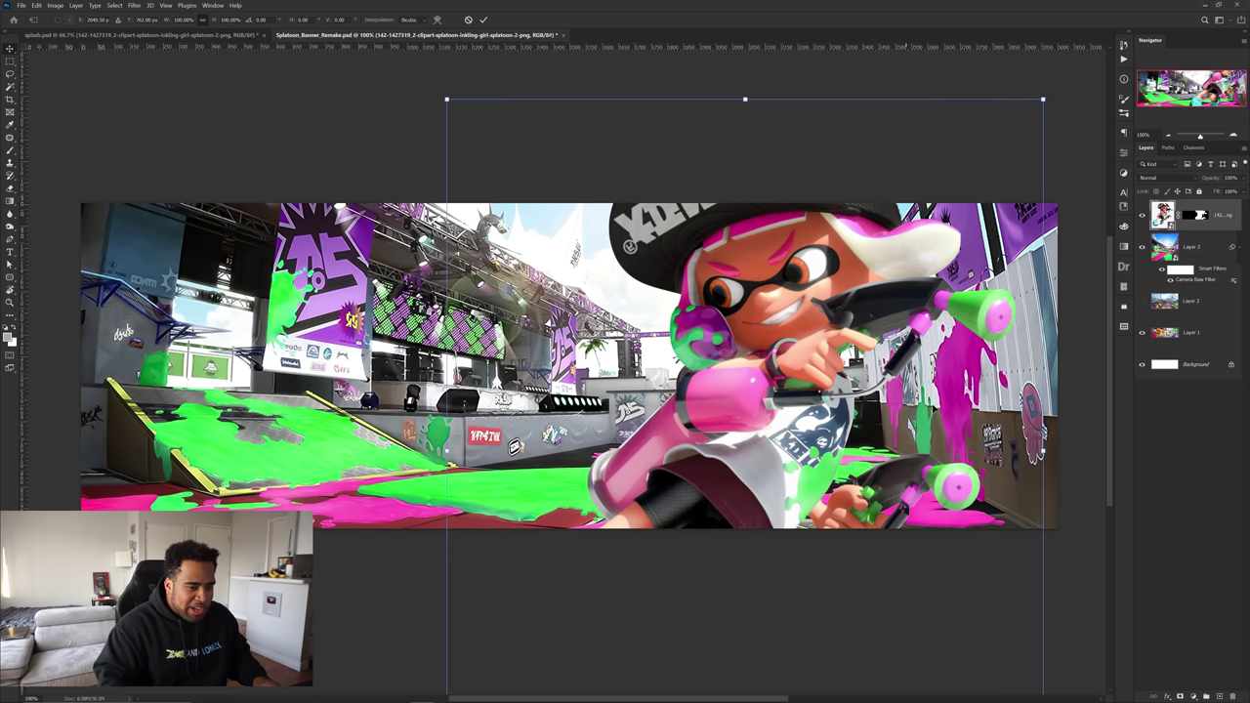
{"action": "left_click_drag", "start_coordinate": [1043, 451], "coordinate": [967, 452]}
{"action": "left_click_drag", "start_coordinate": [976, 451], "coordinate": [930, 456]}
{"action": "key", "text": "Return"}
{"action": "left_click_drag", "start_coordinate": [821, 424], "coordinate": [828, 430]}
{"action": "key", "text": "ctrl+t"}
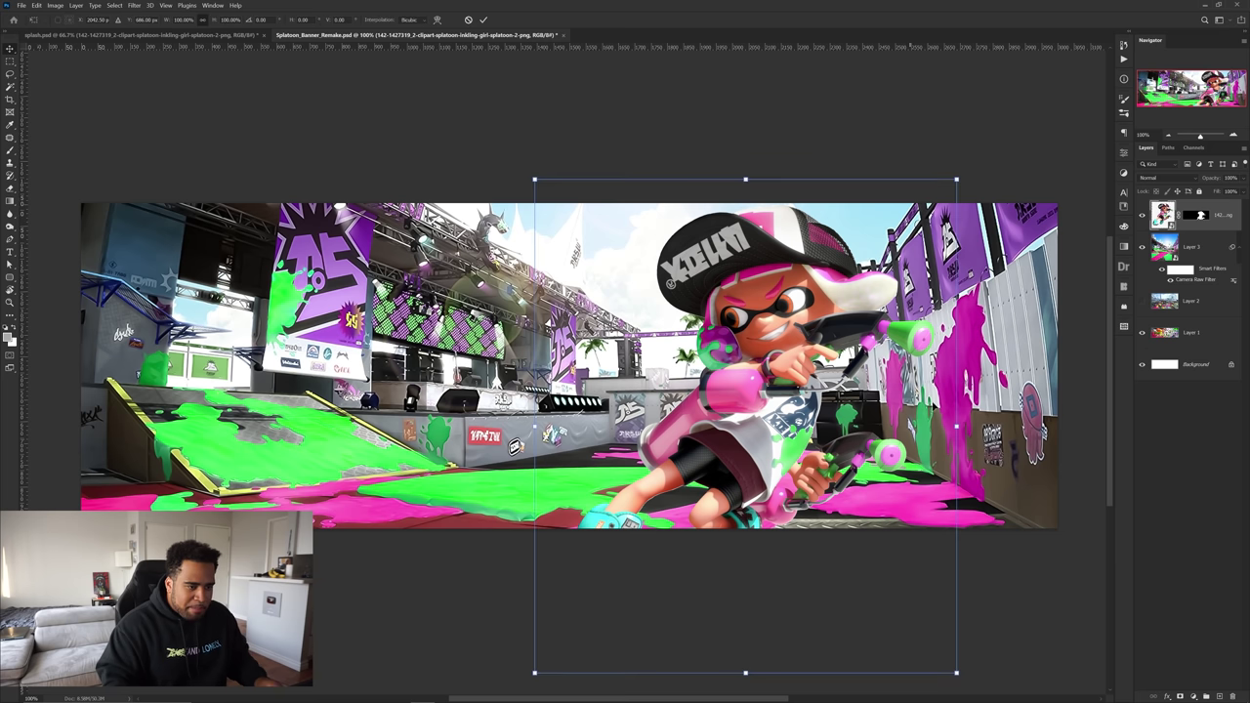
{"action": "left_click_drag", "start_coordinate": [956, 426], "coordinate": [986, 421]}
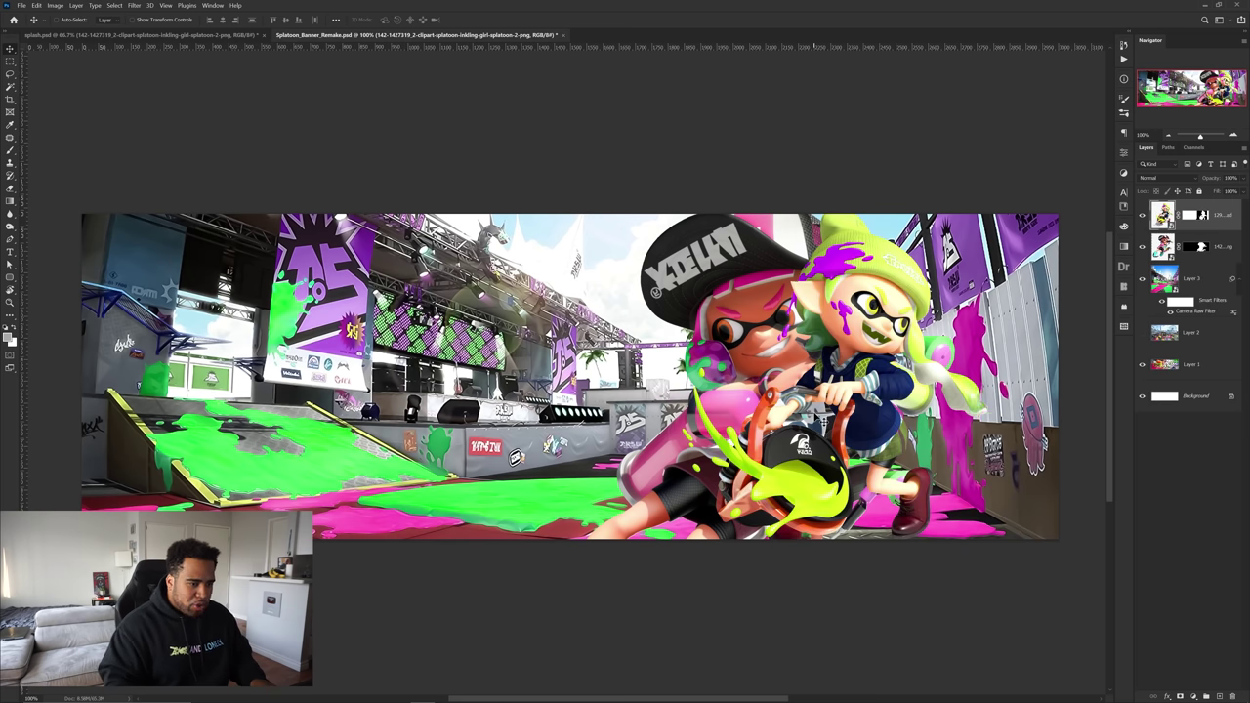
Scale down the lime-haired inkling on the banner and return to splash.psd
{"action": "left_click_drag", "start_coordinate": [981, 409], "coordinate": [859, 411]}
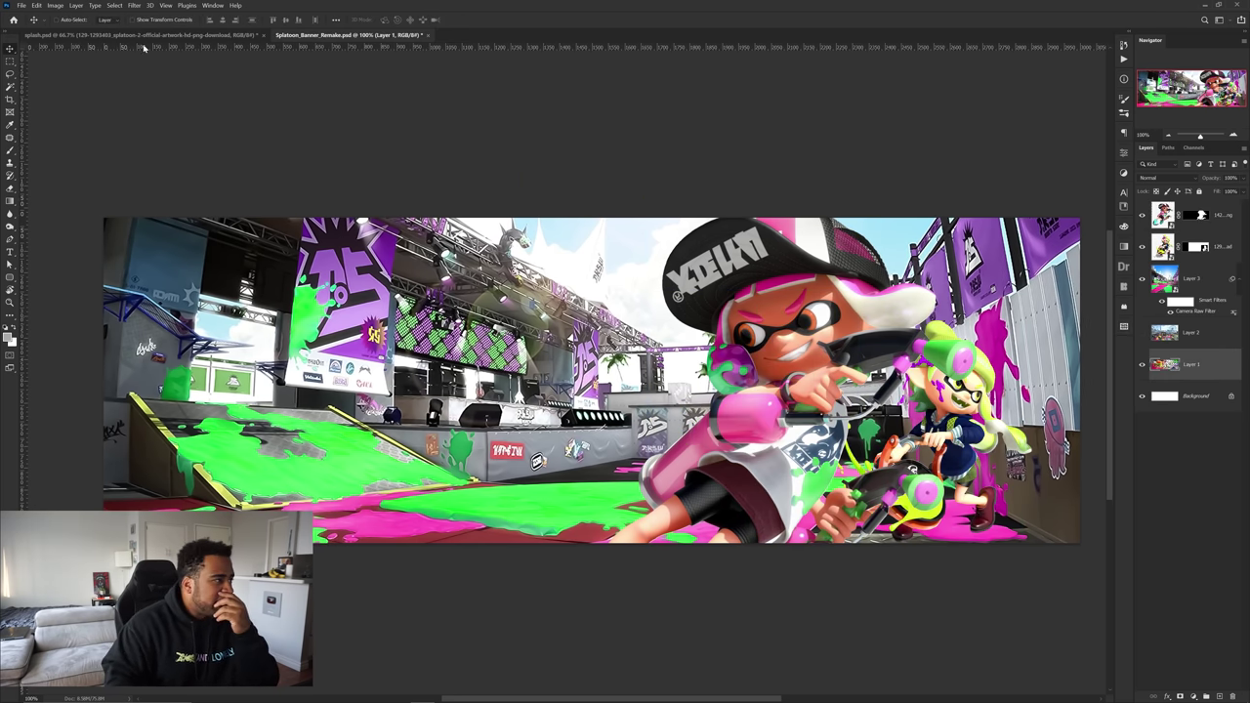
{"action": "left_click", "coordinate": [144, 36]}
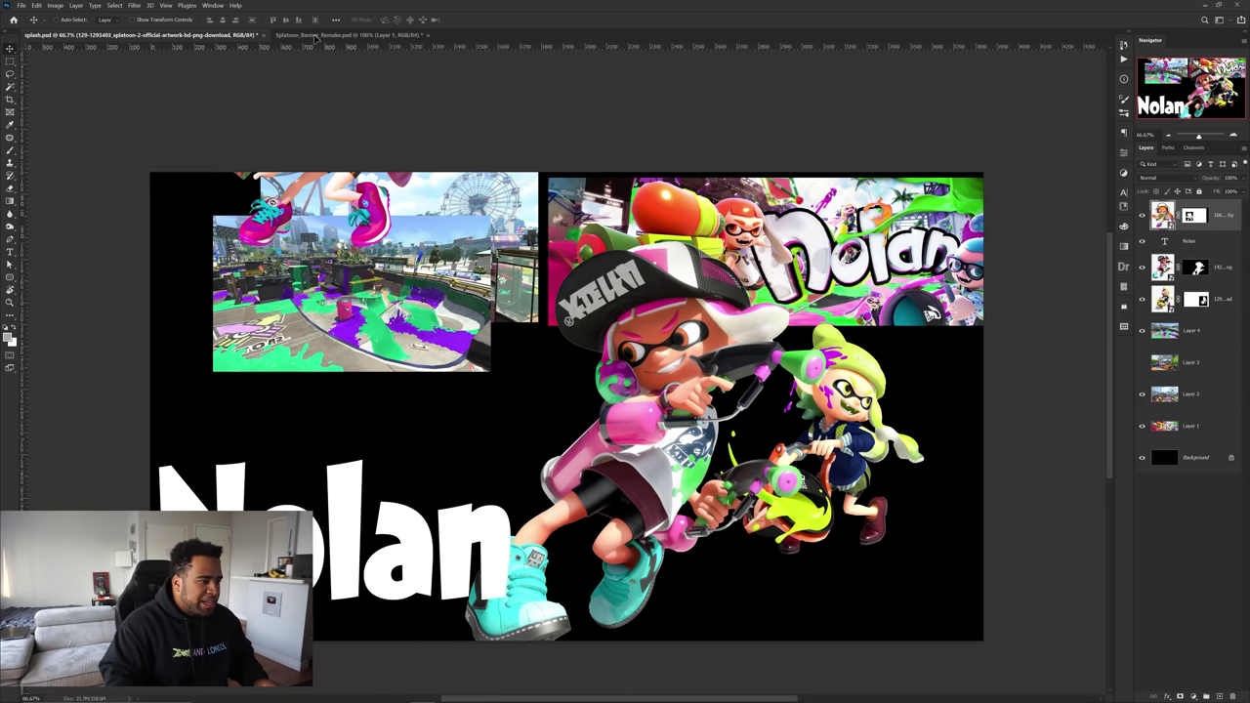
On the banner, shift the orange-haired and black-capped inklings slightly left and scale the lime-haired inkling to about 71% beside the capped one
{"action": "left_click", "coordinate": [315, 36]}
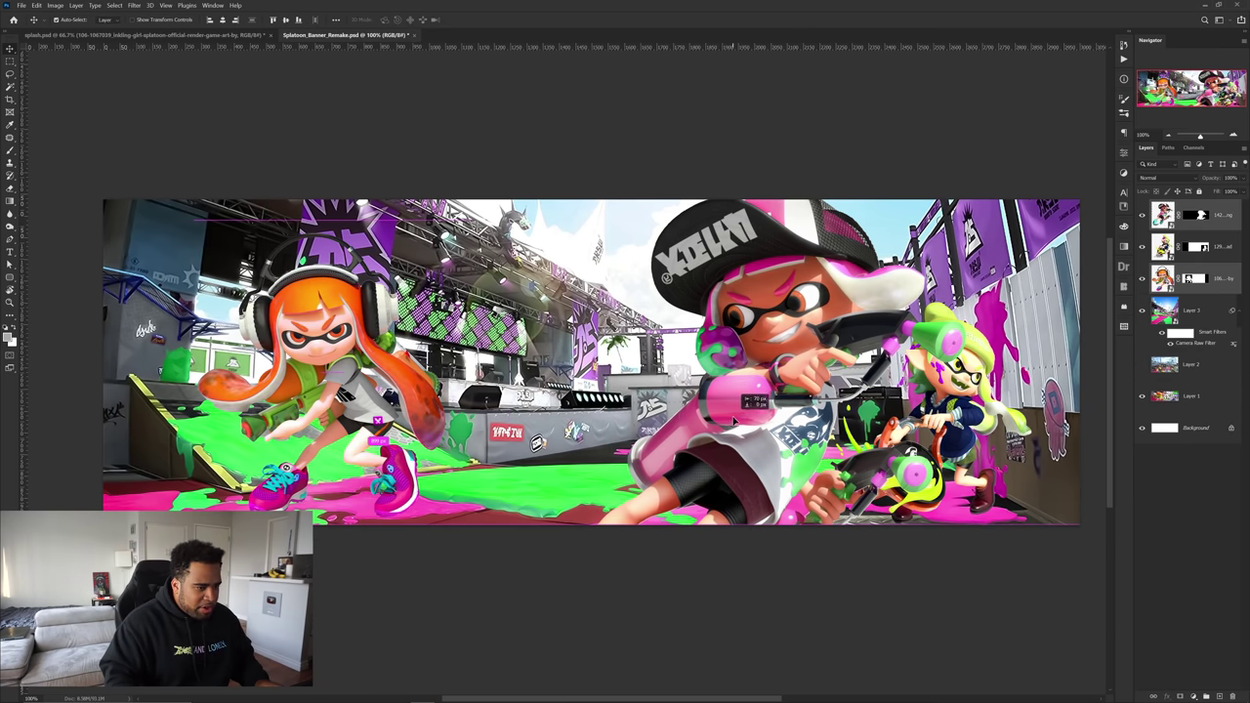
{"action": "left_click_drag", "start_coordinate": [752, 401], "coordinate": [739, 391]}
{"action": "key", "text": "ctrl+t"}
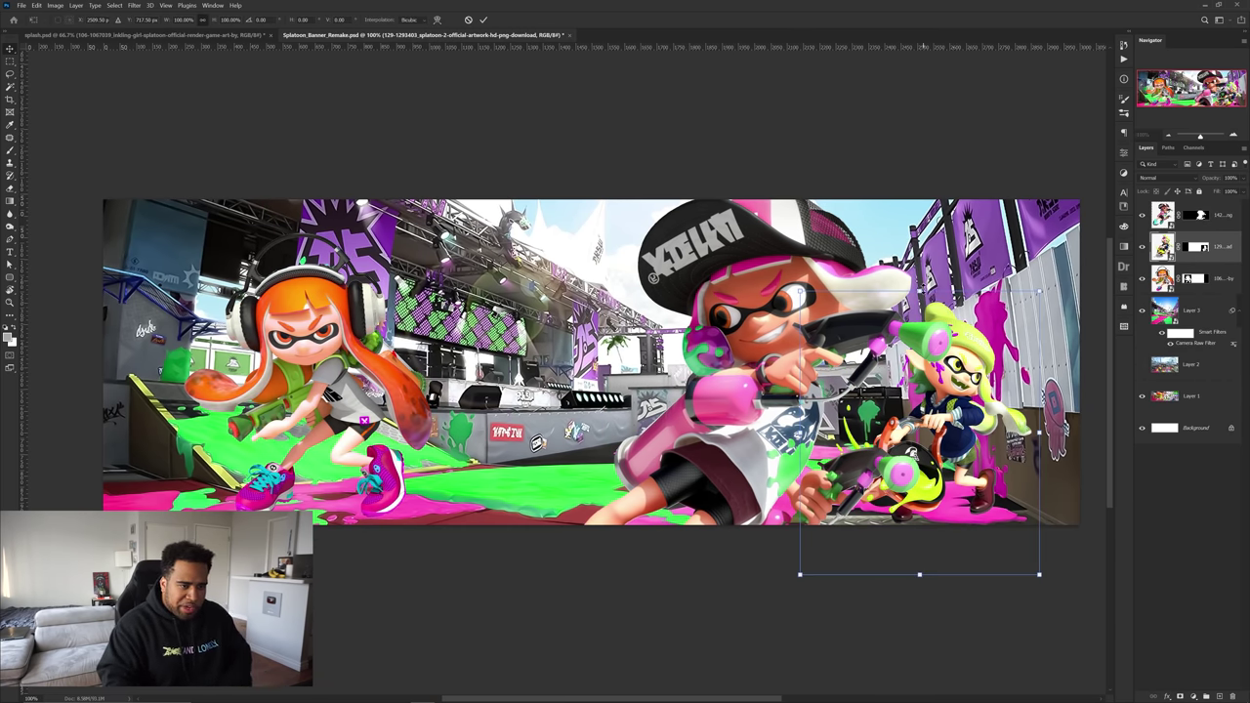
{"action": "left_click_drag", "start_coordinate": [920, 291], "coordinate": [913, 325]}
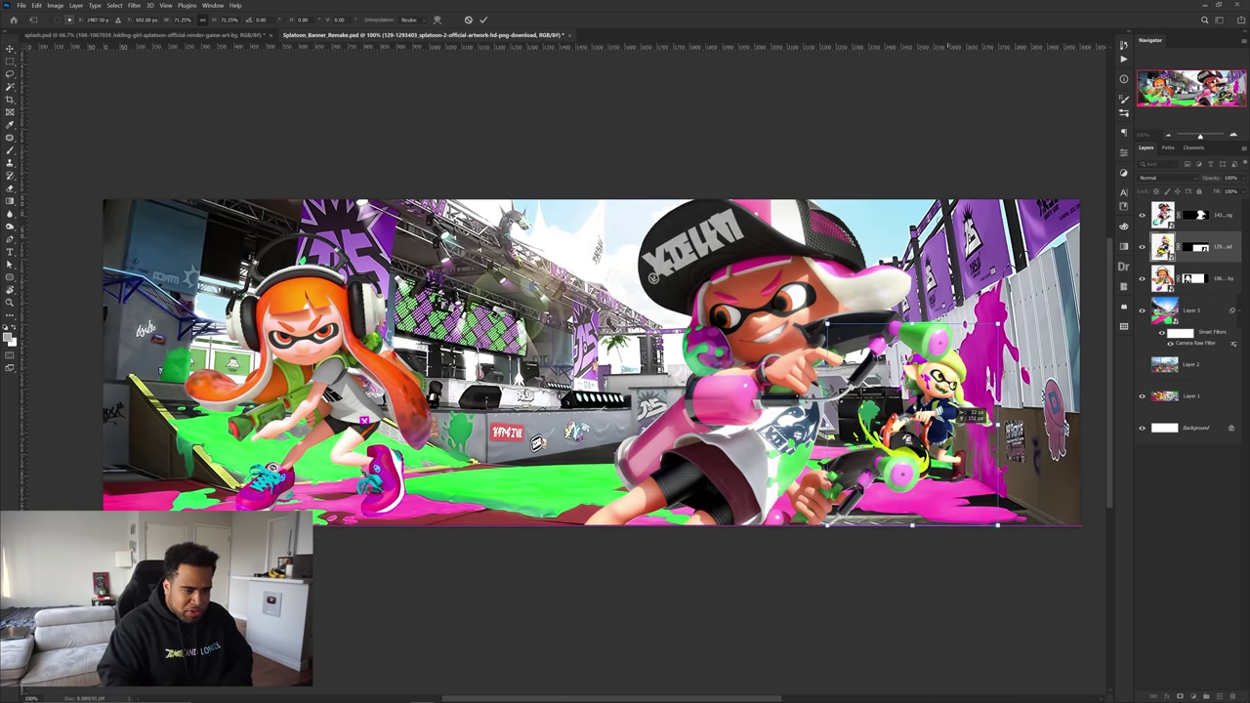
{"action": "key", "text": "Return"}
{"action": "left_click_drag", "start_coordinate": [947, 426], "coordinate": [952, 426]}
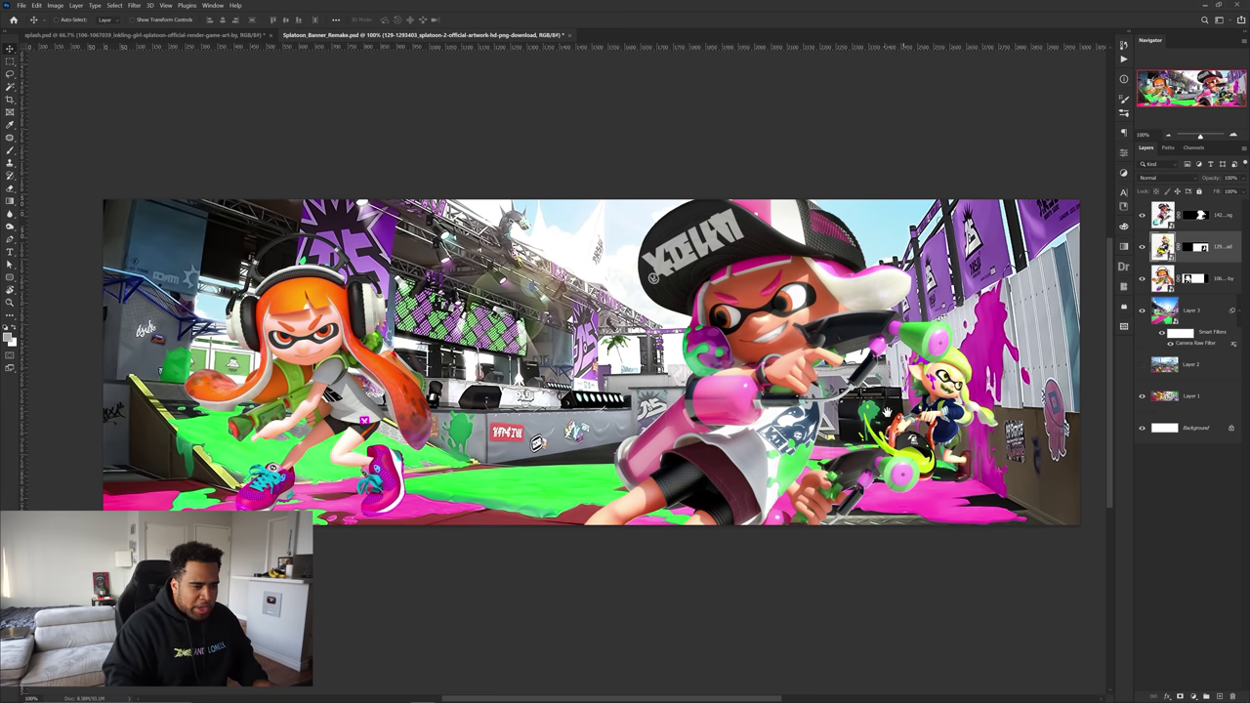
{"action": "left_click_drag", "start_coordinate": [882, 406], "coordinate": [909, 427]}
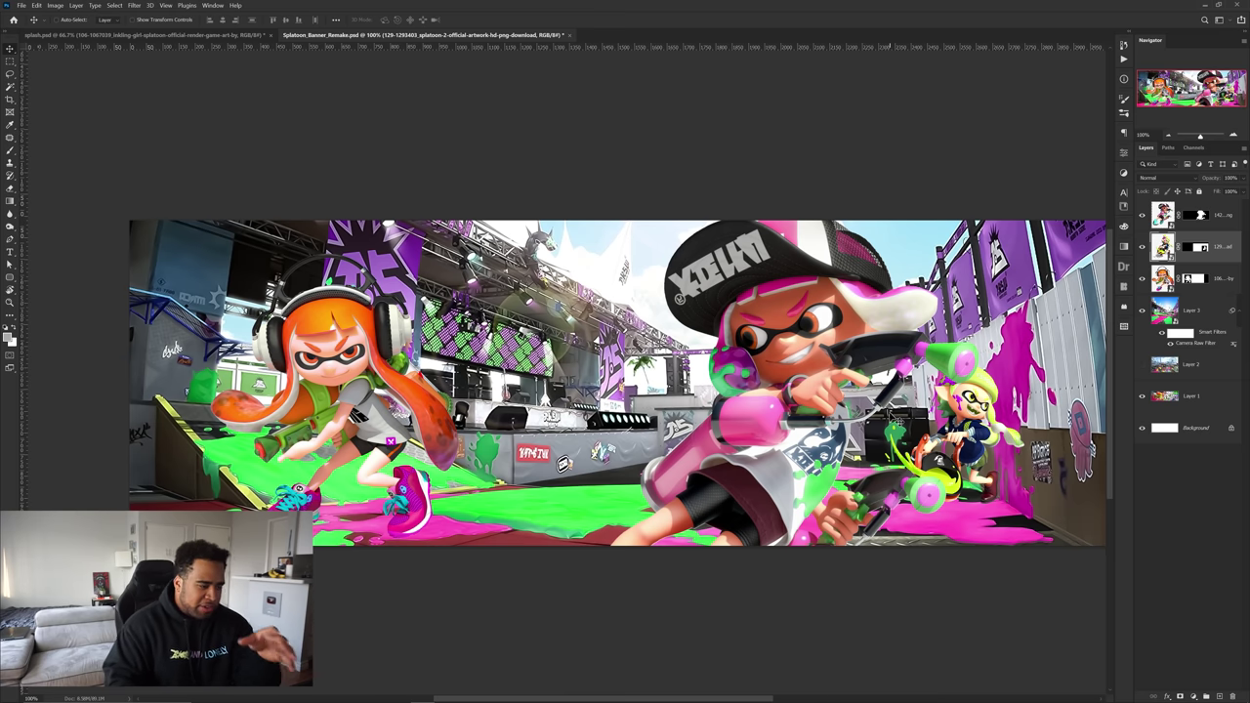
Outline the ground strip along the banner's lower edge with a red rectangle in a screen capture and discard the capture
{"action": "key", "text": "Print"}
{"action": "left_click_drag", "start_coordinate": [63, 168], "coordinate": [1139, 583]}
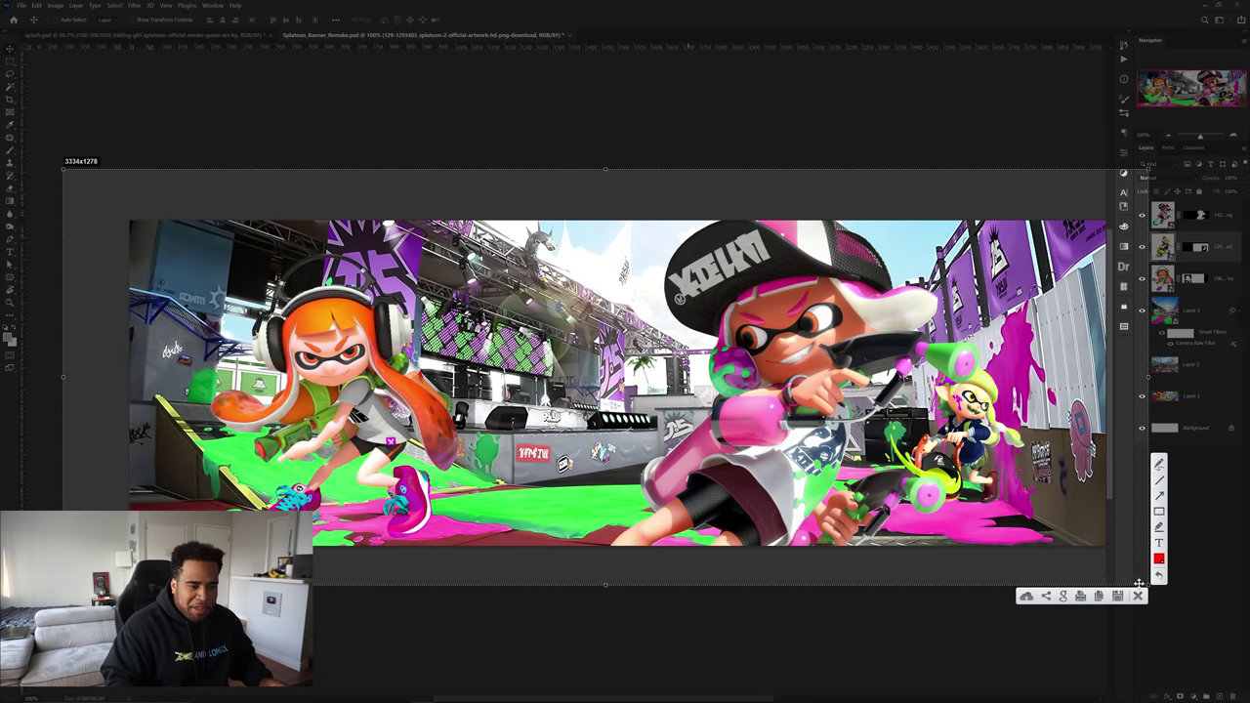
{"action": "left_click_drag", "start_coordinate": [129, 447], "coordinate": [1119, 546]}
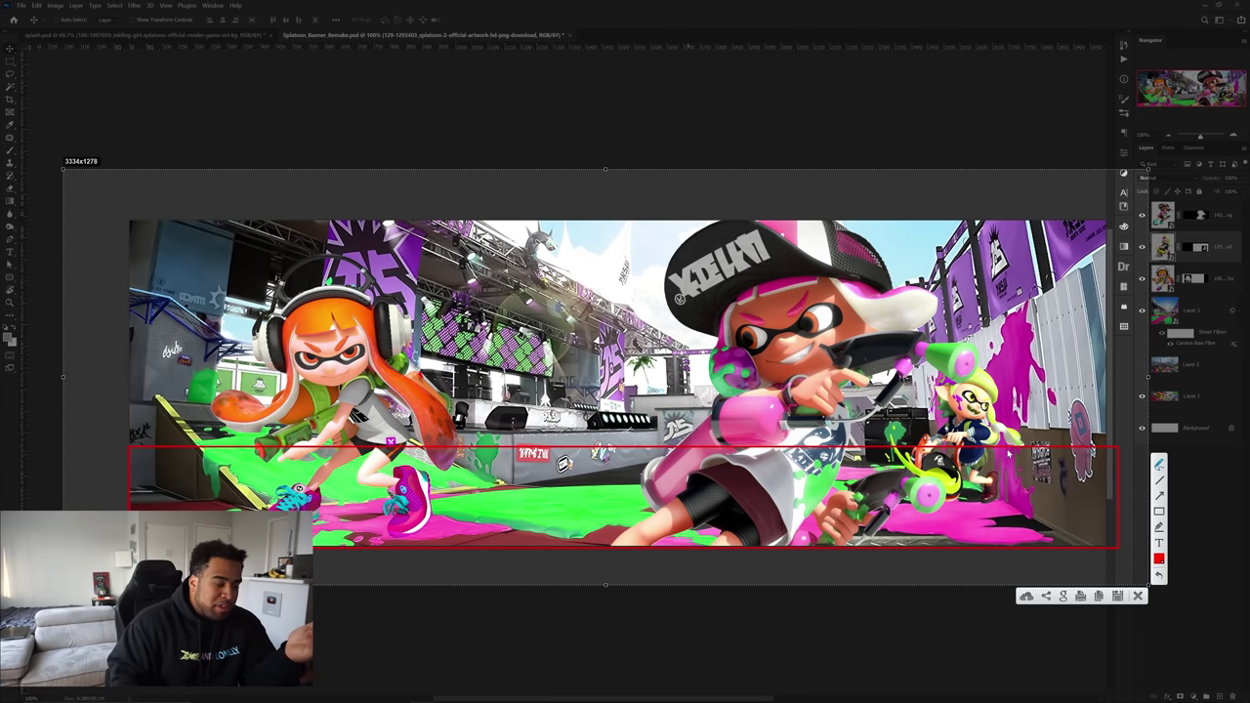
{"action": "left_click", "coordinate": [1138, 595]}
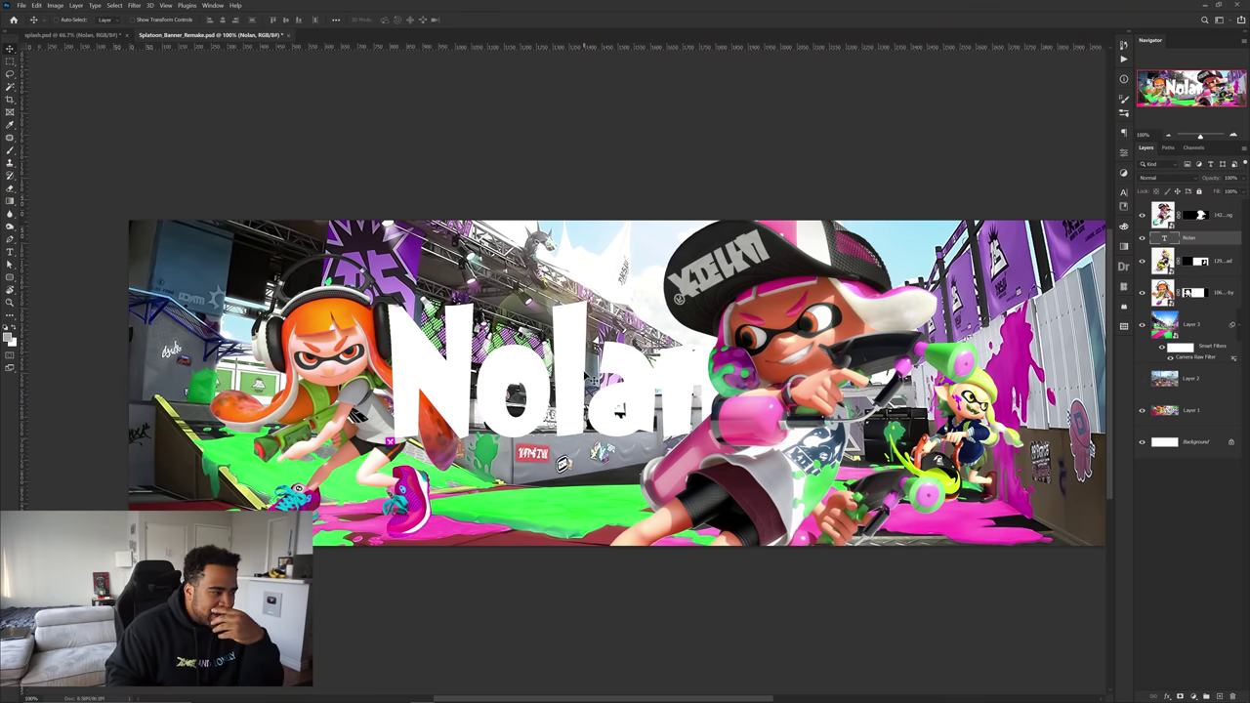
Position the white name text between the orange-haired and black-capped inklings, comparing it with the layout in splash.psd
{"action": "left_click_drag", "start_coordinate": [592, 379], "coordinate": [572, 381]}
{"action": "key", "text": "ctrl+t"}
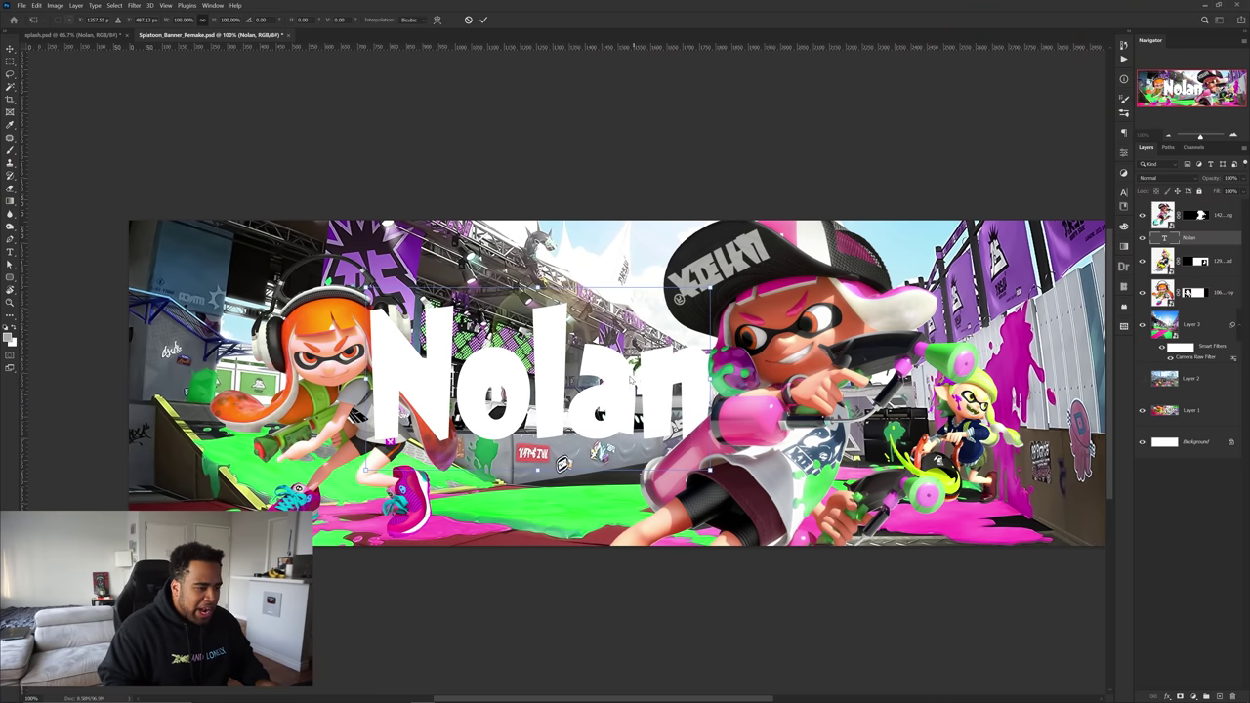
{"action": "right_click", "coordinate": [629, 376]}
{"action": "left_click", "coordinate": [113, 44]}
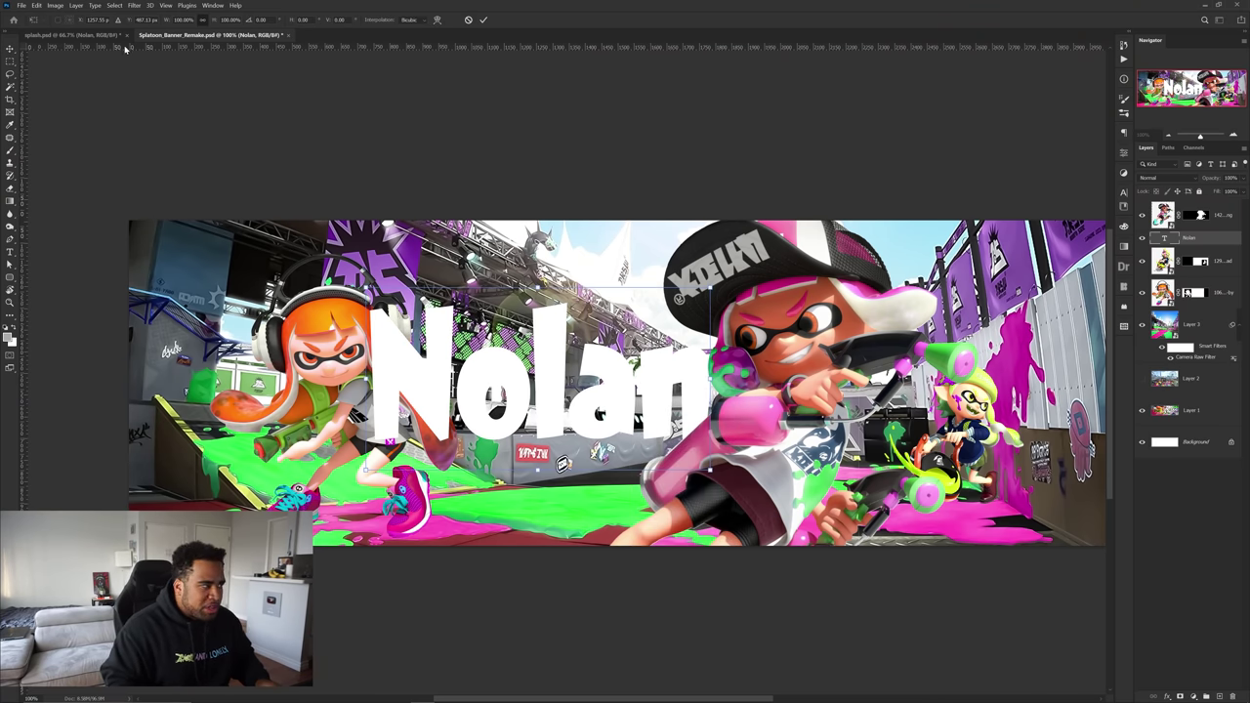
{"action": "left_click", "coordinate": [103, 35]}
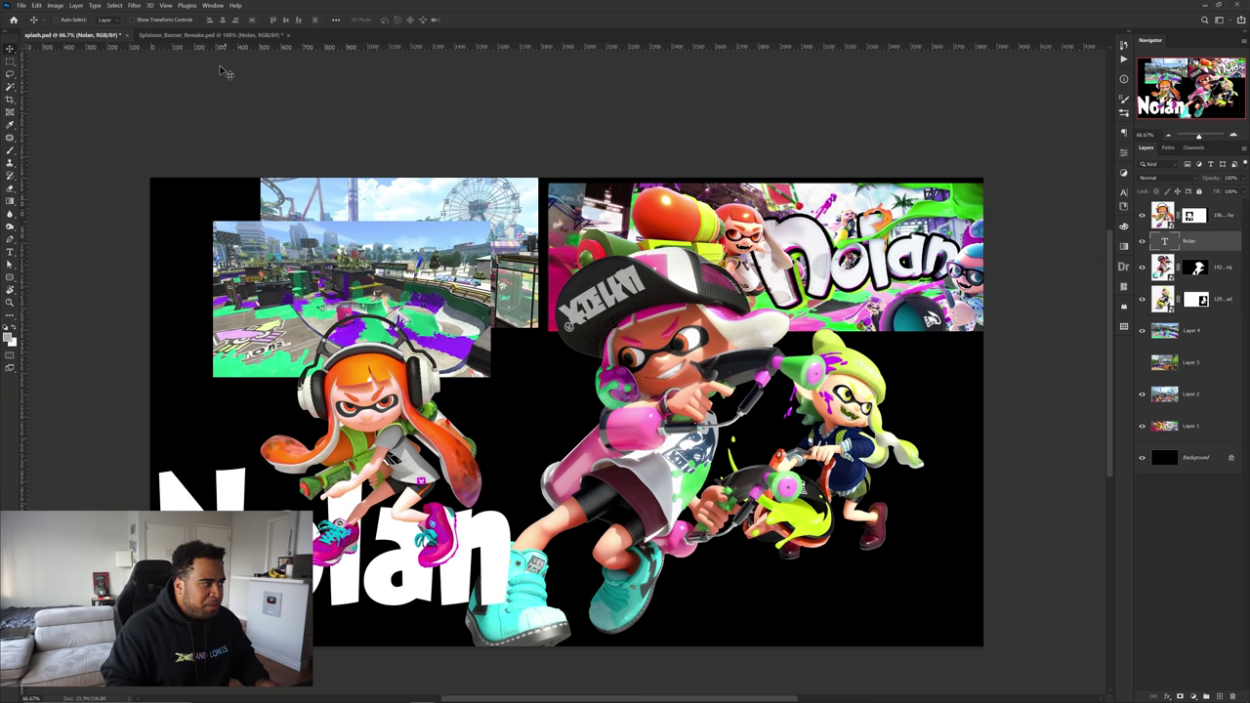
{"action": "left_click", "coordinate": [211, 35]}
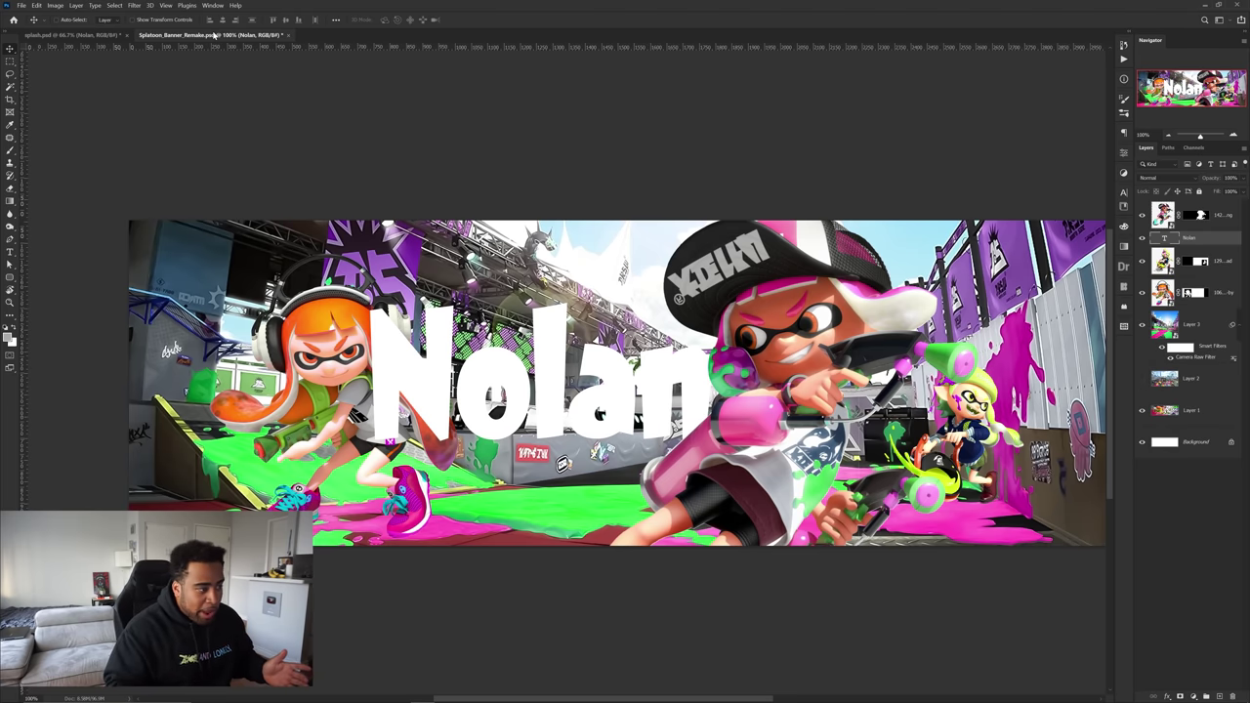
{"action": "left_click_drag", "start_coordinate": [596, 358], "coordinate": [604, 357]}
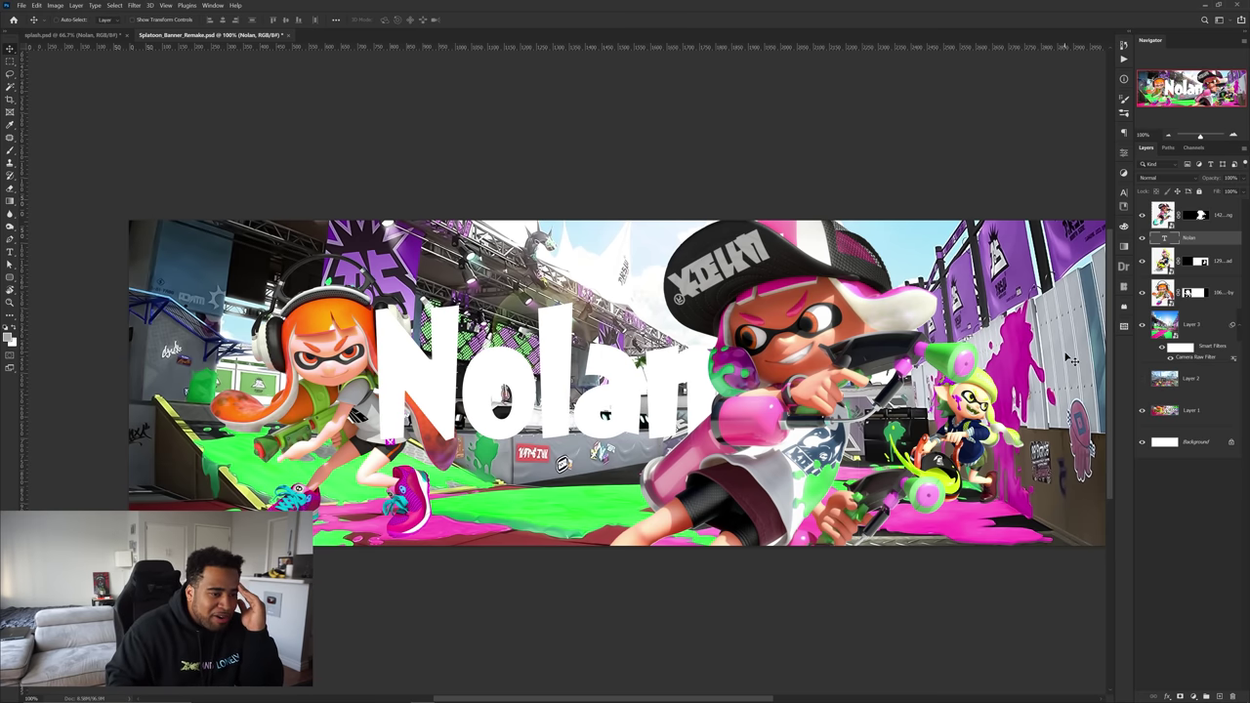
Hide the reference stage images, Layer 4 and Layer 2, and show the Layer 3 stage without the characters and text
{"action": "left_click", "coordinate": [1140, 334]}
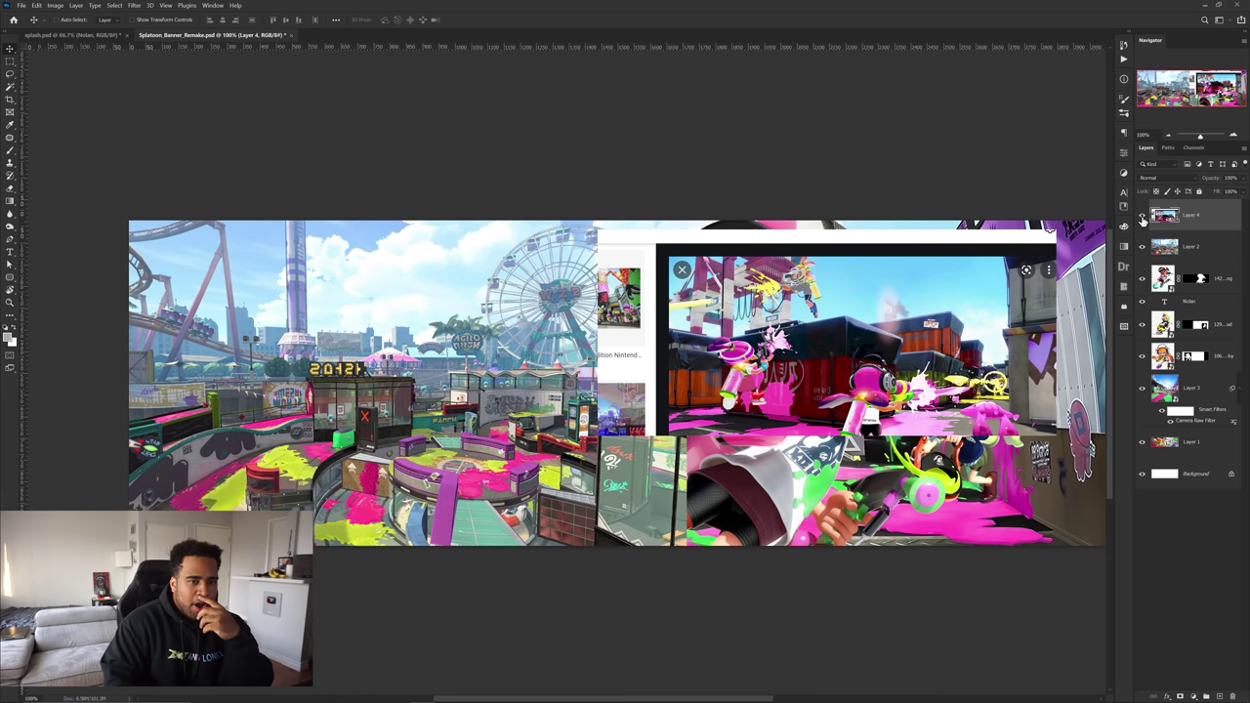
{"action": "left_click", "coordinate": [1140, 217]}
{"action": "left_click", "coordinate": [1140, 246]}
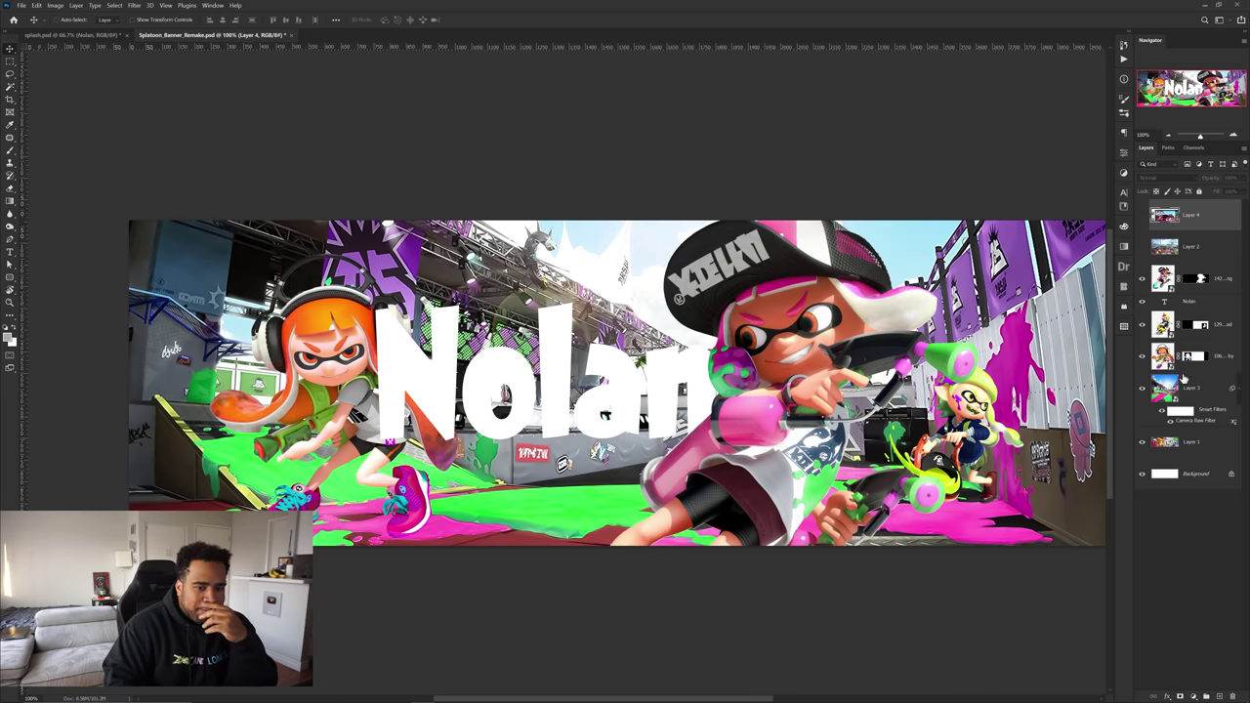
{"action": "left_click", "coordinate": [1142, 390], "text": "alt"}
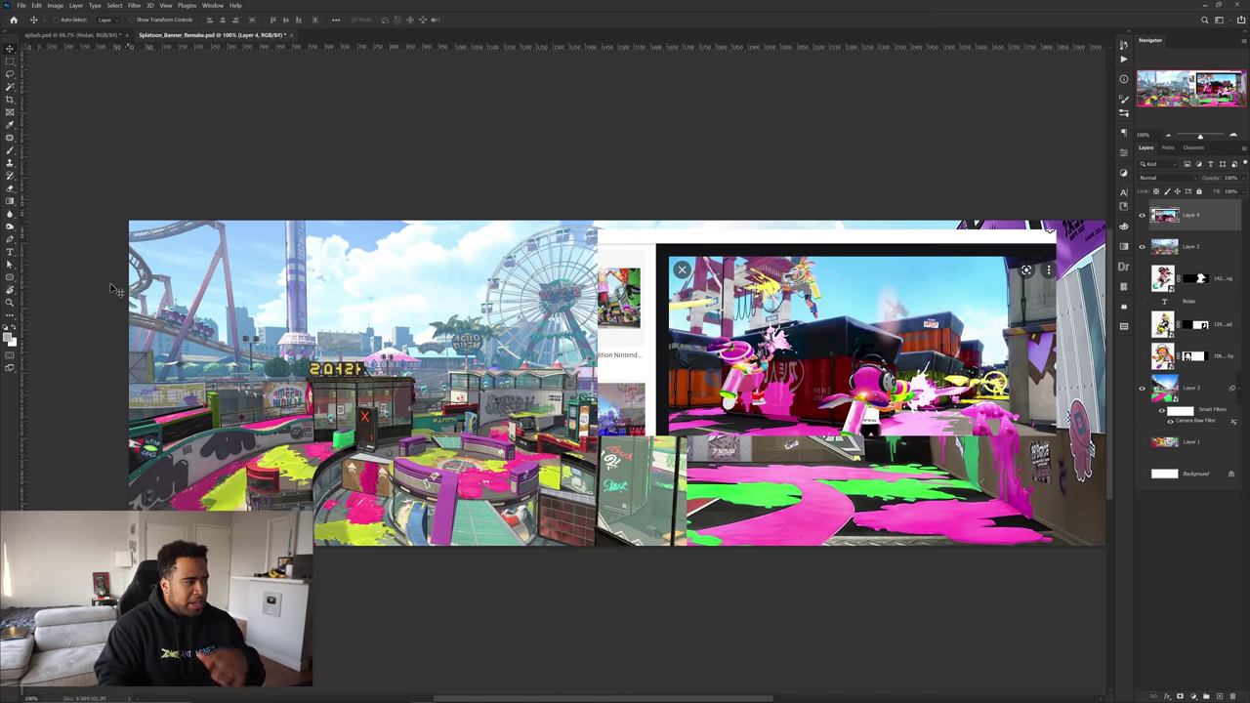
Mark the skies of the reference stage images with red strokes in a screen capture
{"action": "key", "text": "ctrl+t"}
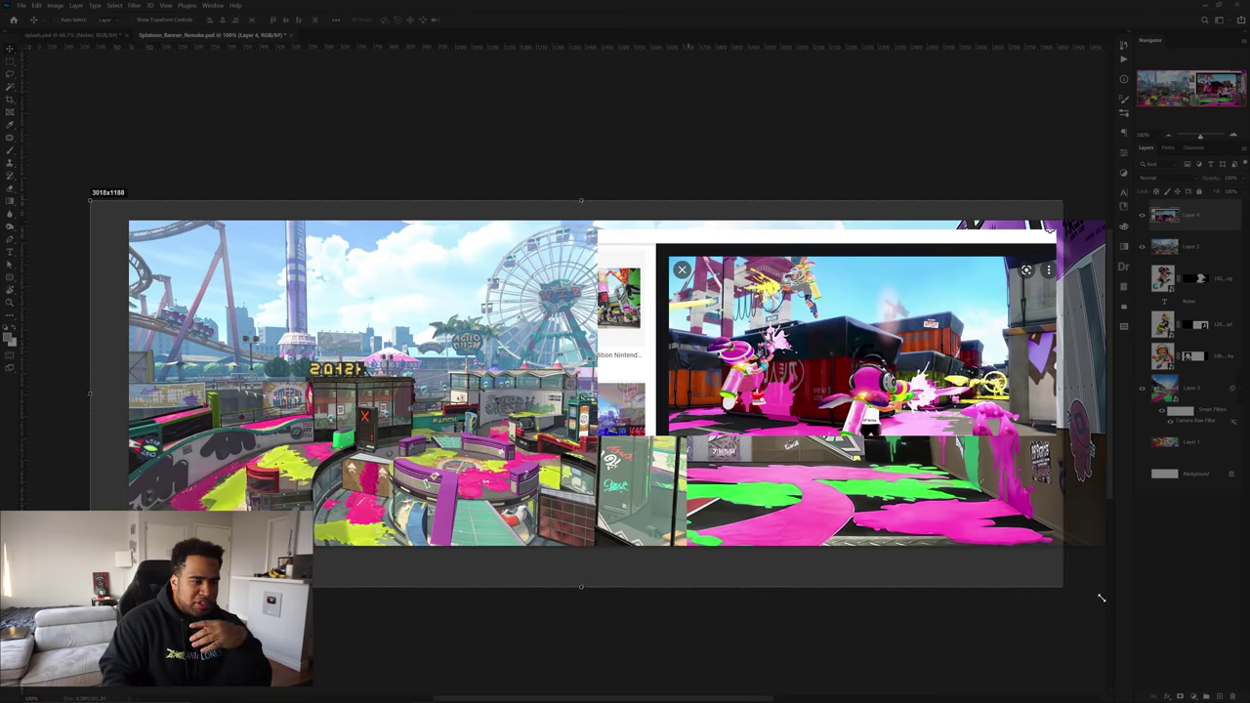
{"action": "left_click_drag", "start_coordinate": [1102, 598], "coordinate": [1110, 601]}
{"action": "left_click_drag", "start_coordinate": [827, 271], "coordinate": [933, 270]}
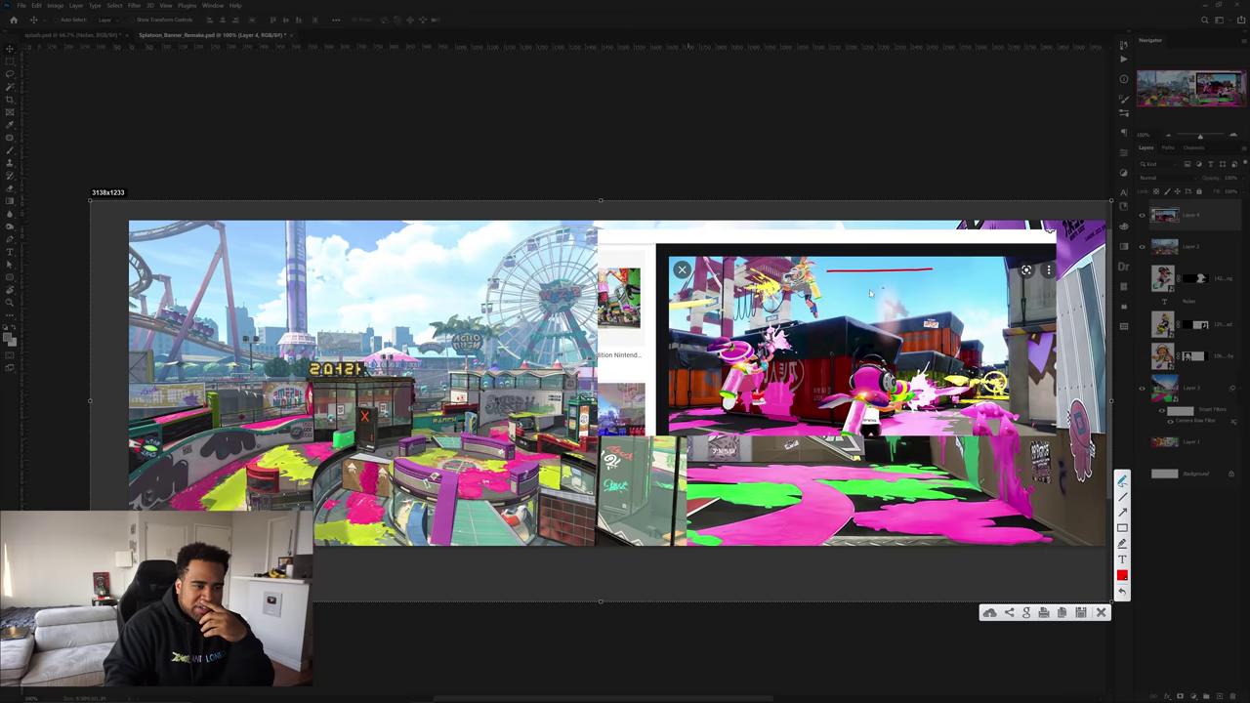
{"action": "left_click_drag", "start_coordinate": [525, 369], "coordinate": [215, 363]}
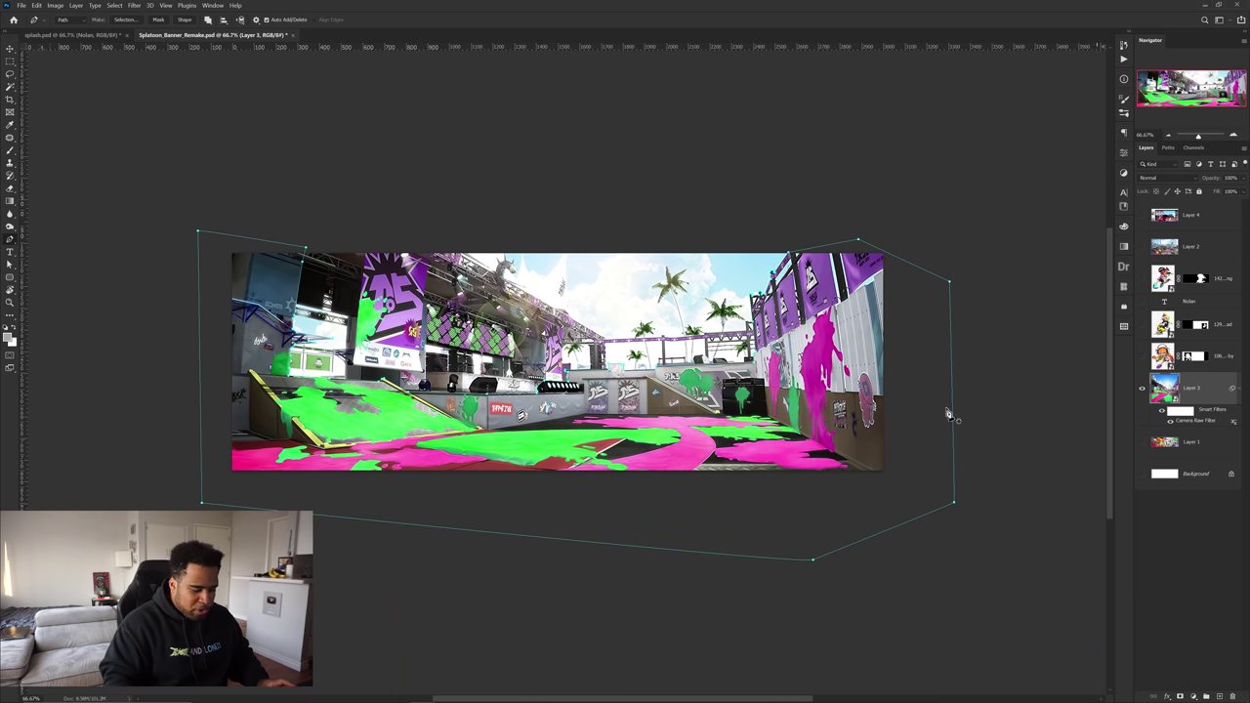
Turn the path drawn around the stage into a selection and mask Layer 3 with it, hiding the sky and background structures
{"action": "key", "text": "ctrl+Return"}
{"action": "left_click", "coordinate": [1180, 695]}
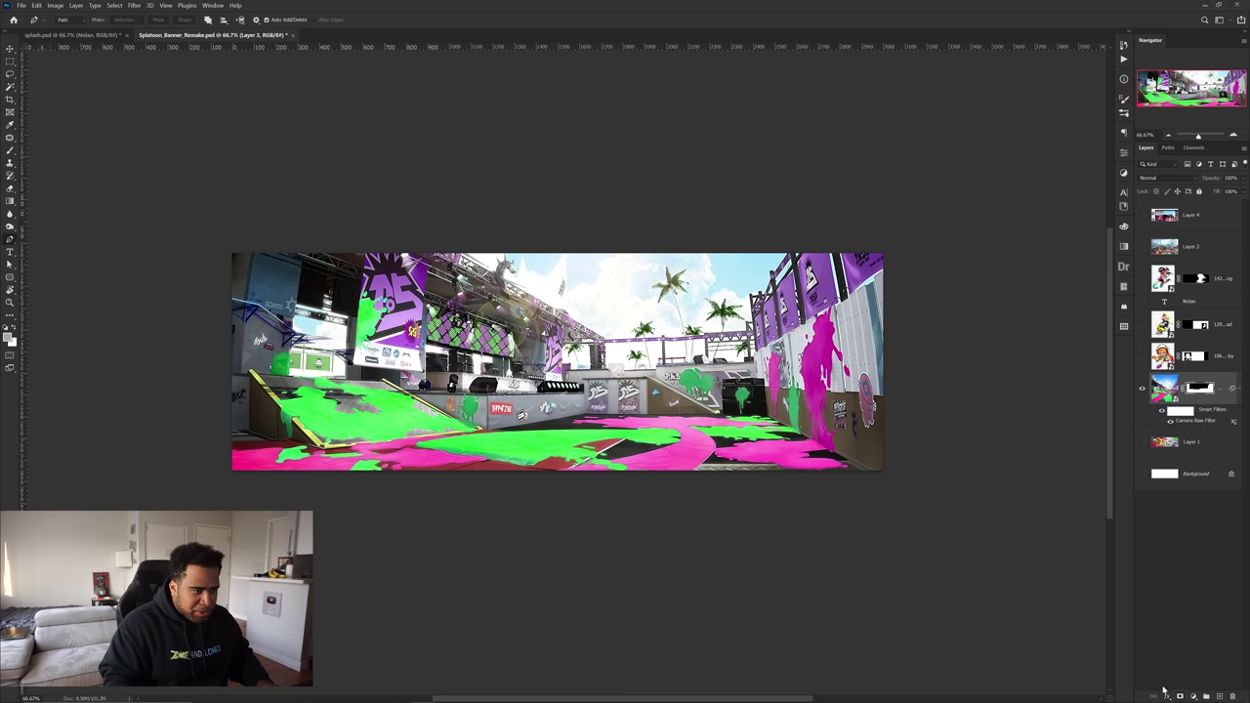
{"action": "key", "text": "v"}
{"action": "left_click_drag", "start_coordinate": [685, 388], "coordinate": [779, 388]}
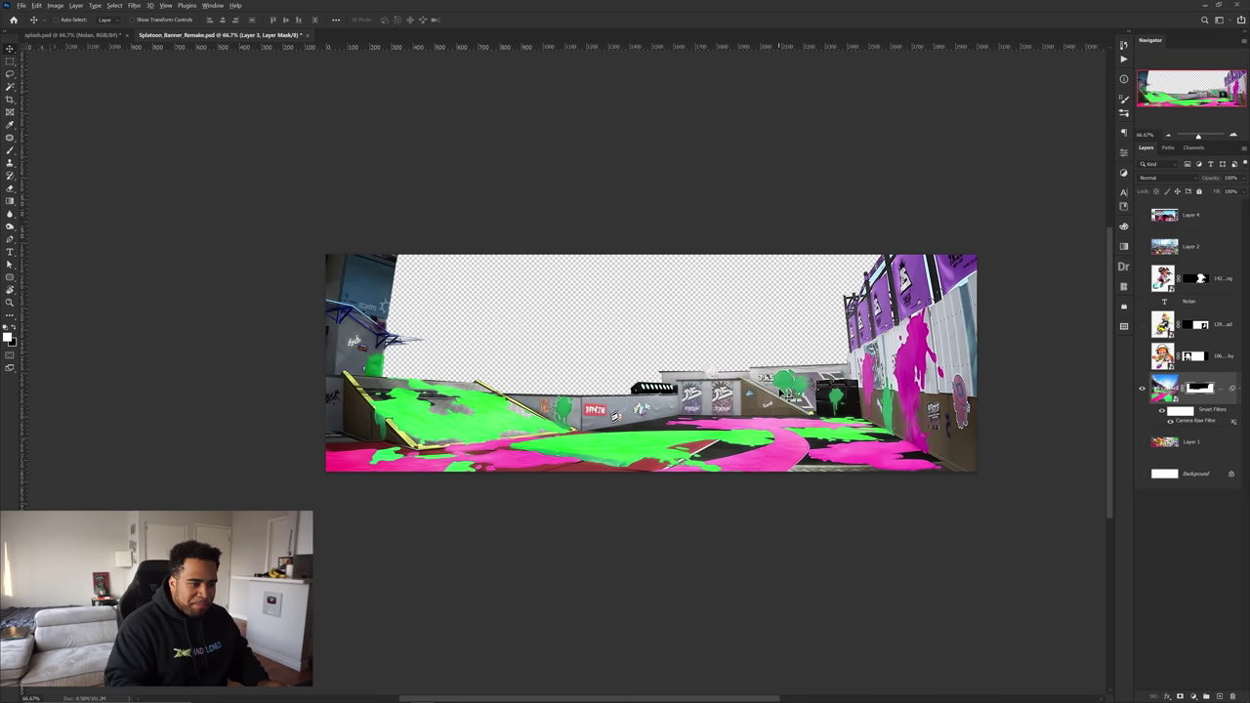
{"action": "scroll", "coordinate": [779, 392], "scroll_direction": "up", "scroll_amount": 1}
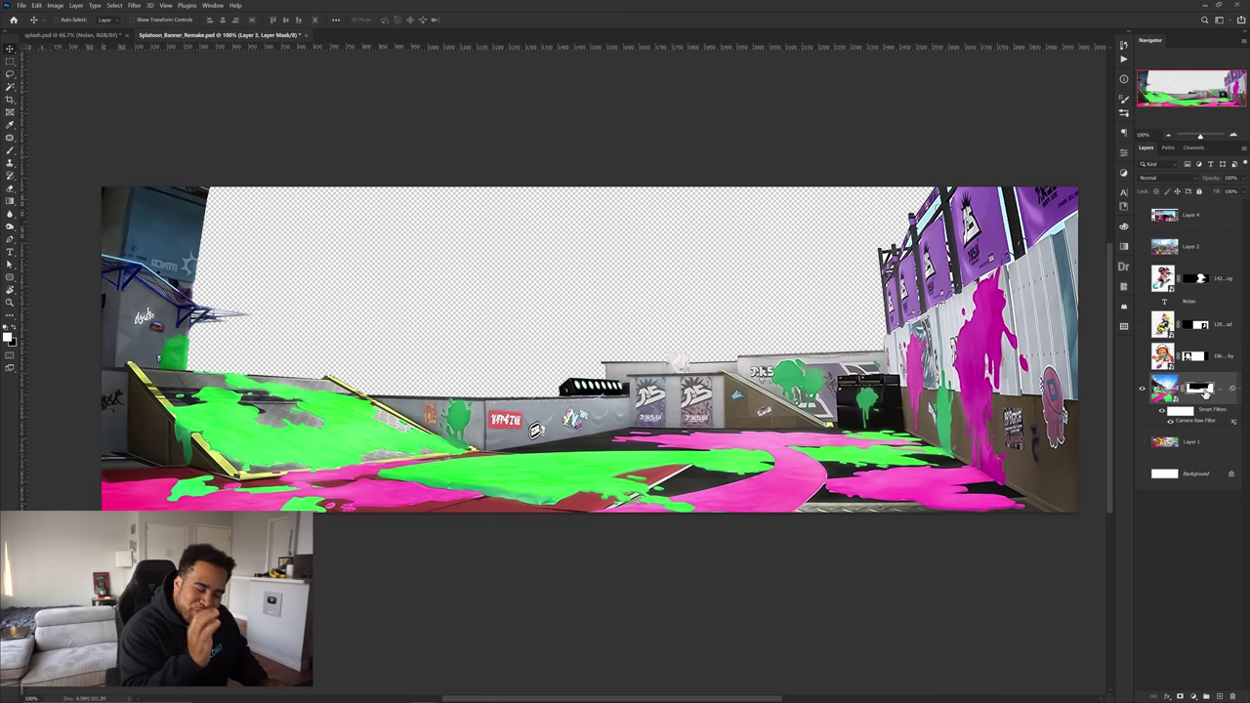
Fill and invert Layer 3's mask to reveal the full stage for comparison, and undo the change
{"action": "key", "text": "ctrl+BackSpace"}
{"action": "key", "text": "ctrl+i"}
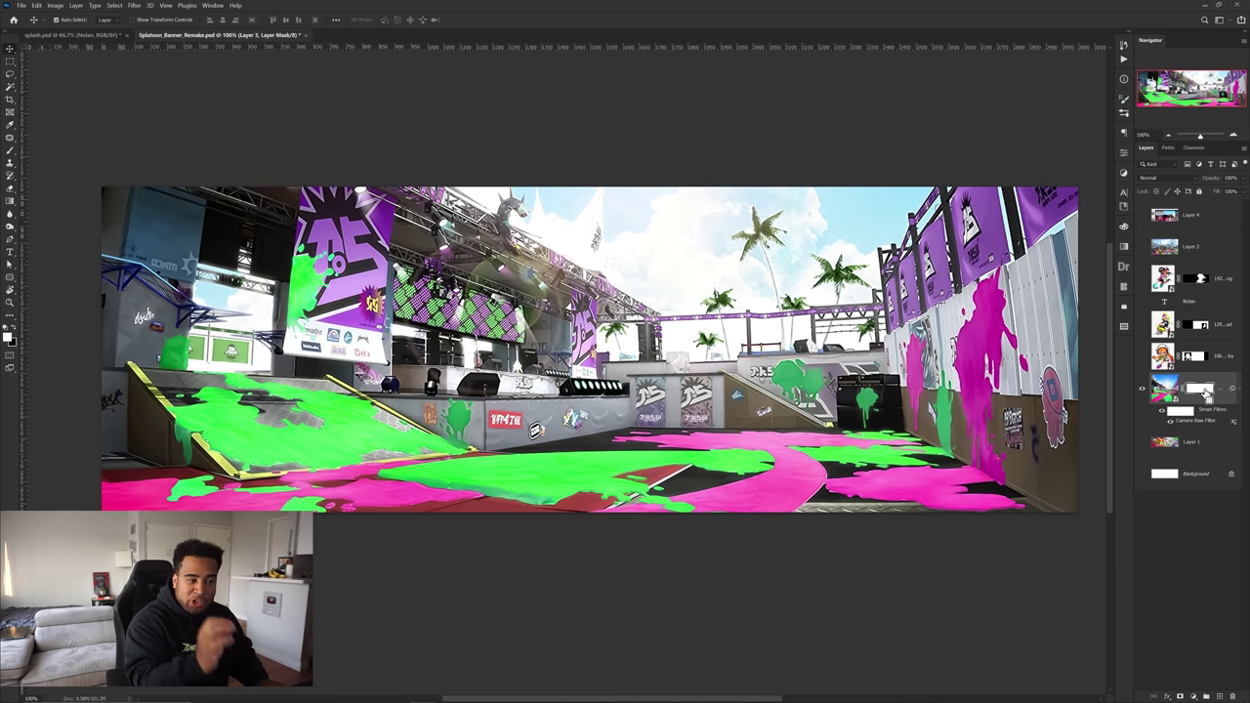
{"action": "key", "text": "ctrl+z"}
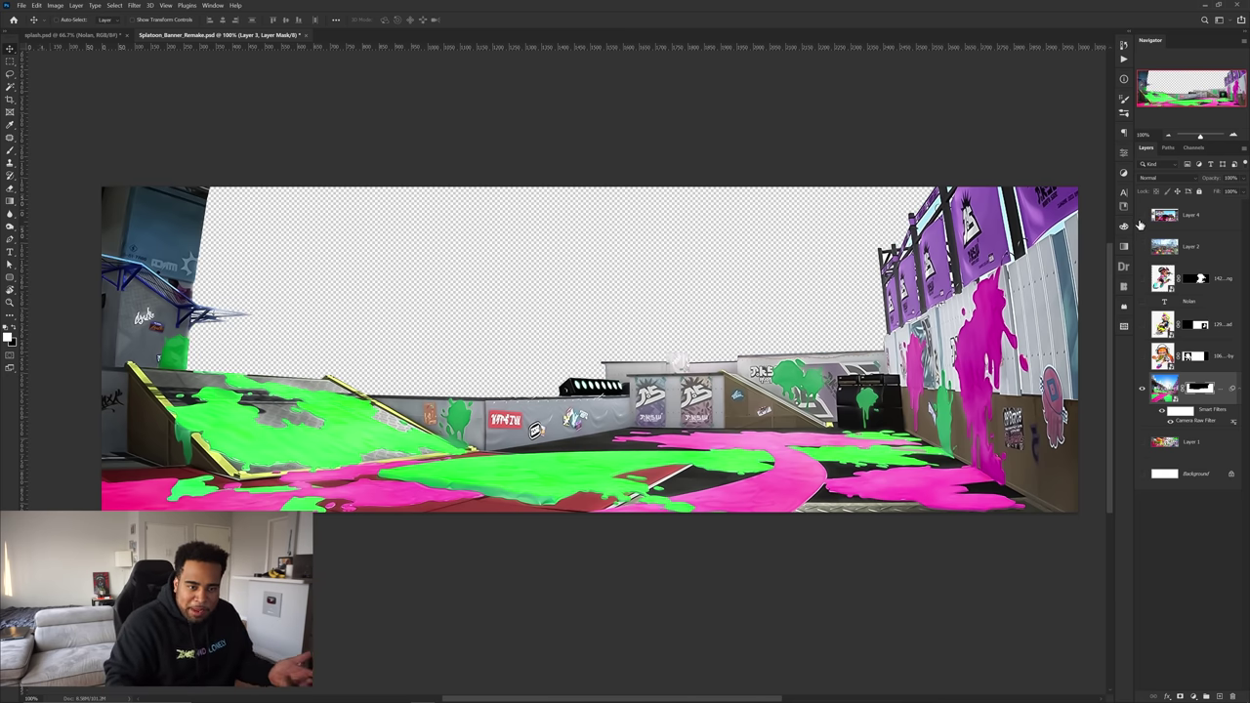
Show the amusement park image, Layer 2, place it beneath Layer 3 and slide it right into the masked-out sky area
{"action": "left_click", "coordinate": [1142, 246]}
{"action": "left_click_drag", "start_coordinate": [1198, 251], "coordinate": [1182, 425]}
{"action": "left_click_drag", "start_coordinate": [567, 283], "coordinate": [742, 281]}
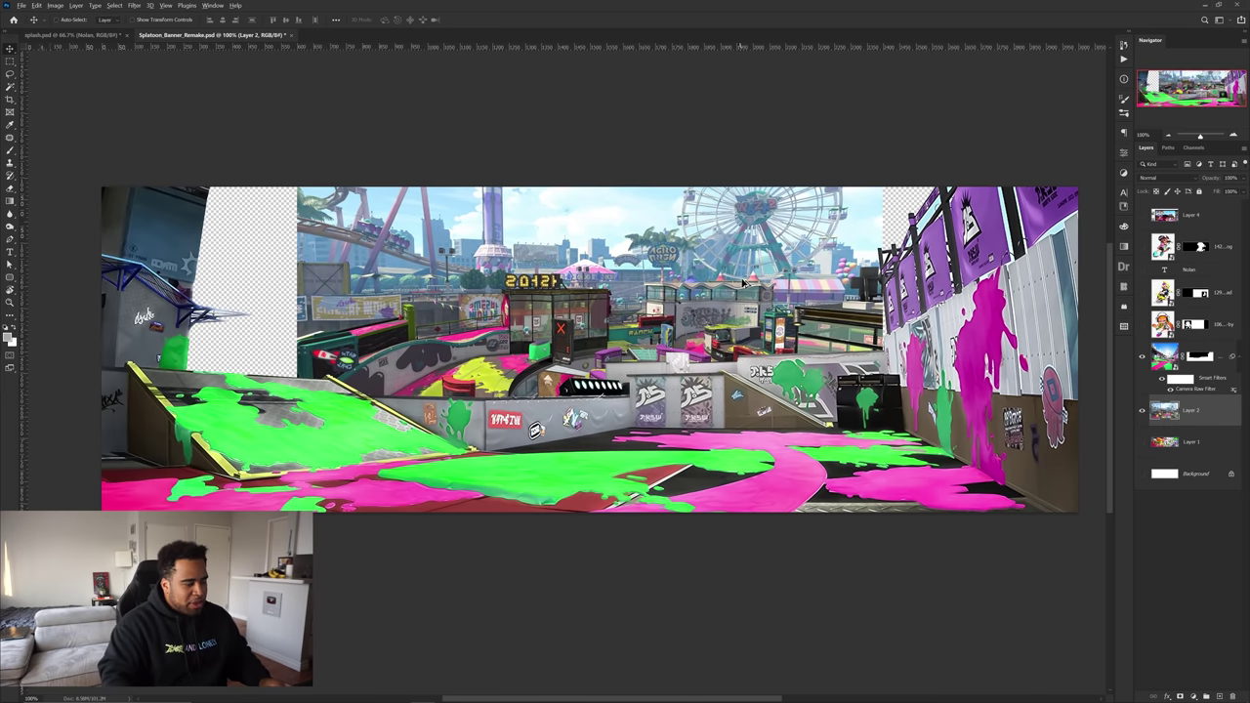
Enlarge Layer 2 and widen its upper edge in perspective so the amusement park fills the opening behind the stage
{"action": "scroll", "coordinate": [742, 279], "scroll_direction": "down", "scroll_amount": 2}
{"action": "key", "text": "ctrl+t"}
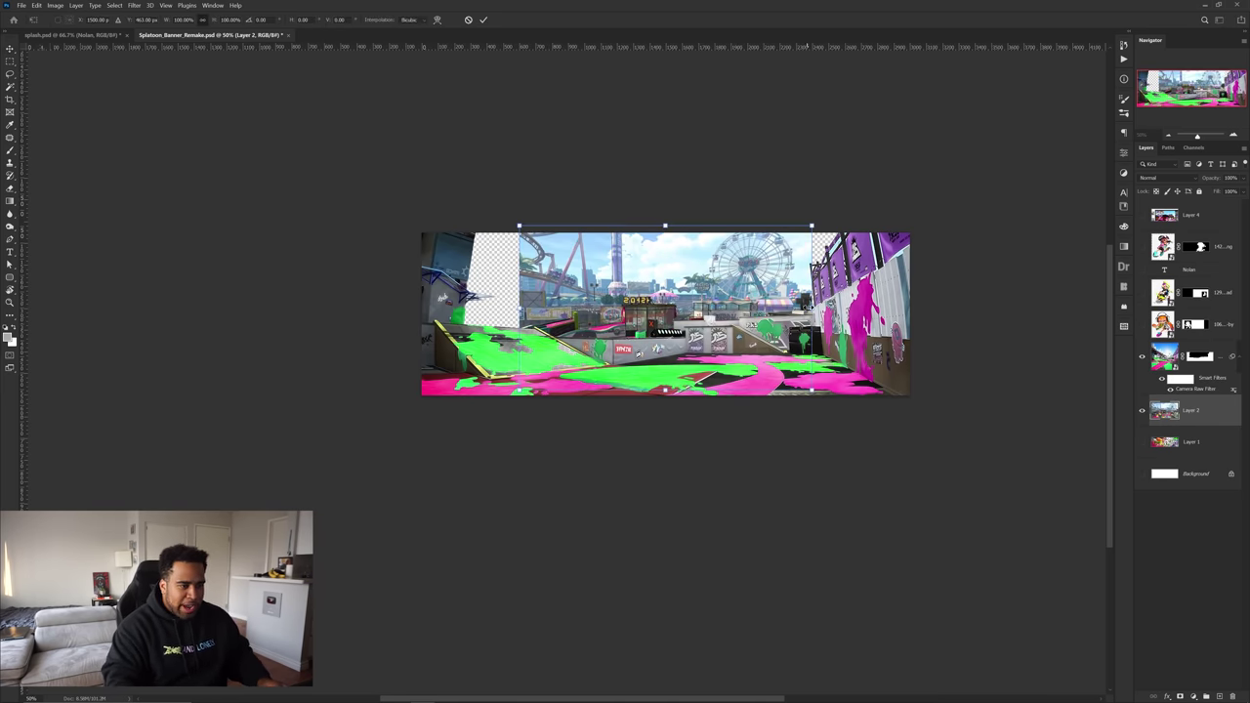
{"action": "mouse_move", "coordinate": [809, 310]}
{"action": "left_mouse_down"}
{"action": "mouse_move", "coordinate": [869, 306]}
{"action": "mouse_move", "coordinate": [801, 295]}
{"action": "left_mouse_up"}
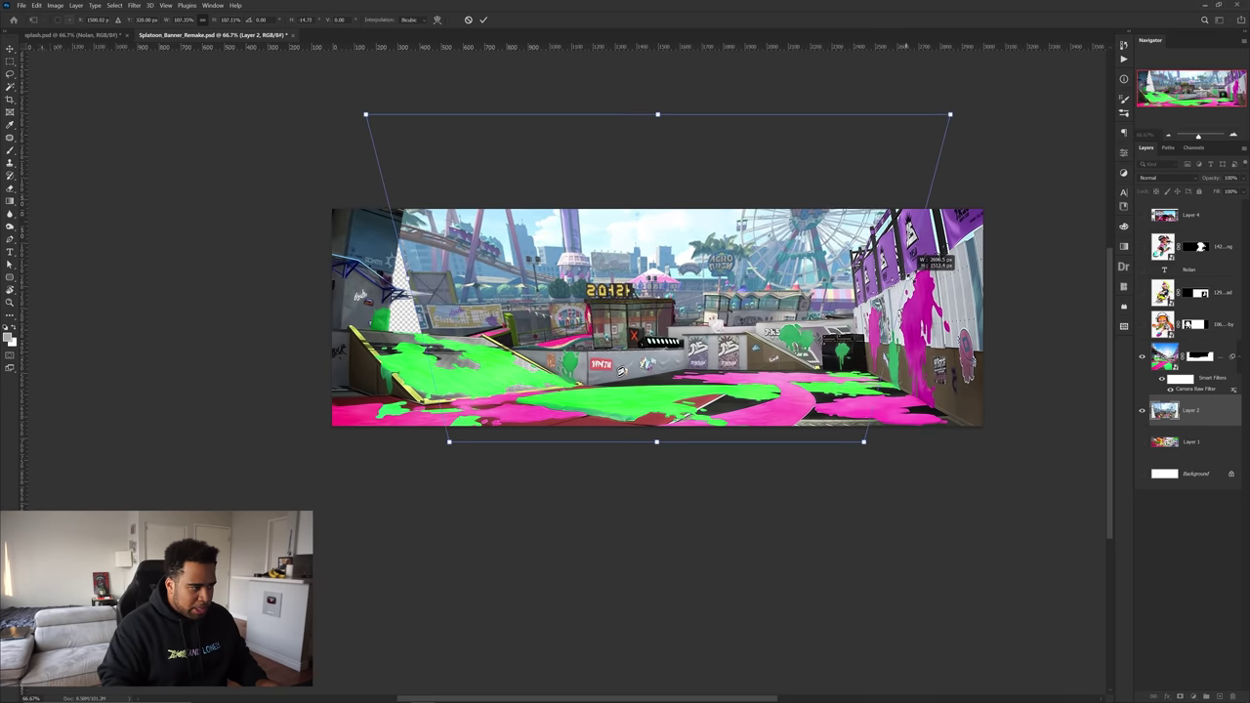
{"action": "left_click_drag", "start_coordinate": [908, 279], "coordinate": [925, 279]}
{"action": "key", "text": "Return"}
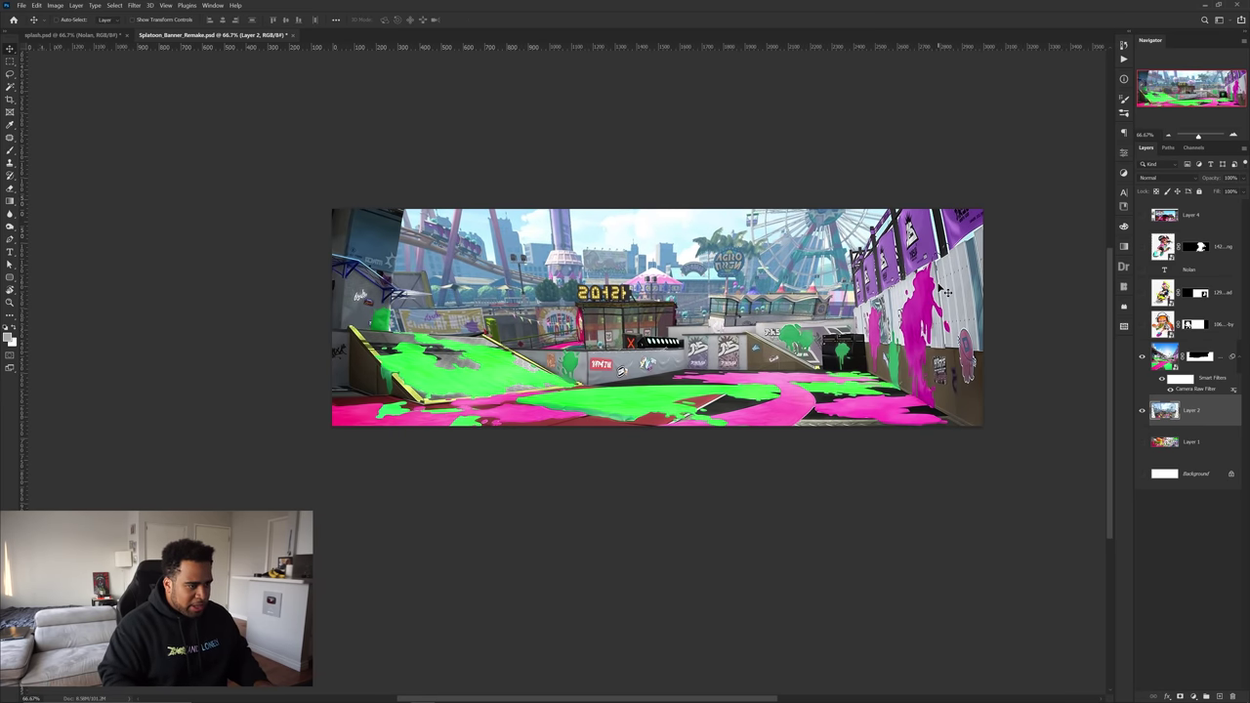
{"action": "left_click_drag", "start_coordinate": [847, 322], "coordinate": [855, 347]}
Convert Layer 2 to a smart object and apply the Camera Raw Filter to it
{"action": "right_click", "coordinate": [1184, 407]}
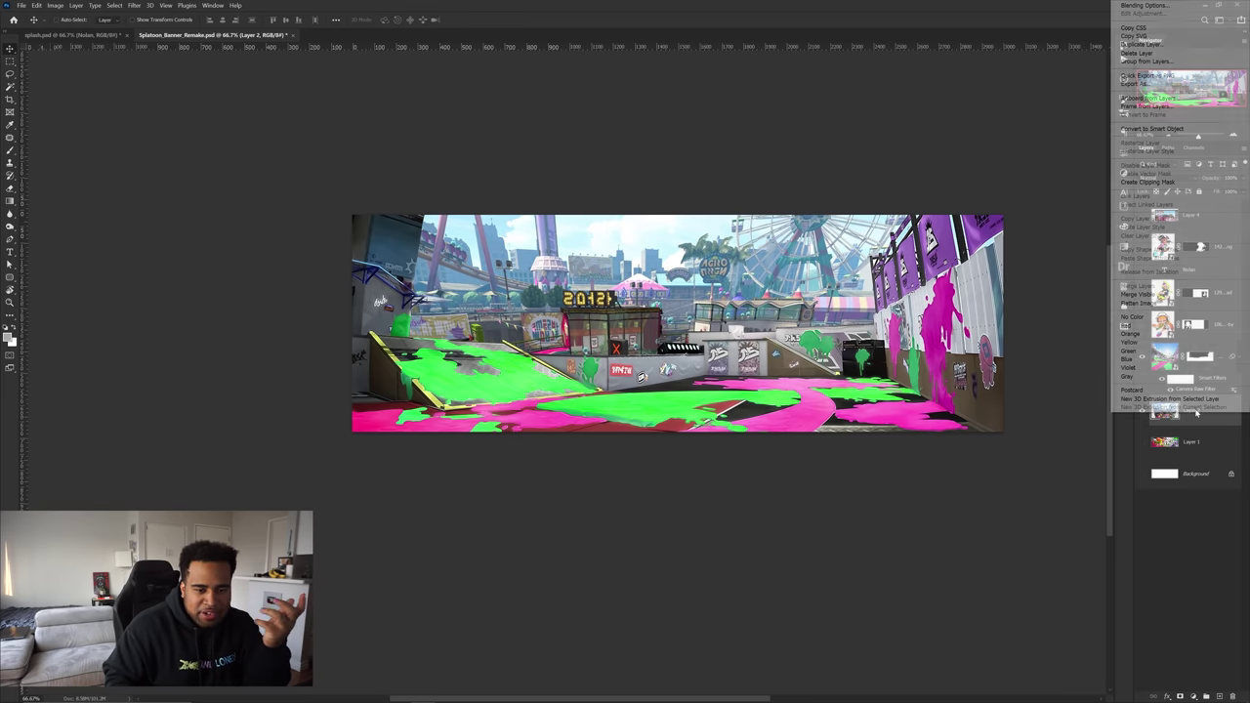
{"action": "left_click", "coordinate": [1148, 127]}
{"action": "left_click", "coordinate": [136, 6]}
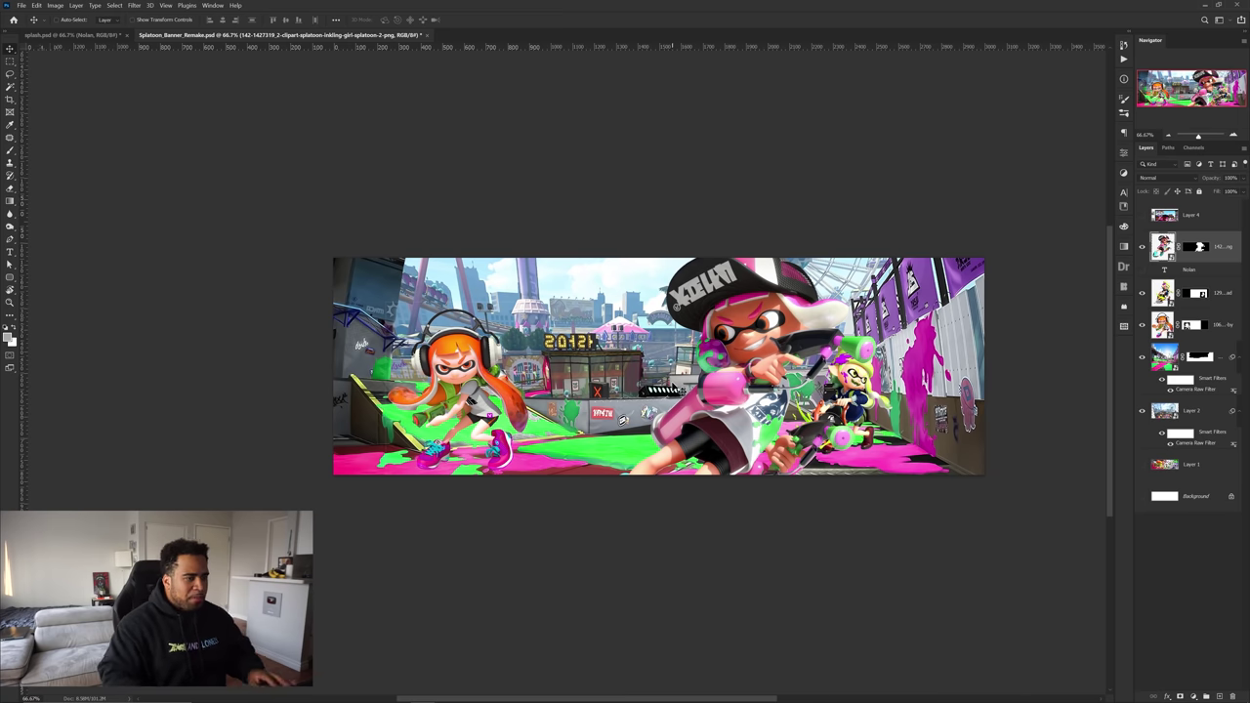
Move the orange-haired inkling slightly left and make the white name text visible again
{"action": "left_click_drag", "start_coordinate": [479, 356], "coordinate": [465, 355]}
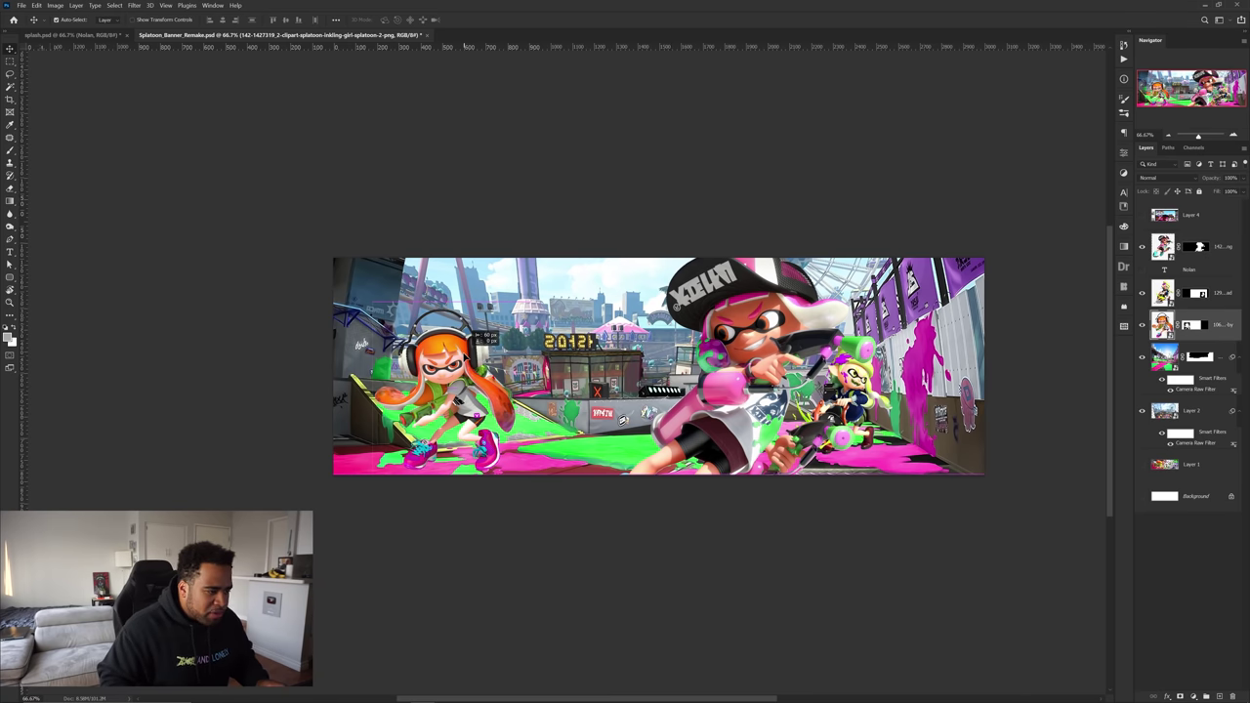
{"action": "left_click", "coordinate": [1142, 270]}
{"action": "left_click", "coordinate": [1142, 270]}
Bring the name text above the character layers at a larger size and open its font list
{"action": "left_click", "coordinate": [1186, 270]}
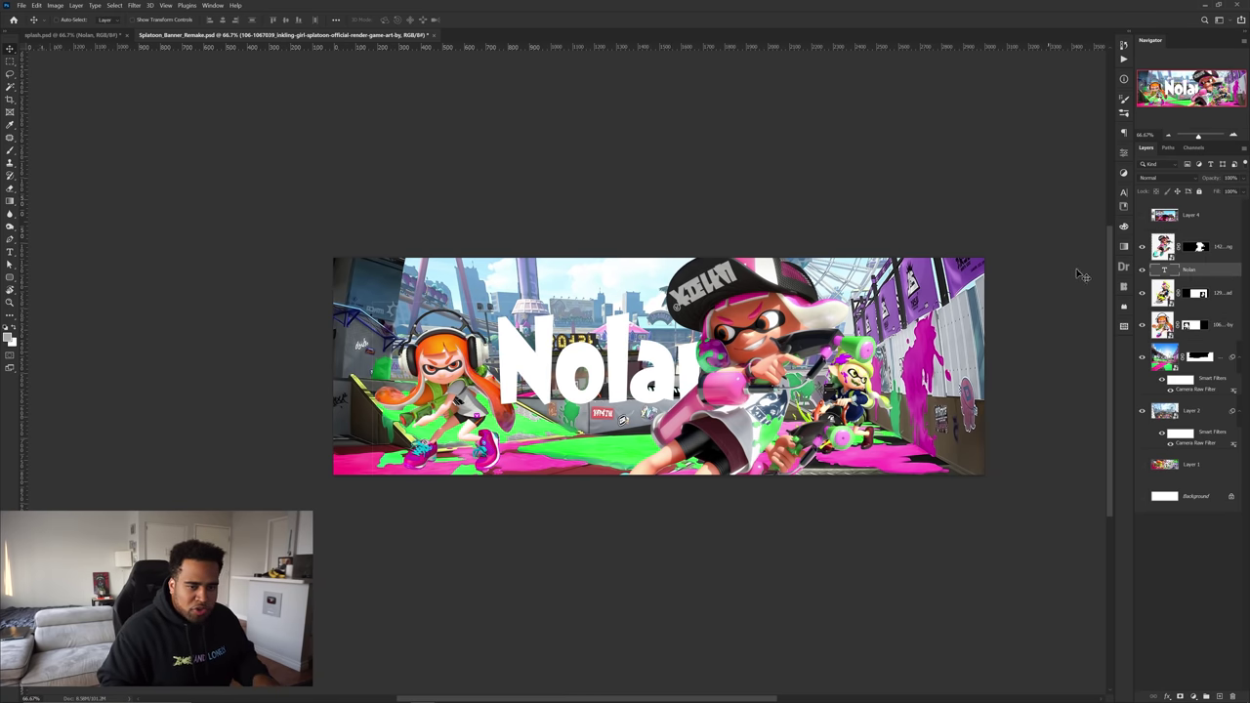
{"action": "left_click_drag", "start_coordinate": [1189, 272], "coordinate": [1191, 206]}
{"action": "key", "text": "ctrl+t"}
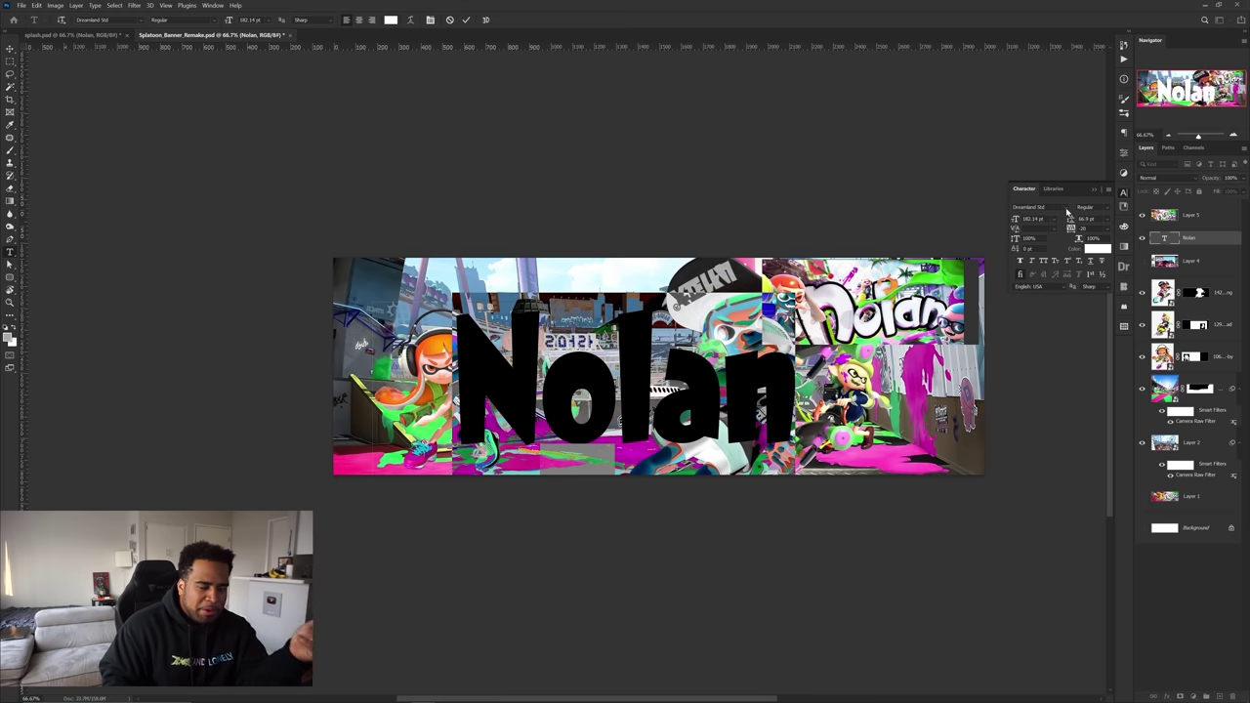
{"action": "left_click", "coordinate": [1067, 208]}
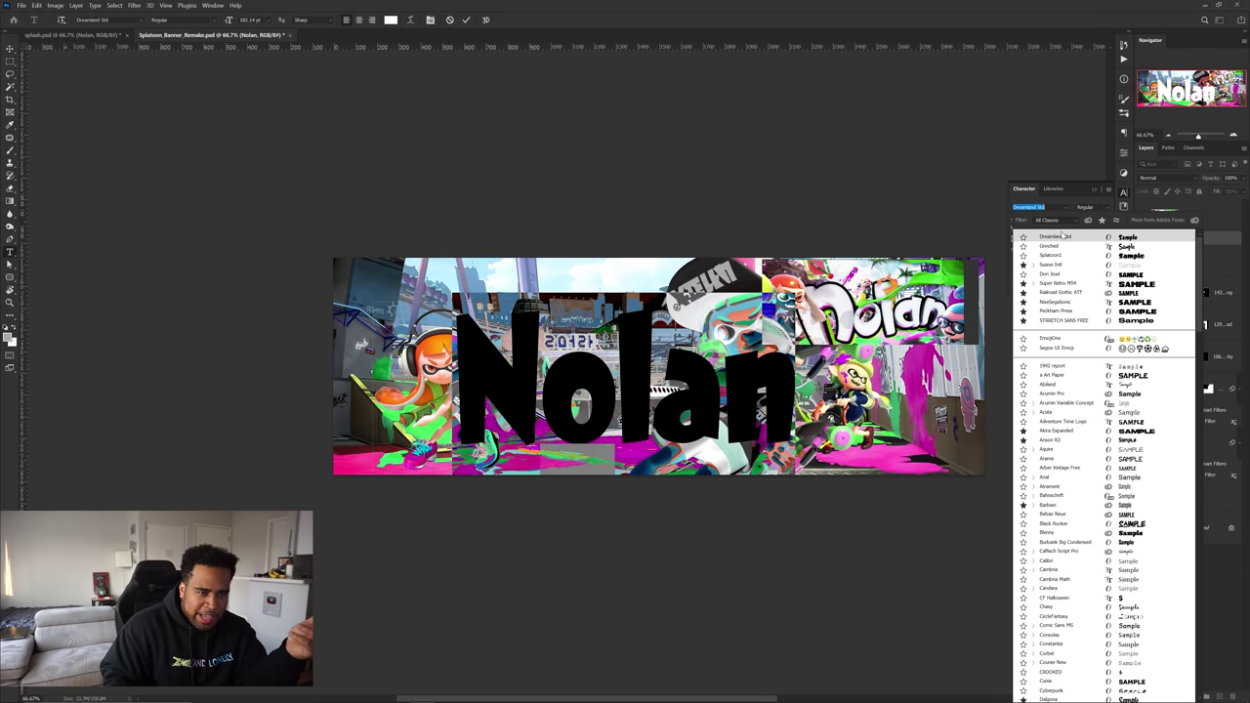
Distort the white name lettering in Group 1 copy by raising its upper-left corner slightly and pulling its upper-right corner outward
{"action": "right_click", "coordinate": [468, 403]}
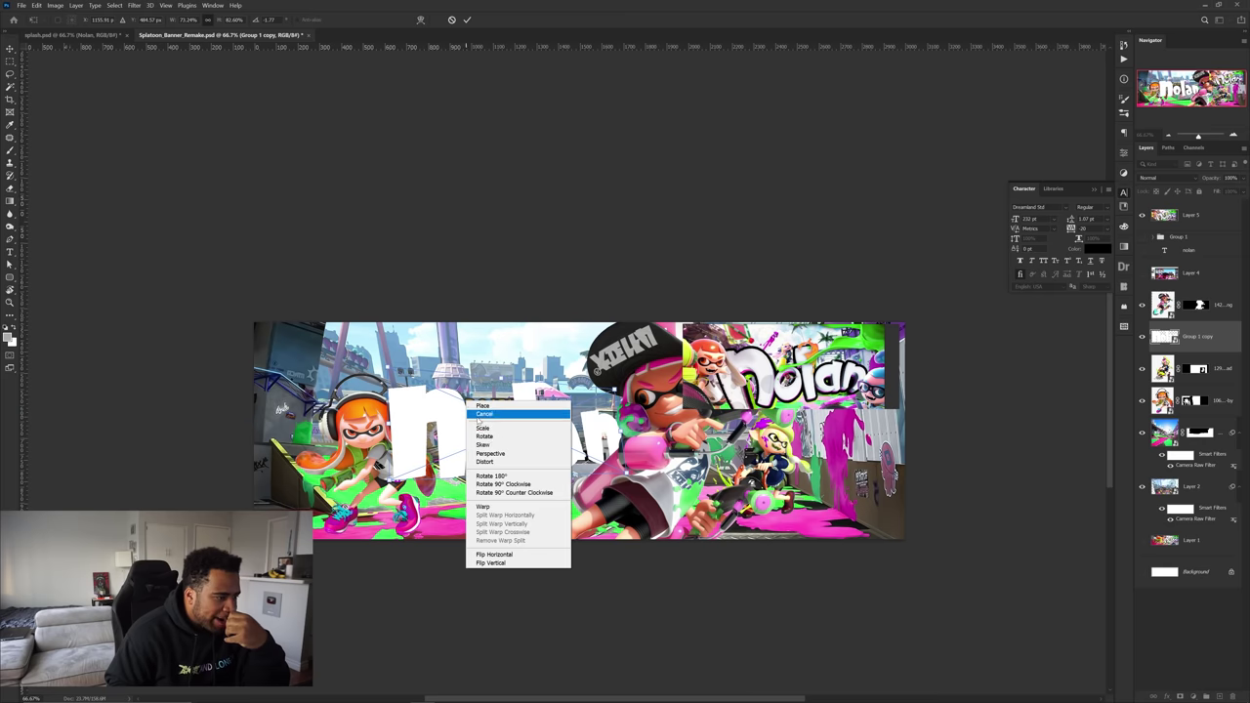
{"action": "left_click", "coordinate": [490, 461]}
{"action": "right_click", "coordinate": [444, 413]}
{"action": "left_click", "coordinate": [467, 473]}
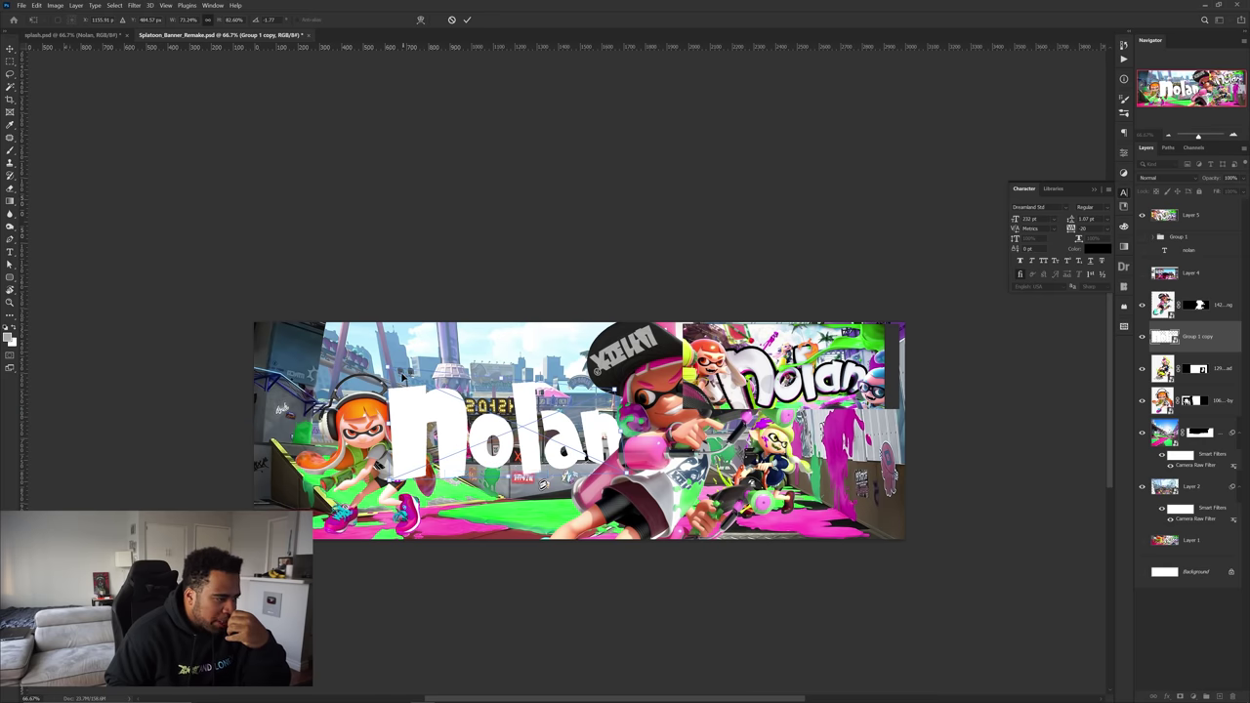
{"action": "mouse_move", "coordinate": [386, 369]}
{"action": "left_mouse_down"}
{"action": "mouse_move", "coordinate": [368, 346]}
{"action": "mouse_move", "coordinate": [386, 360]}
{"action": "left_mouse_up"}
{"action": "left_click_drag", "start_coordinate": [614, 390], "coordinate": [650, 387]}
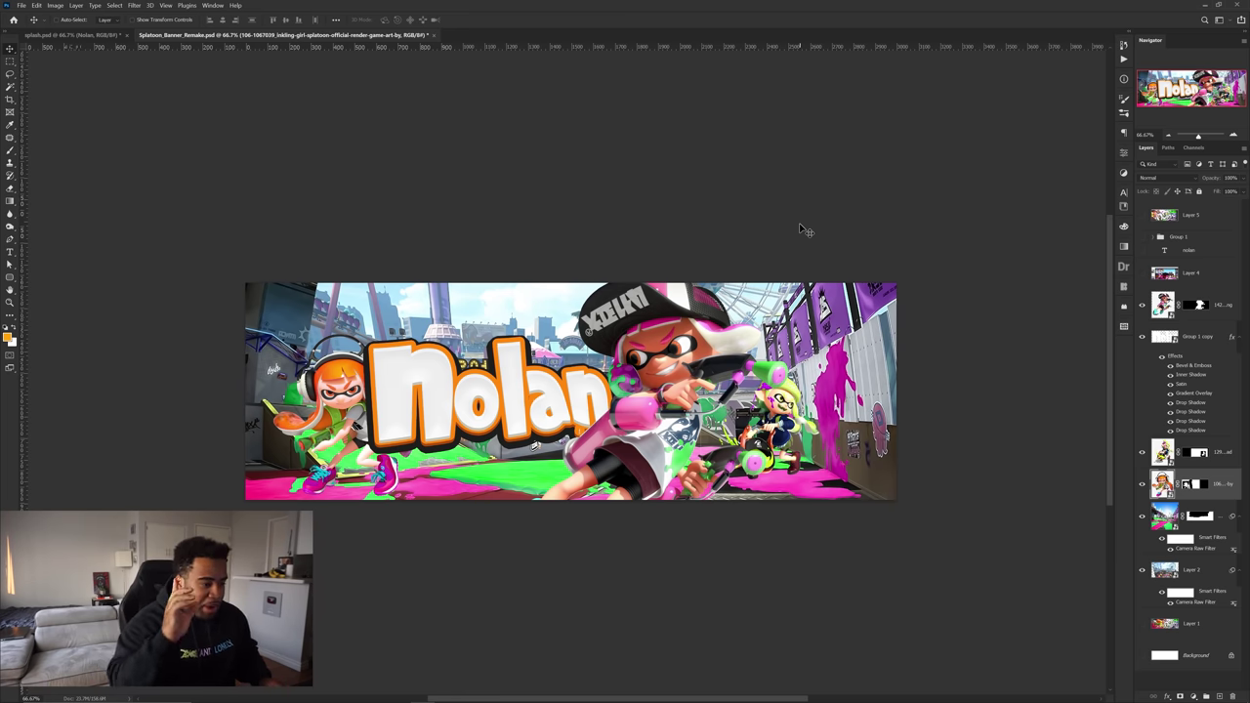
{"action": "scroll", "coordinate": [442, 443], "scroll_direction": "up", "scroll_amount": 2}
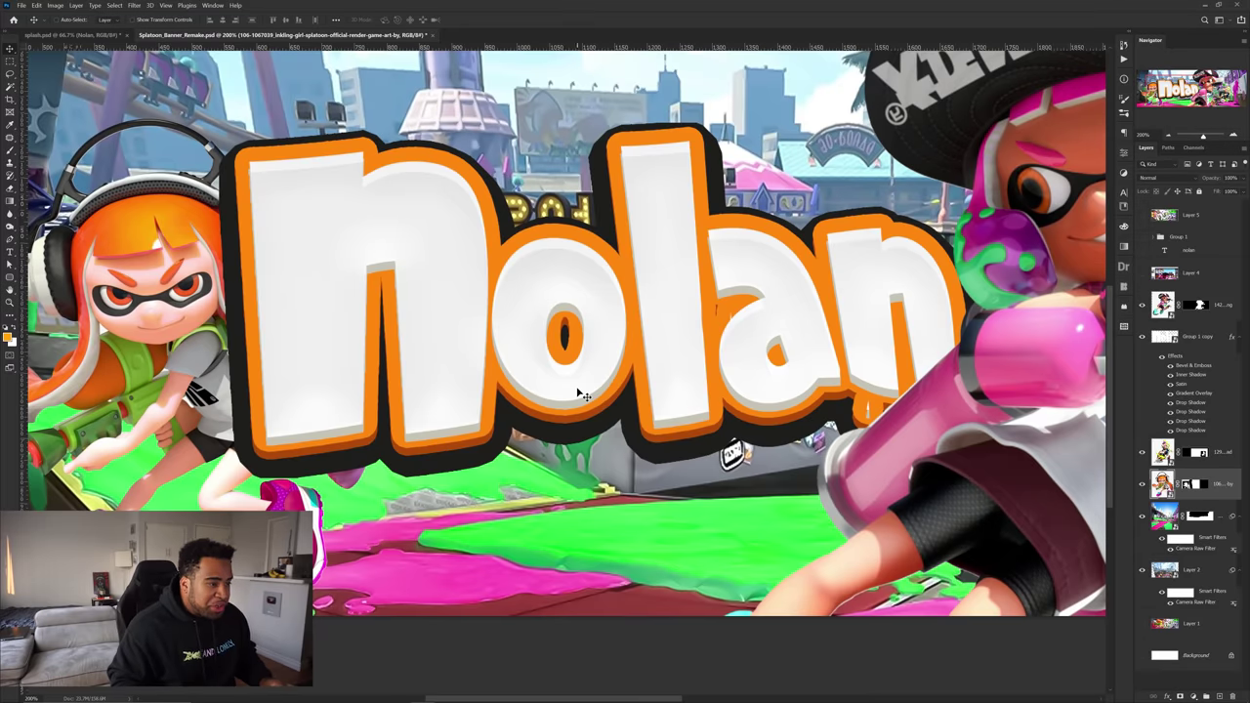
{"action": "scroll", "coordinate": [578, 389], "scroll_direction": "down", "scroll_amount": 1}
{"action": "left_click_drag", "start_coordinate": [633, 378], "coordinate": [602, 375]}
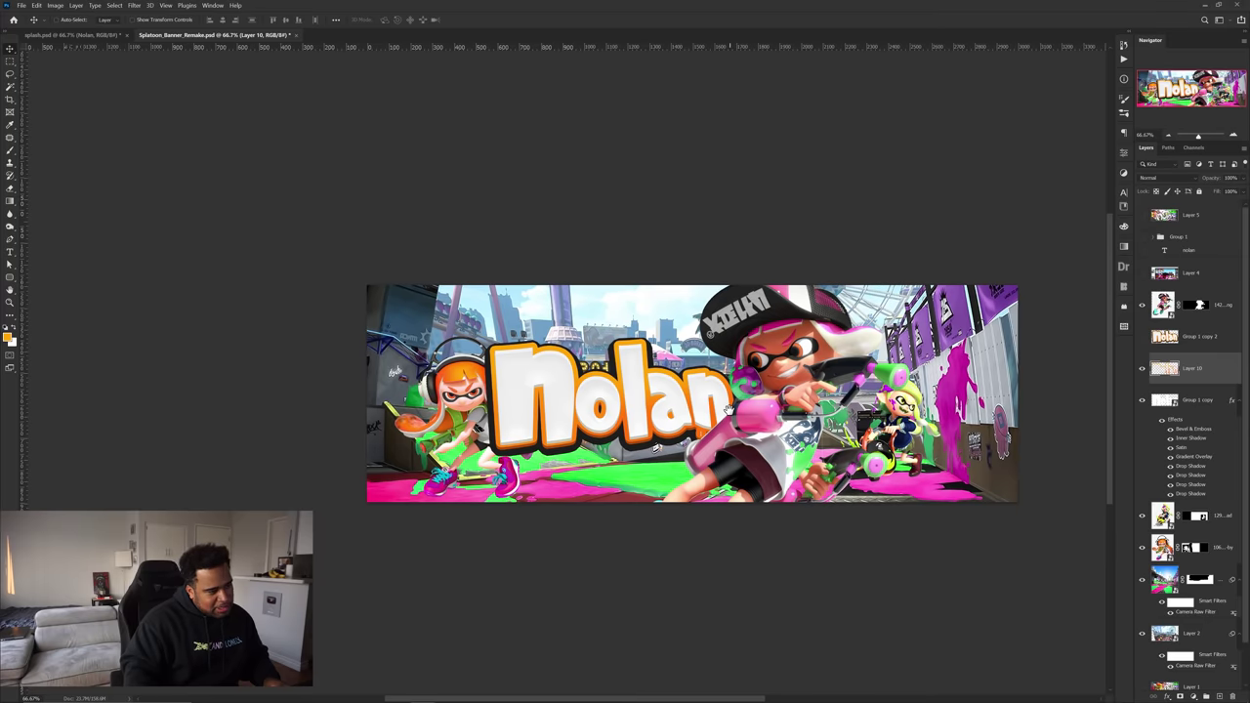
{"action": "left_click_drag", "start_coordinate": [729, 410], "coordinate": [698, 412]}
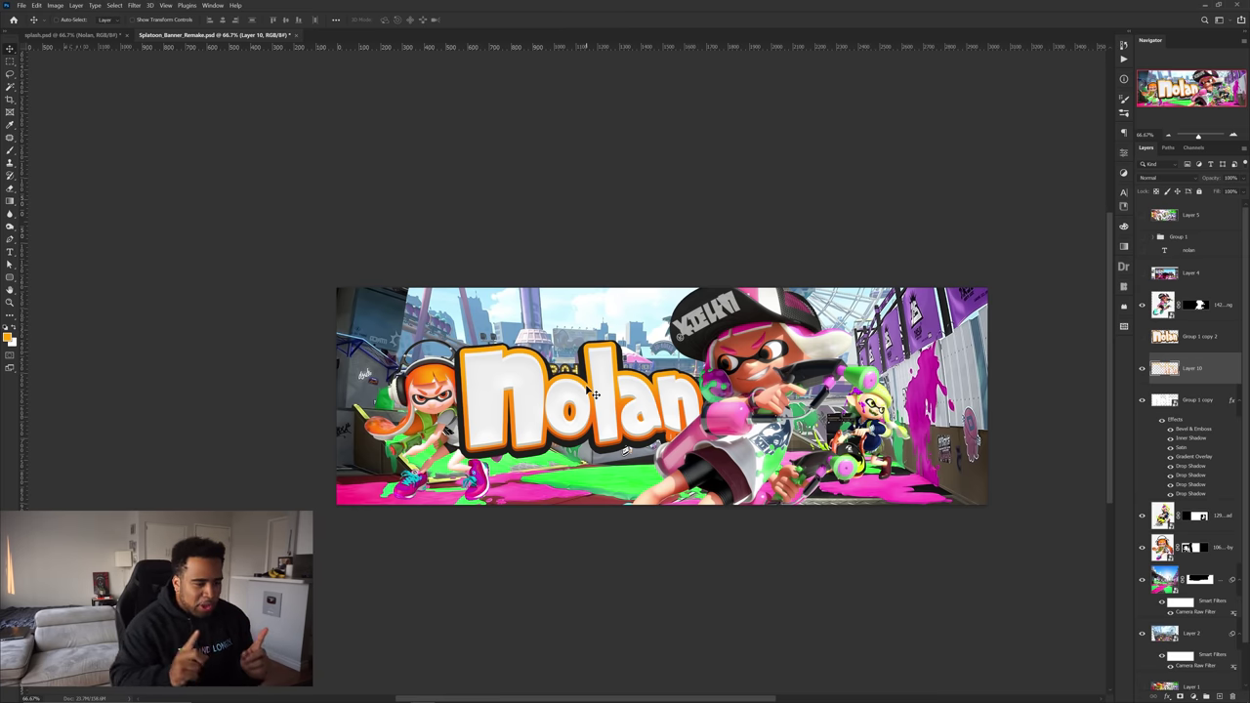
Flip the yellow-haired inkling horizontally and shift it slightly right behind the large pink inkling
{"action": "scroll", "coordinate": [892, 412], "scroll_direction": "up", "scroll_amount": 2}
{"action": "left_click_drag", "start_coordinate": [891, 412], "coordinate": [800, 371]}
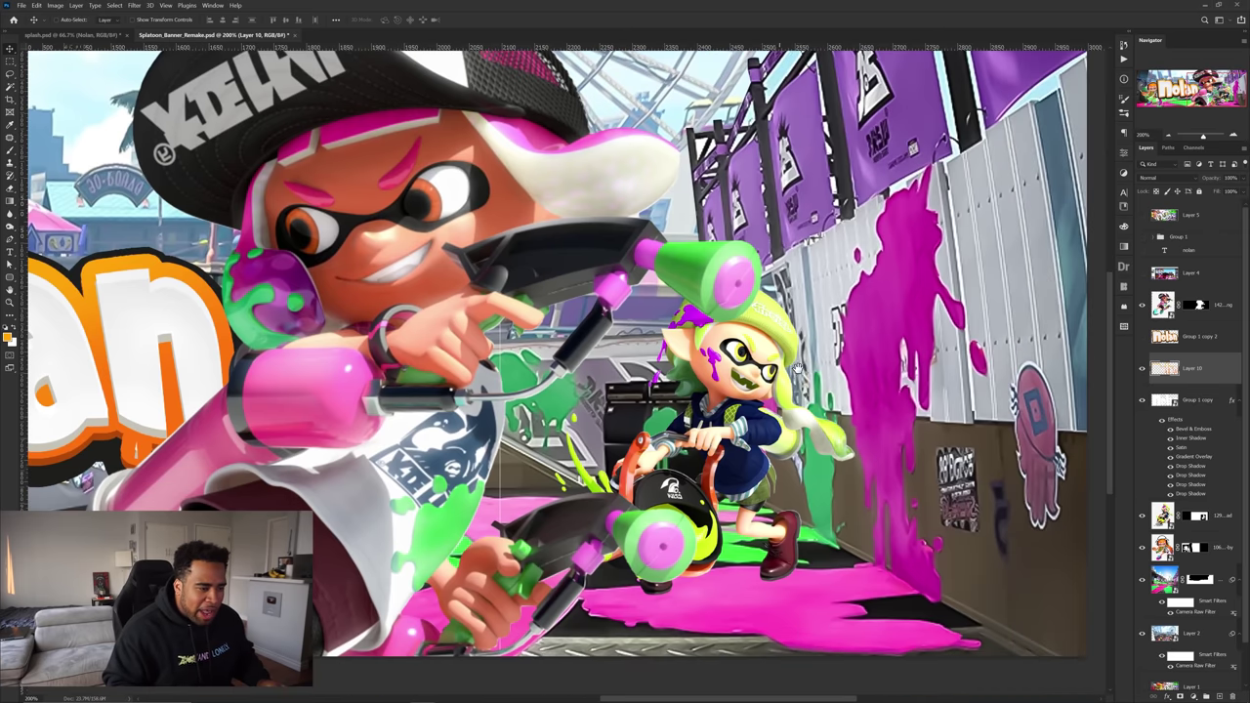
{"action": "left_click", "coordinate": [795, 369], "text": "ctrl"}
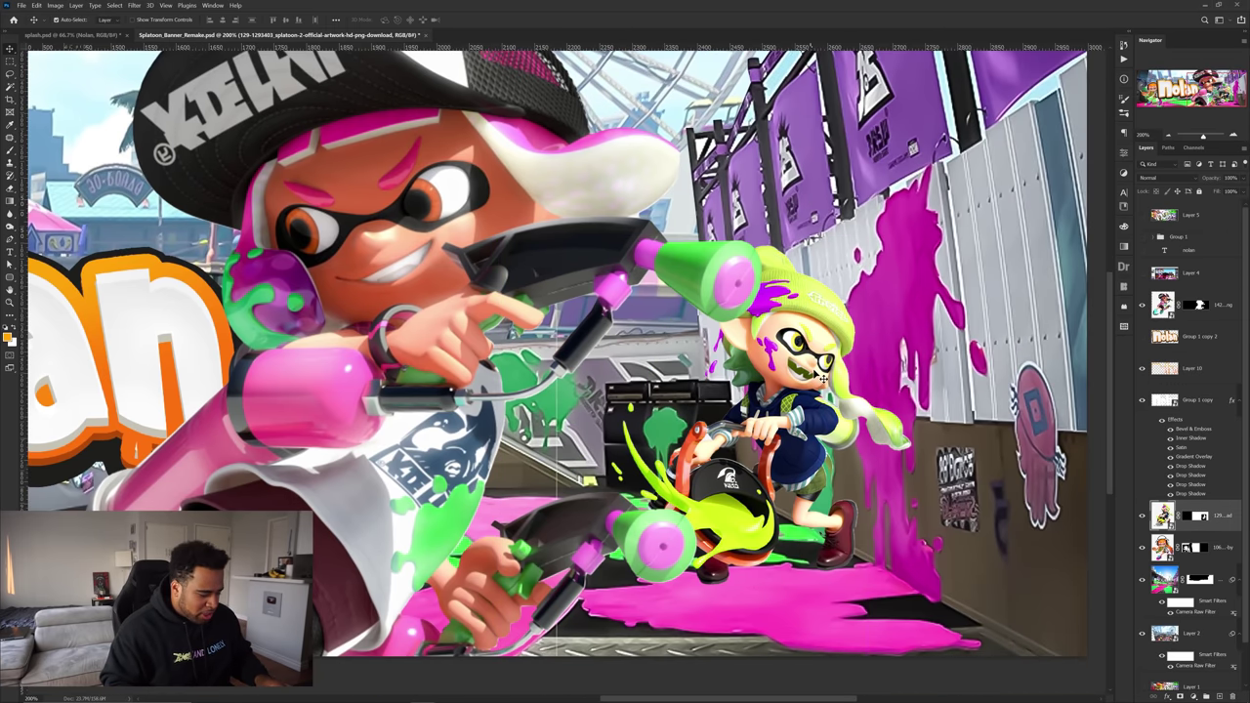
{"action": "key", "text": "ctrl+t"}
{"action": "right_click", "coordinate": [818, 353]}
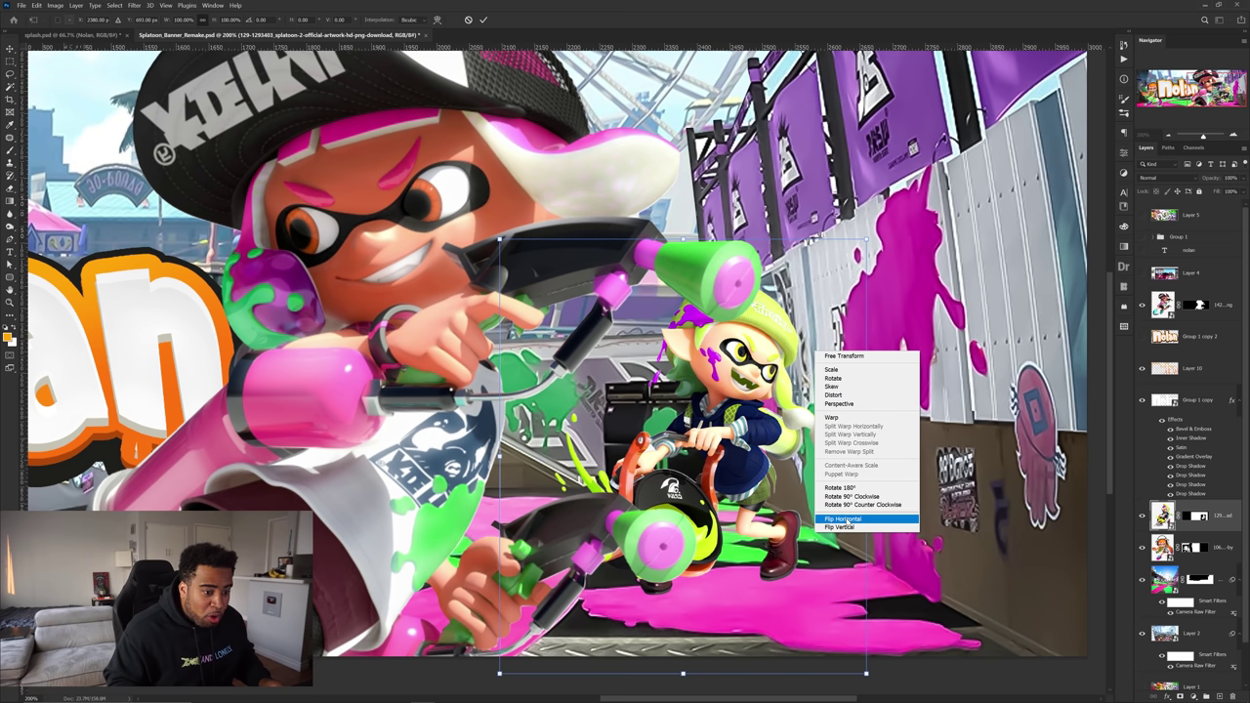
{"action": "left_click", "coordinate": [842, 519]}
{"action": "left_click_drag", "start_coordinate": [716, 450], "coordinate": [767, 450]}
{"action": "key", "text": "Return"}
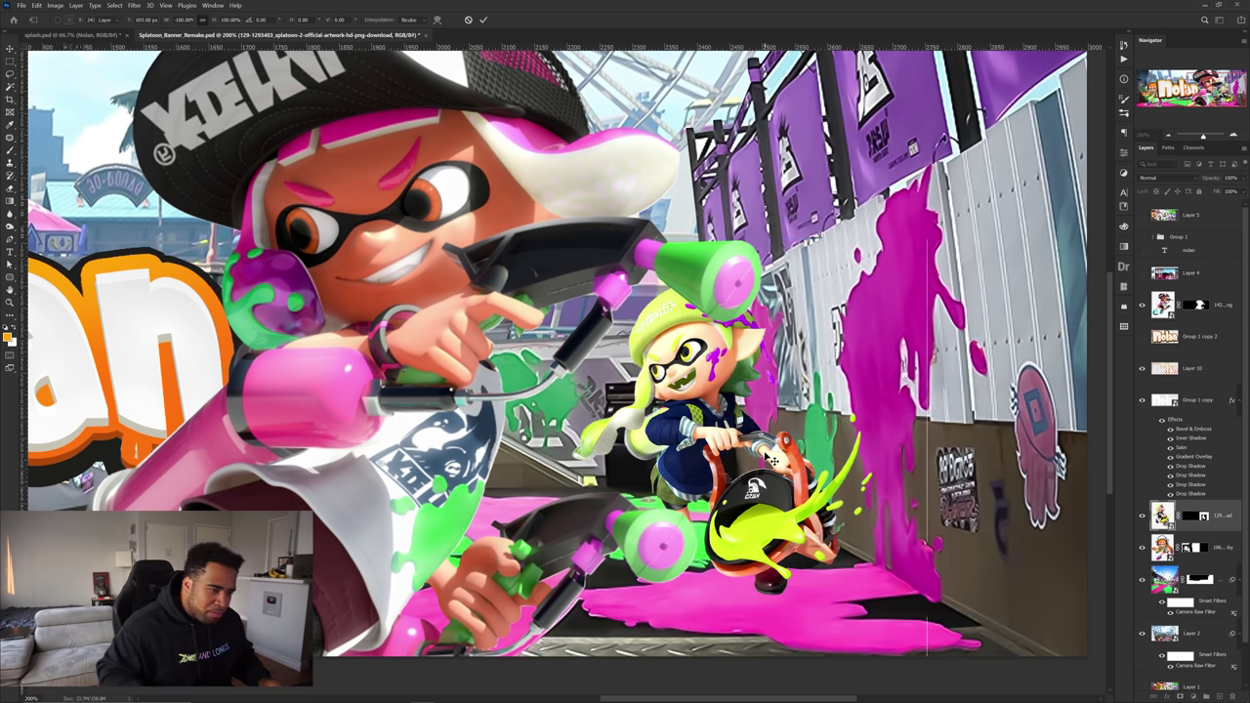
Adjust the large pink inkling in Camera Raw with Whites +36, Blacks -26, Texture about +53 and raised Shadows, and open the Detail settings
{"action": "scroll", "coordinate": [770, 436], "scroll_direction": "down", "scroll_amount": 2}
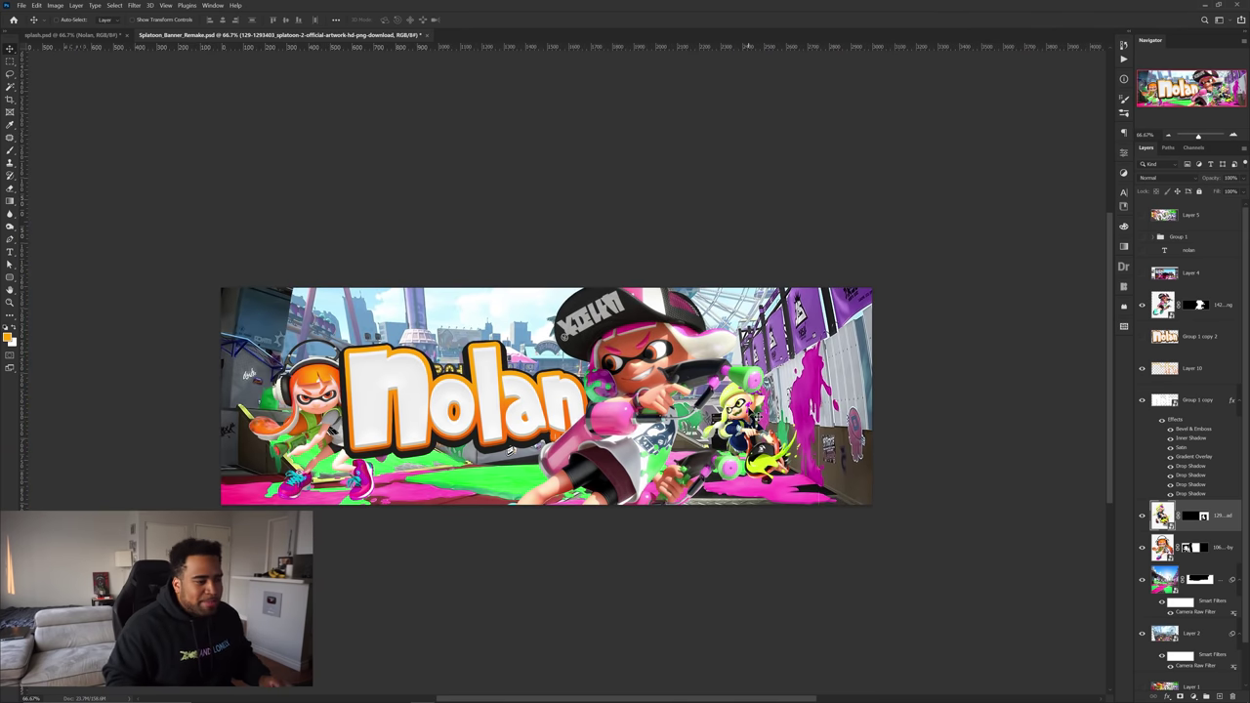
{"action": "left_click_drag", "start_coordinate": [746, 409], "coordinate": [791, 379]}
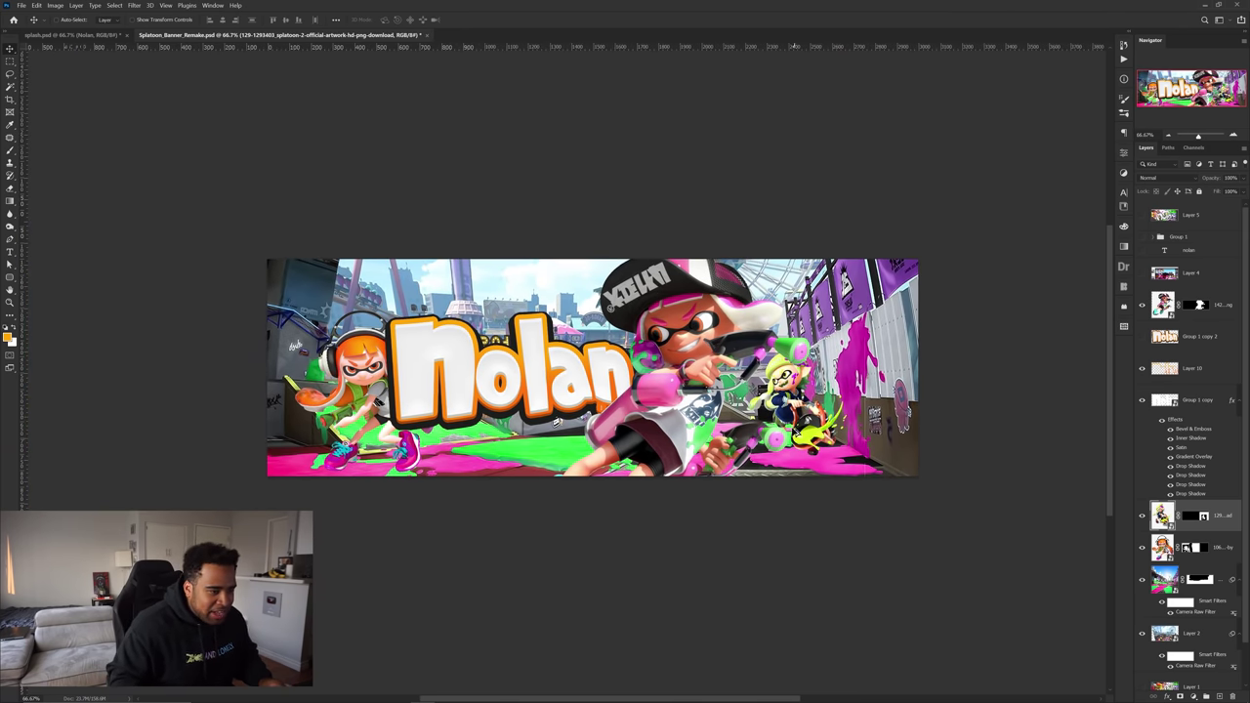
{"action": "key", "text": "ctrl+plus"}
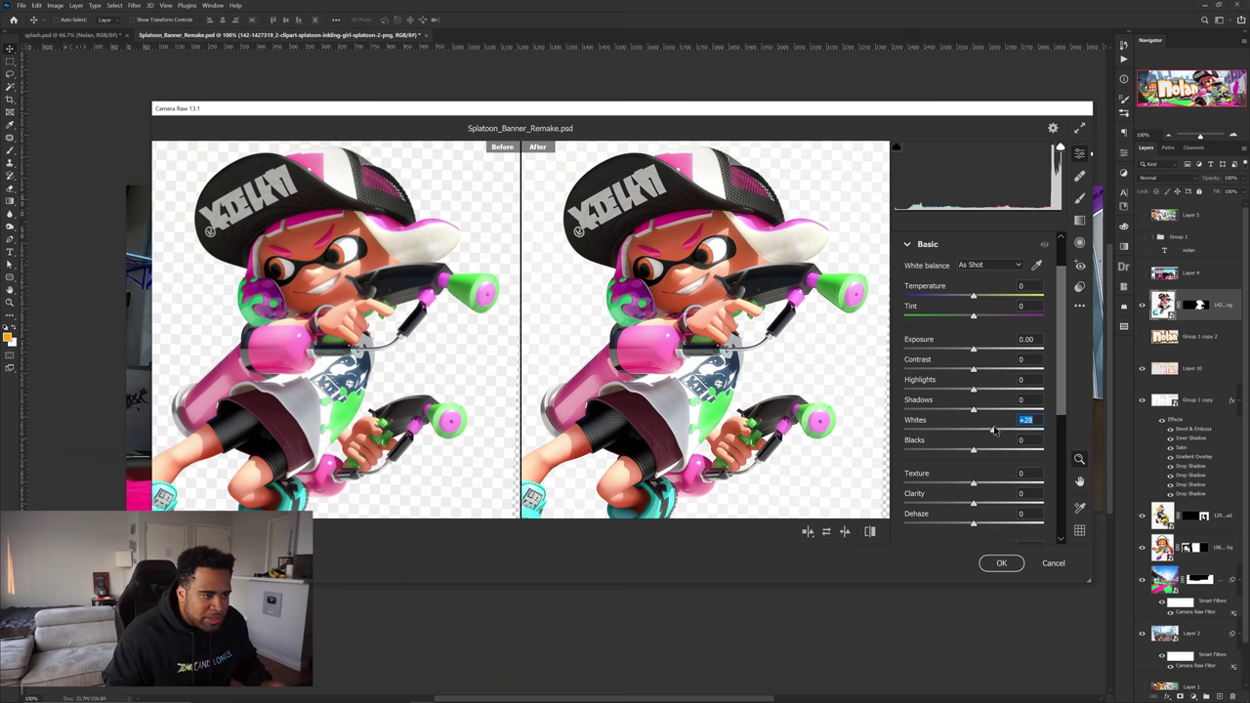
{"action": "left_click_drag", "start_coordinate": [992, 432], "coordinate": [1010, 485]}
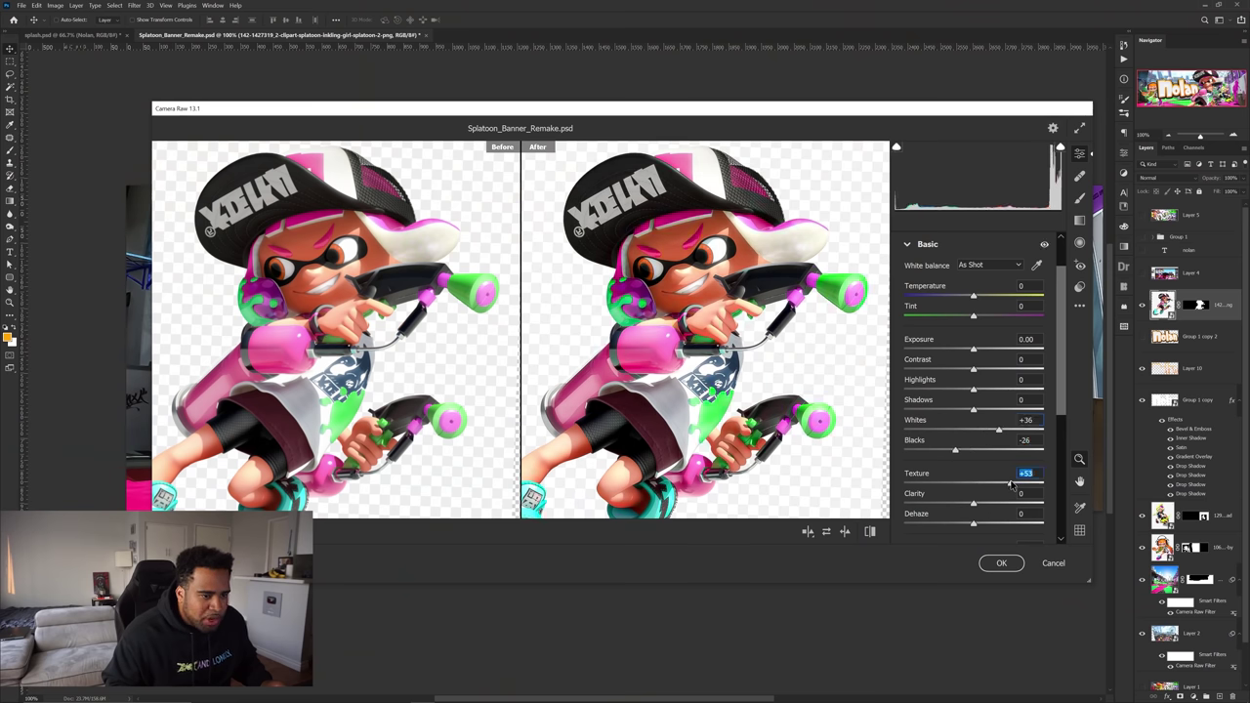
{"action": "left_click_drag", "start_coordinate": [974, 411], "coordinate": [987, 411]}
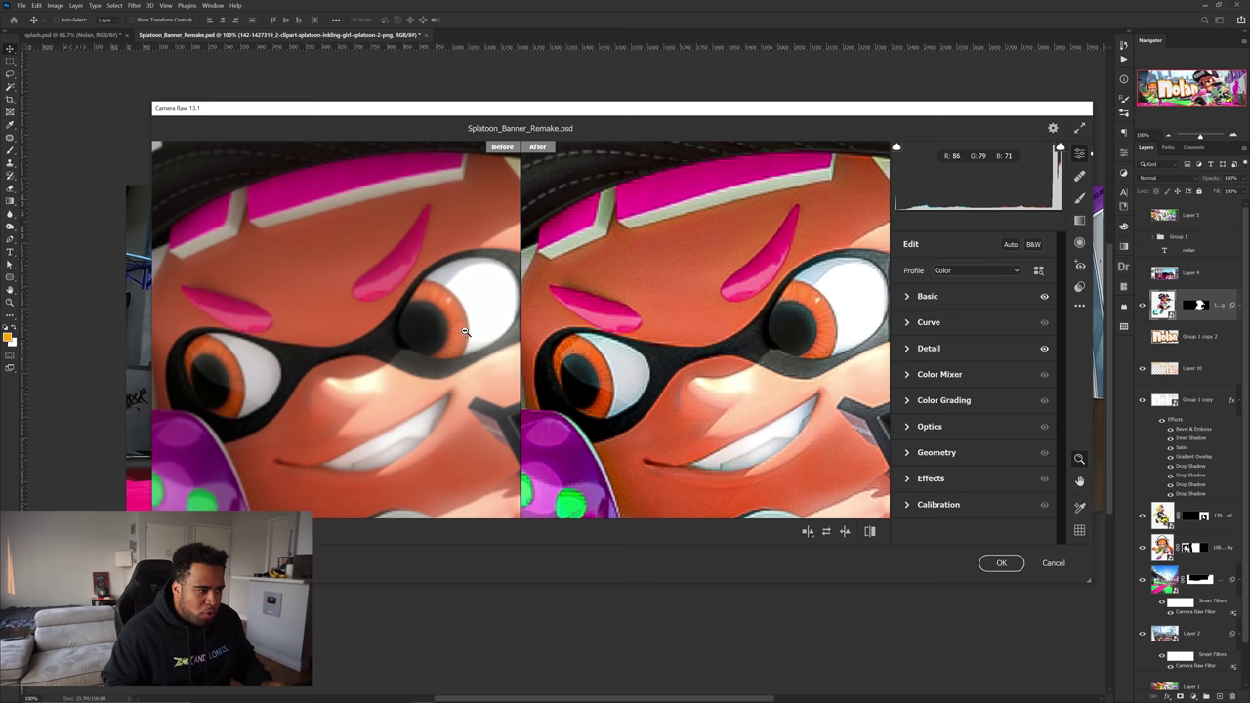
{"action": "left_click", "coordinate": [938, 350]}
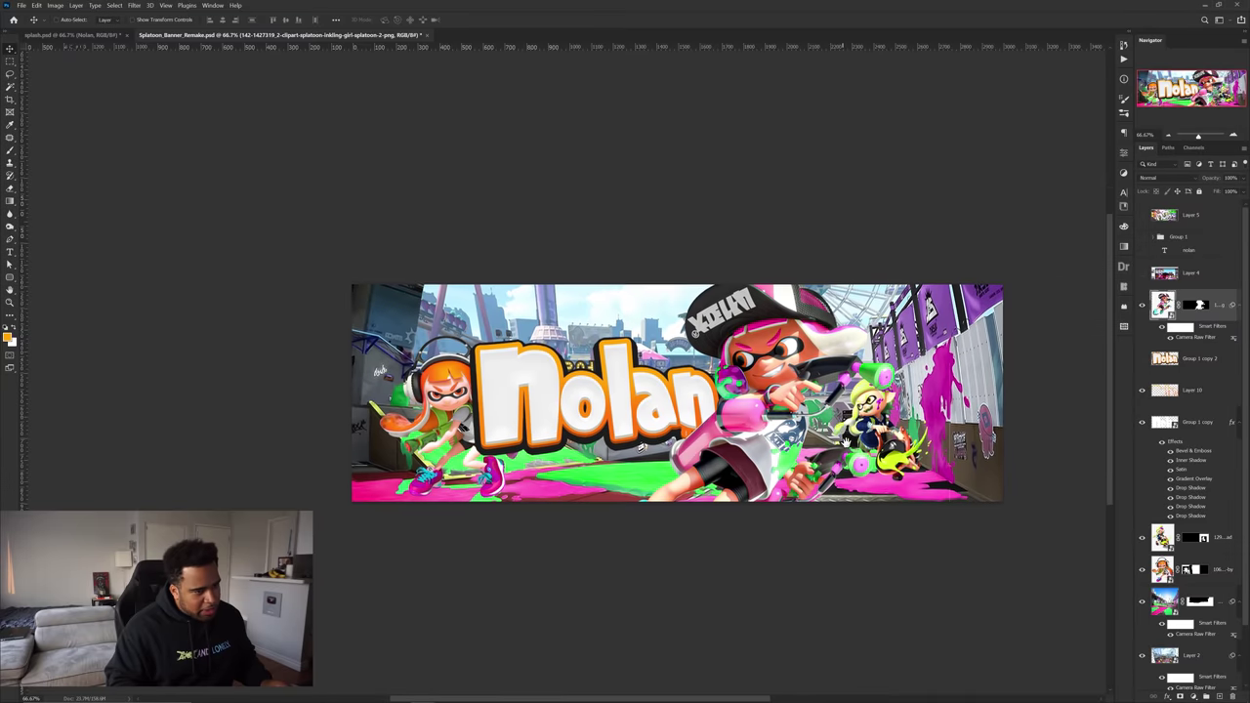
{"action": "left_click_drag", "start_coordinate": [793, 420], "coordinate": [754, 432]}
{"action": "scroll", "coordinate": [730, 395], "scroll_direction": "up", "scroll_amount": 1}
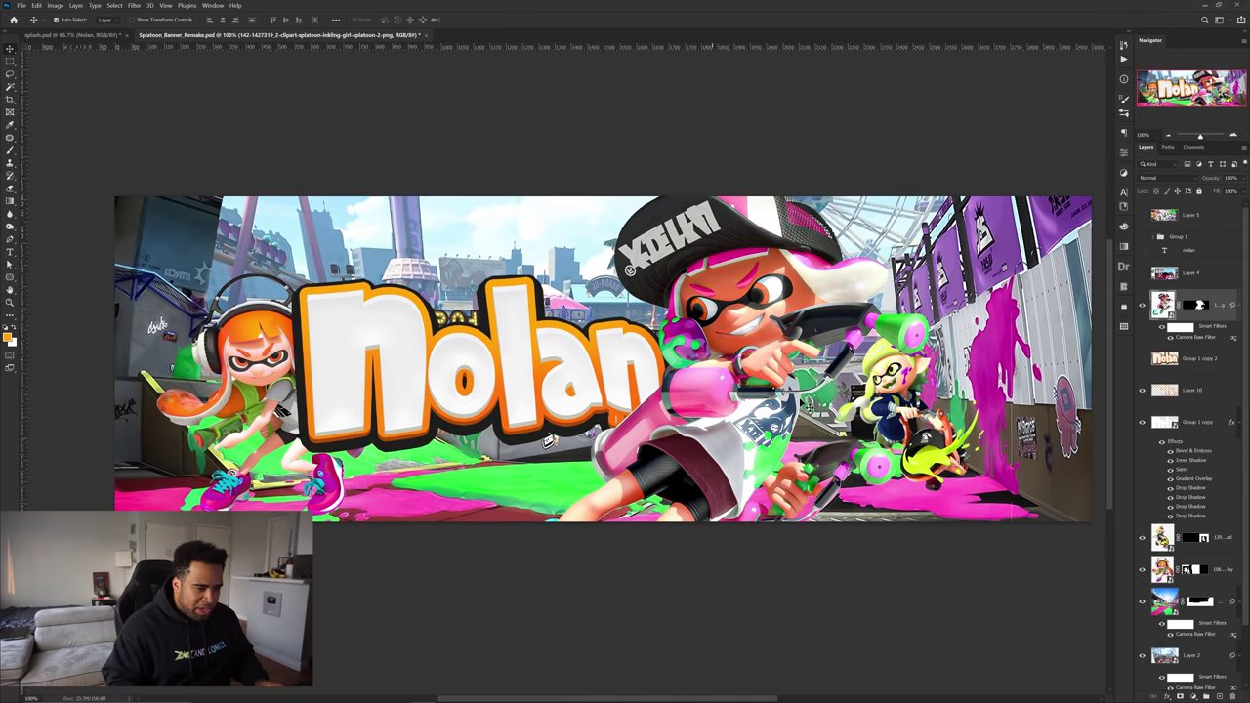
{"action": "left_click_drag", "start_coordinate": [893, 379], "coordinate": [874, 358]}
{"action": "key", "text": "ctrl+z"}
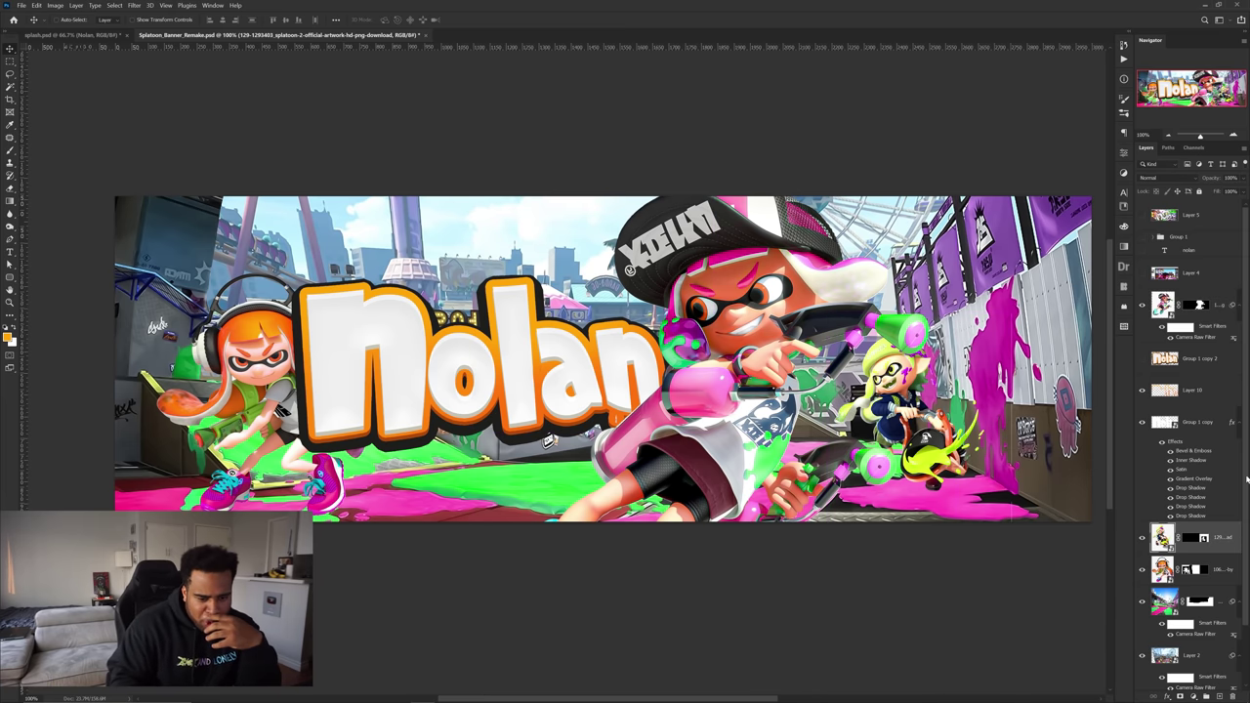
Add a new layer directly above the masked stage layer and browse the brush presets for painting on it
{"action": "scroll", "coordinate": [1187, 564], "scroll_direction": "down", "scroll_amount": 3}
{"action": "left_click", "coordinate": [1214, 536]}
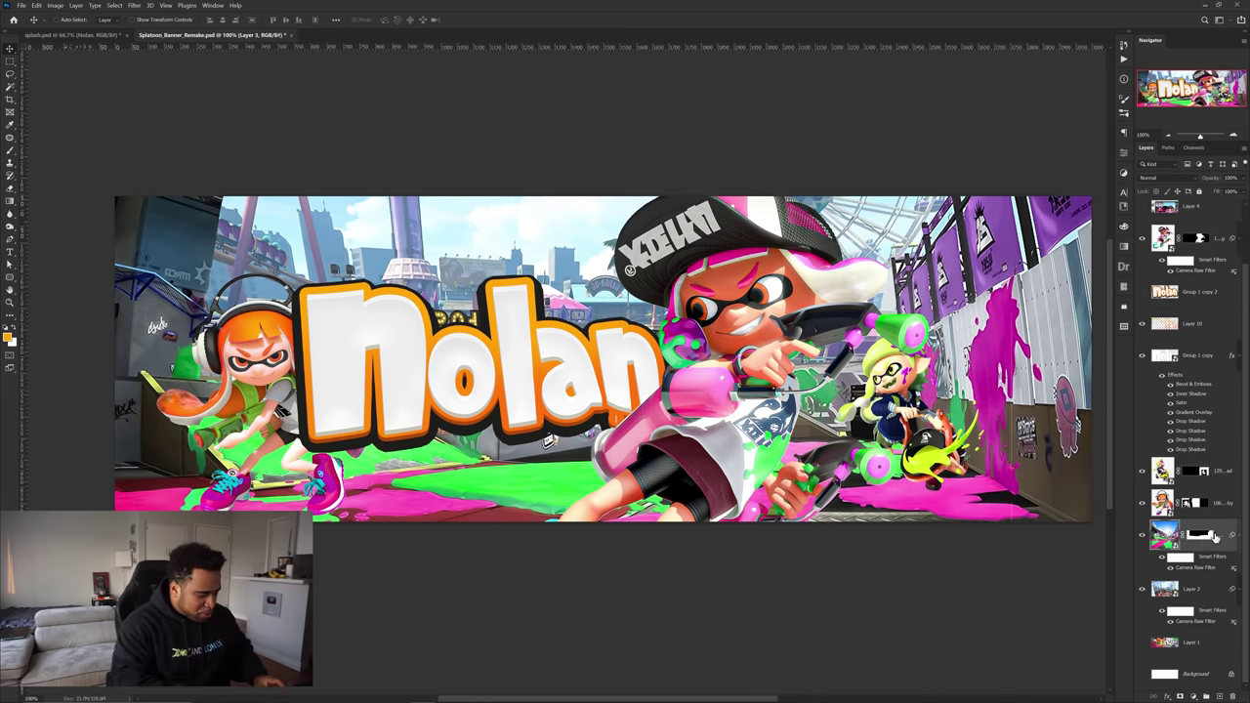
{"action": "key", "text": "ctrl+shift+n"}
{"action": "key", "text": "Return"}
{"action": "key", "text": "b"}
{"action": "right_click", "coordinate": [933, 417]}
{"action": "scroll", "coordinate": [1022, 596], "scroll_direction": "down", "scroll_amount": 1}
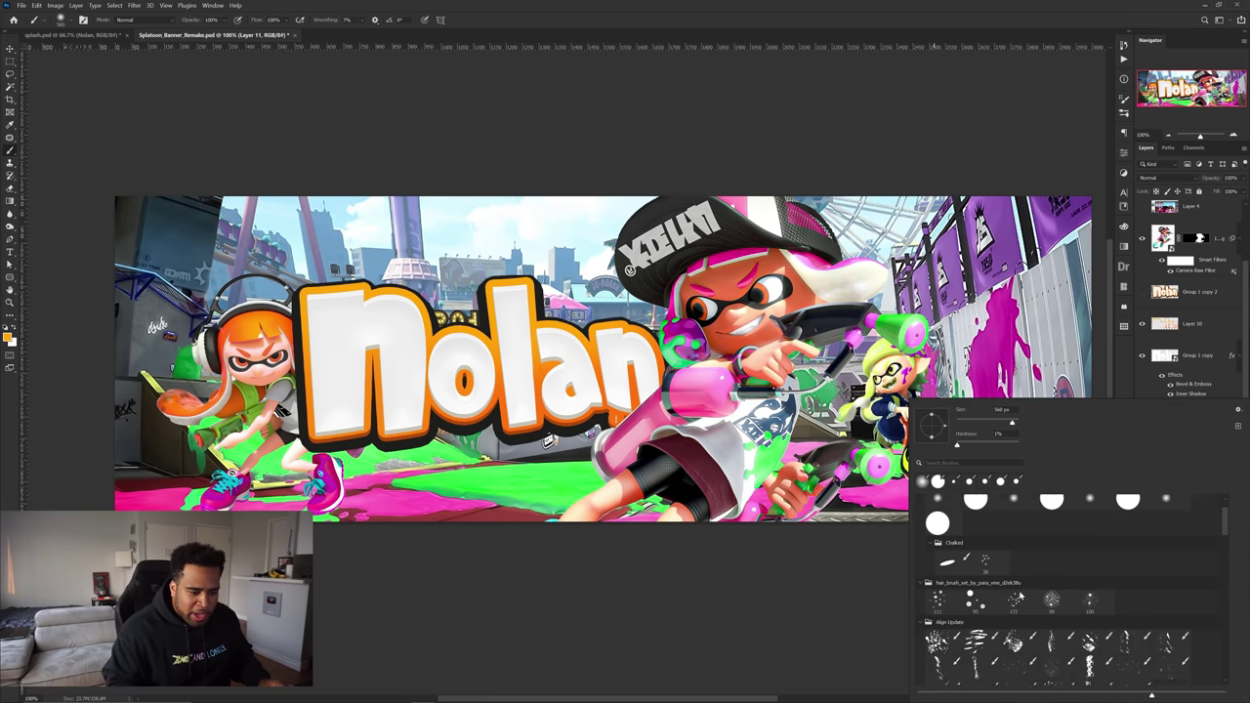
{"action": "scroll", "coordinate": [1054, 596], "scroll_direction": "down", "scroll_amount": 5}
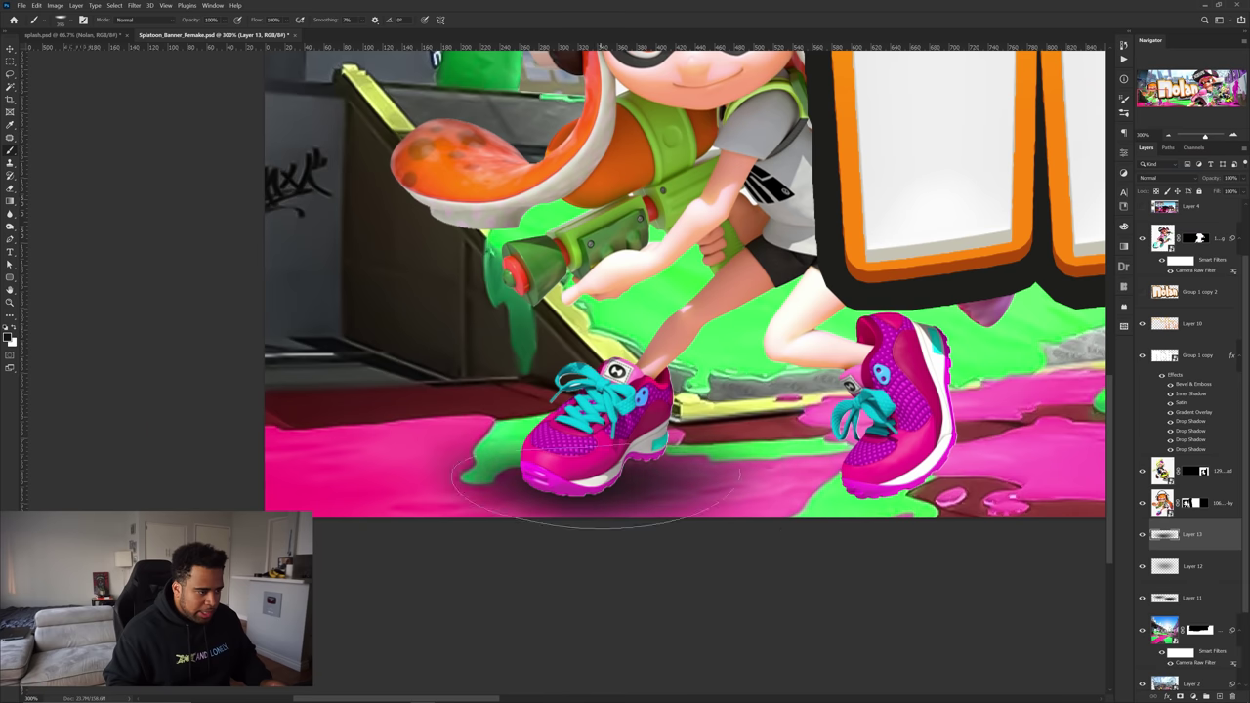
Paint soft black shadows on Layer 13 beneath the orange-haired inkling's shoes, undoing unwanted dabs
{"action": "left_click", "coordinate": [598, 477]}
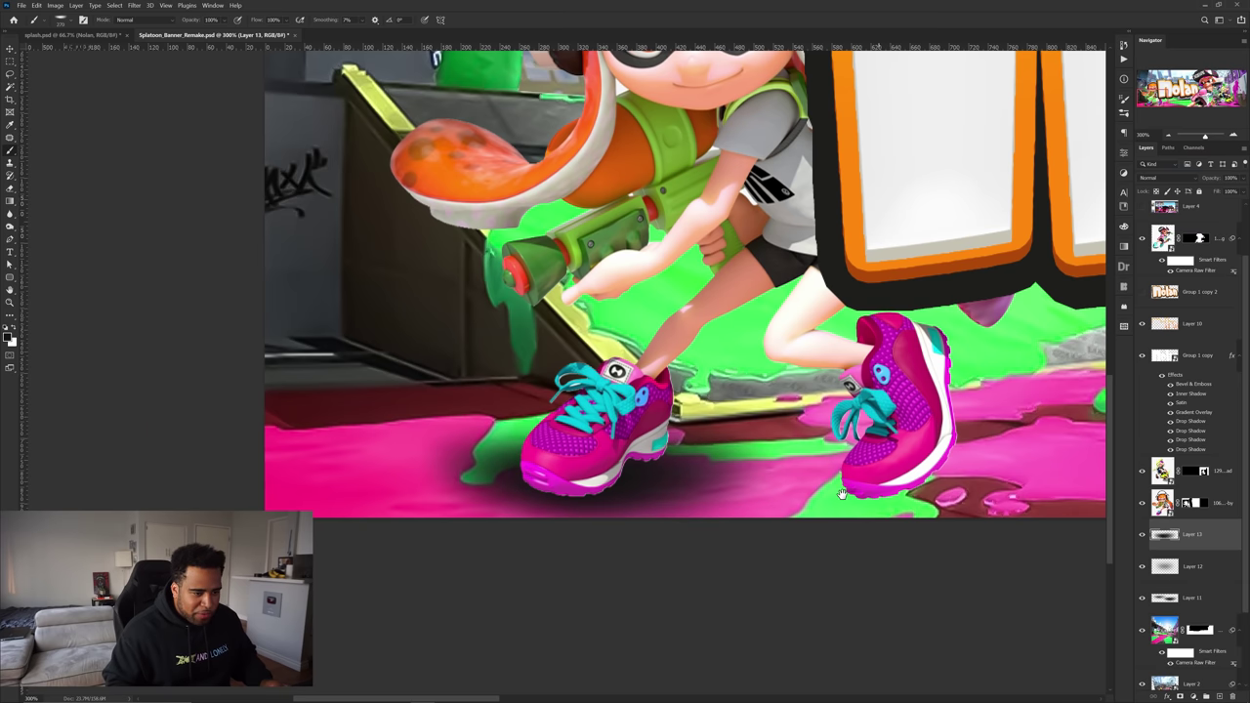
{"action": "left_click_drag", "start_coordinate": [842, 495], "coordinate": [727, 487]}
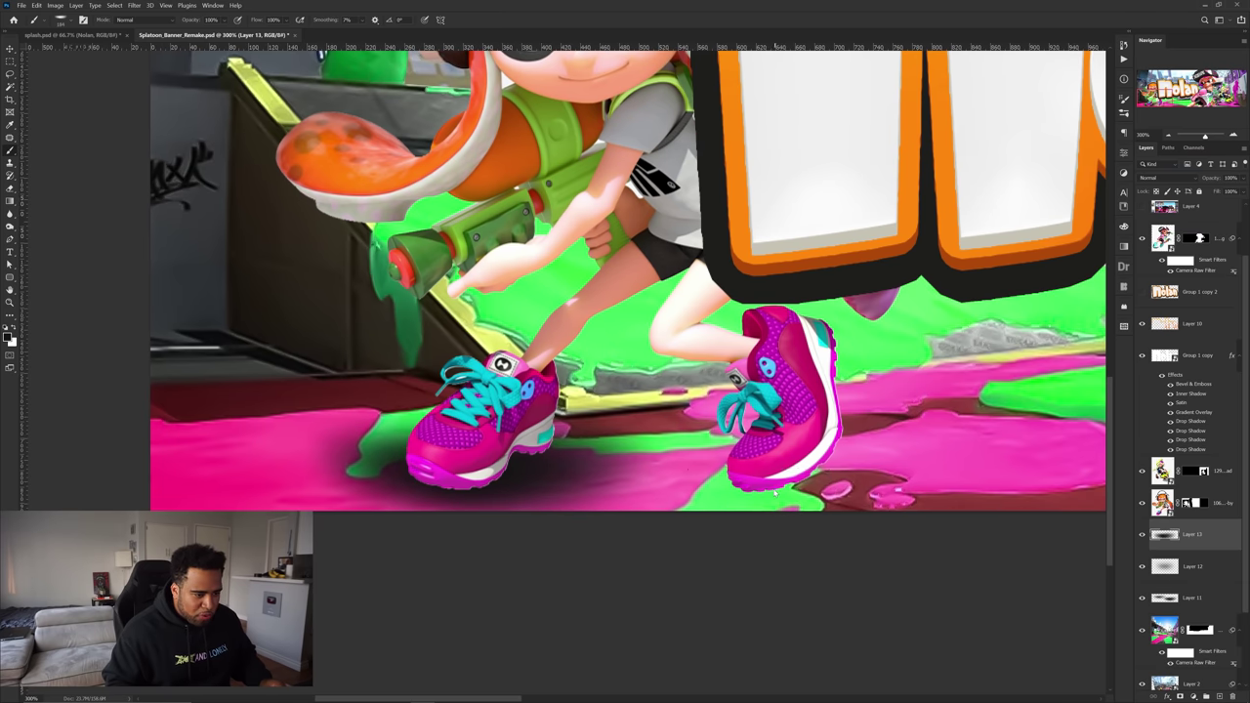
{"action": "left_click", "coordinate": [773, 493]}
{"action": "left_click", "coordinate": [773, 493]}
{"action": "key", "text": "ctrl+z"}
{"action": "key", "text": "ctrl+z"}
{"action": "key", "text": "ctrl+z"}
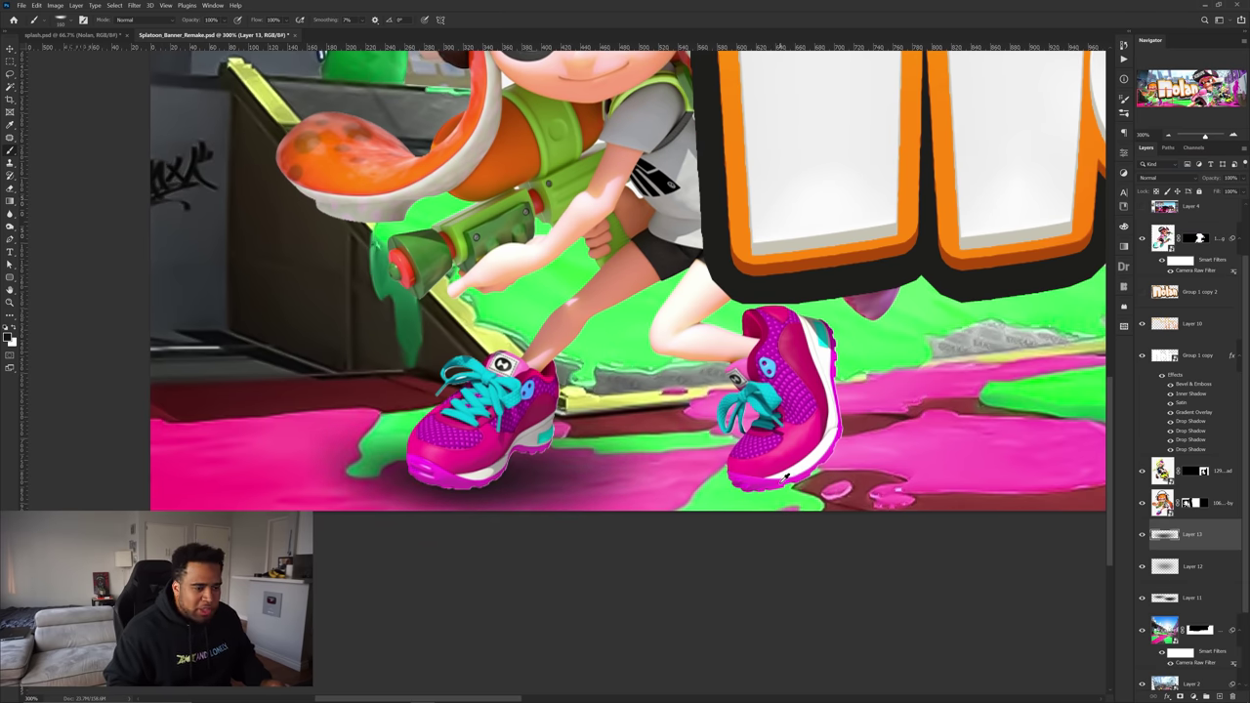
{"action": "key", "text": "ctrl+shift+z"}
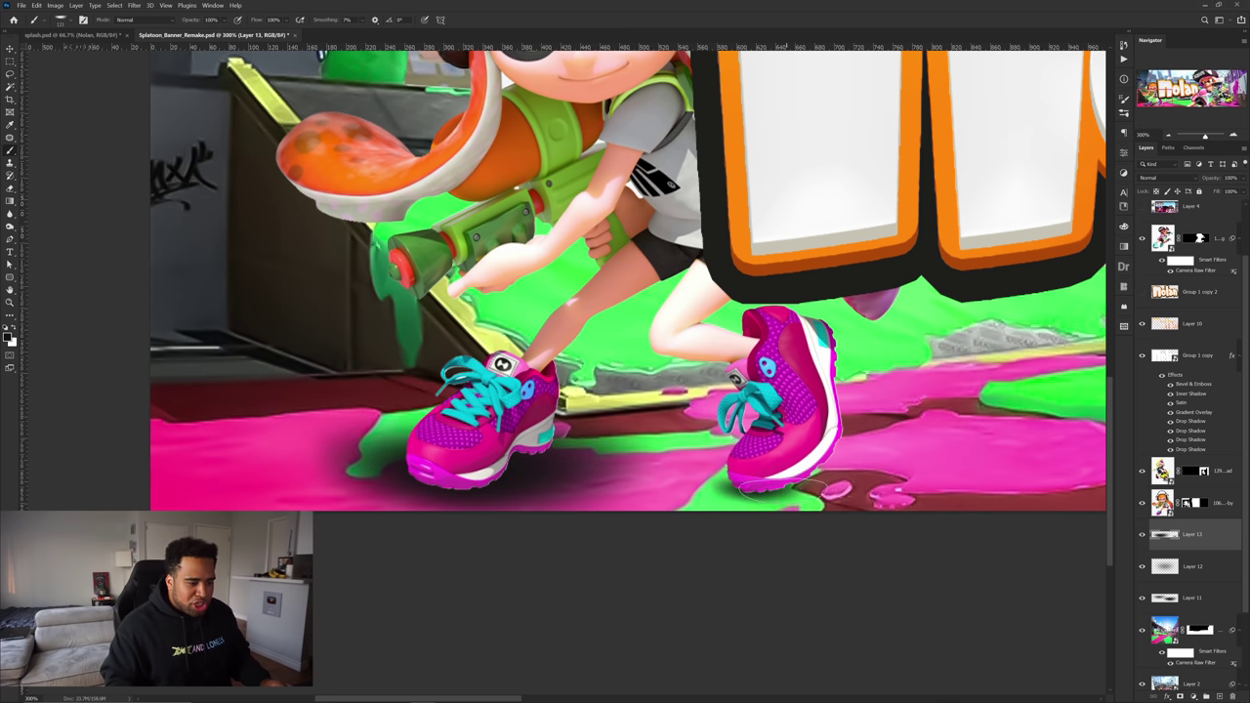
{"action": "mouse_move", "coordinate": [839, 479]}
{"action": "left_mouse_down"}
{"action": "mouse_move", "coordinate": [845, 501]}
{"action": "mouse_move", "coordinate": [727, 486]}
{"action": "left_mouse_up"}
{"action": "scroll", "coordinate": [830, 492], "scroll_direction": "down", "scroll_amount": 3}
{"action": "scroll", "coordinate": [828, 494], "scroll_direction": "up", "scroll_amount": 1}
{"action": "key", "text": "v"}
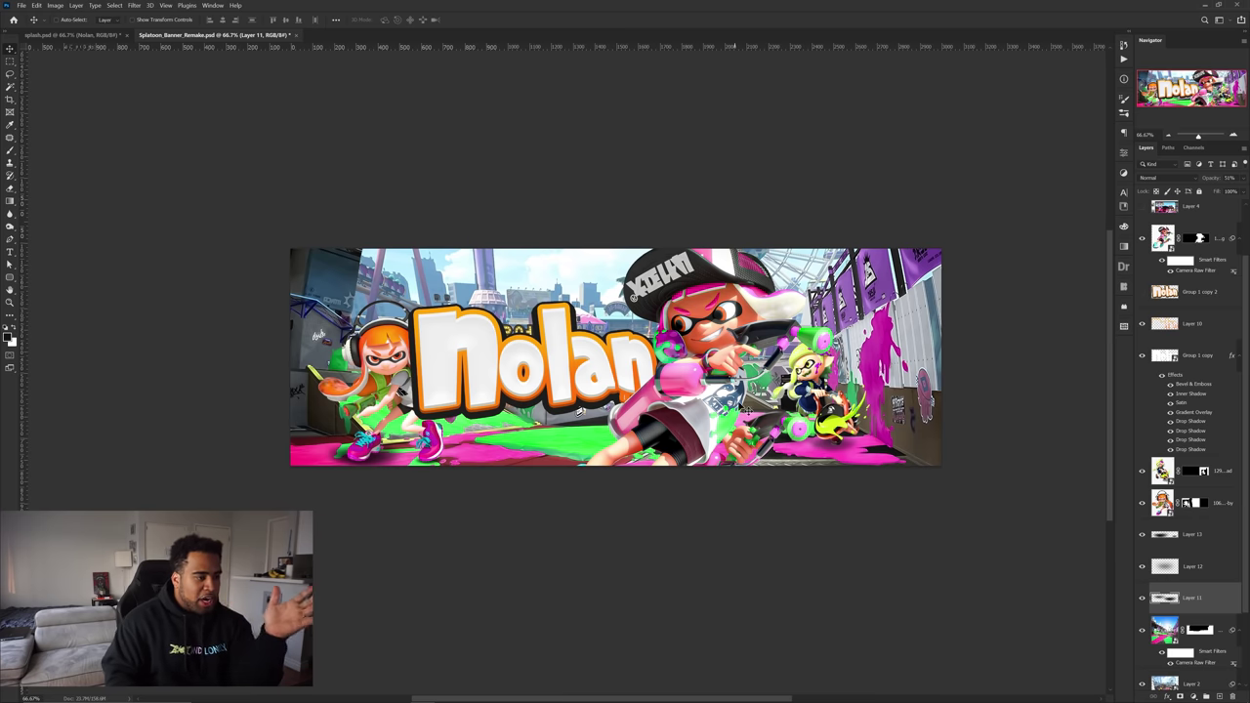
Move the amusement park backdrop on Layer 2 down so that mostly sky fills the opening behind the stage
{"action": "left_click_drag", "start_coordinate": [570, 275], "coordinate": [531, 278]}
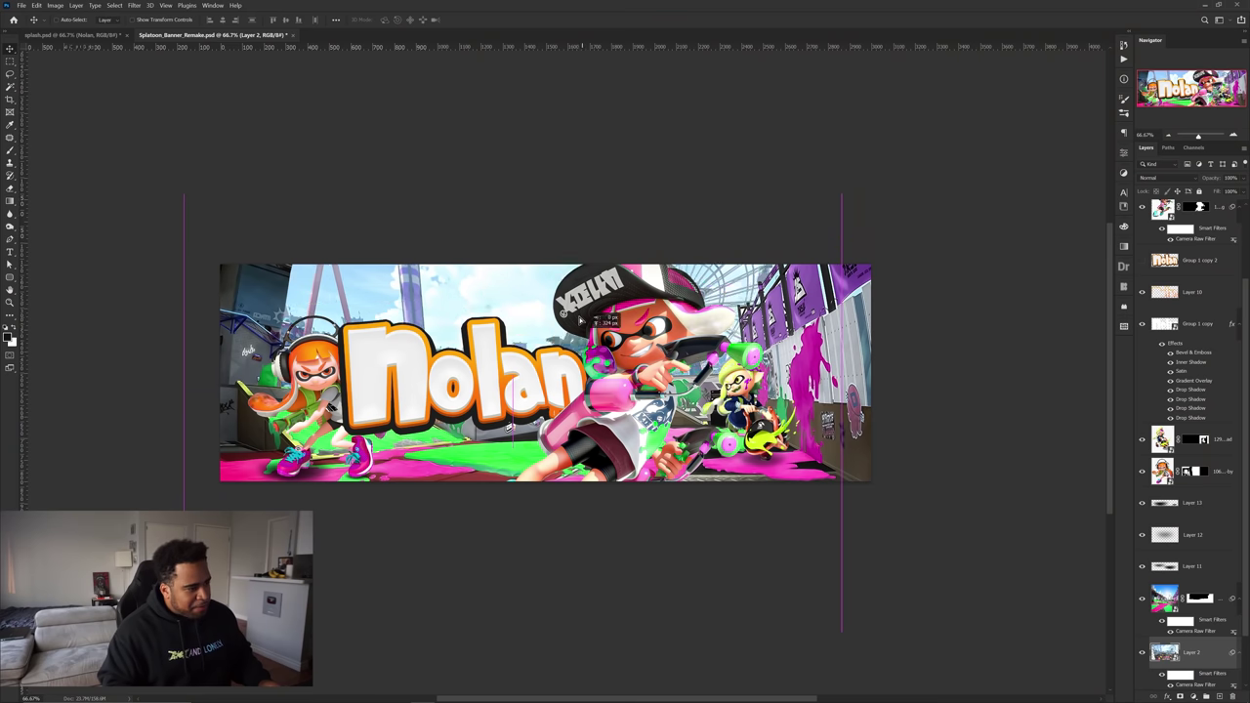
{"action": "left_click_drag", "start_coordinate": [581, 320], "coordinate": [493, 306]}
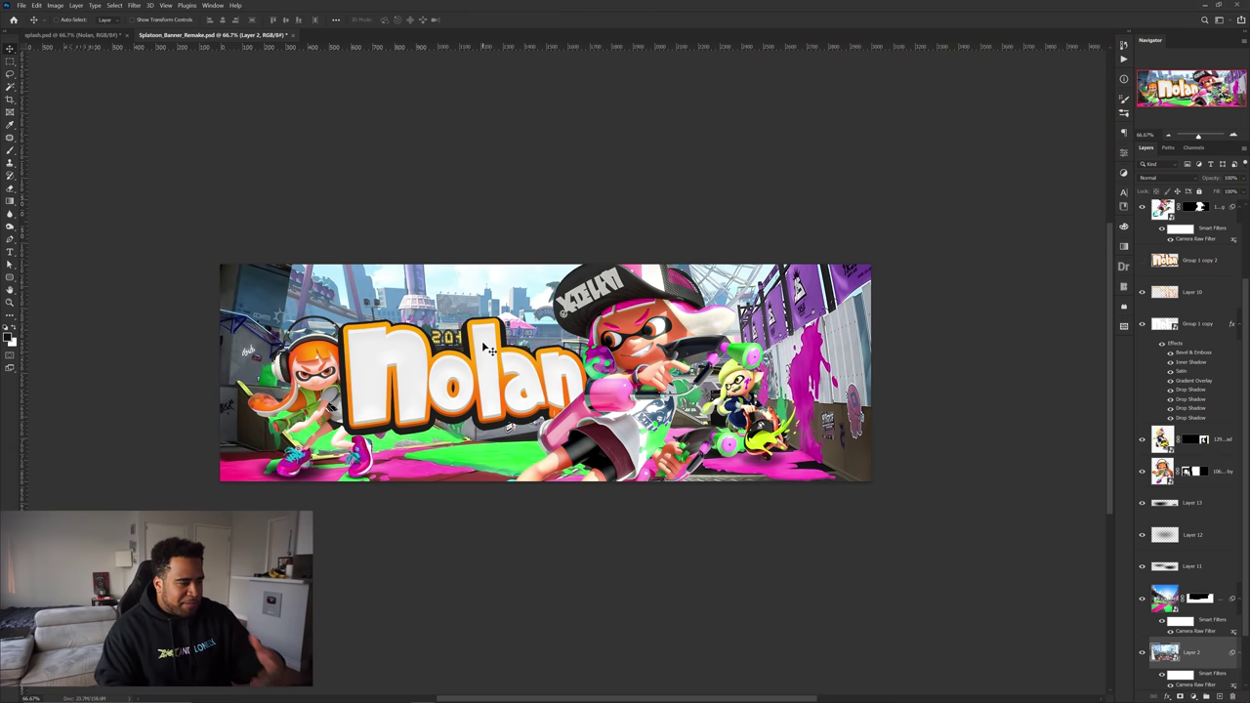
{"action": "left_click_drag", "start_coordinate": [525, 278], "coordinate": [527, 349]}
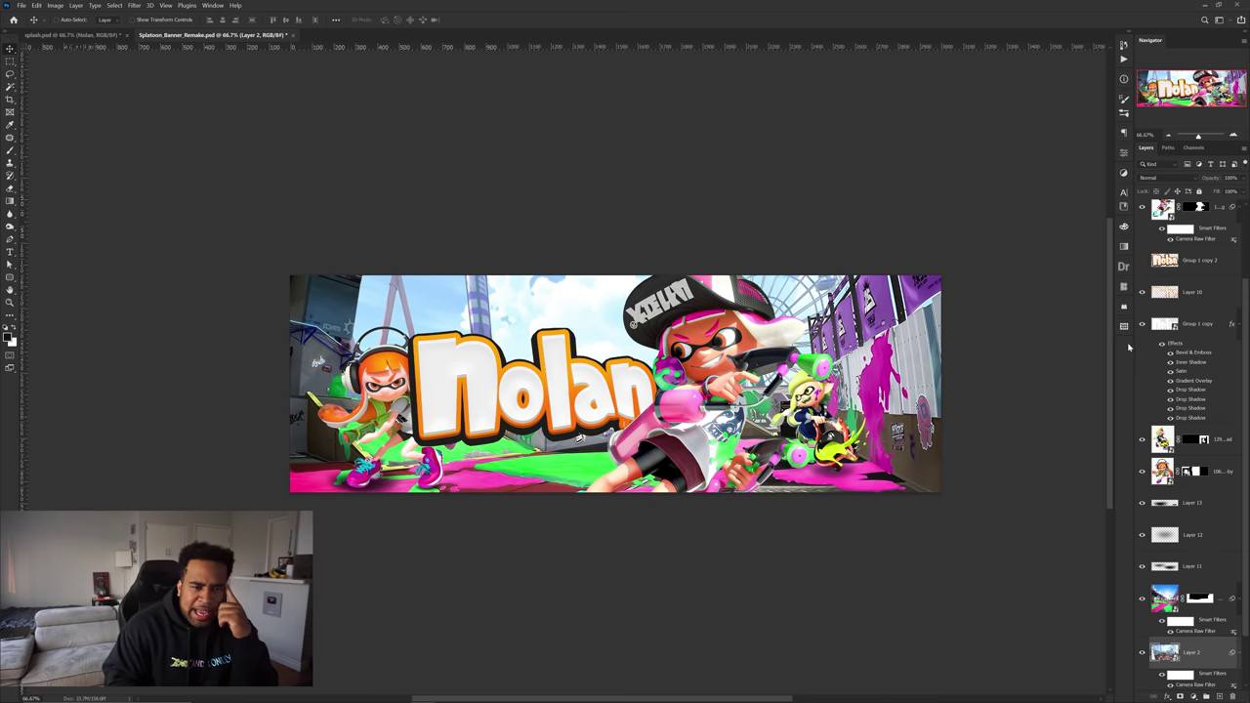
Show the Layer 4 reference screenshot, add a new layer above it, and sample its light blue sky as the brush colour
{"action": "scroll", "coordinate": [1154, 350], "scroll_direction": "up", "scroll_amount": 3}
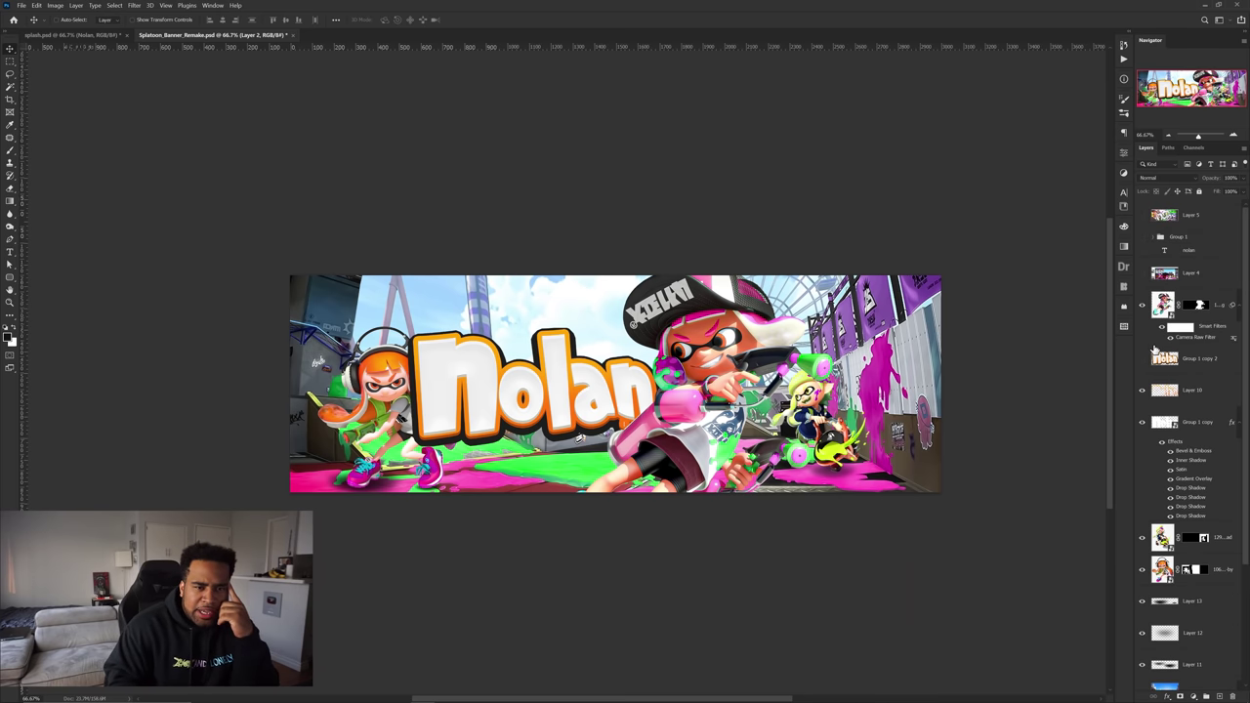
{"action": "left_click", "coordinate": [1141, 273]}
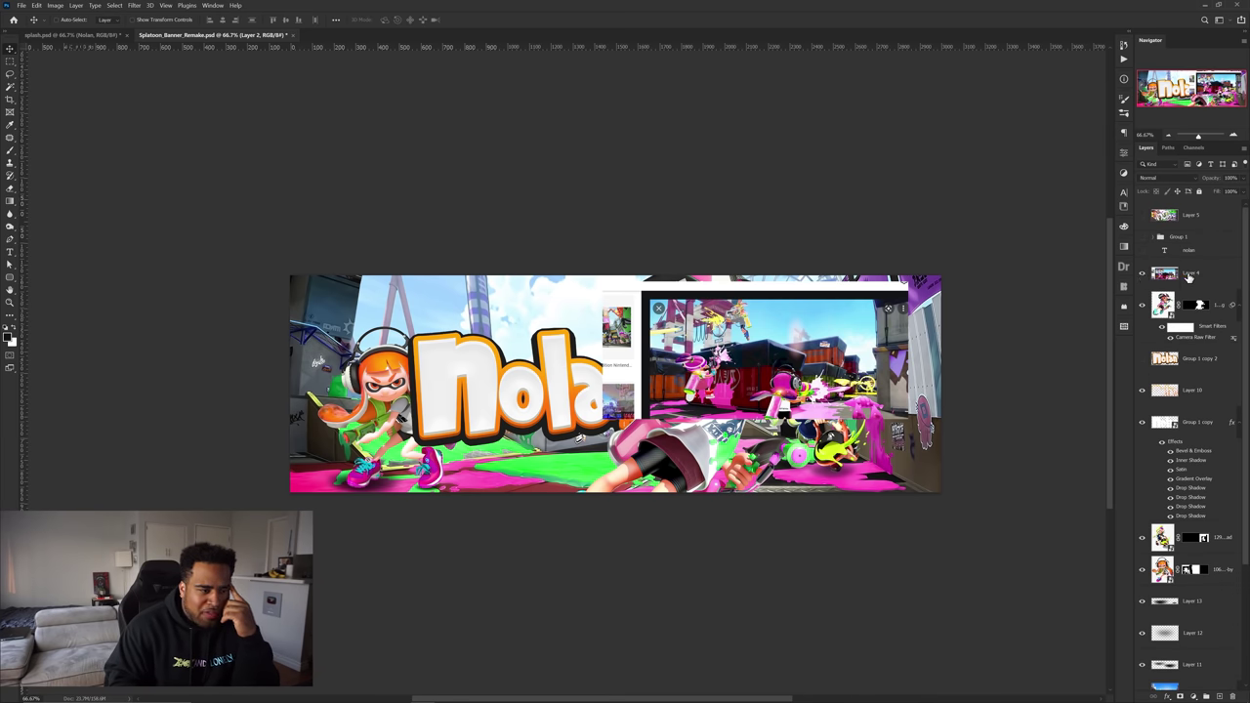
{"action": "left_click", "coordinate": [1187, 274]}
{"action": "key", "text": "ctrl+shift+alt+n"}
{"action": "key", "text": "b"}
{"action": "left_click", "coordinate": [802, 316], "text": "alt"}
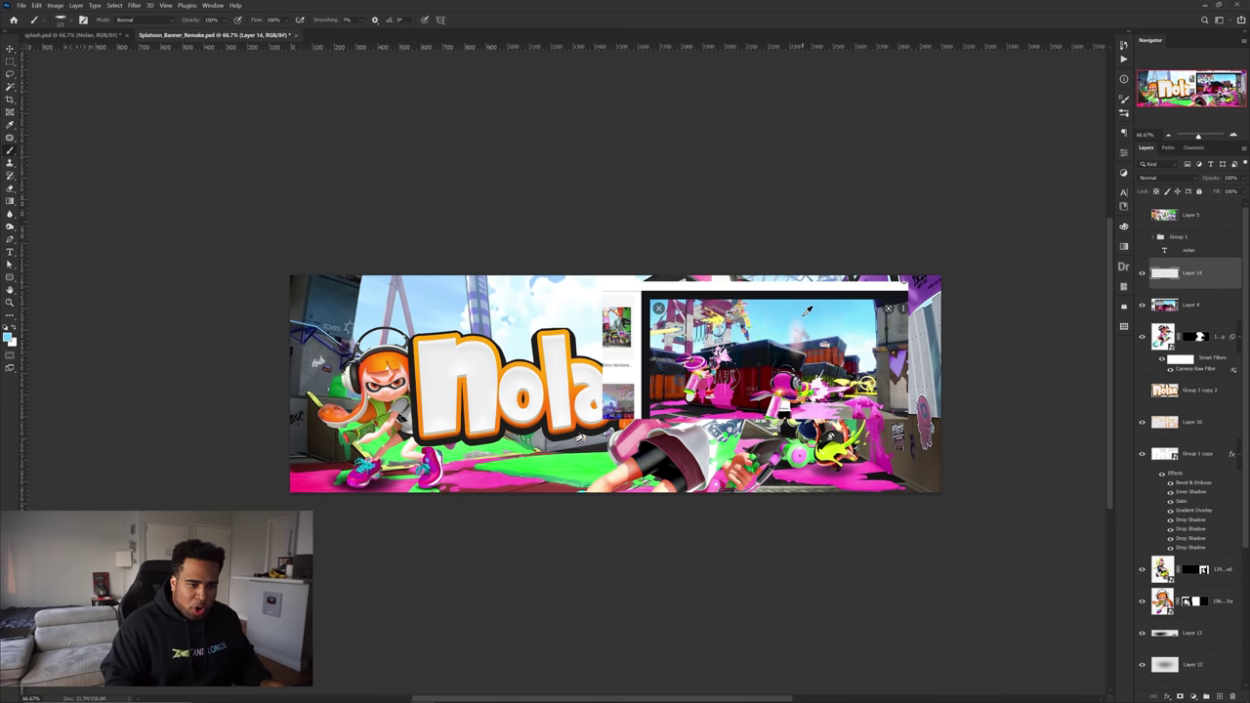
{"action": "right_click", "coordinate": [669, 328]}
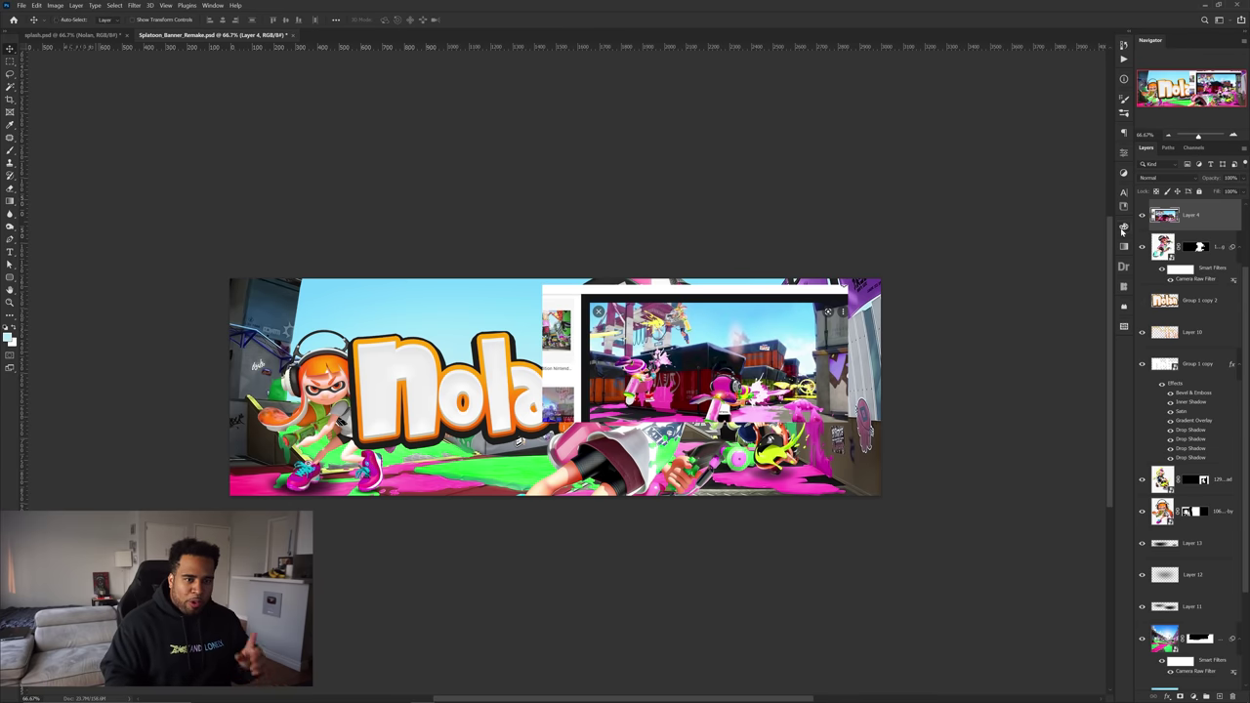
Hide the Layer 4 reference screenshot and select the light blue sky layer, Layer 15, beneath the stage
{"action": "left_click", "coordinate": [1141, 214]}
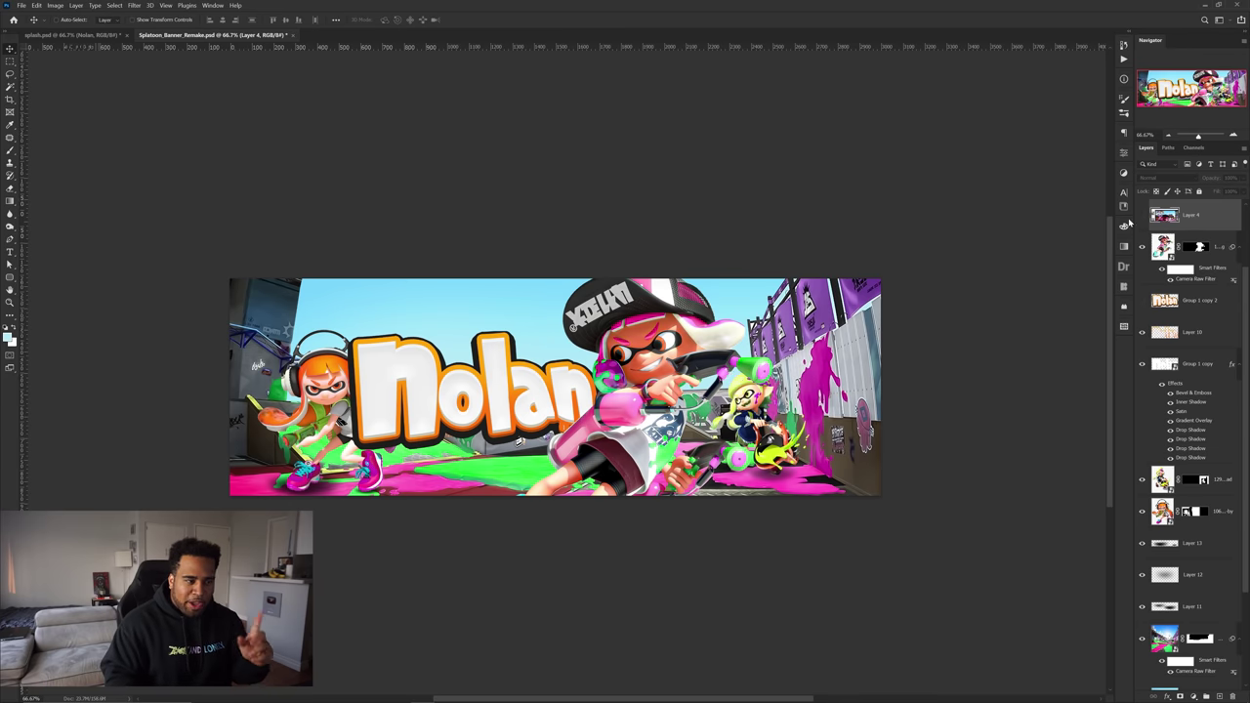
{"action": "scroll", "coordinate": [1162, 561], "scroll_direction": "down", "scroll_amount": 5}
{"action": "left_click", "coordinate": [1191, 557]}
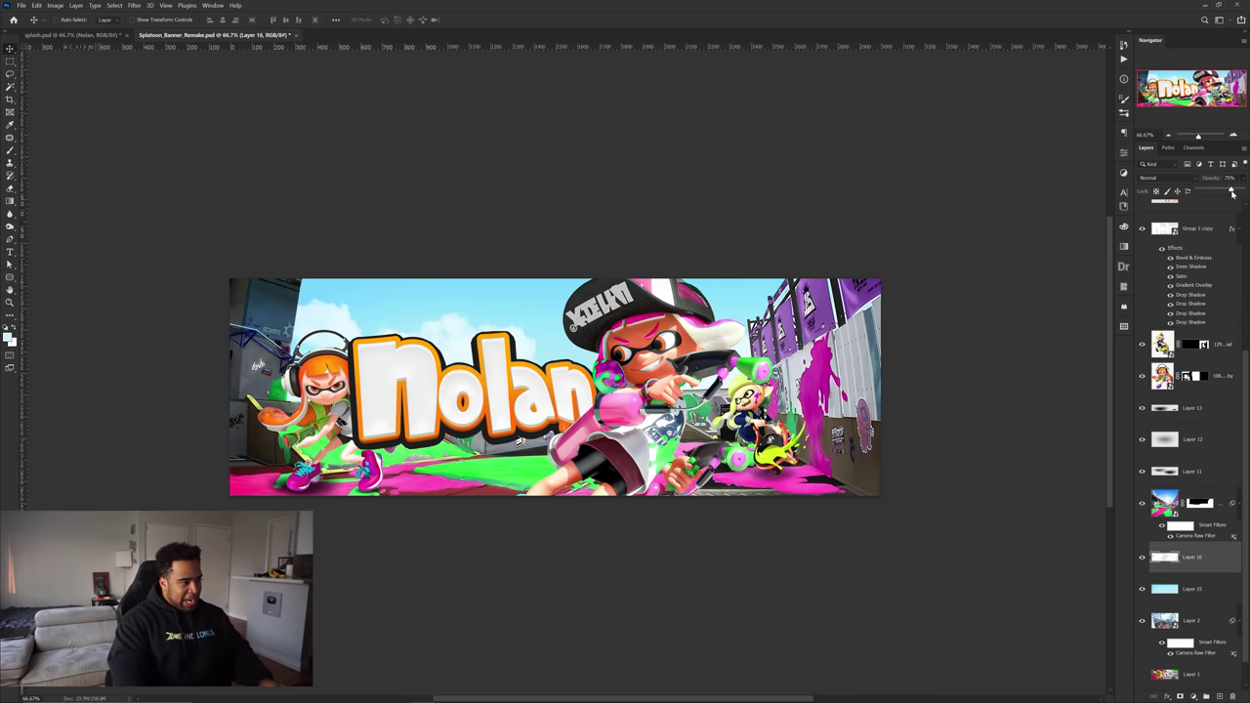
Apply a Camera Raw Filter to the merged sky layer, Layer 16 copy, to make its blue more vivid
{"action": "left_click_drag", "start_coordinate": [818, 329], "coordinate": [864, 324]}
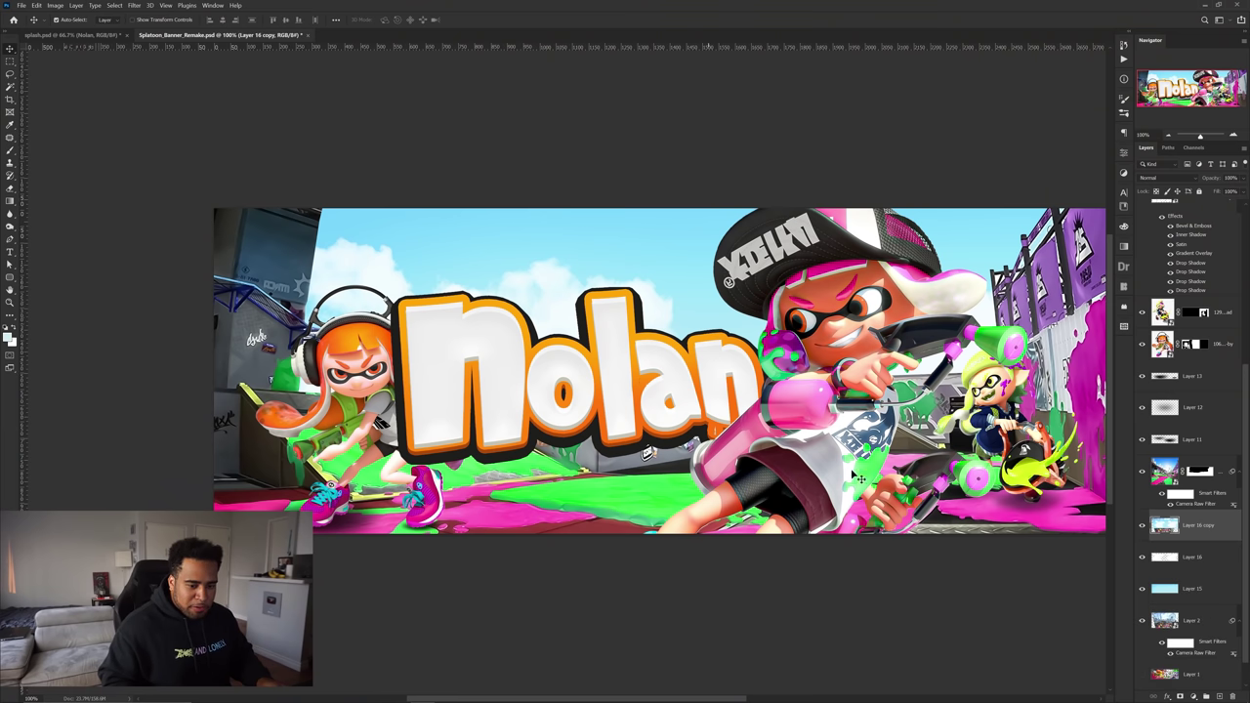
{"action": "left_click", "coordinate": [133, 7]}
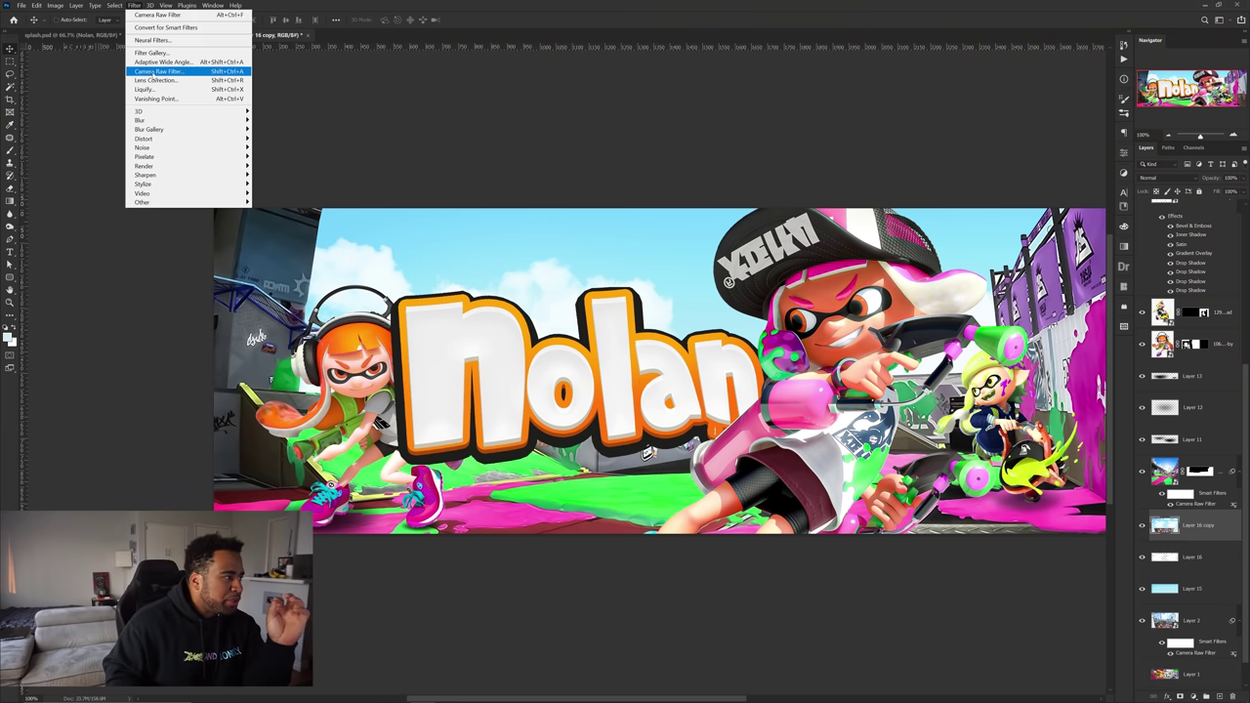
{"action": "left_click", "coordinate": [162, 72]}
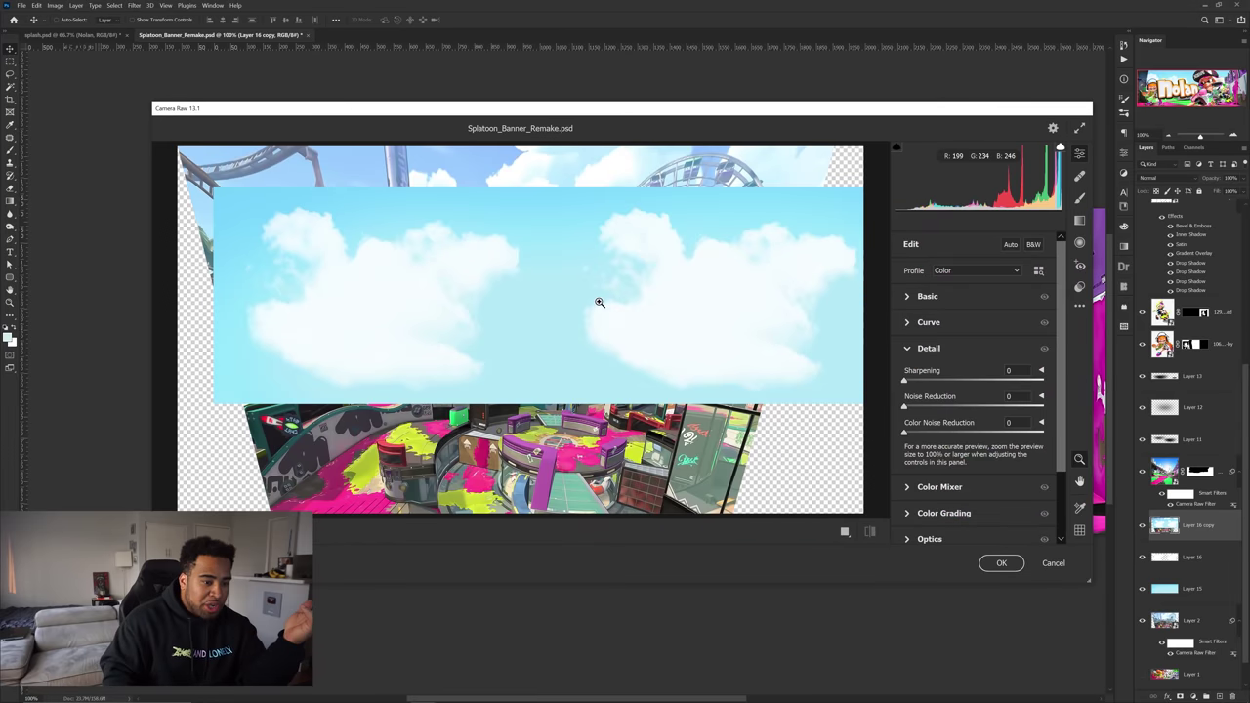
{"action": "left_click", "coordinate": [600, 303]}
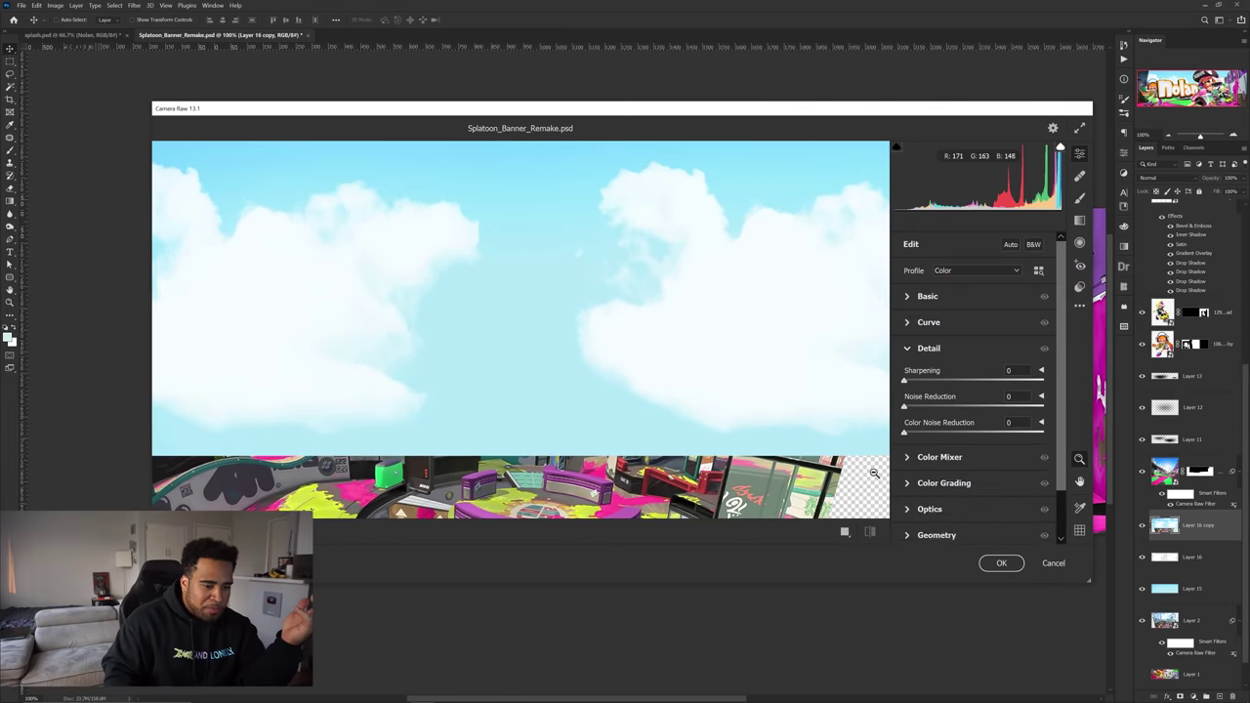
{"action": "left_click_drag", "start_coordinate": [844, 410], "coordinate": [748, 318]}
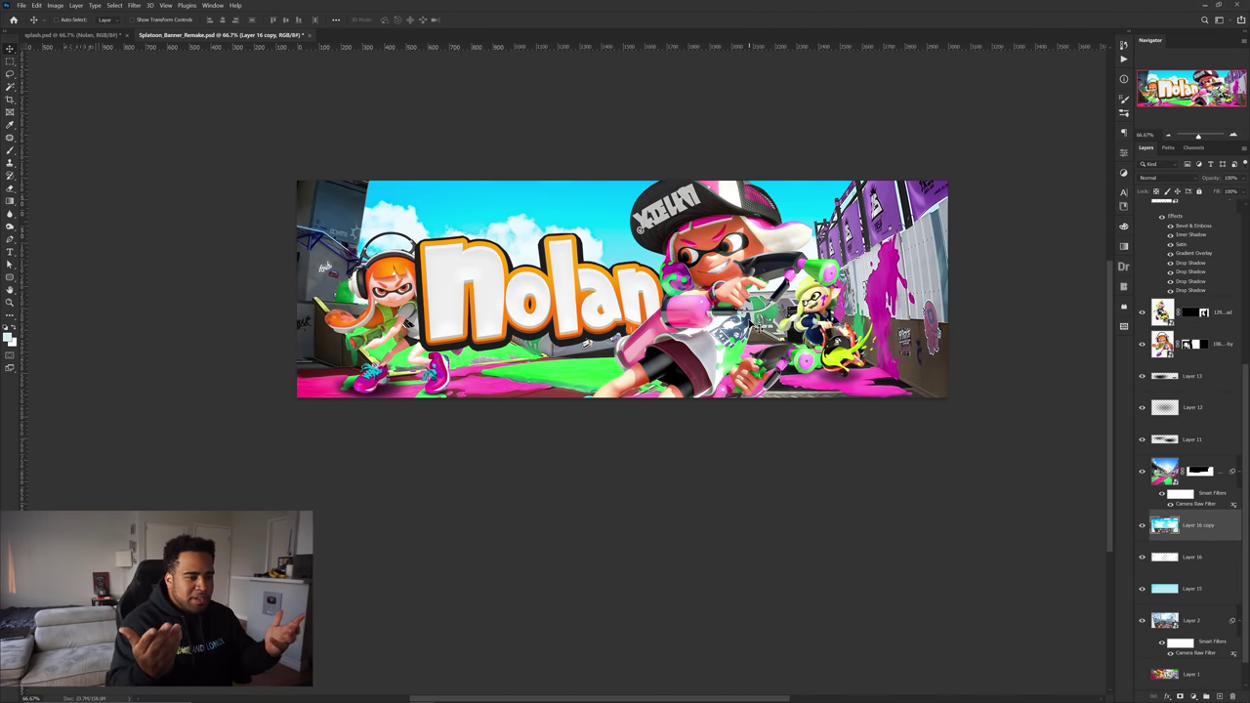
{"action": "mouse_move", "coordinate": [723, 277]}
{"action": "left_mouse_down"}
{"action": "mouse_move", "coordinate": [362, 457]}
{"action": "mouse_move", "coordinate": [708, 277]}
{"action": "left_mouse_up"}
{"action": "scroll", "coordinate": [680, 271], "scroll_direction": "up", "scroll_amount": 1}
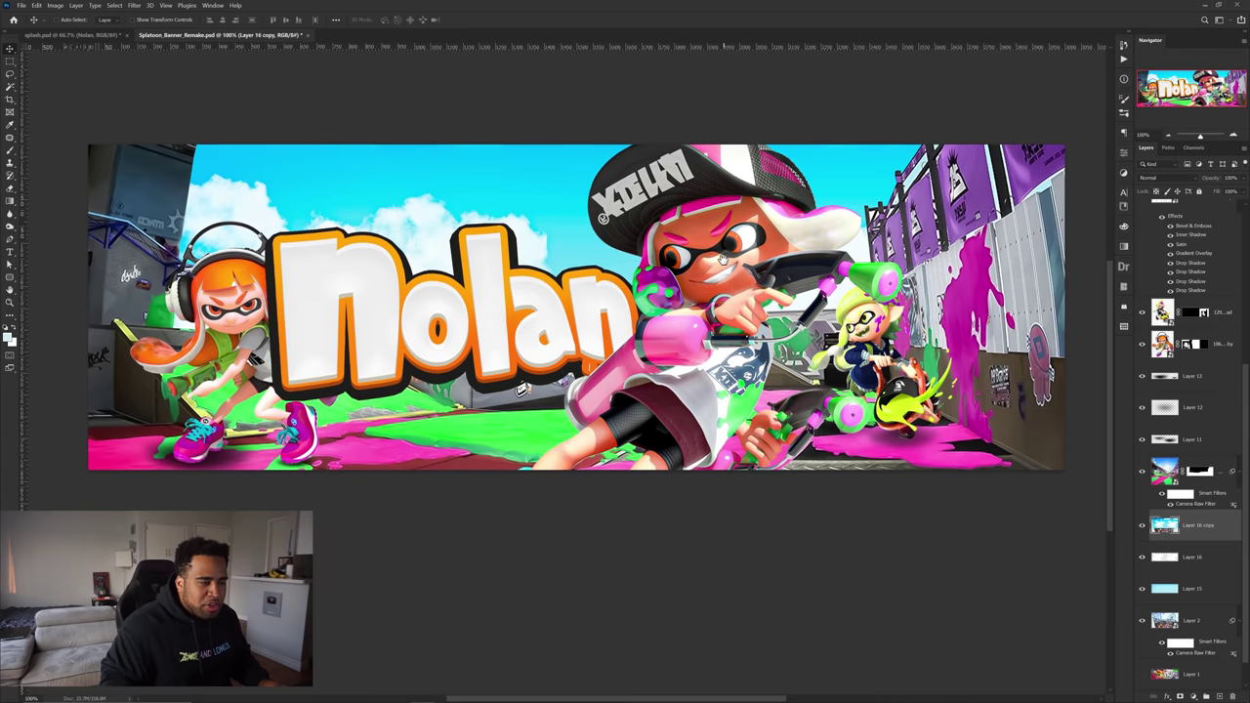
Switch to splash.psd and place the paint splash images, including unnamed (8), bio_splash and paint-splash-png, at their imported sizes
{"action": "left_click", "coordinate": [89, 36]}
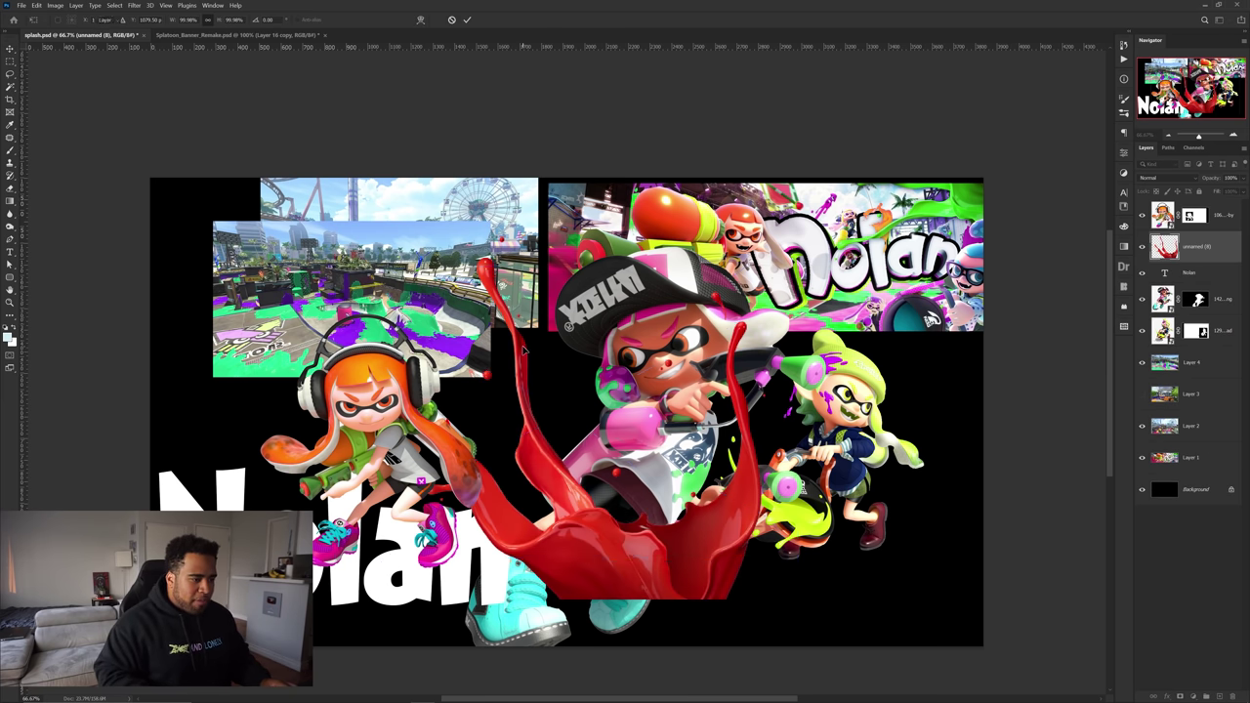
{"action": "key", "text": "Return"}
{"action": "key", "text": "Return"}
{"action": "key", "text": "Return"}
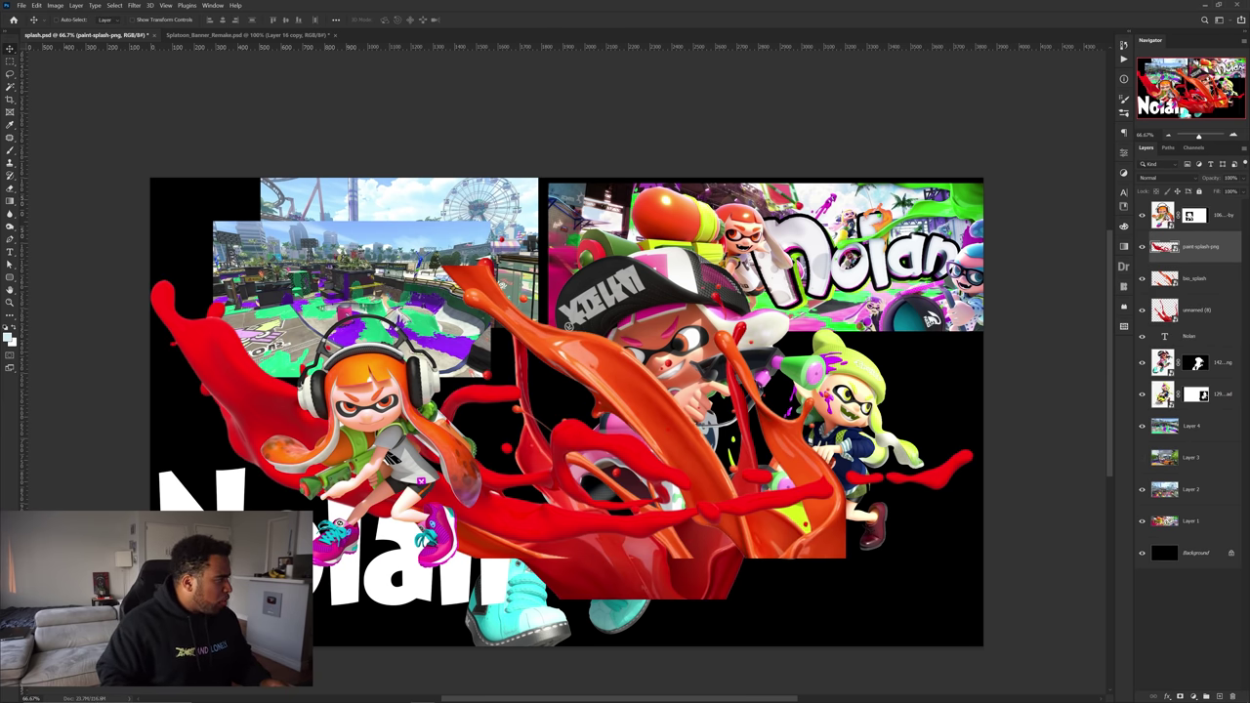
{"action": "key", "text": "Return"}
{"action": "key", "text": "Return"}
{"action": "key", "text": "Return"}
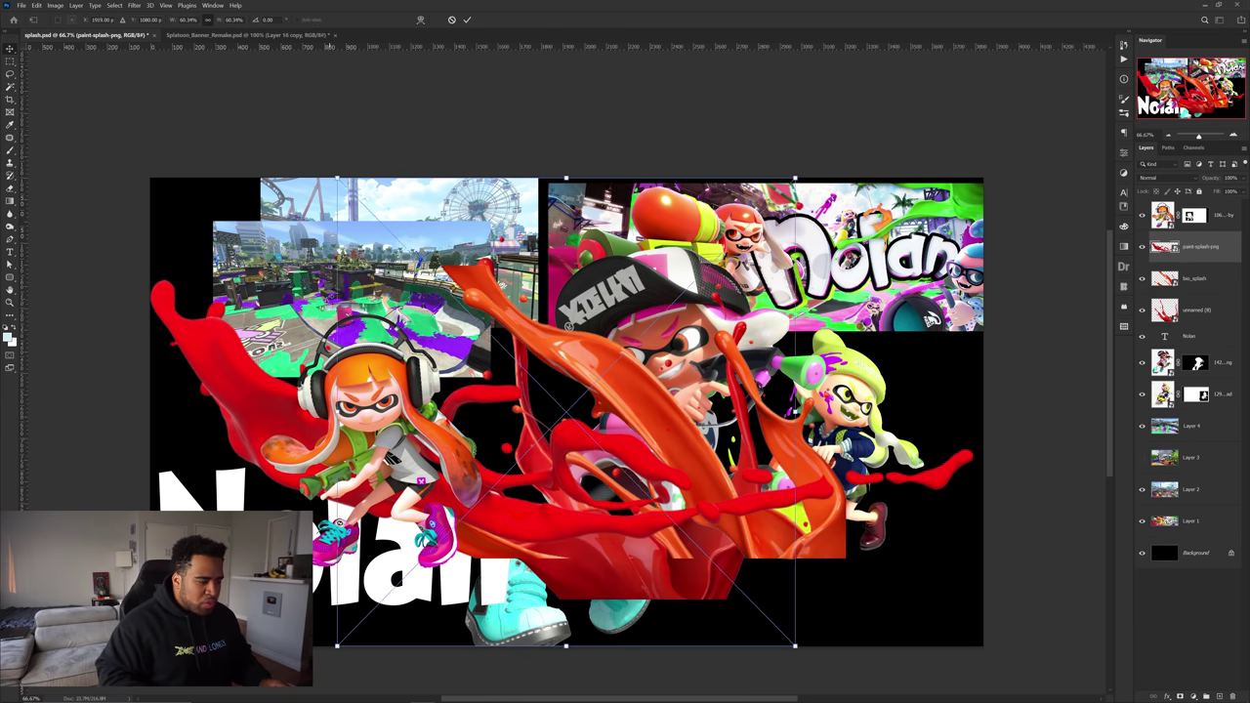
Bring paint-splash-png into the banner, rotate and shrink it, and position it spraying from the upper green blaster nozzle
{"action": "left_click_drag", "start_coordinate": [922, 297], "coordinate": [959, 302]}
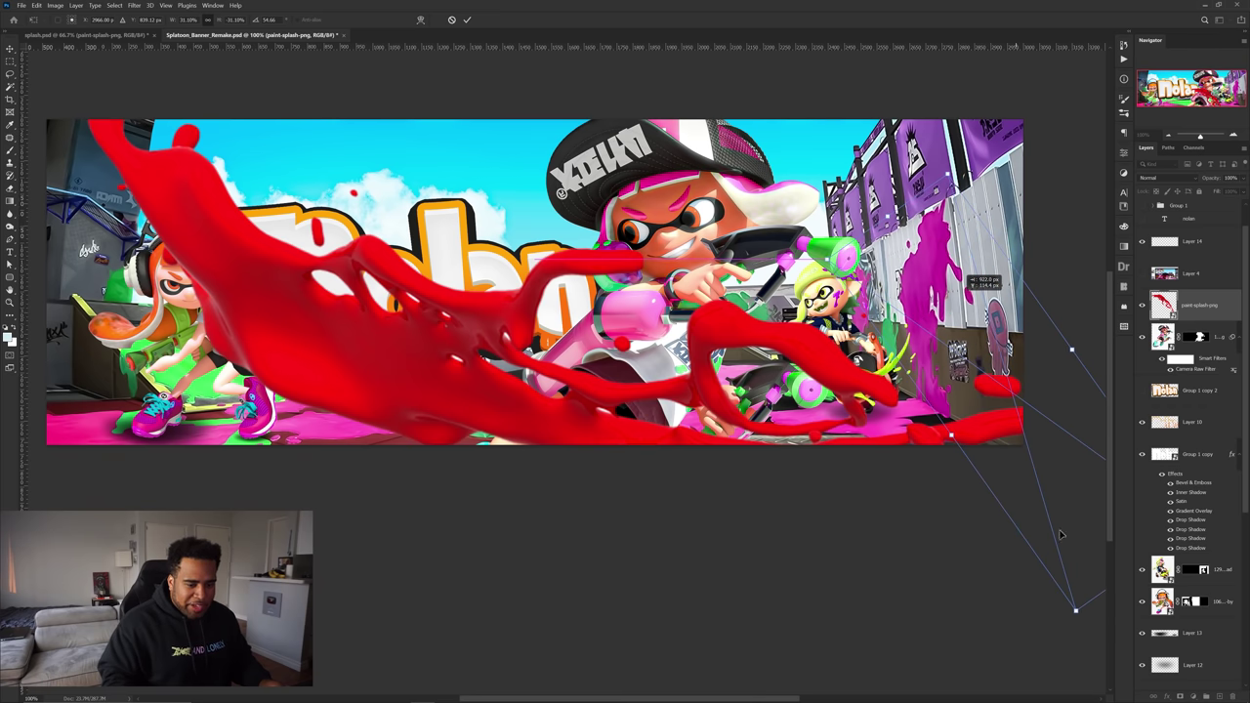
{"action": "left_click_drag", "start_coordinate": [1076, 610], "coordinate": [1020, 425]}
{"action": "left_click_drag", "start_coordinate": [1003, 257], "coordinate": [994, 298]}
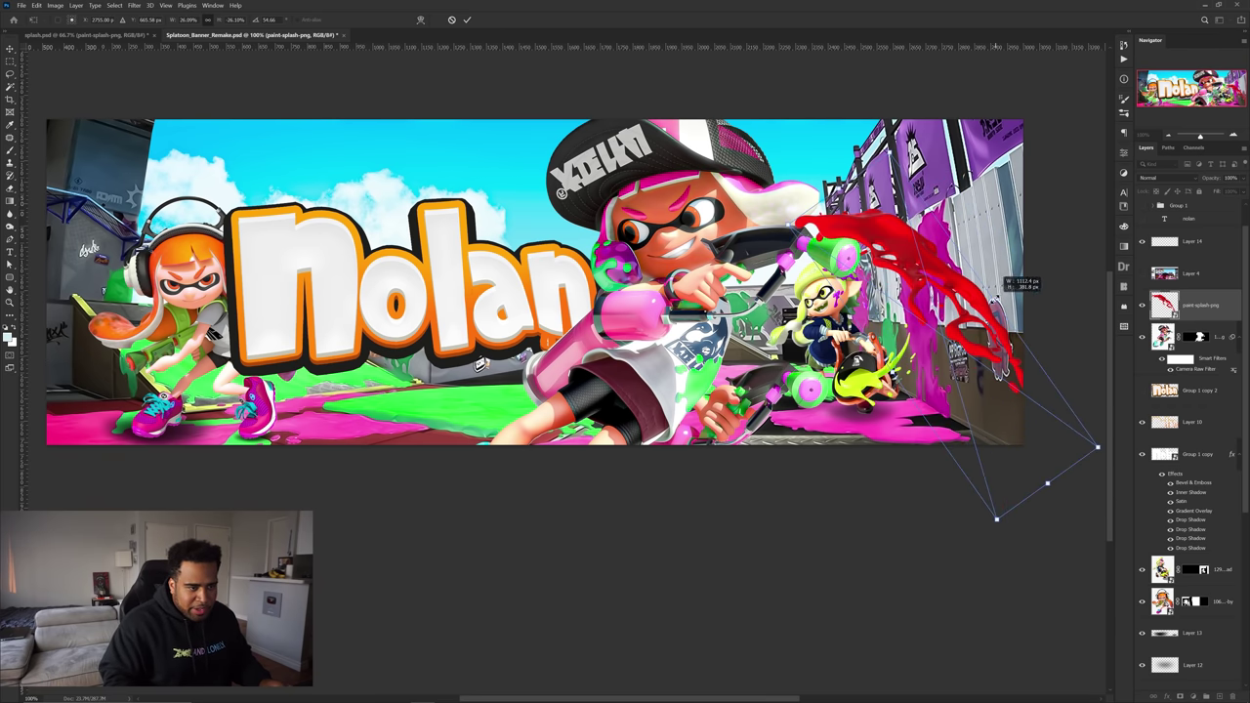
{"action": "key", "text": "Return"}
Duplicate the red splash and rotate and scale the copy along the banner's lower edge, ending at the lower blaster nozzle
{"action": "left_click_drag", "start_coordinate": [873, 252], "coordinate": [810, 393]}
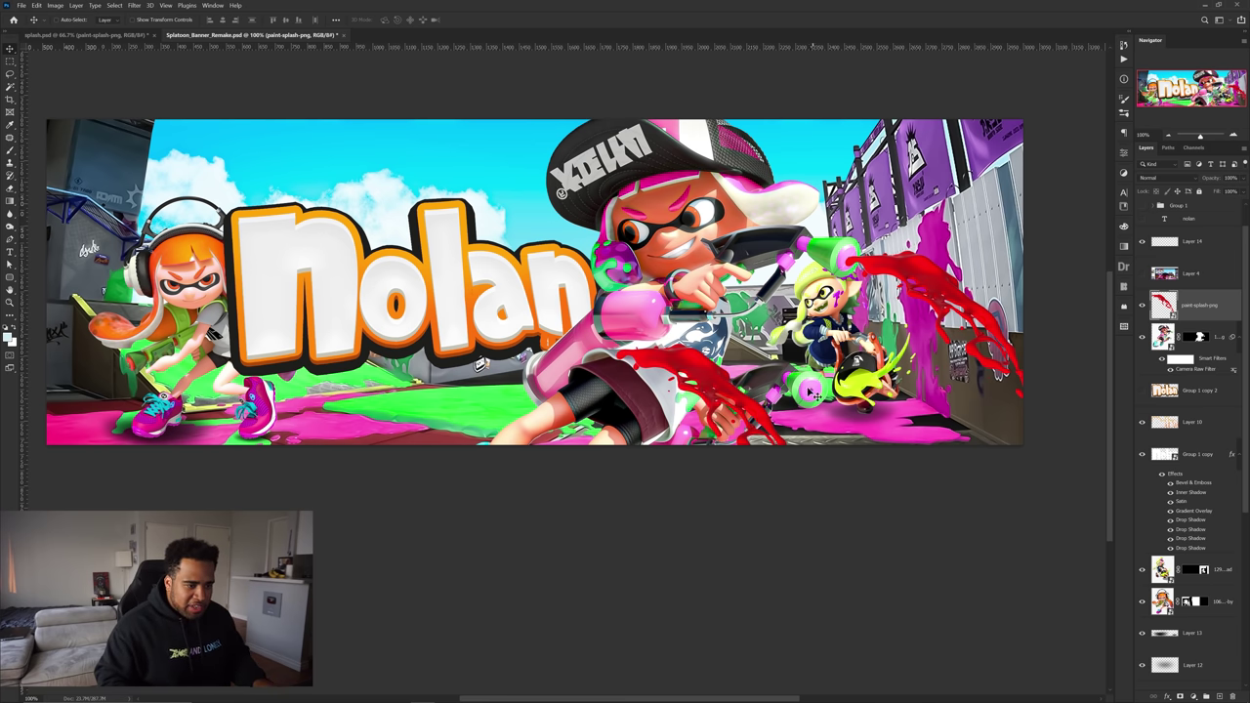
{"action": "key", "text": "ctrl+t"}
{"action": "left_click_drag", "start_coordinate": [705, 291], "coordinate": [892, 470]}
{"action": "left_click_drag", "start_coordinate": [812, 421], "coordinate": [867, 410]}
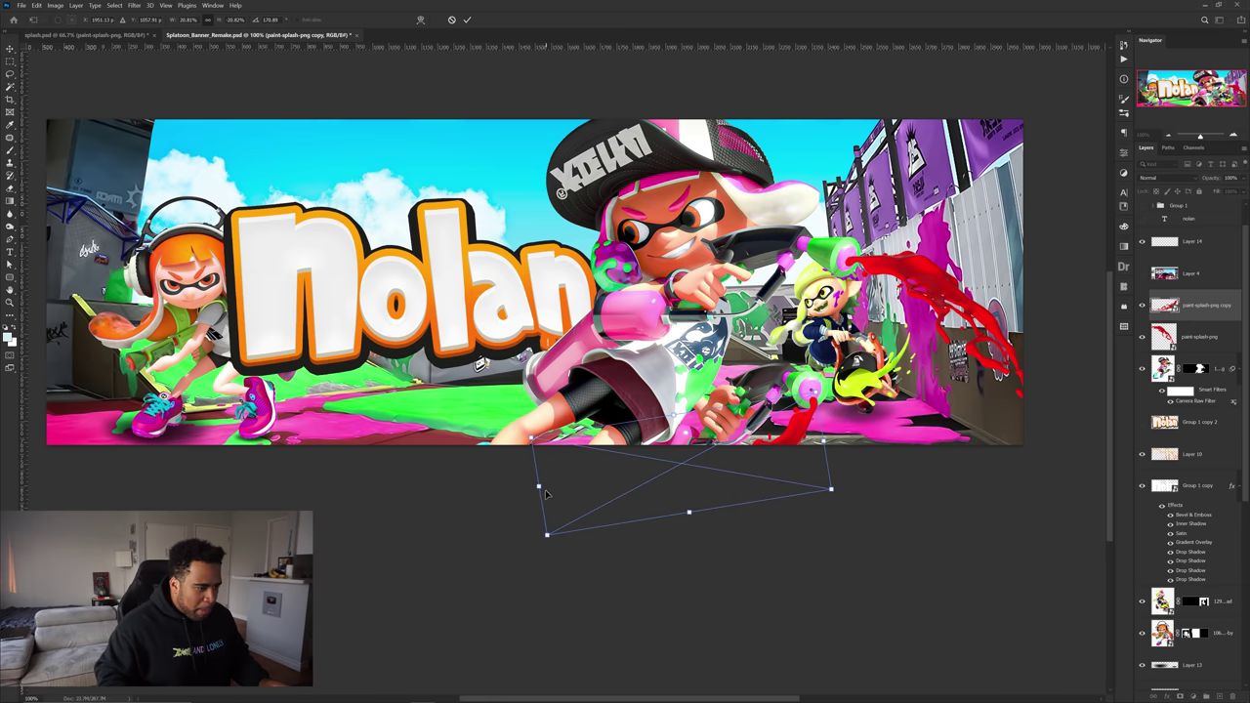
{"action": "left_click_drag", "start_coordinate": [546, 493], "coordinate": [536, 481]}
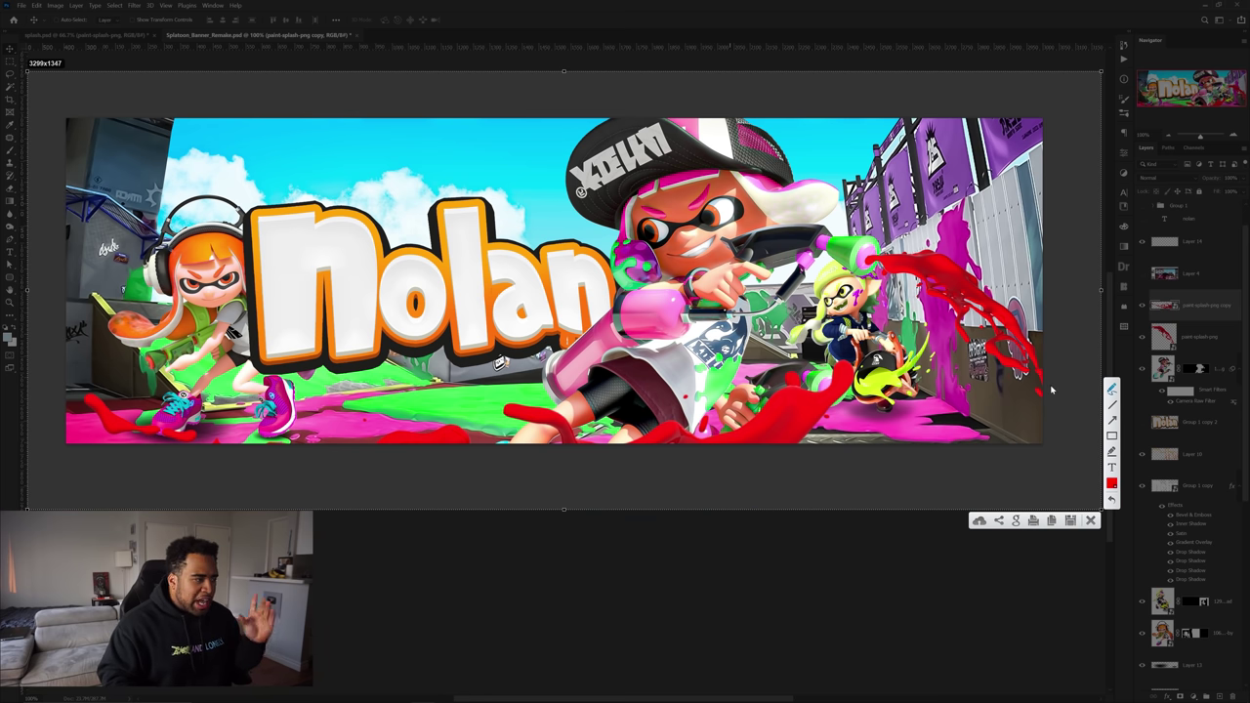
Annotate a screen capture with red lines tracing the flow between the characters, lettering and splashes, and discard the capture
{"action": "left_click_drag", "start_coordinate": [245, 151], "coordinate": [269, 203]}
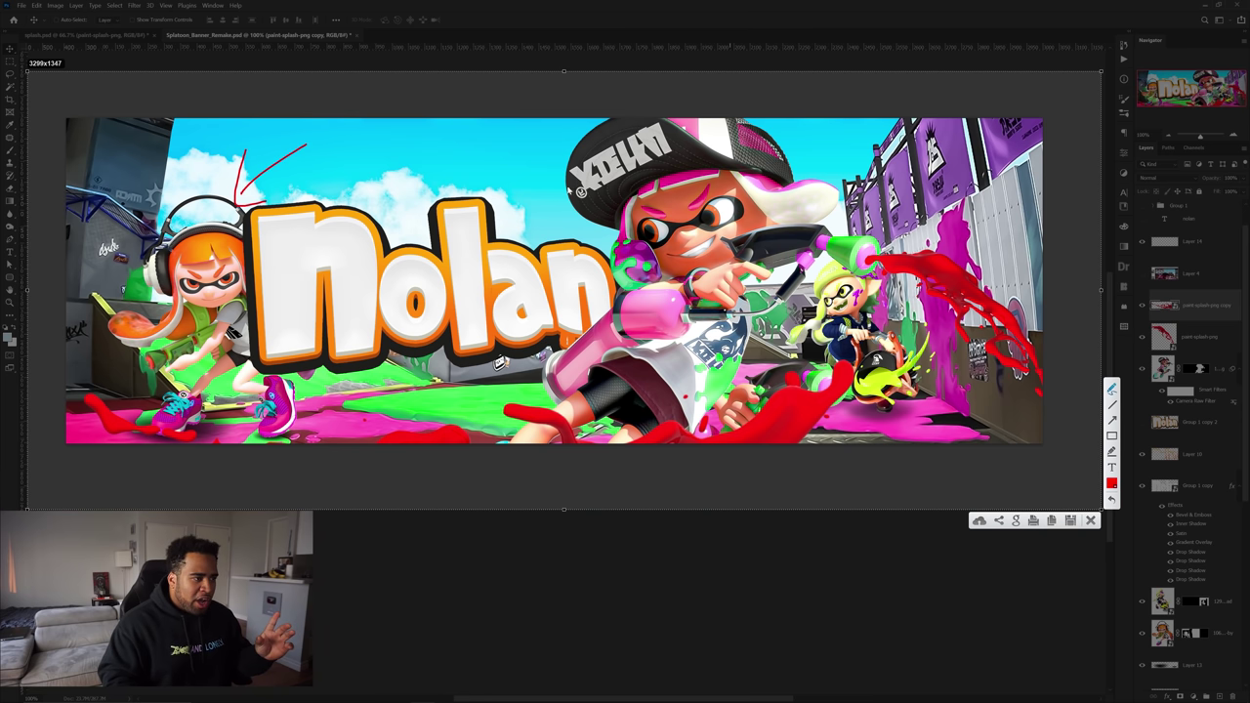
{"action": "mouse_move", "coordinate": [223, 237]}
{"action": "left_mouse_down"}
{"action": "mouse_move", "coordinate": [565, 201]}
{"action": "mouse_move", "coordinate": [523, 230]}
{"action": "left_mouse_up"}
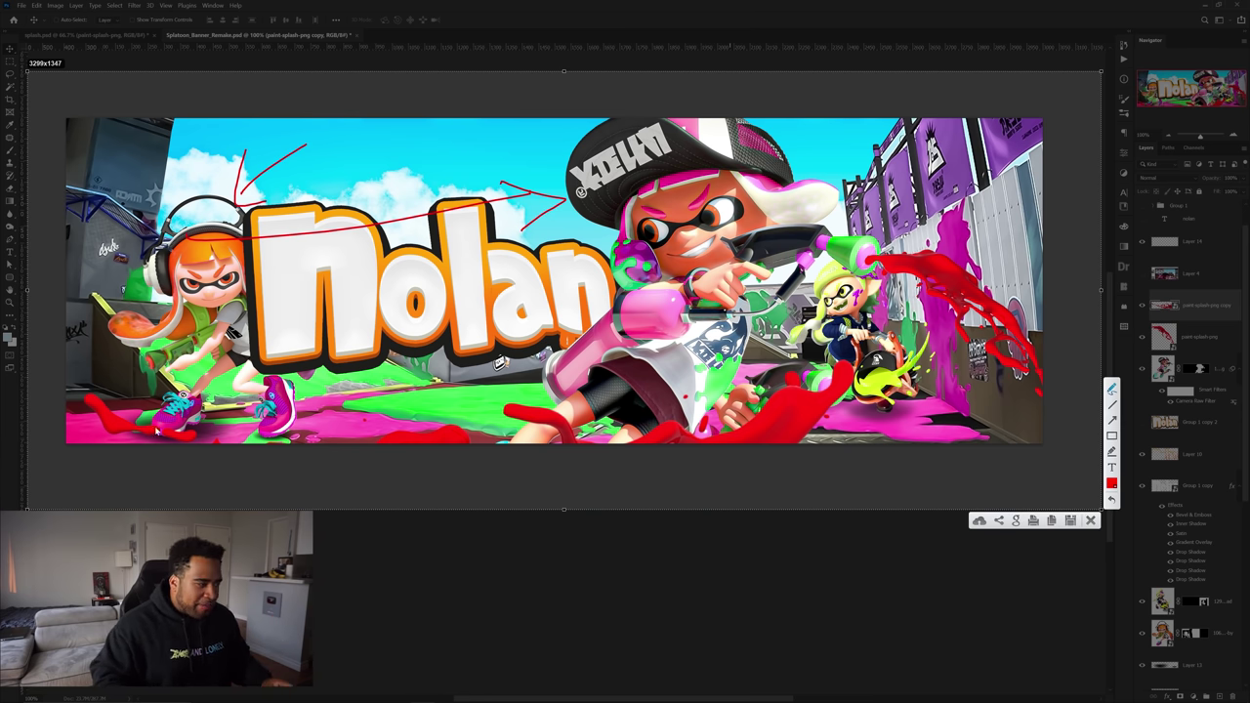
{"action": "left_click_drag", "start_coordinate": [129, 434], "coordinate": [127, 436]}
{"action": "left_click_drag", "start_coordinate": [819, 419], "coordinate": [818, 419]}
{"action": "left_click_drag", "start_coordinate": [163, 428], "coordinate": [164, 430]}
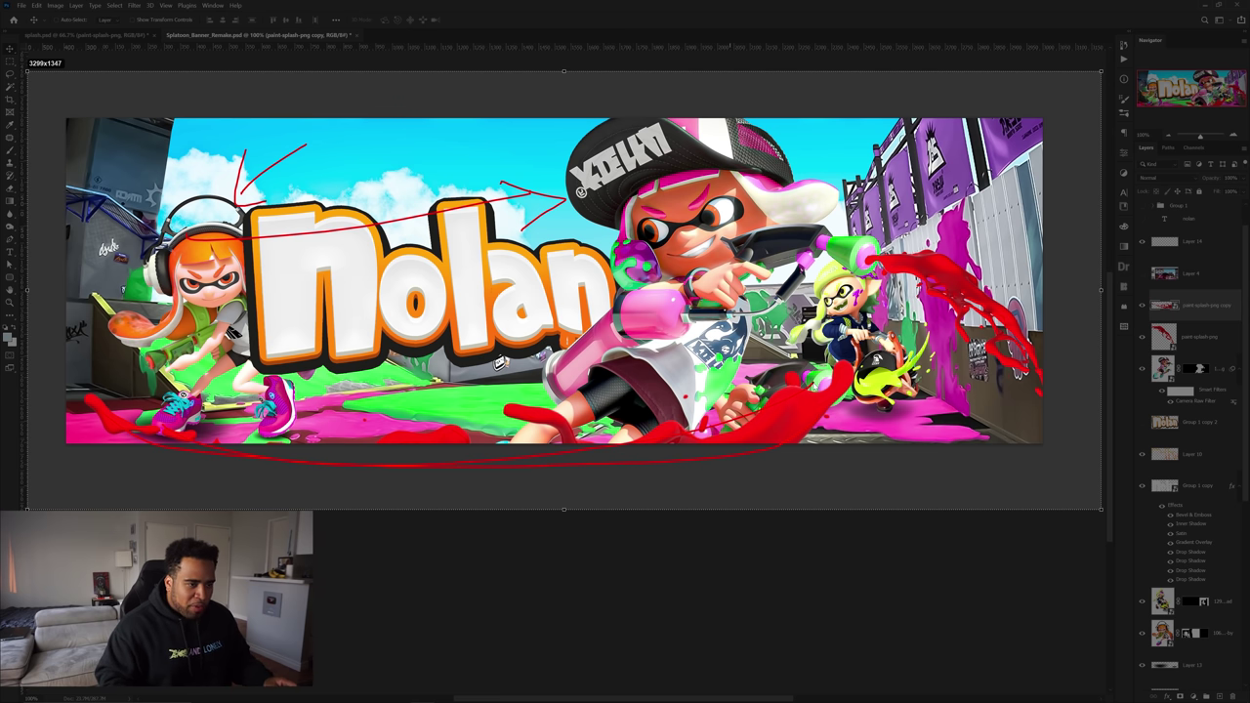
{"action": "left_click_drag", "start_coordinate": [845, 459], "coordinate": [844, 459]}
{"action": "left_click_drag", "start_coordinate": [1016, 281], "coordinate": [1082, 450]}
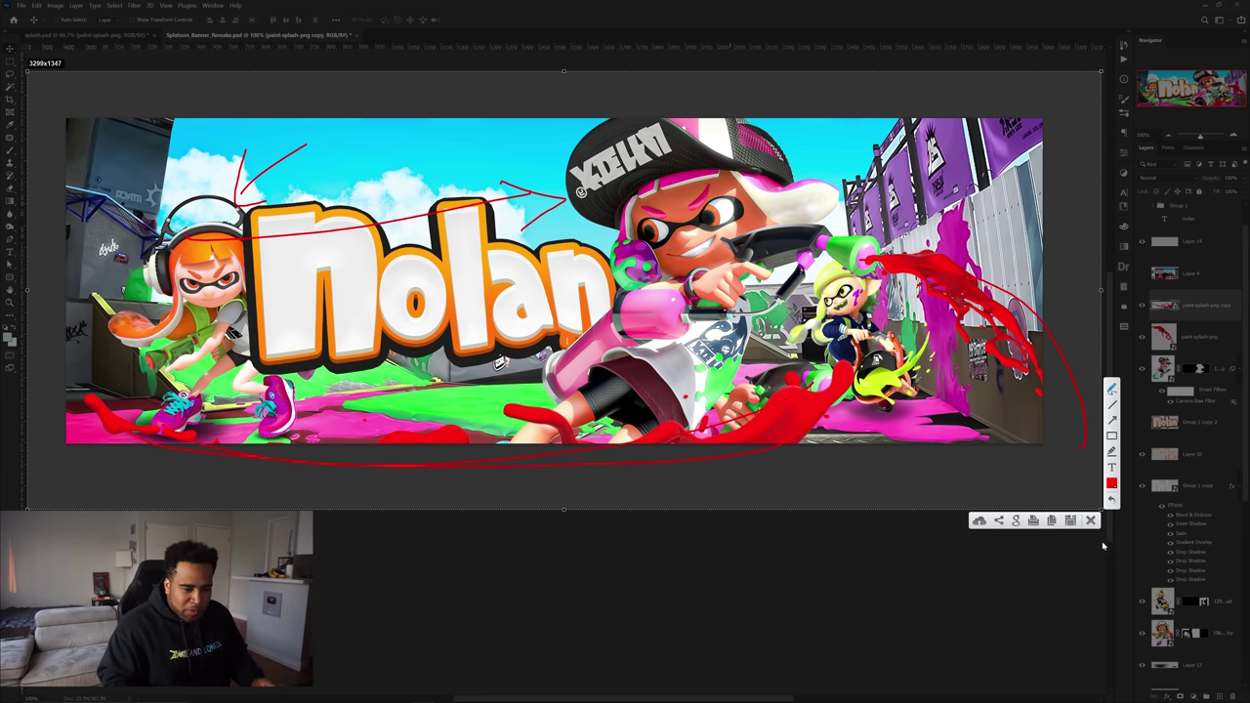
{"action": "left_click", "coordinate": [1091, 520]}
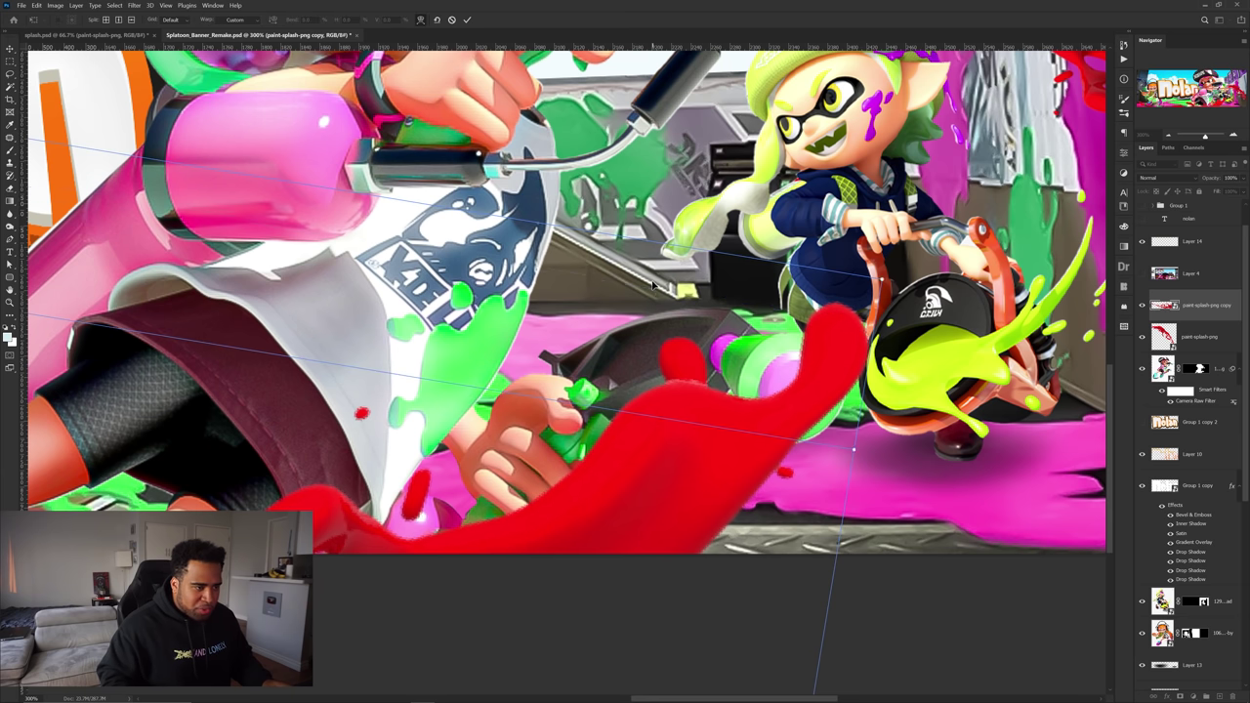
Warp the end of the lower splash copy with an added split so its tip fits the lower blaster nozzle
{"action": "left_click", "coordinate": [635, 468], "text": "alt"}
{"action": "left_click_drag", "start_coordinate": [881, 280], "coordinate": [841, 361]}
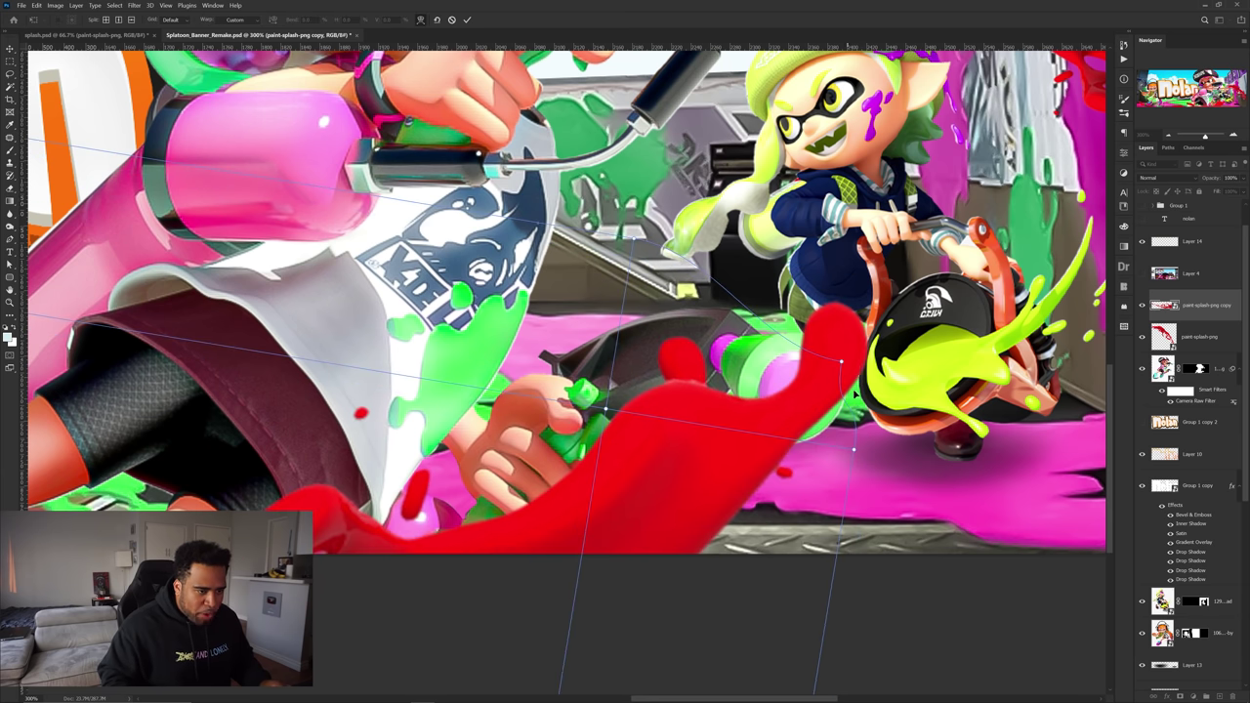
{"action": "left_click_drag", "start_coordinate": [854, 449], "coordinate": [789, 639]}
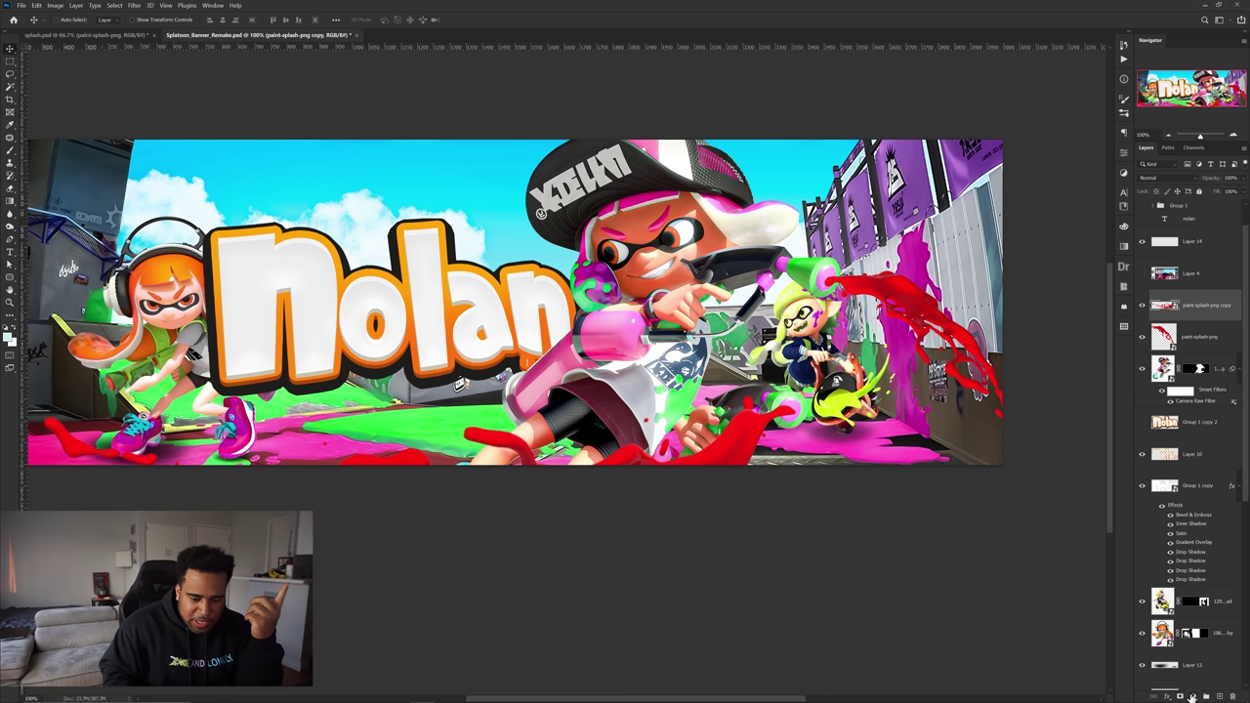
Add a Gradient Map clipped to the lower splash copy and set its first colour stop to hot pink (H 326, S 100, B 97)
{"action": "left_click", "coordinate": [1192, 697]}
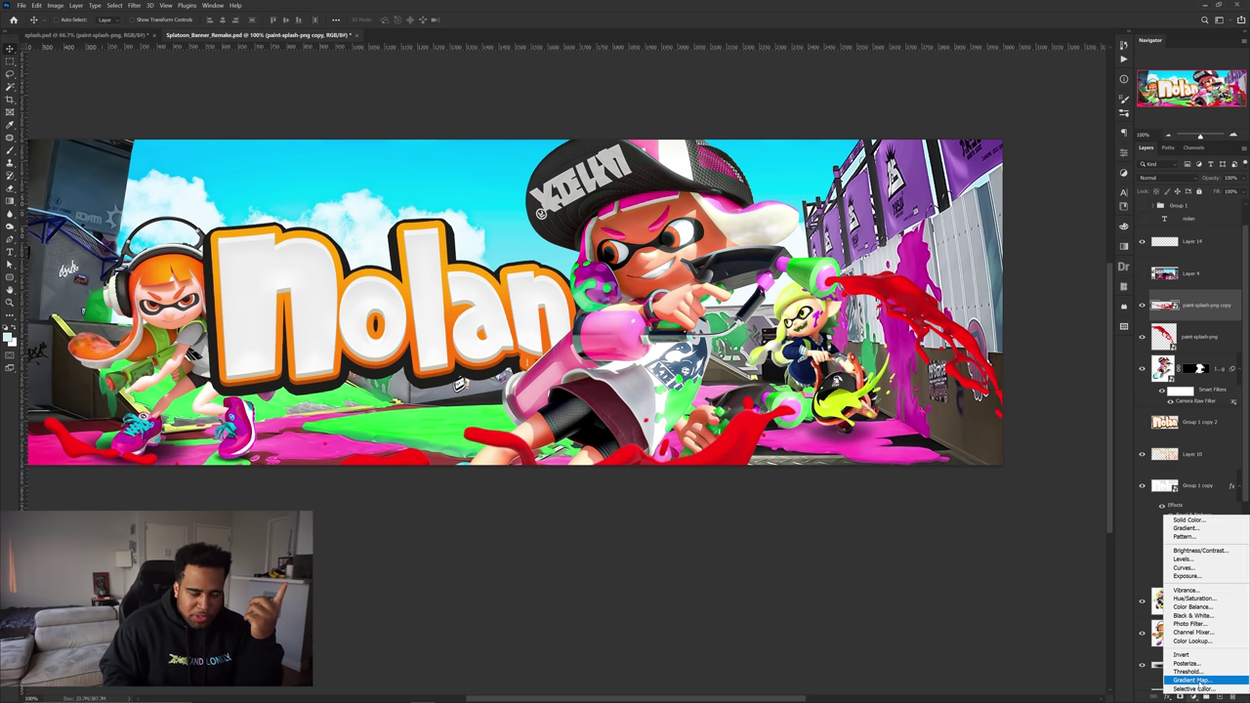
{"action": "left_click", "coordinate": [1184, 670]}
{"action": "left_click", "coordinate": [1220, 302], "text": "alt"}
{"action": "left_click", "coordinate": [1049, 184]}
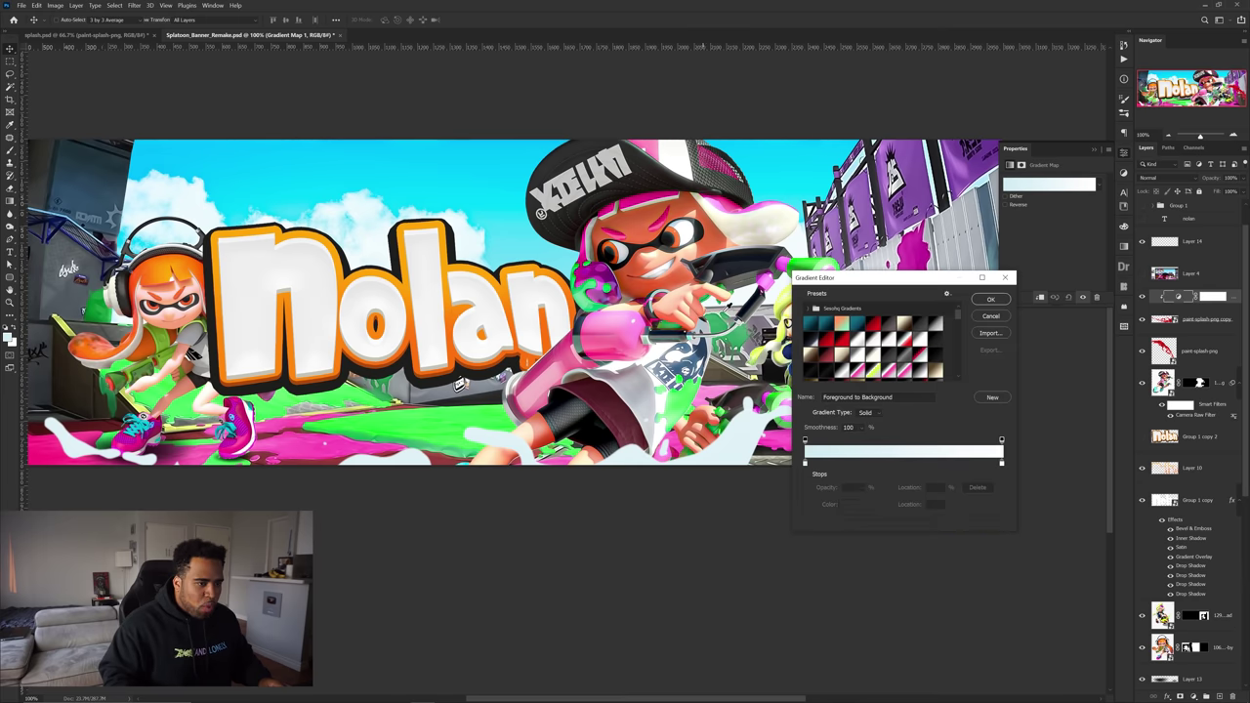
{"action": "left_click_drag", "start_coordinate": [887, 276], "coordinate": [1040, 324]}
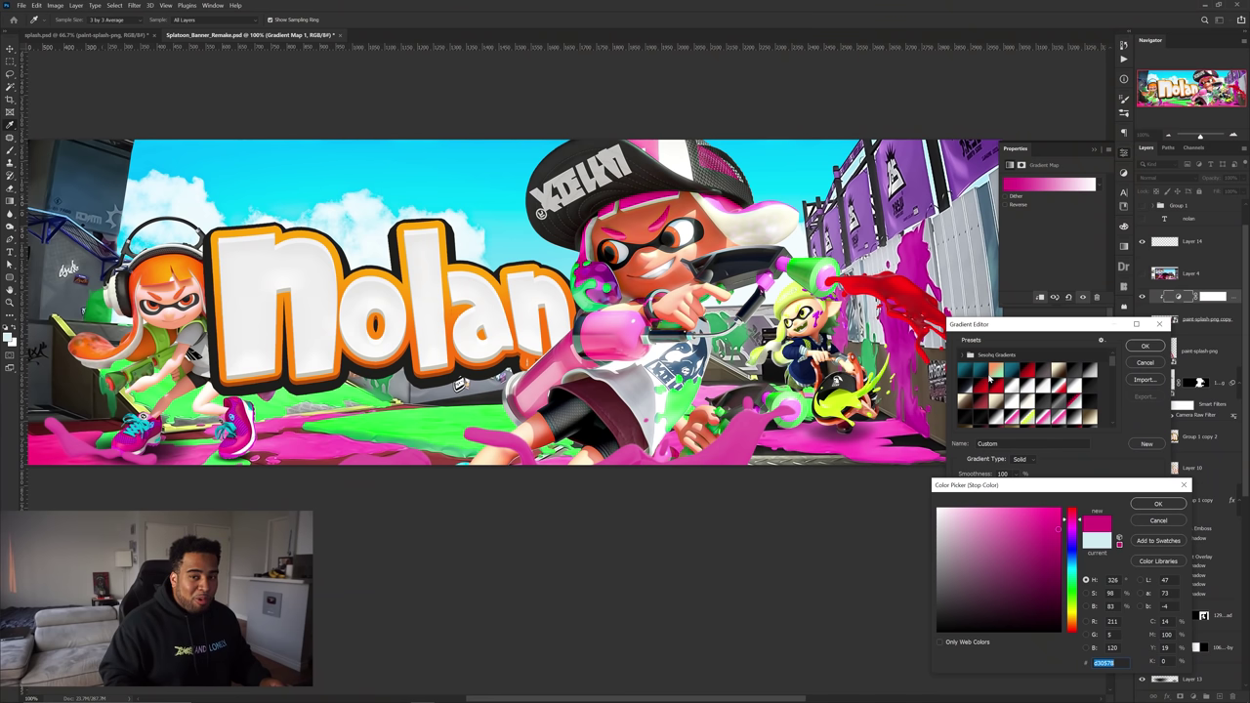
{"action": "left_click_drag", "start_coordinate": [1037, 516], "coordinate": [1060, 511]}
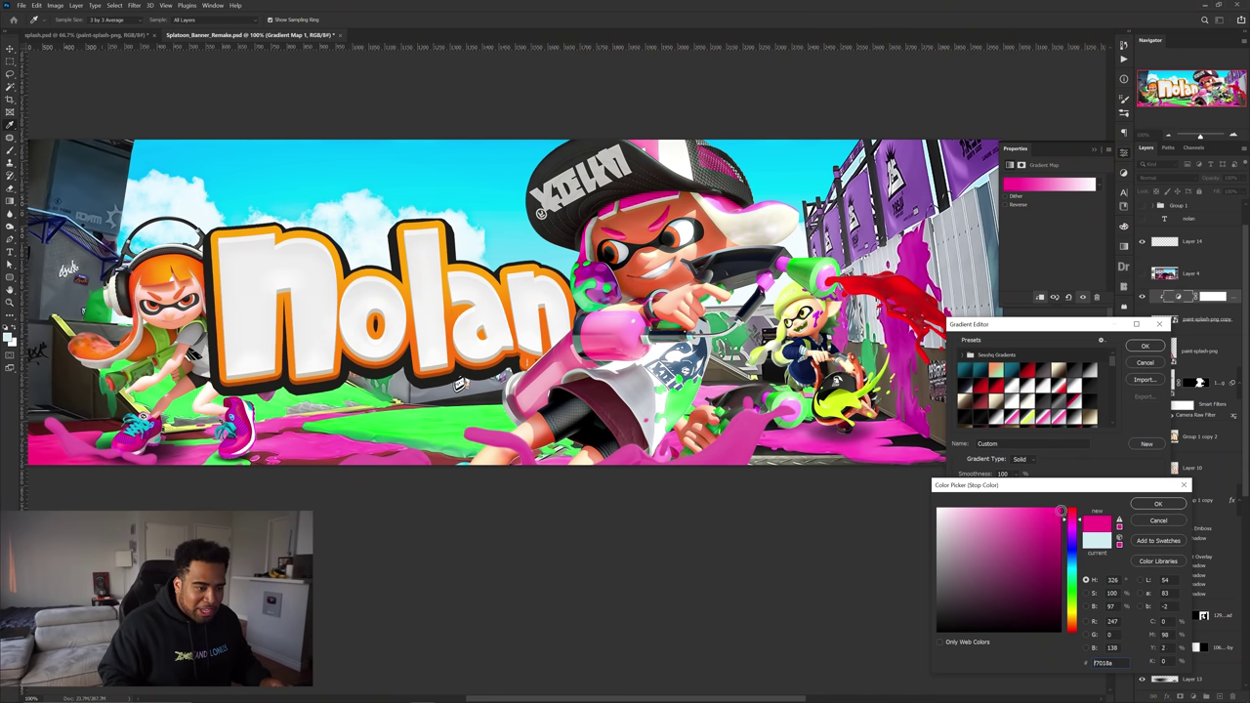
{"action": "left_click", "coordinate": [1154, 504]}
Set the gradient map's end colour stop to light pink ff9dd2 and accept the gradient
{"action": "double_click", "coordinate": [1156, 509]}
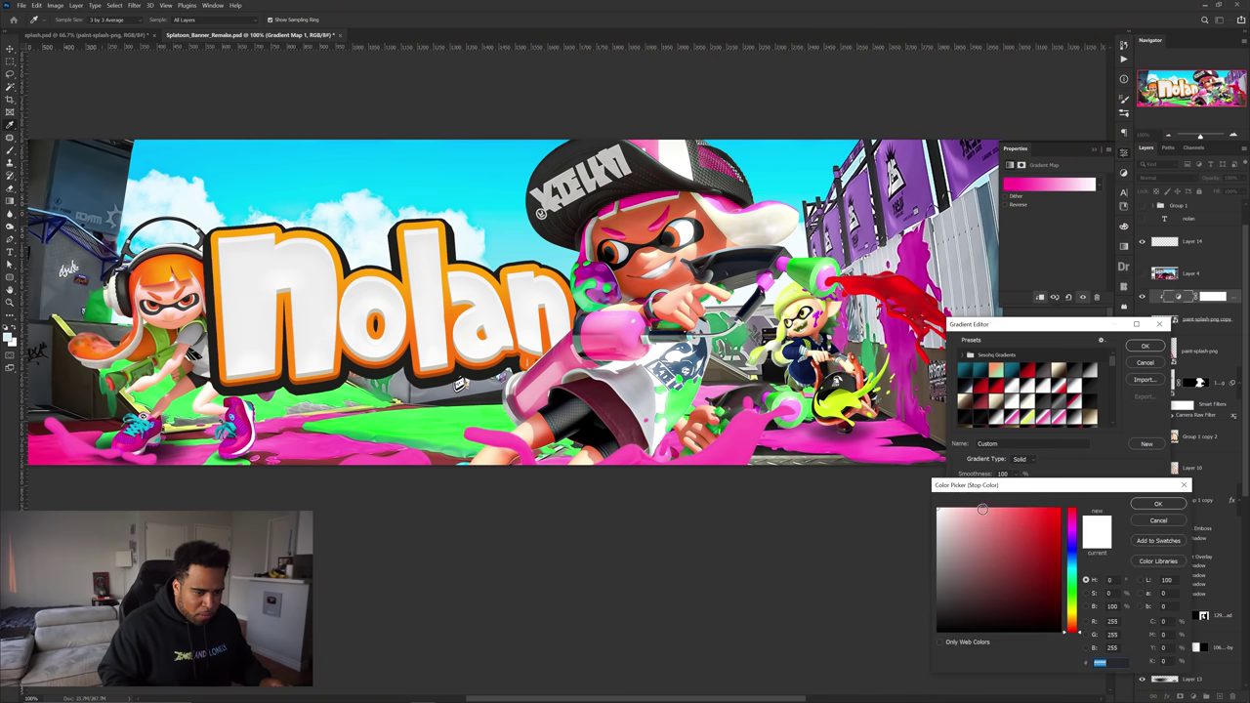
{"action": "left_click", "coordinate": [1043, 529]}
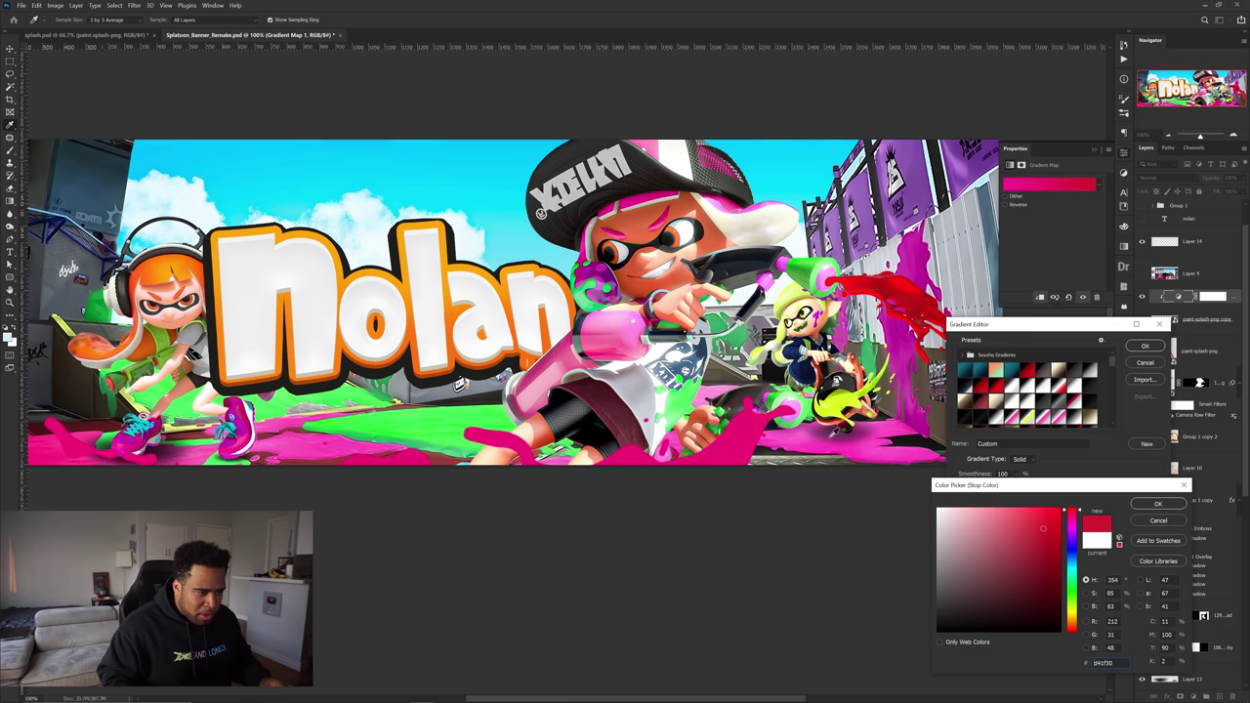
{"action": "left_click_drag", "start_coordinate": [988, 521], "coordinate": [985, 501]}
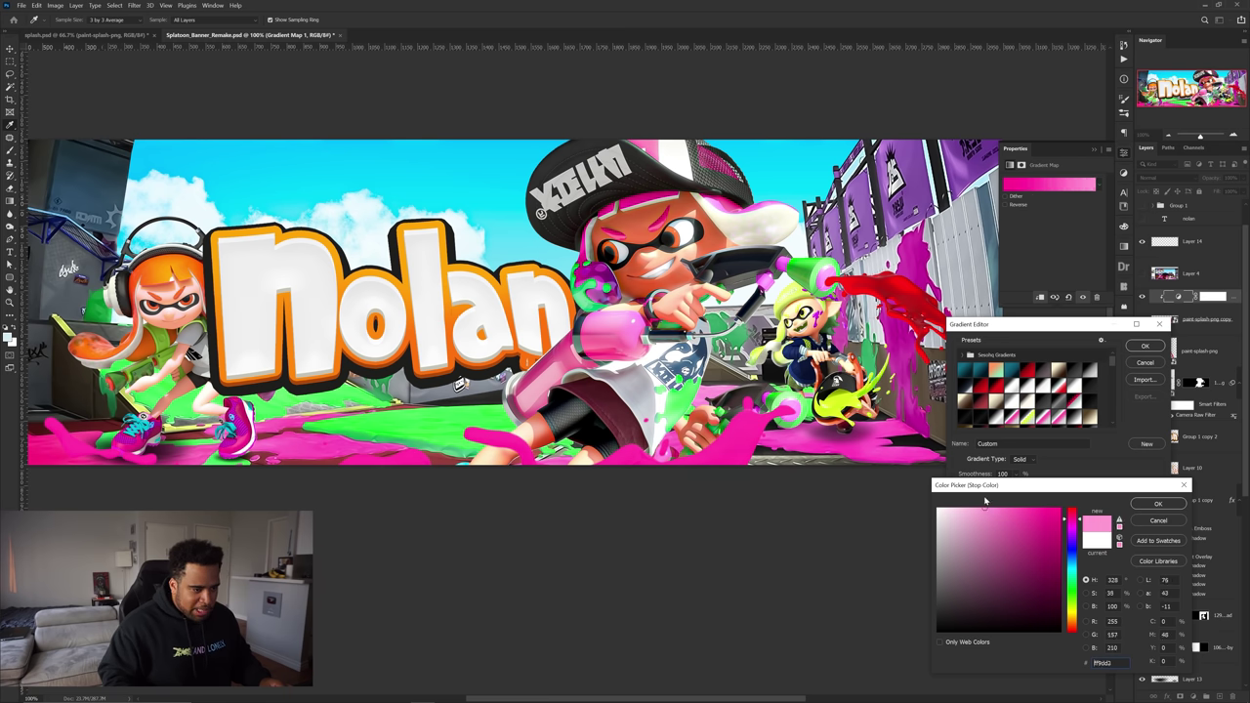
{"action": "left_click", "coordinate": [1159, 504]}
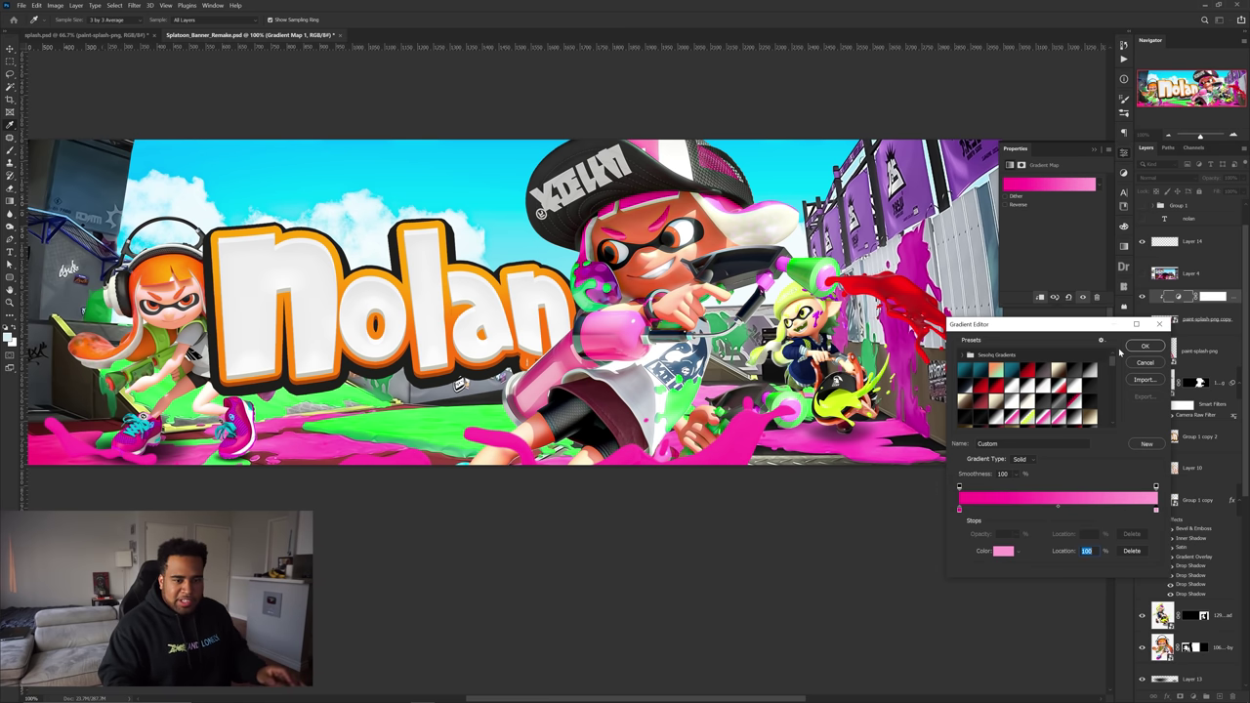
{"action": "left_click", "coordinate": [1144, 346]}
Duplicate the pink gradient map as a clipped adjustment on the upper paint-splash-png layer and select that splash layer
{"action": "left_click_drag", "start_coordinate": [1226, 302], "coordinate": [1205, 331]}
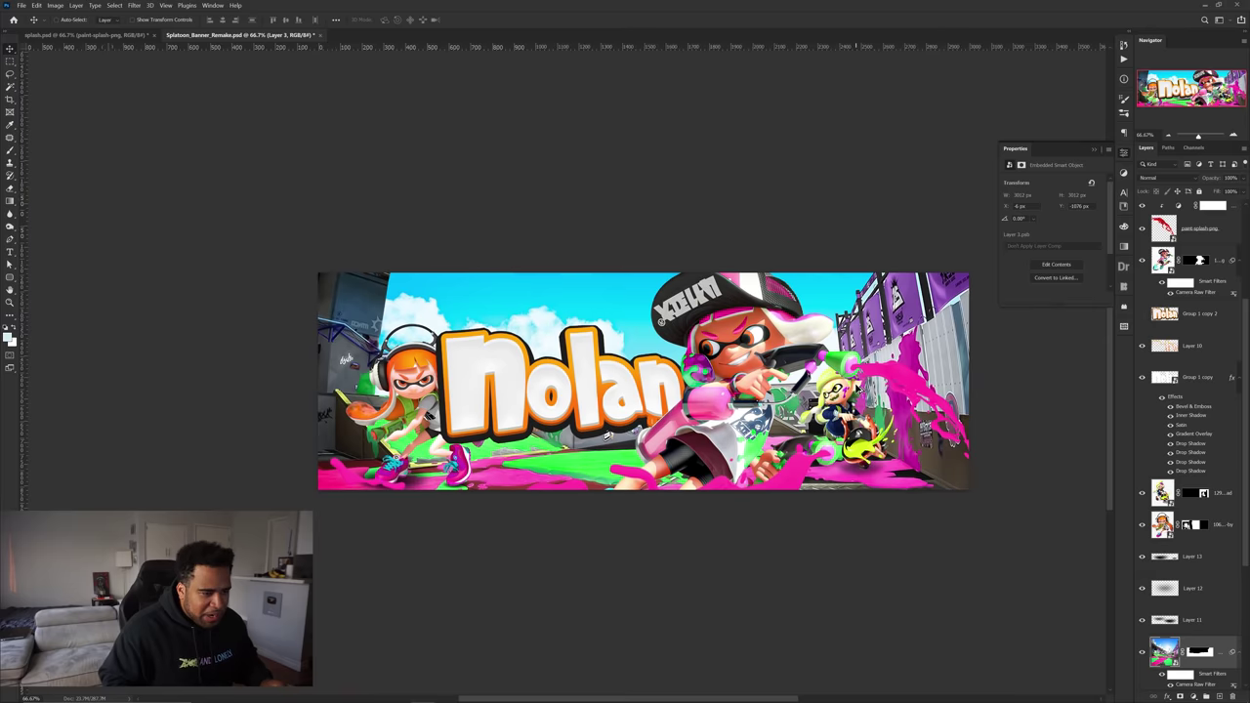
{"action": "scroll", "coordinate": [857, 384], "scroll_direction": "up", "scroll_amount": 1}
{"action": "scroll", "coordinate": [858, 384], "scroll_direction": "down", "scroll_amount": 1}
{"action": "left_click", "coordinate": [873, 371], "text": "ctrl"}
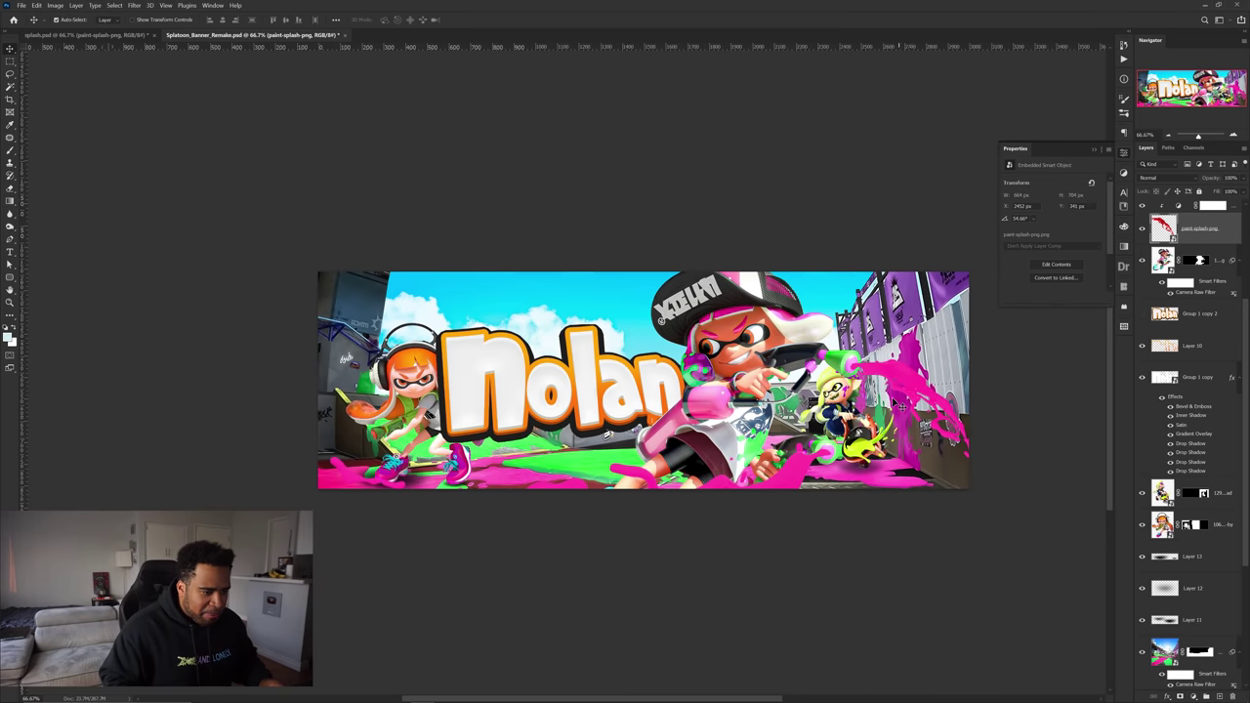
{"action": "left_click_drag", "start_coordinate": [895, 403], "coordinate": [874, 405]}
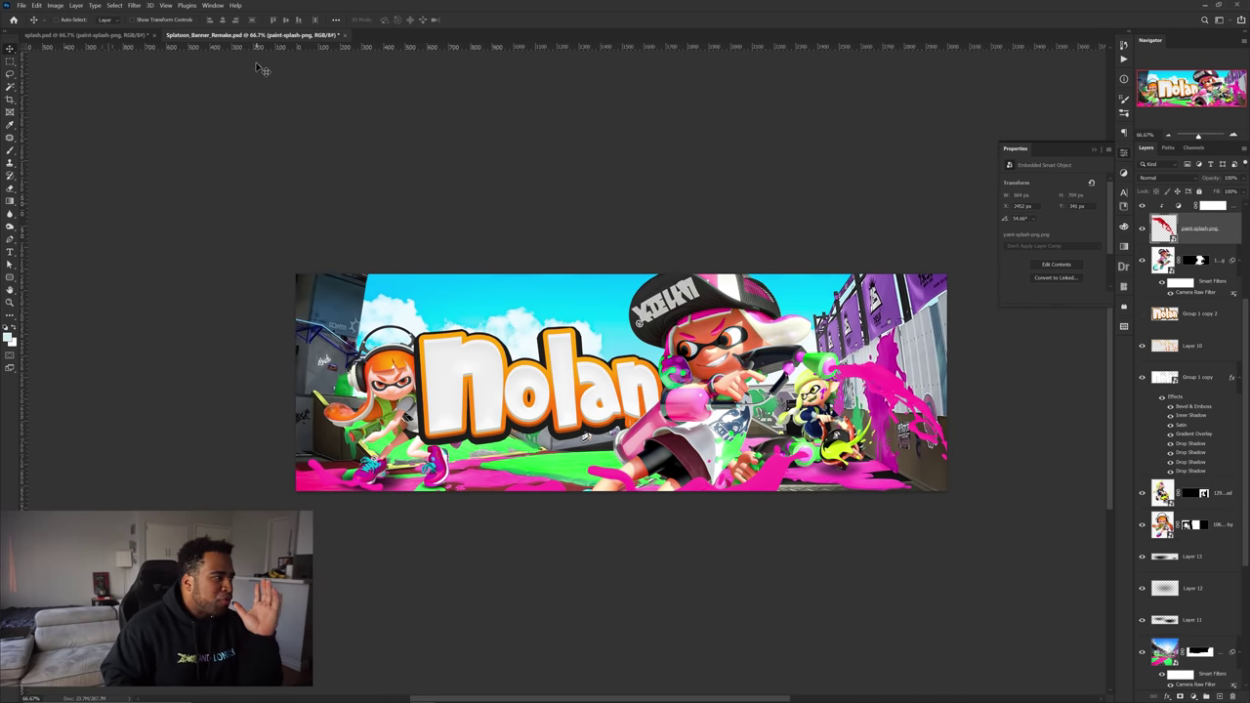
Switch to splash.psd and copy its red unnamed (8) paint splash into the banner document
{"action": "left_click", "coordinate": [88, 35]}
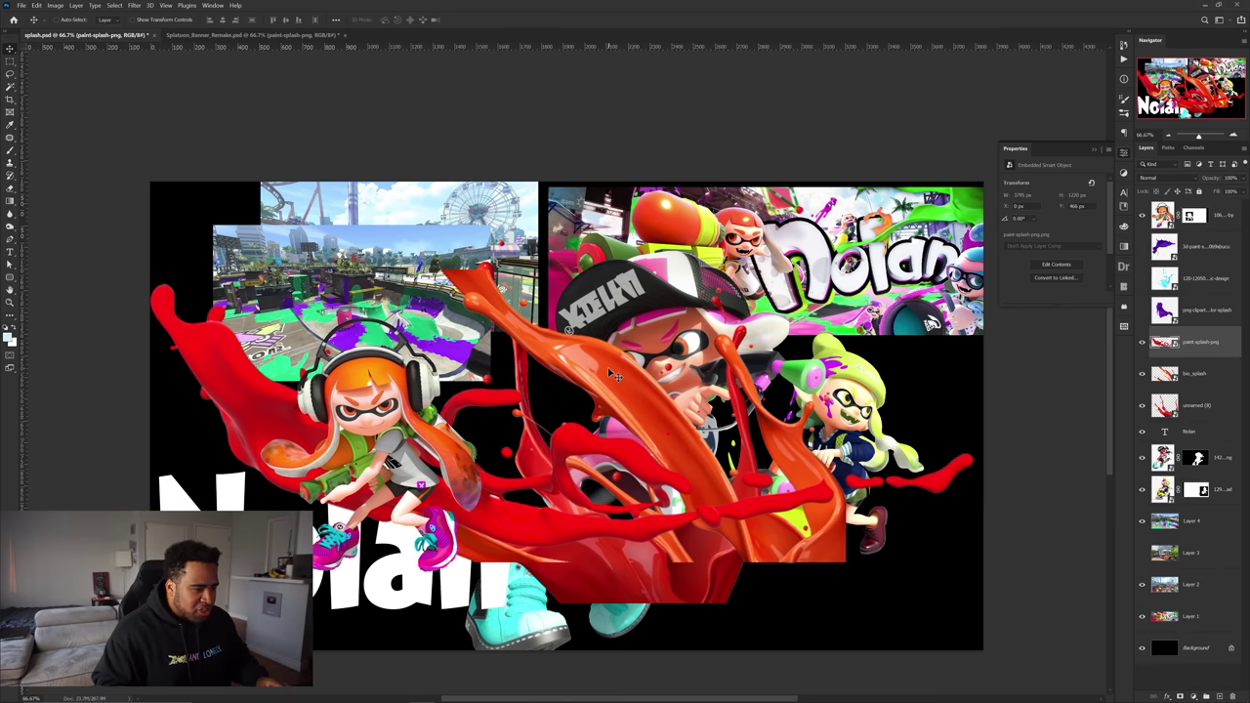
{"action": "left_click_drag", "start_coordinate": [608, 372], "coordinate": [758, 333]}
{"action": "left_click_drag", "start_coordinate": [510, 338], "coordinate": [468, 202]}
{"action": "left_click_drag", "start_coordinate": [490, 261], "coordinate": [566, 316]}
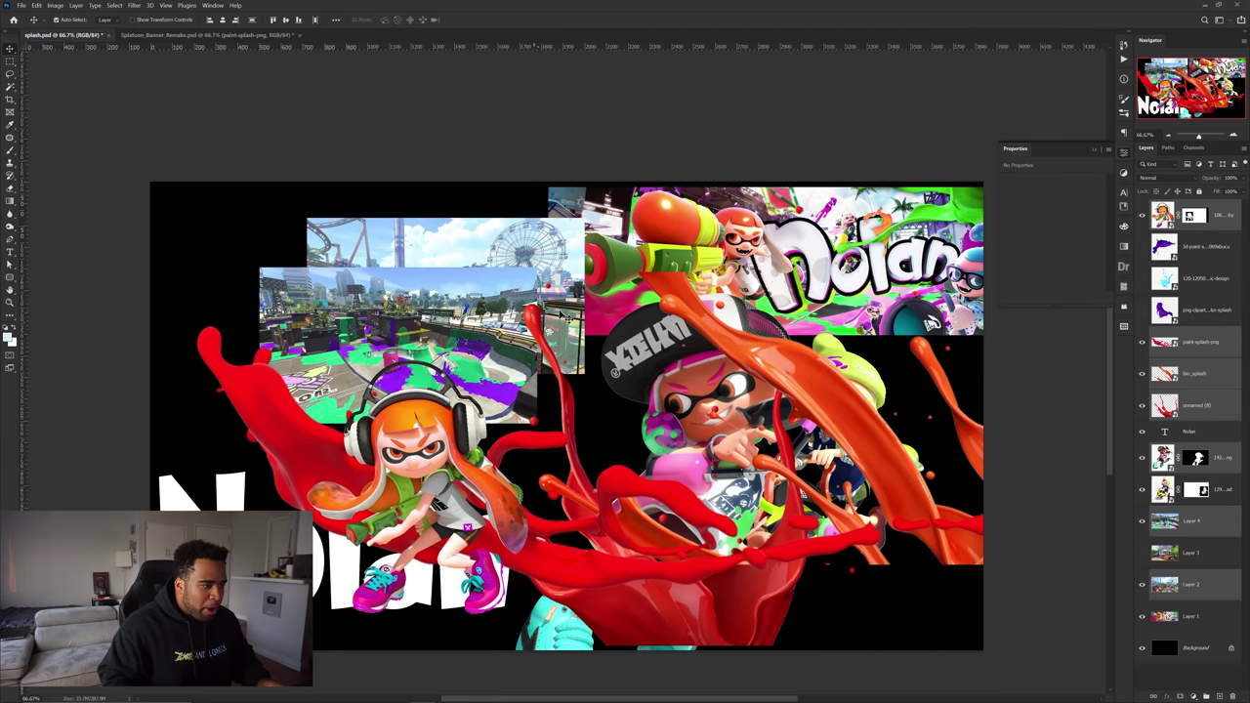
{"action": "key", "text": "ctrl+z"}
{"action": "left_click", "coordinate": [549, 367]}
{"action": "left_click_drag", "start_coordinate": [528, 364], "coordinate": [428, 225]}
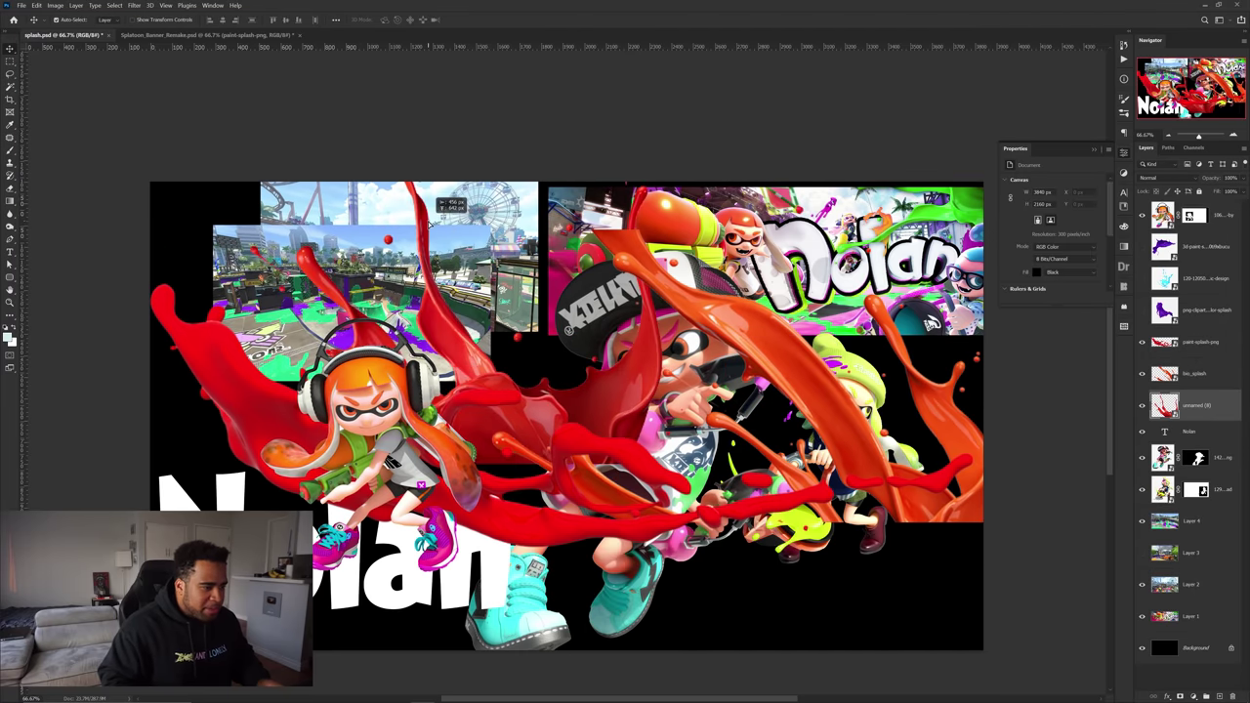
Rotate and reposition the red splash so it sweeps from the banner's upper-left corner across the name lettering
{"action": "key", "text": "ctrl+t"}
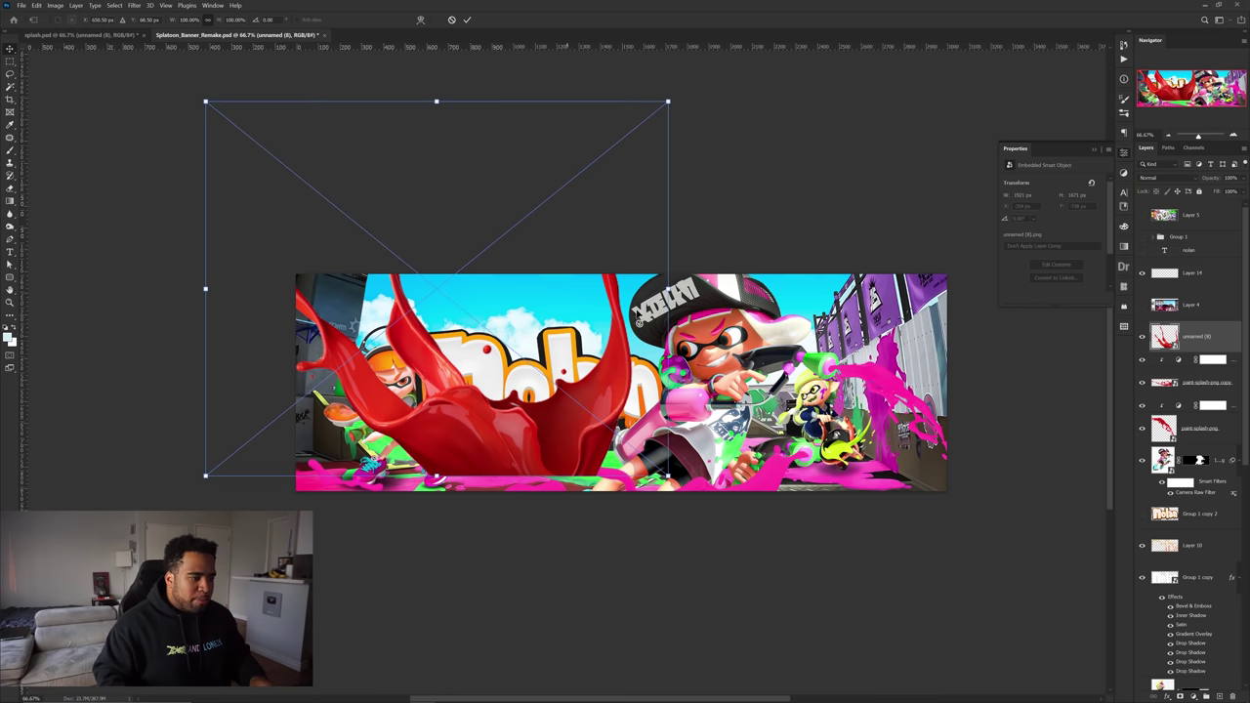
{"action": "left_click_drag", "start_coordinate": [698, 240], "coordinate": [328, 440]}
{"action": "left_click_drag", "start_coordinate": [463, 382], "coordinate": [521, 427]}
{"action": "key", "text": "ctrl+z"}
{"action": "key", "text": "ctrl+z"}
{"action": "key", "text": "ctrl+z"}
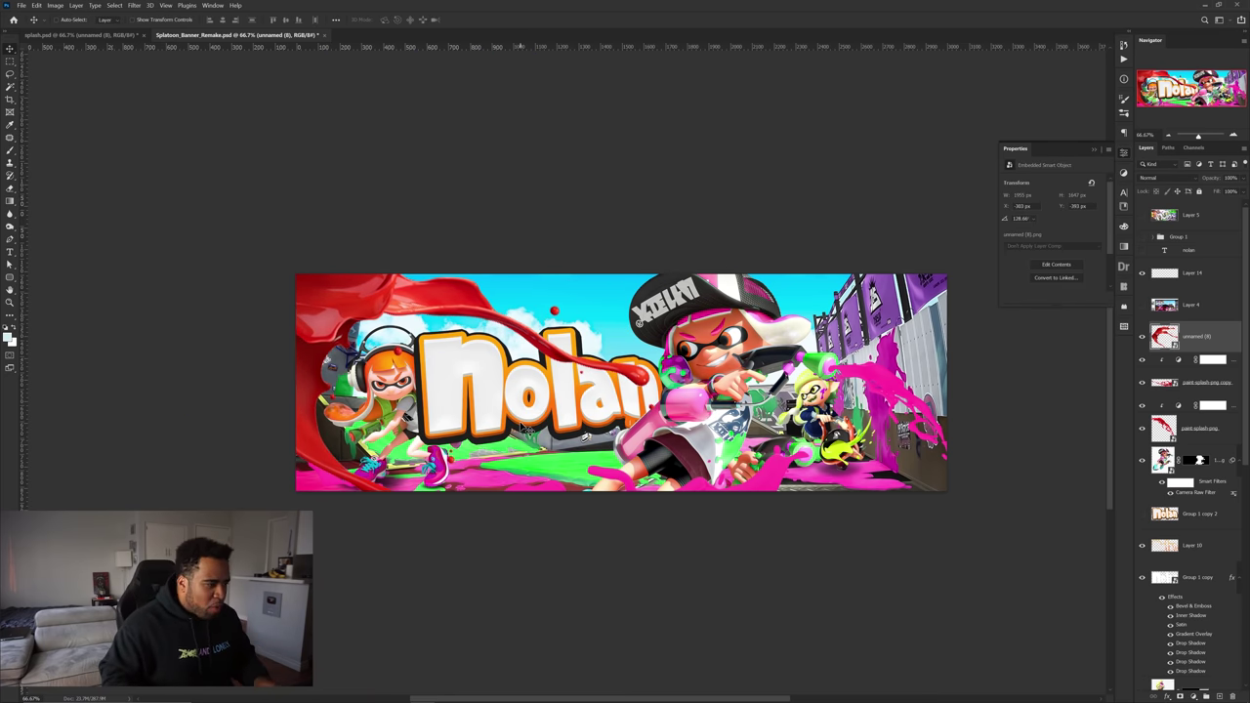
{"action": "key", "text": "ctrl+t"}
{"action": "left_click_drag", "start_coordinate": [789, 372], "coordinate": [781, 418]}
{"action": "key", "text": "Return"}
Clip a copy of the gradient map to the new splash and recolour its stops from orange to yellow fee017
{"action": "left_click", "coordinate": [1165, 333], "text": "alt"}
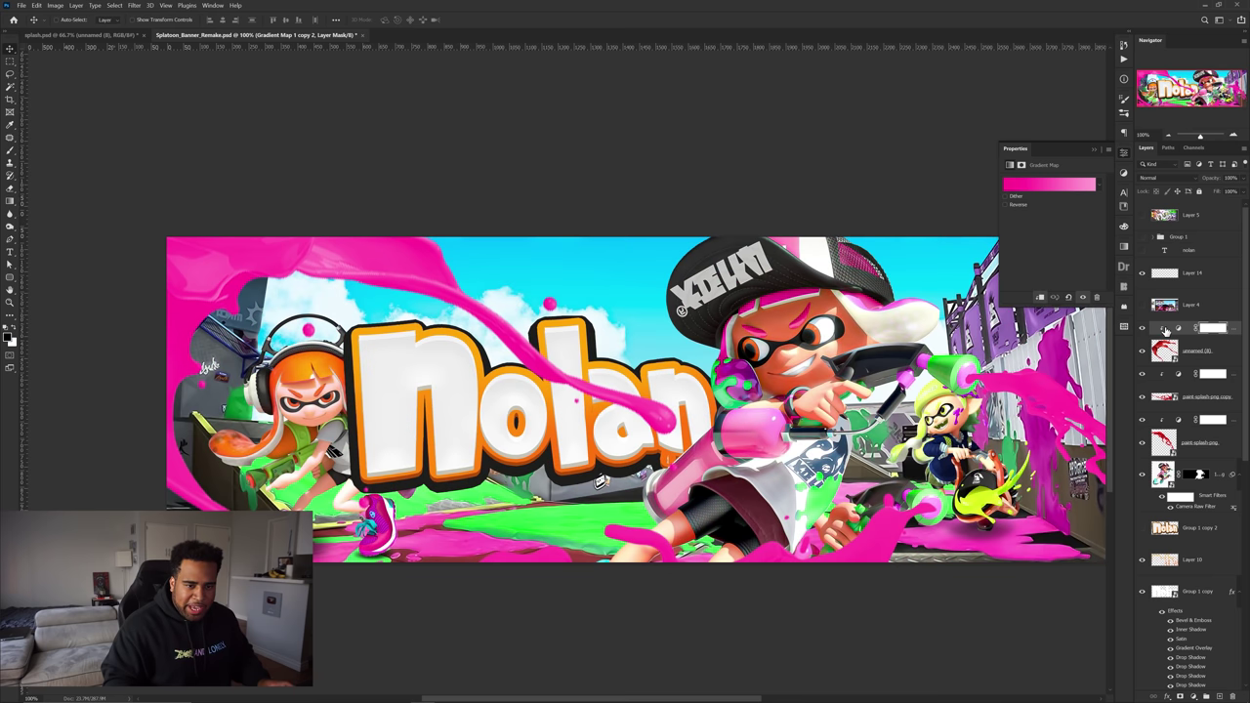
{"action": "left_click", "coordinate": [1049, 183]}
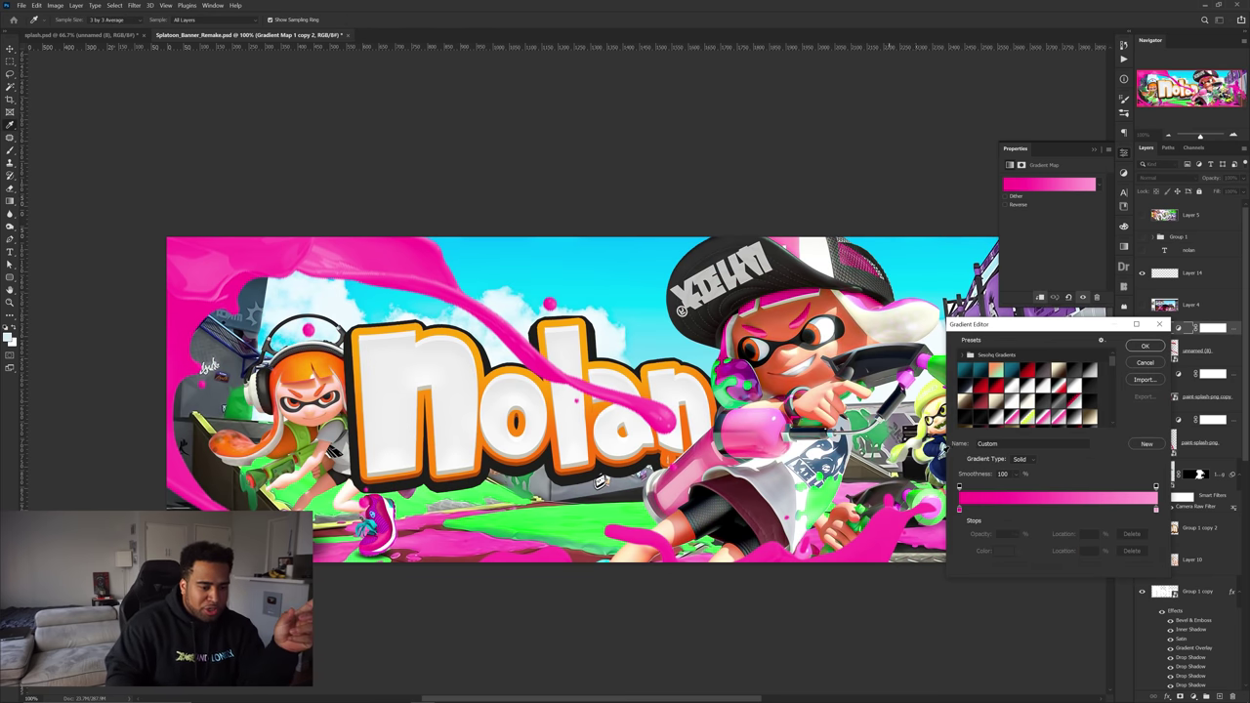
{"action": "double_click", "coordinate": [960, 510]}
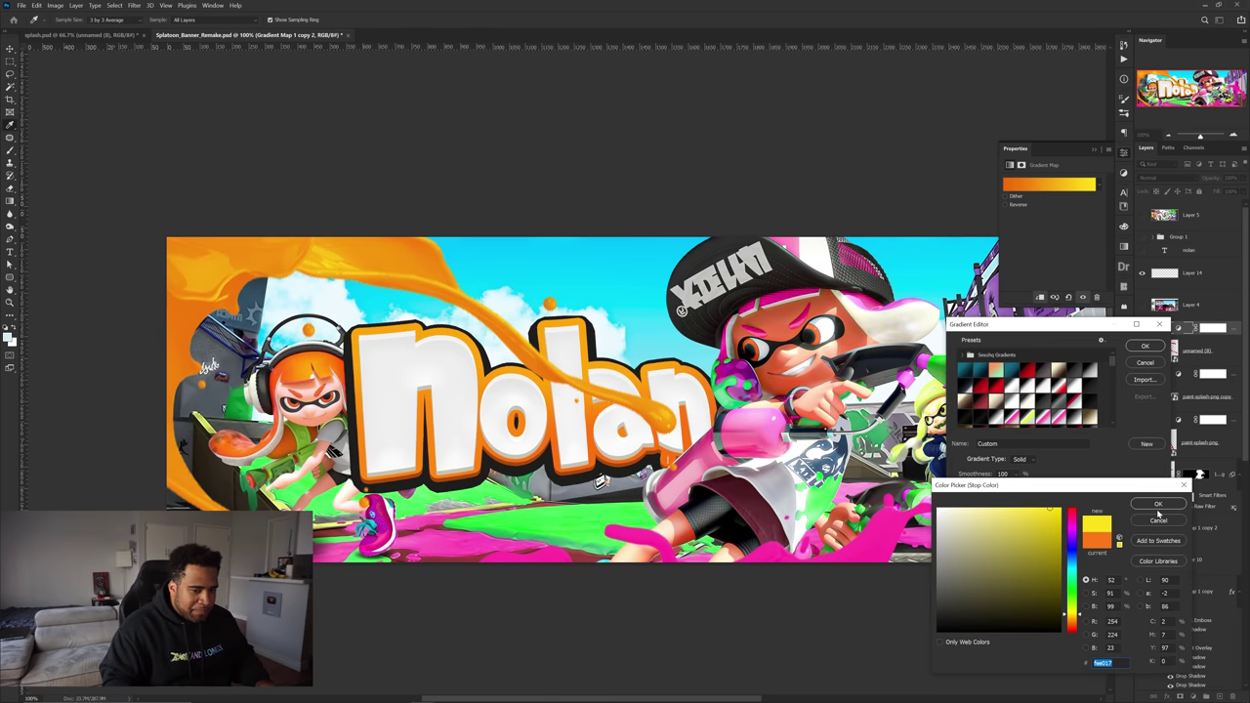
{"action": "left_click", "coordinate": [1159, 512]}
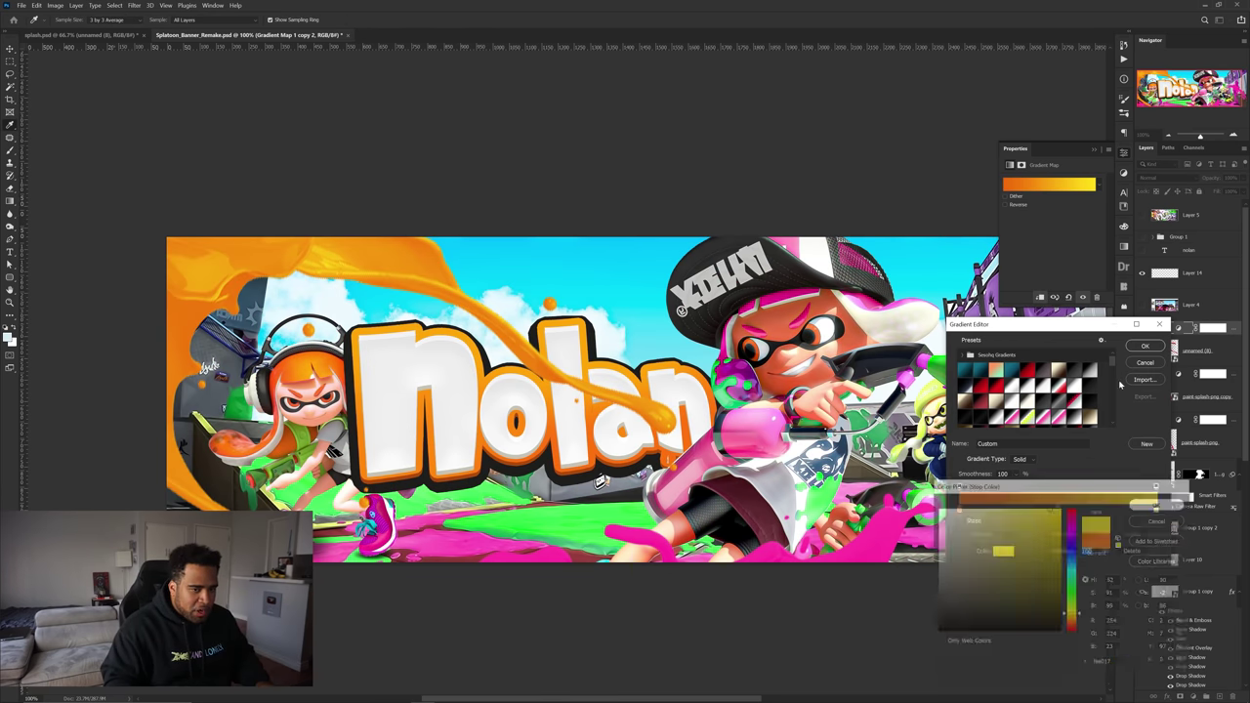
{"action": "left_click", "coordinate": [1145, 345]}
Select the recoloured orange splash layer and apply a Camera Raw filter to it
{"action": "scroll", "coordinate": [439, 308], "scroll_direction": "up", "scroll_amount": 3}
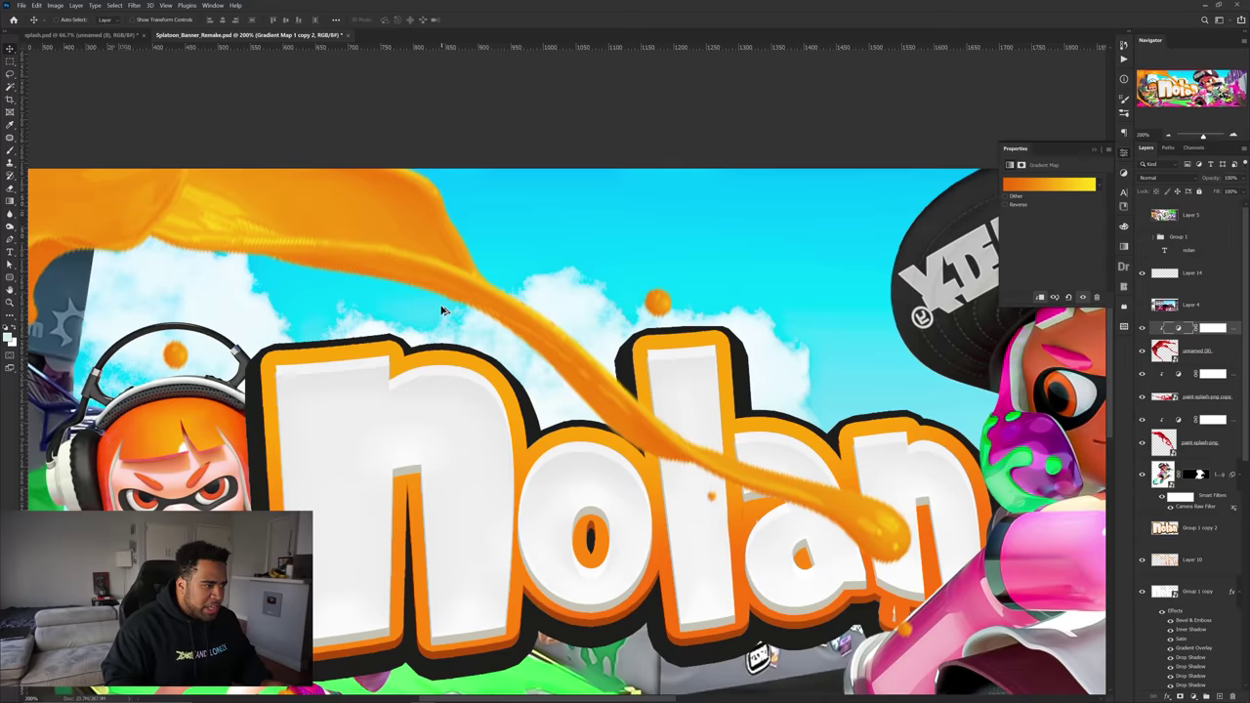
{"action": "scroll", "coordinate": [435, 304], "scroll_direction": "down", "scroll_amount": 2}
{"action": "left_click_drag", "start_coordinate": [436, 301], "coordinate": [617, 280]}
{"action": "scroll", "coordinate": [617, 280], "scroll_direction": "down", "scroll_amount": 2}
{"action": "left_click", "coordinate": [593, 254], "text": "ctrl"}
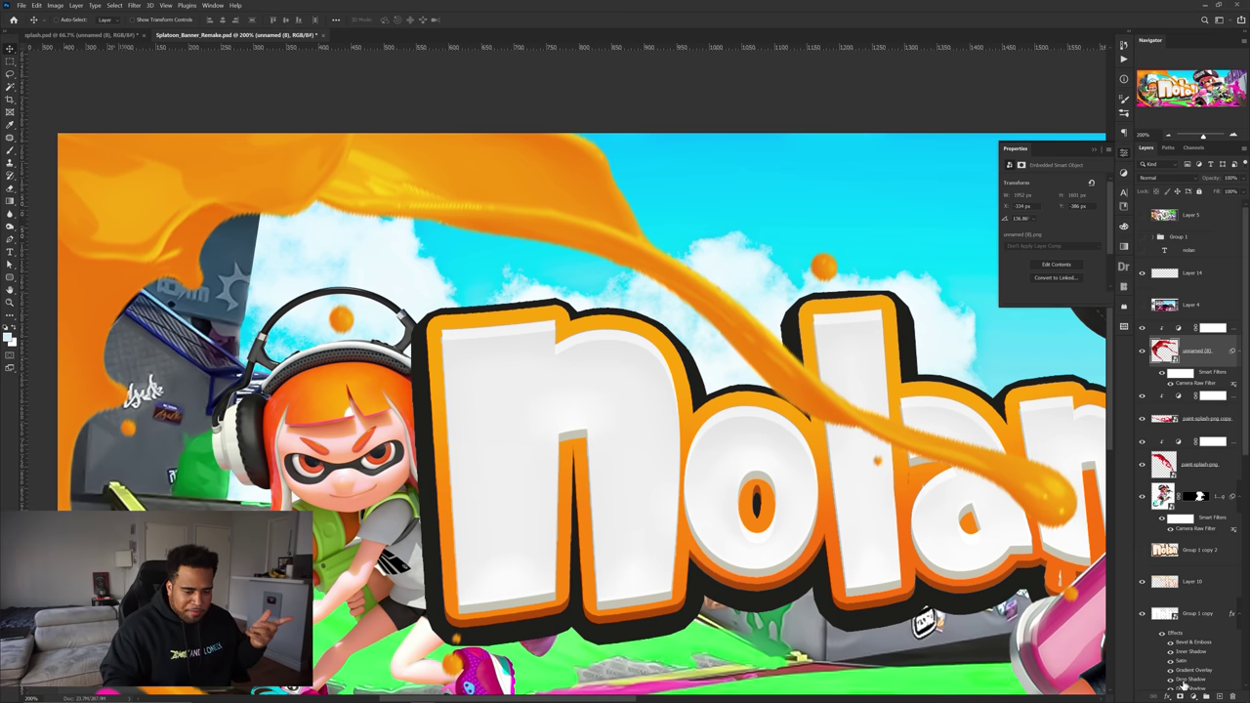
Add a layer mask to the orange splash and brush away the jagged edges of the strand crossing the name
{"action": "left_click", "coordinate": [1179, 697]}
{"action": "key", "text": "b"}
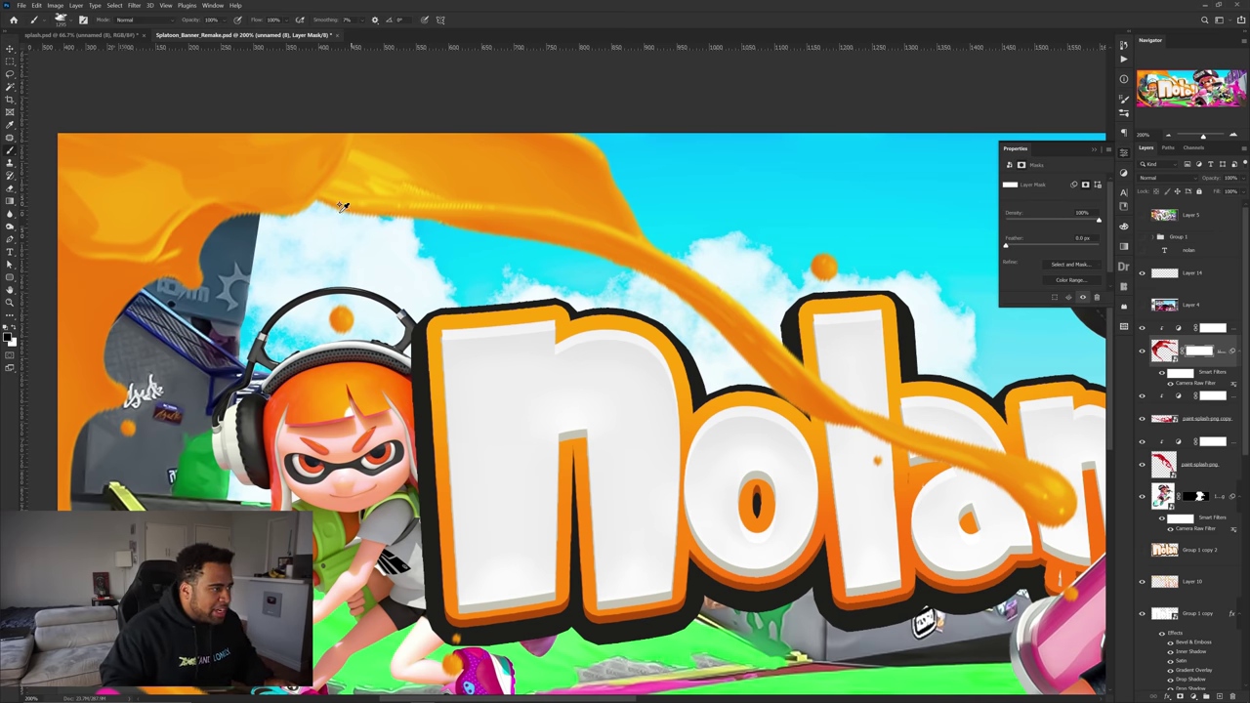
{"action": "scroll", "coordinate": [341, 207], "scroll_direction": "up", "scroll_amount": 1}
{"action": "right_click", "coordinate": [432, 243]}
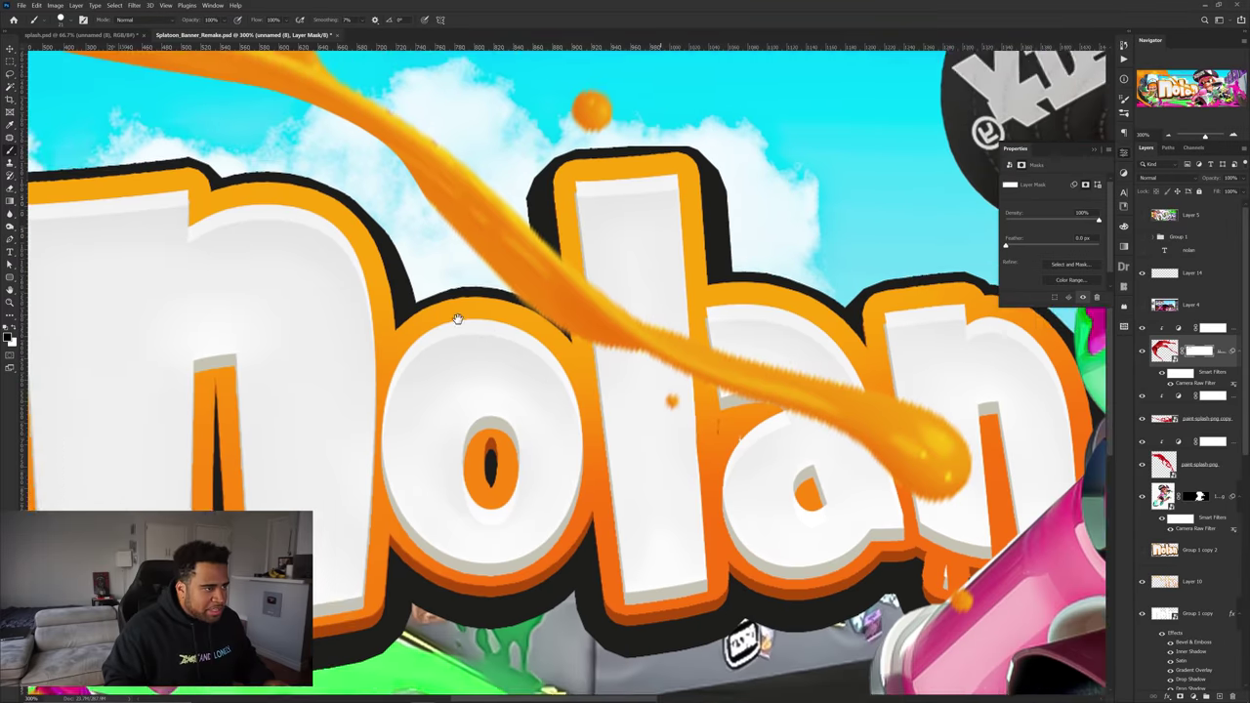
{"action": "left_click_drag", "start_coordinate": [455, 318], "coordinate": [420, 301]}
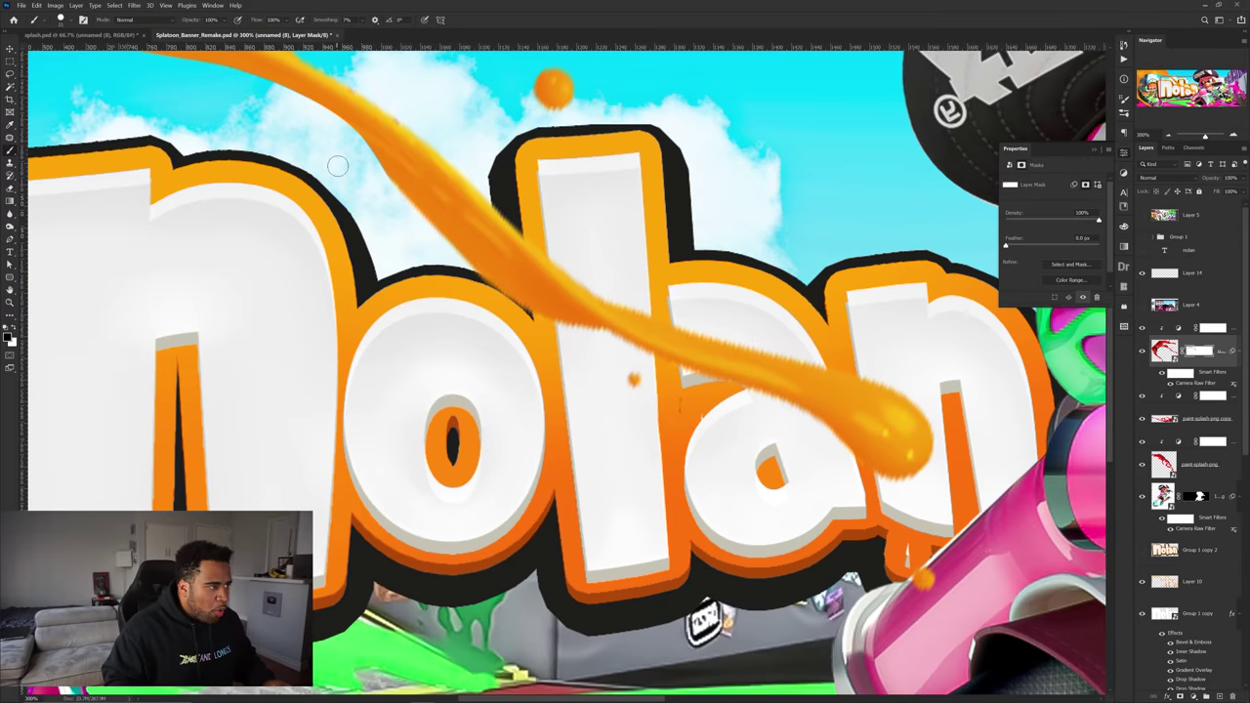
{"action": "left_click_drag", "start_coordinate": [383, 172], "coordinate": [528, 314]}
{"action": "left_click", "coordinate": [626, 384]}
Clean the fuzzy edges of the orange splash around the orange-haired character by painting on its layer mask
{"action": "left_click_drag", "start_coordinate": [619, 385], "coordinate": [418, 312]}
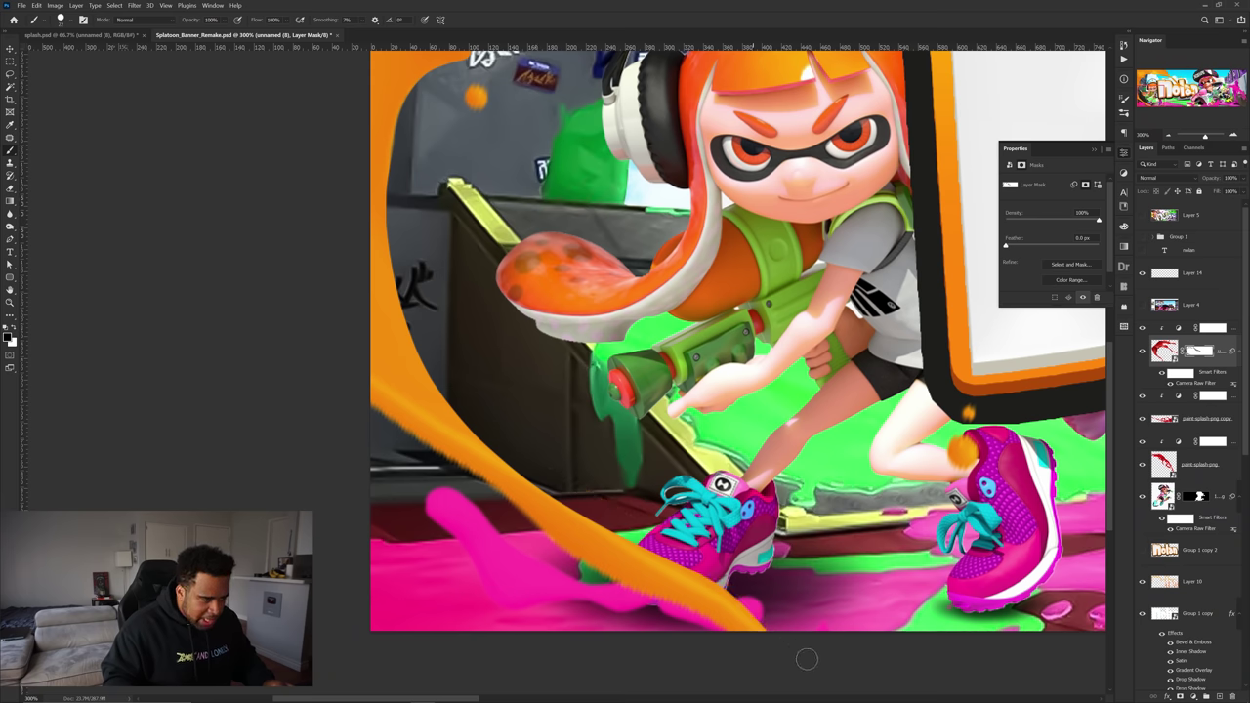
{"action": "left_click_drag", "start_coordinate": [449, 468], "coordinate": [763, 670]}
{"action": "left_click_drag", "start_coordinate": [585, 359], "coordinate": [591, 496]}
{"action": "scroll", "coordinate": [578, 364], "scroll_direction": "down", "scroll_amount": 2}
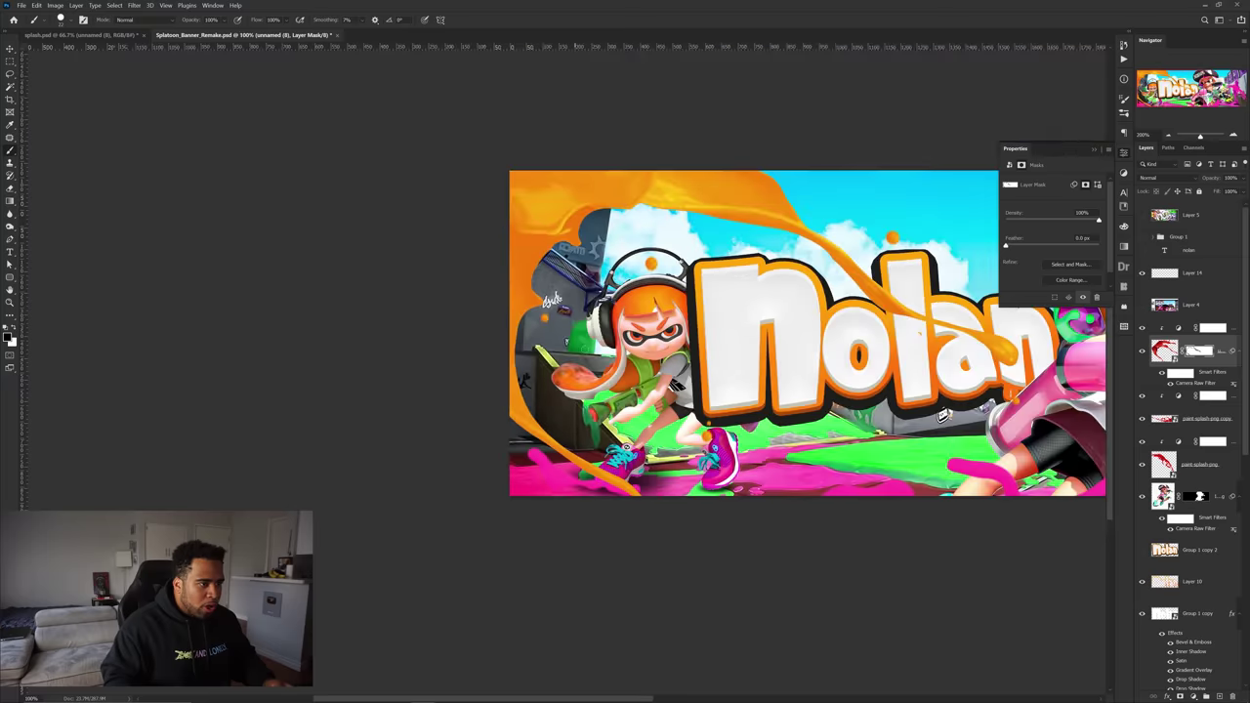
{"action": "left_click_drag", "start_coordinate": [649, 286], "coordinate": [451, 315]}
{"action": "scroll", "coordinate": [342, 344], "scroll_direction": "up", "scroll_amount": 6}
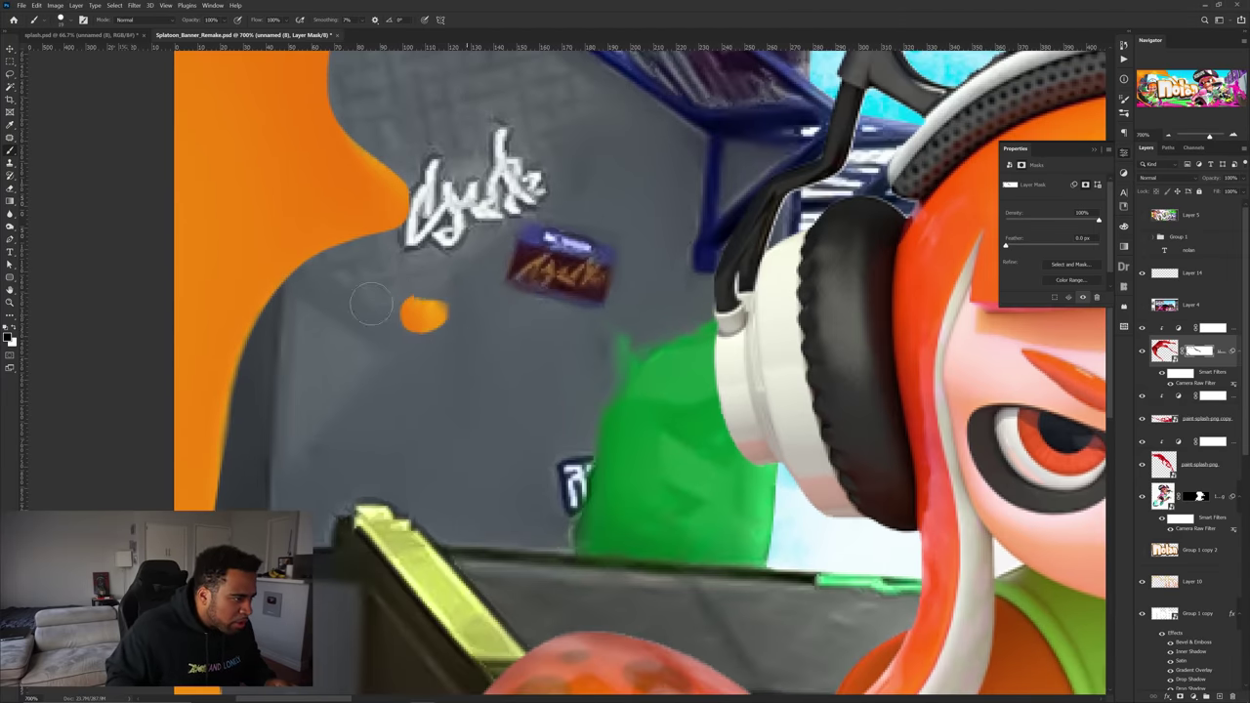
{"action": "key", "text": "ctrl+1"}
{"action": "key", "text": "v"}
{"action": "left_click_drag", "start_coordinate": [554, 316], "coordinate": [542, 340]}
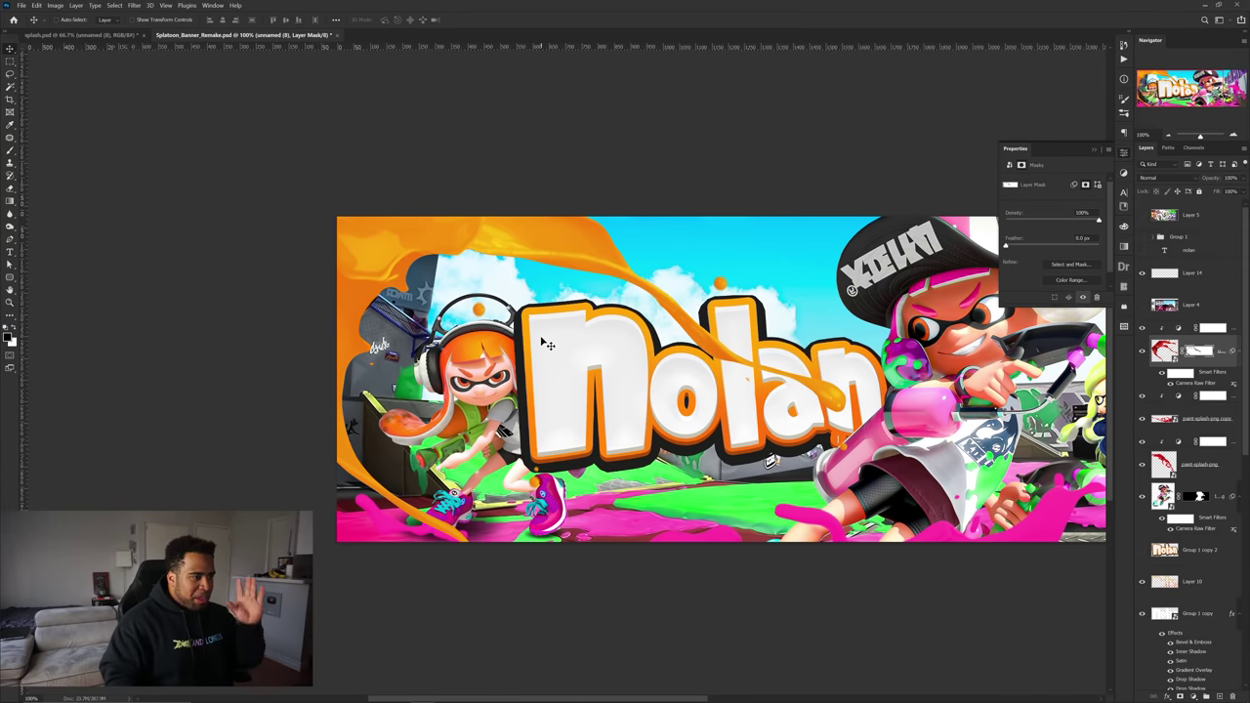
Hide Layer 10 and restyle the name lettering with magenta drop-shadow outlines and no Bevel & Emboss
{"action": "scroll", "coordinate": [659, 337], "scroll_direction": "down", "scroll_amount": 3}
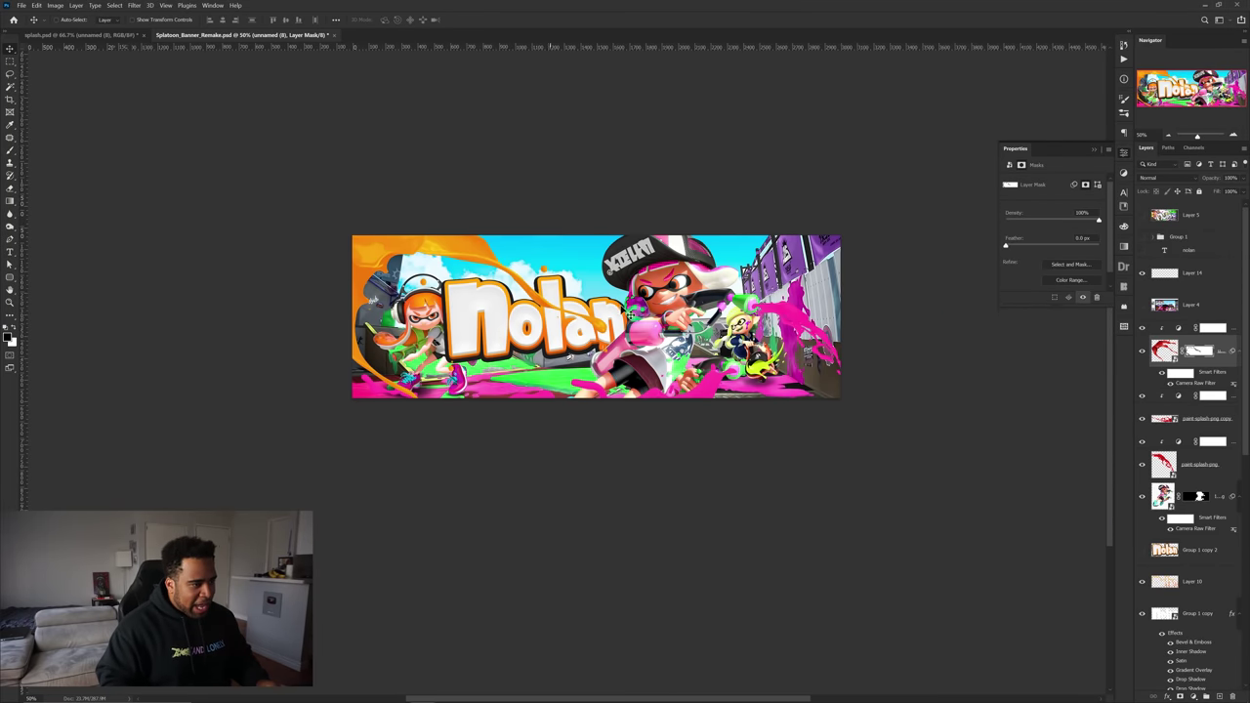
{"action": "scroll", "coordinate": [511, 305], "scroll_direction": "up", "scroll_amount": 2}
{"action": "left_click_drag", "start_coordinate": [535, 314], "coordinate": [438, 323]}
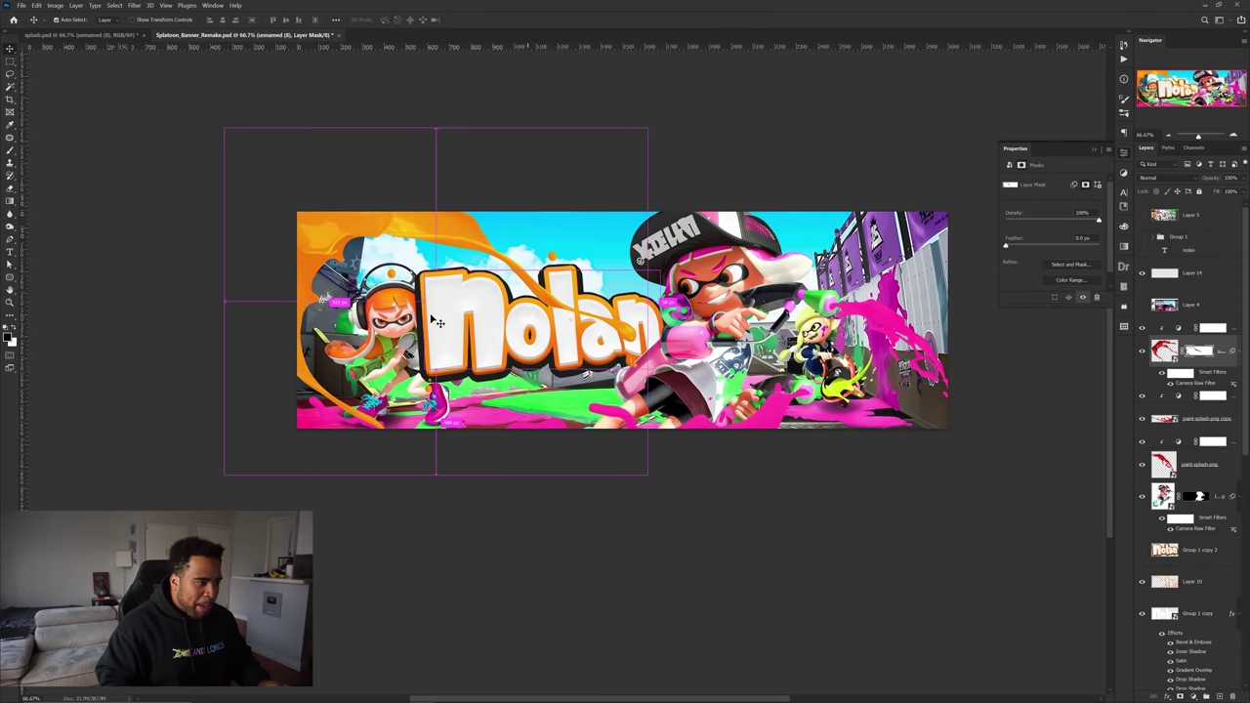
{"action": "left_click", "coordinate": [535, 310], "text": "ctrl"}
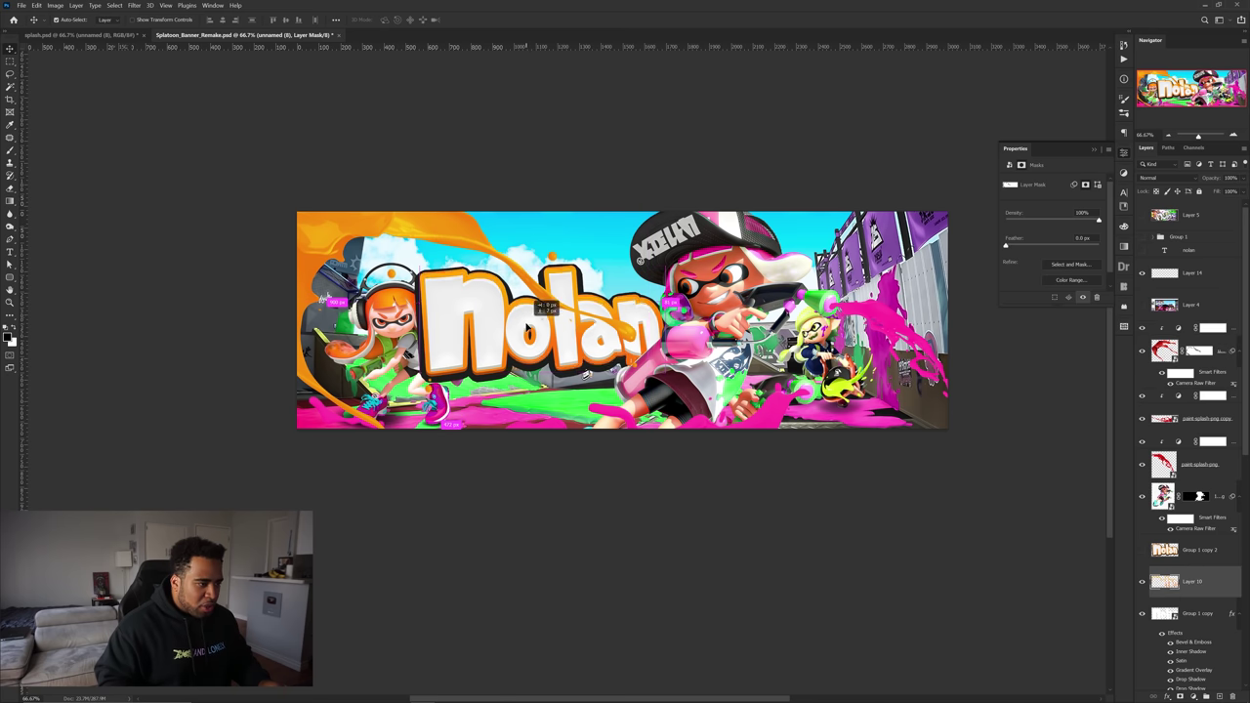
{"action": "left_click", "coordinate": [1141, 582]}
{"action": "left_click", "coordinate": [1142, 582]}
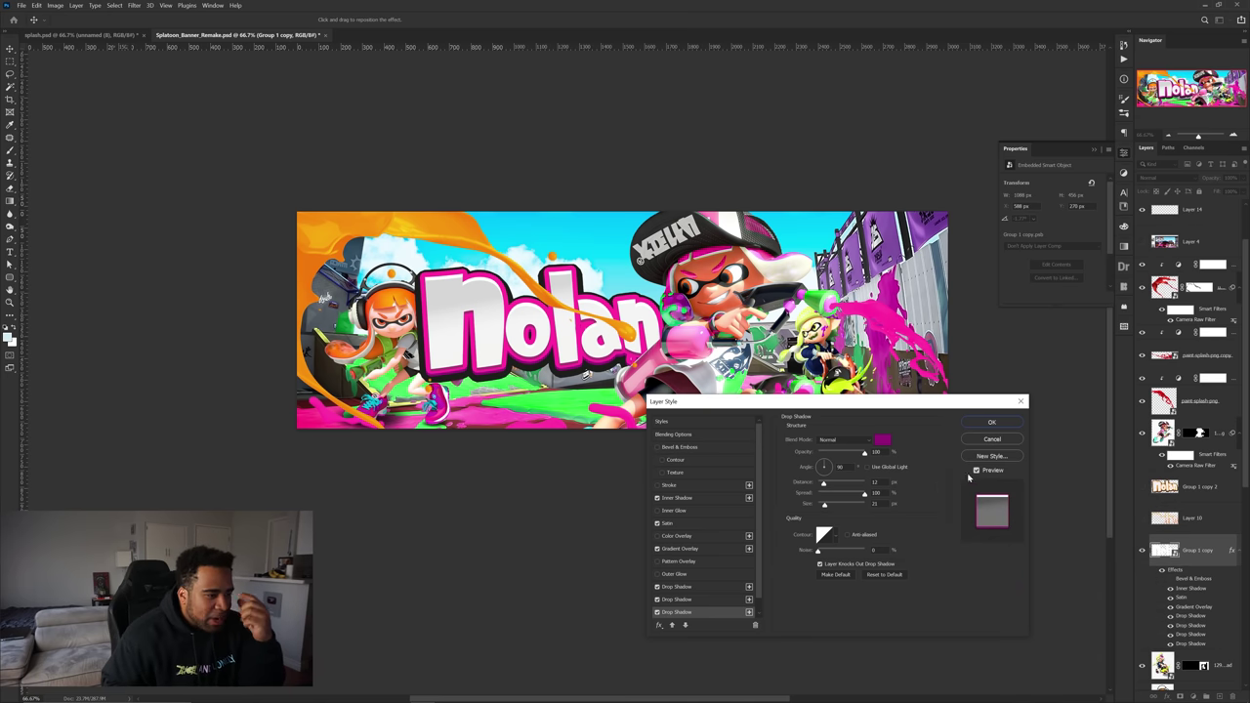
Enable a white Linear Dodge (Add) Inner Glow on the name lettering, enlarge its size and apply the layer style
{"action": "left_click", "coordinate": [675, 498]}
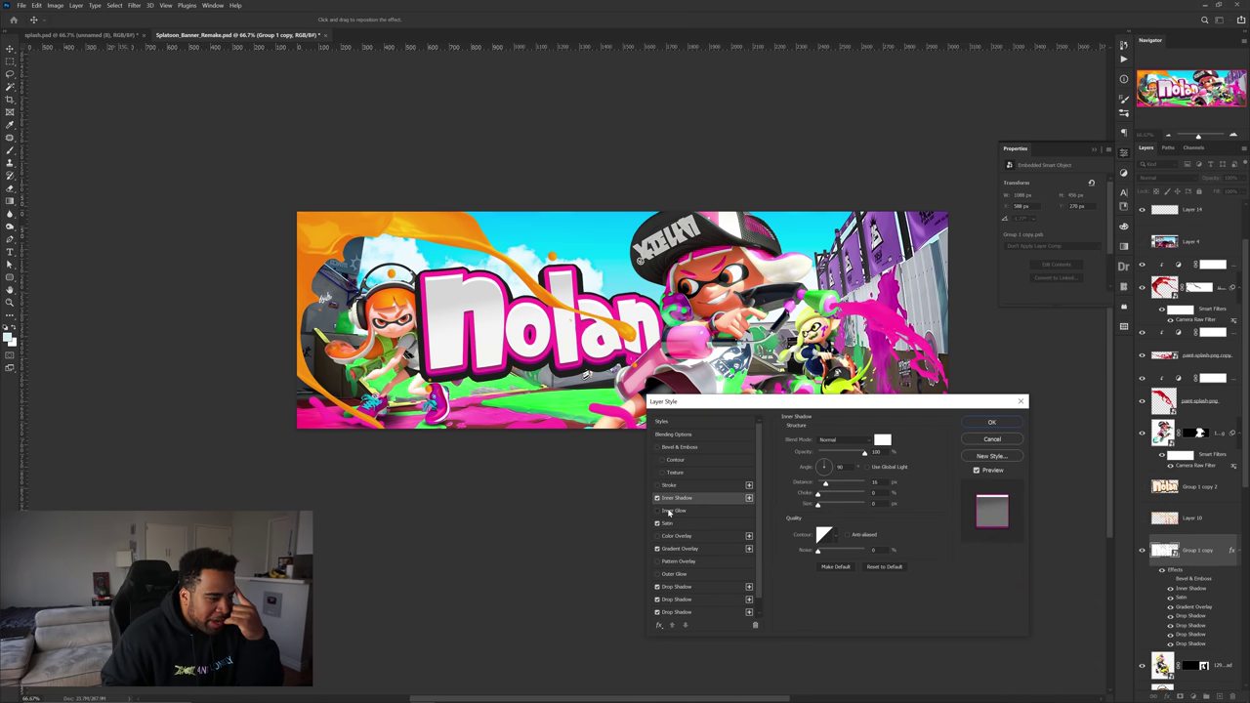
{"action": "left_click", "coordinate": [669, 511]}
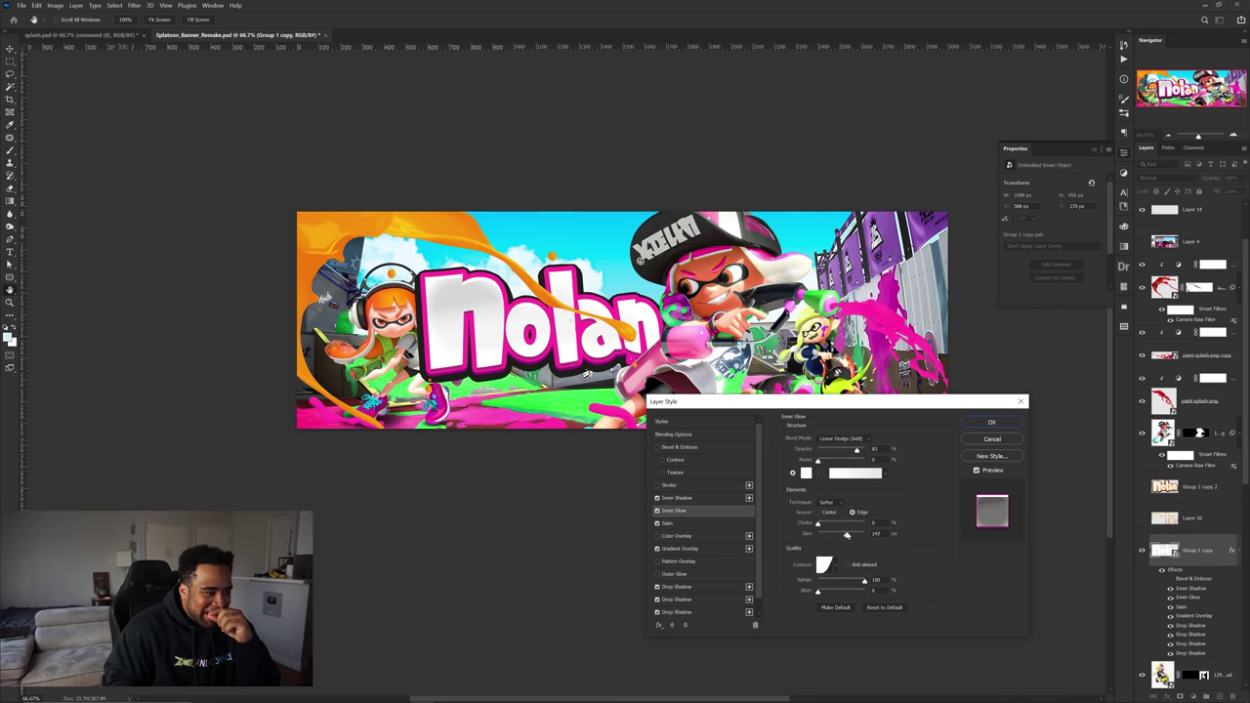
{"action": "mouse_move", "coordinate": [847, 536]}
{"action": "left_mouse_down"}
{"action": "mouse_move", "coordinate": [836, 535]}
{"action": "mouse_move", "coordinate": [856, 537]}
{"action": "left_mouse_up"}
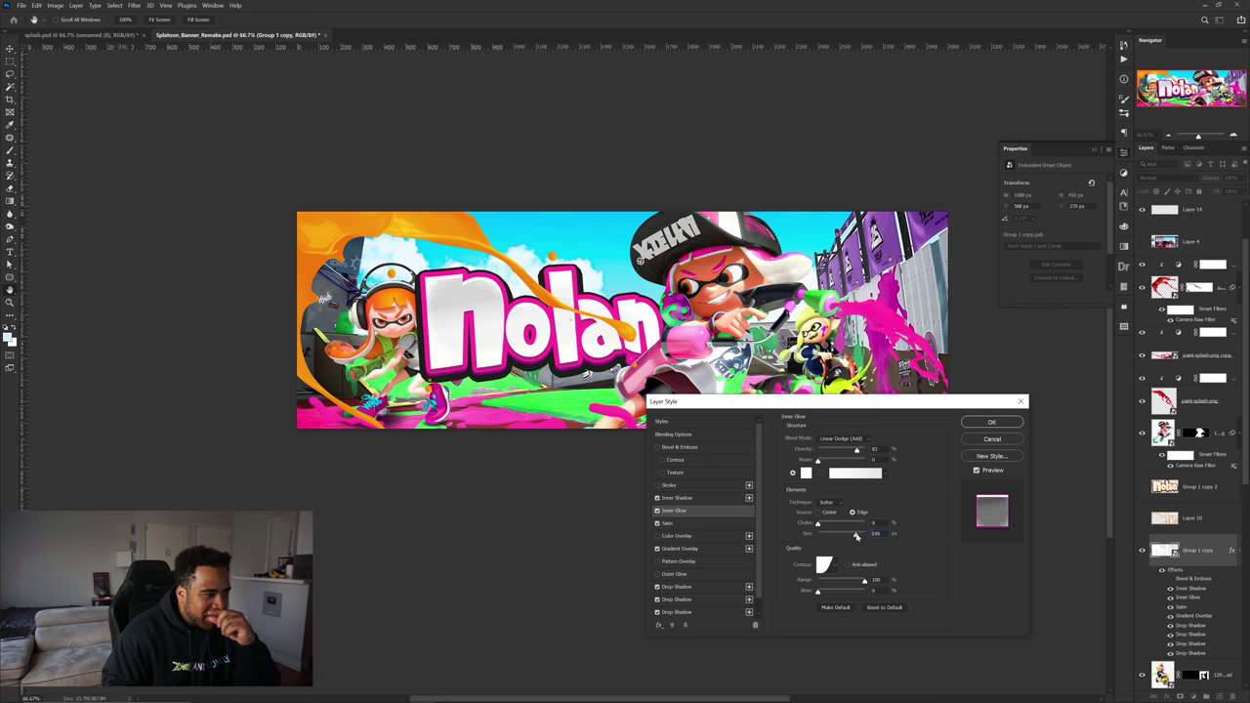
{"action": "left_click", "coordinate": [991, 422]}
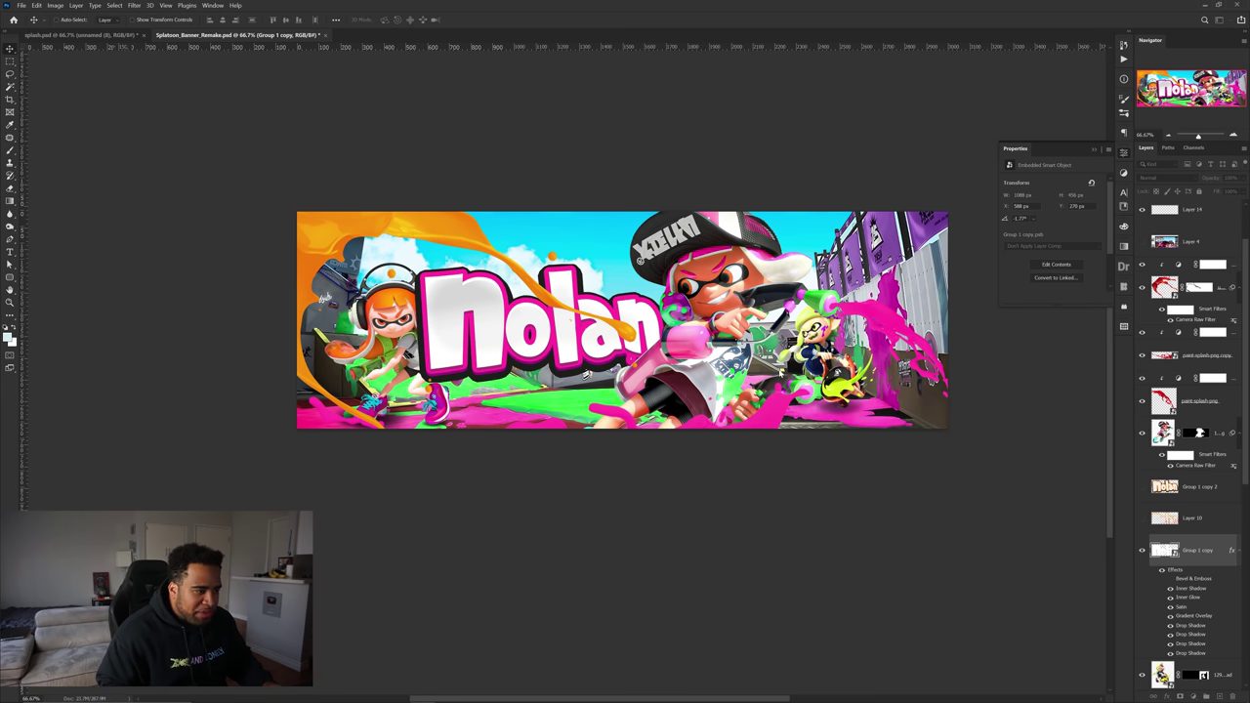
Bring the bio_splash into the banner and place it rotated behind the main character near the upper-right corner
{"action": "scroll", "coordinate": [542, 374], "scroll_direction": "up", "scroll_amount": 1}
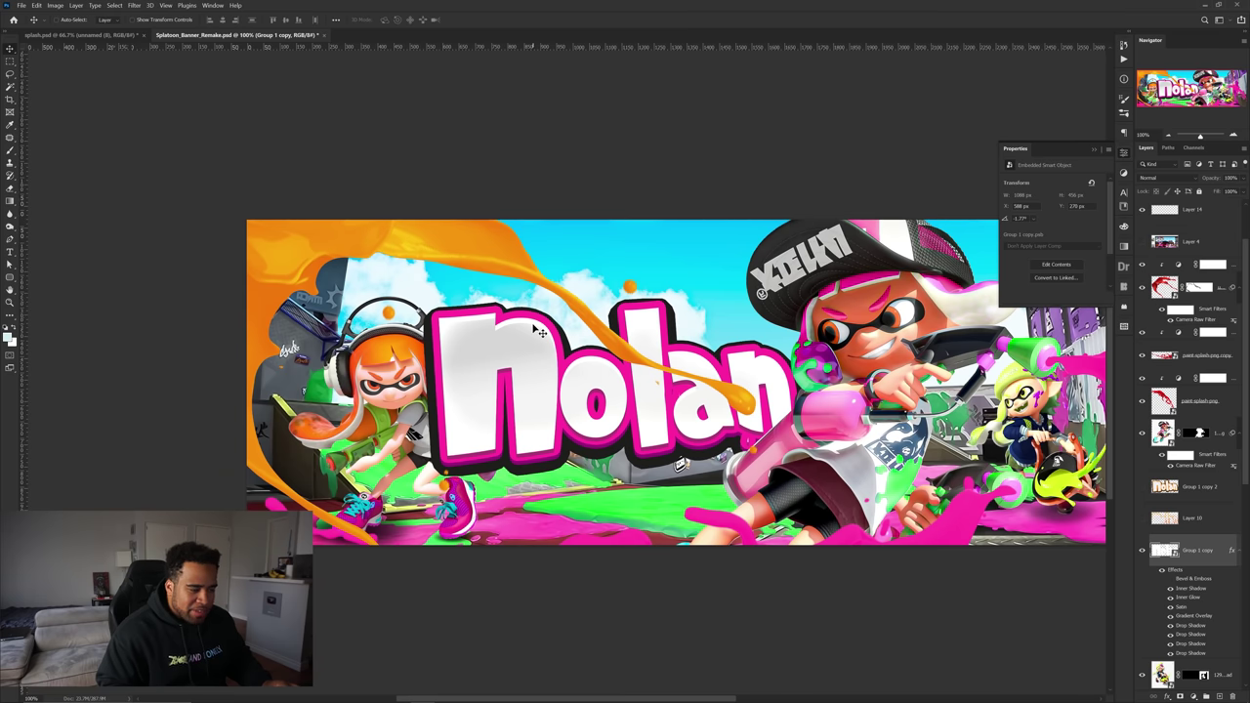
{"action": "scroll", "coordinate": [555, 353], "scroll_direction": "down", "scroll_amount": 2}
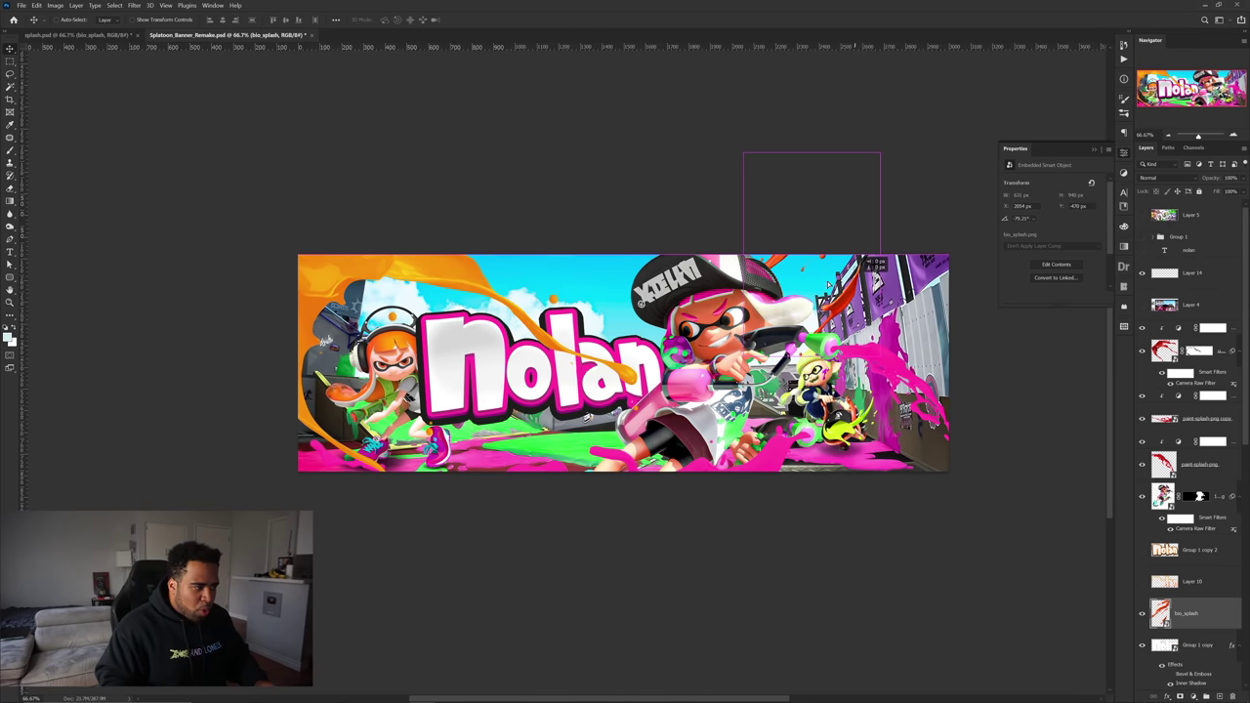
{"action": "left_click", "coordinate": [446, 273]}
{"action": "left_click", "coordinate": [1207, 611]}
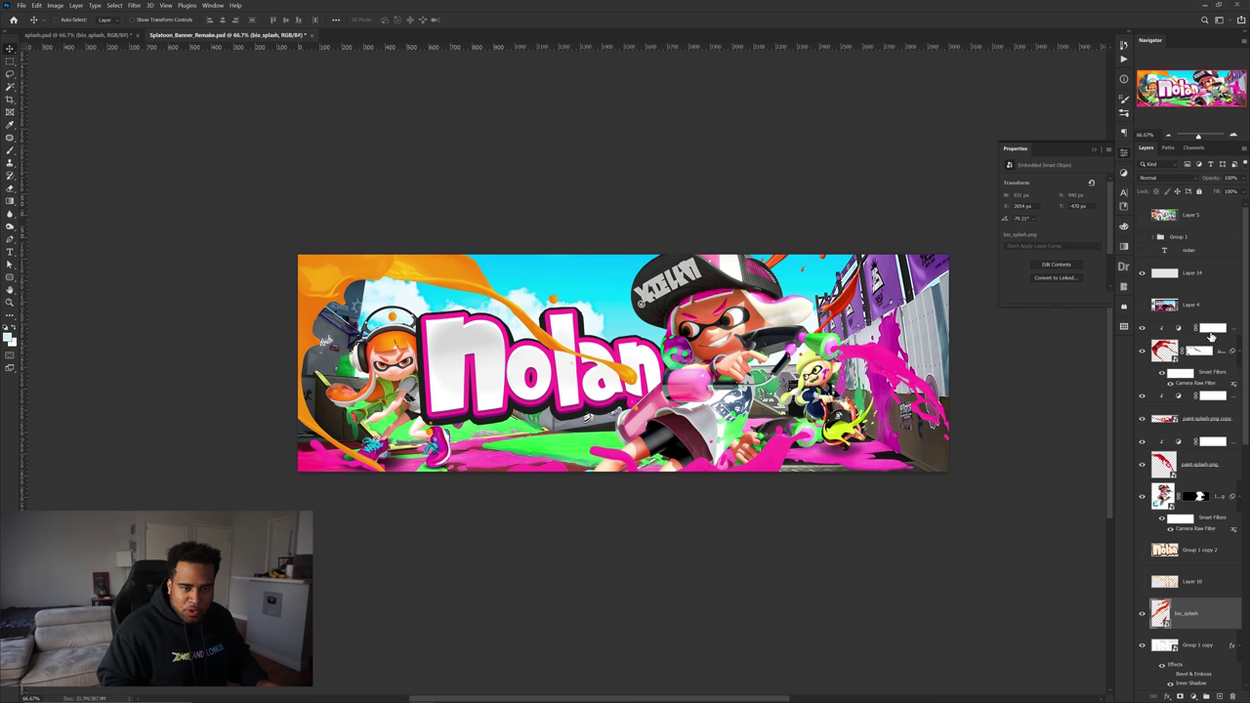
{"action": "left_click_drag", "start_coordinate": [1223, 333], "coordinate": [1202, 596]}
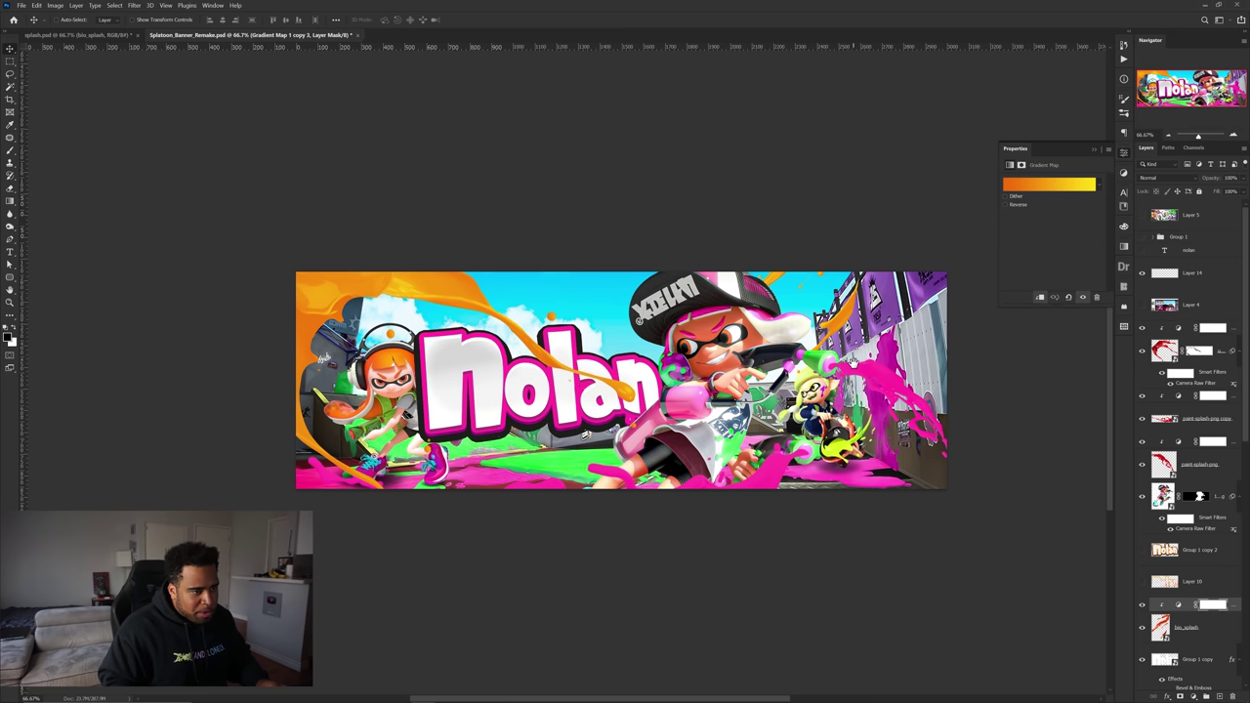
{"action": "left_click_drag", "start_coordinate": [459, 371], "coordinate": [435, 481]}
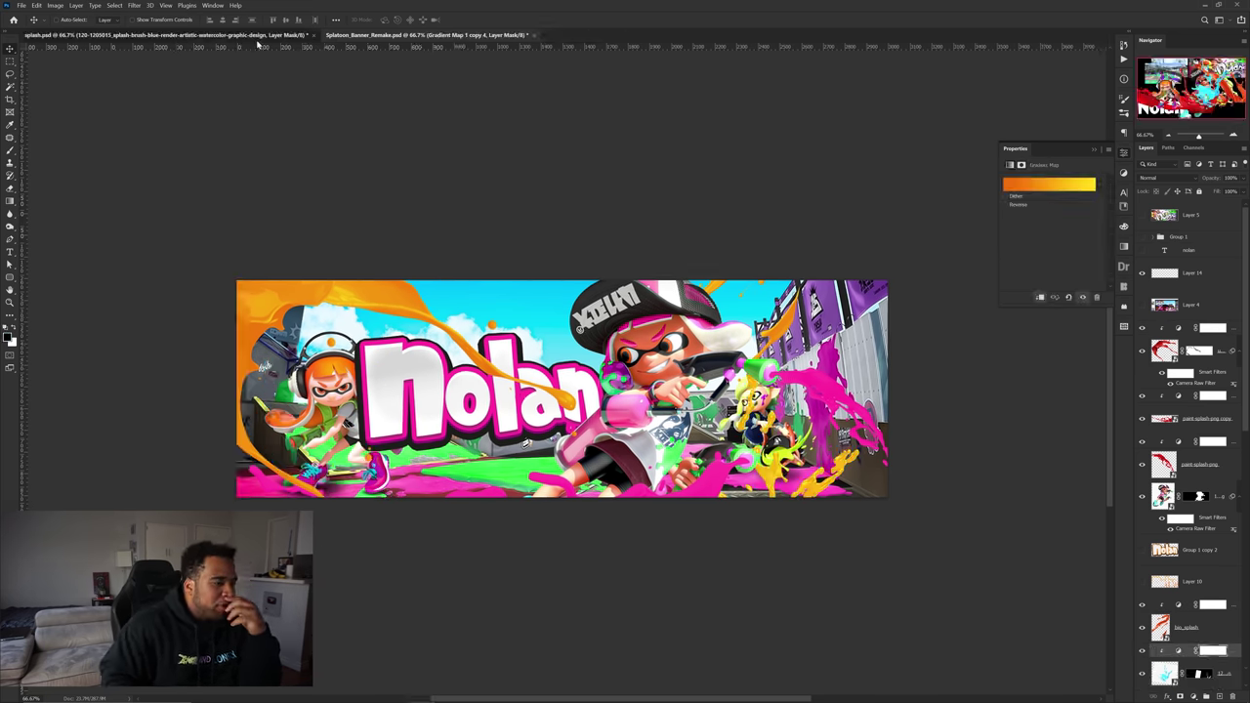
In splash.psd, show the purple 3d-paint-splash layer and select the purple splash apart from its checkered background
{"action": "left_click", "coordinate": [257, 35]}
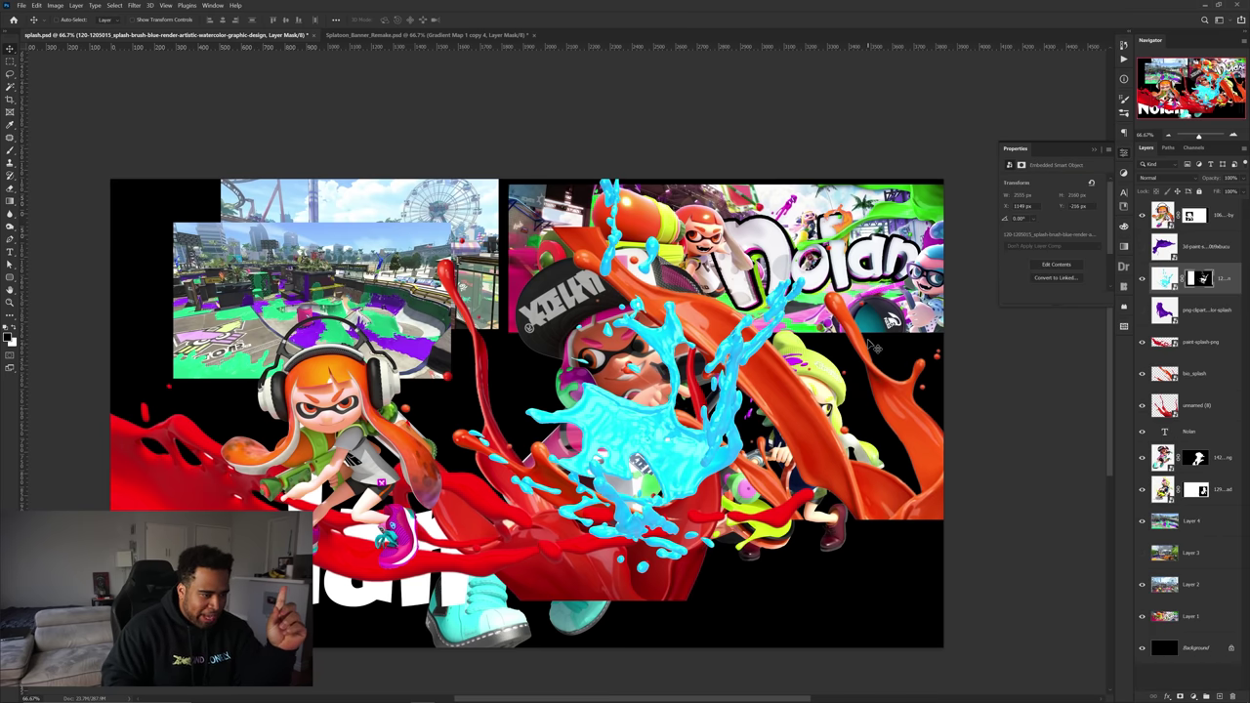
{"action": "left_click", "coordinate": [1143, 247]}
{"action": "left_click", "coordinate": [1142, 247]}
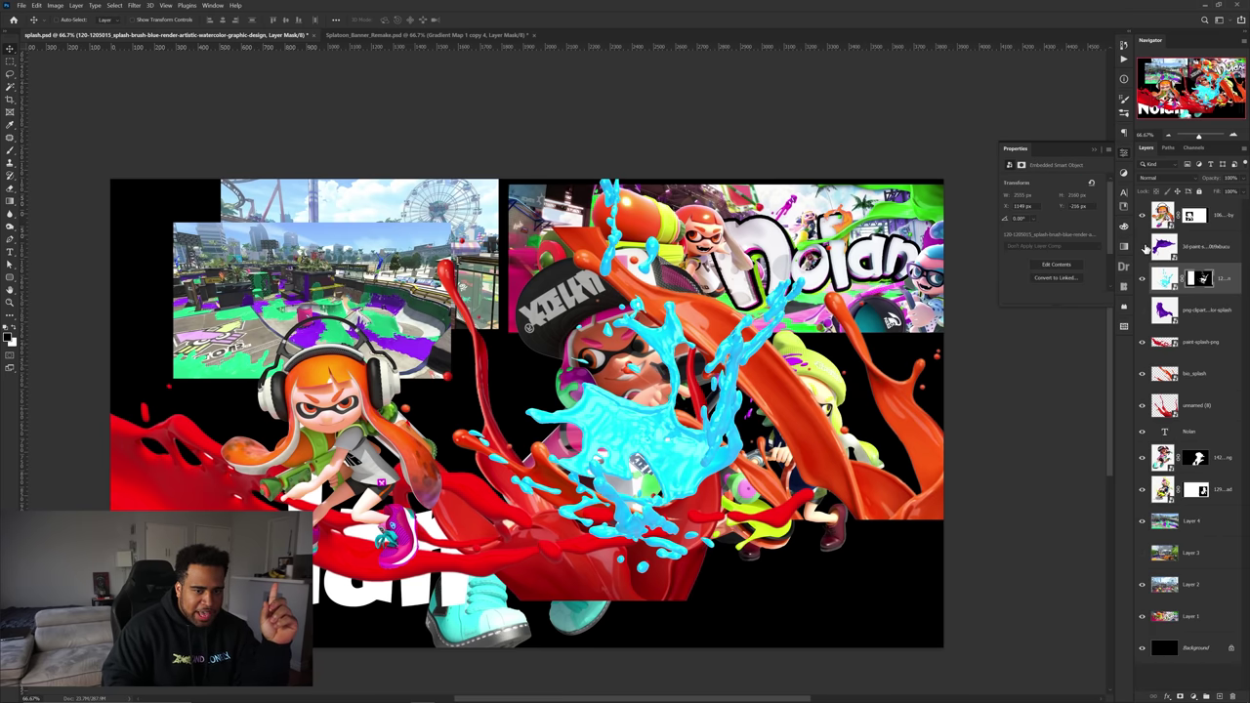
{"action": "left_click", "coordinate": [1142, 247]}
{"action": "left_click", "coordinate": [1190, 247]}
{"action": "left_click_drag", "start_coordinate": [642, 344], "coordinate": [442, 251]}
{"action": "key", "text": "w"}
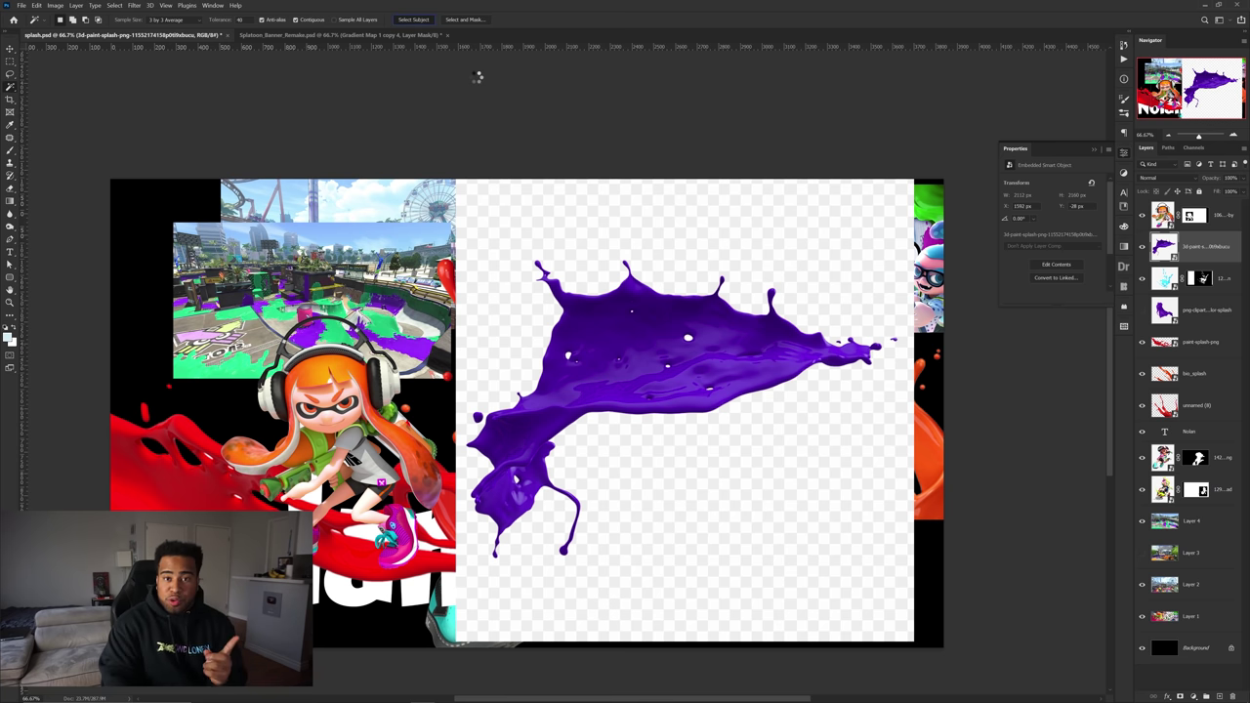
{"action": "left_click", "coordinate": [874, 455]}
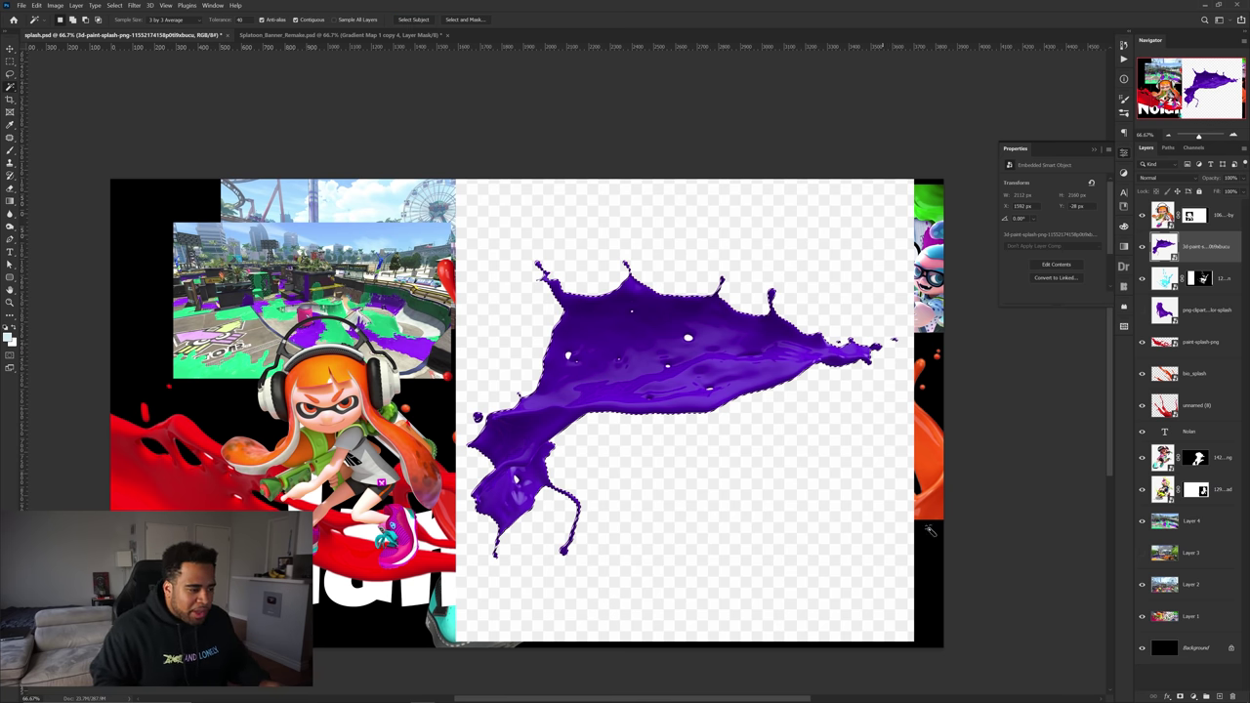
Mask the purple 3d-paint-splash layer to the selected splash shape
{"action": "left_click", "coordinate": [1182, 694]}
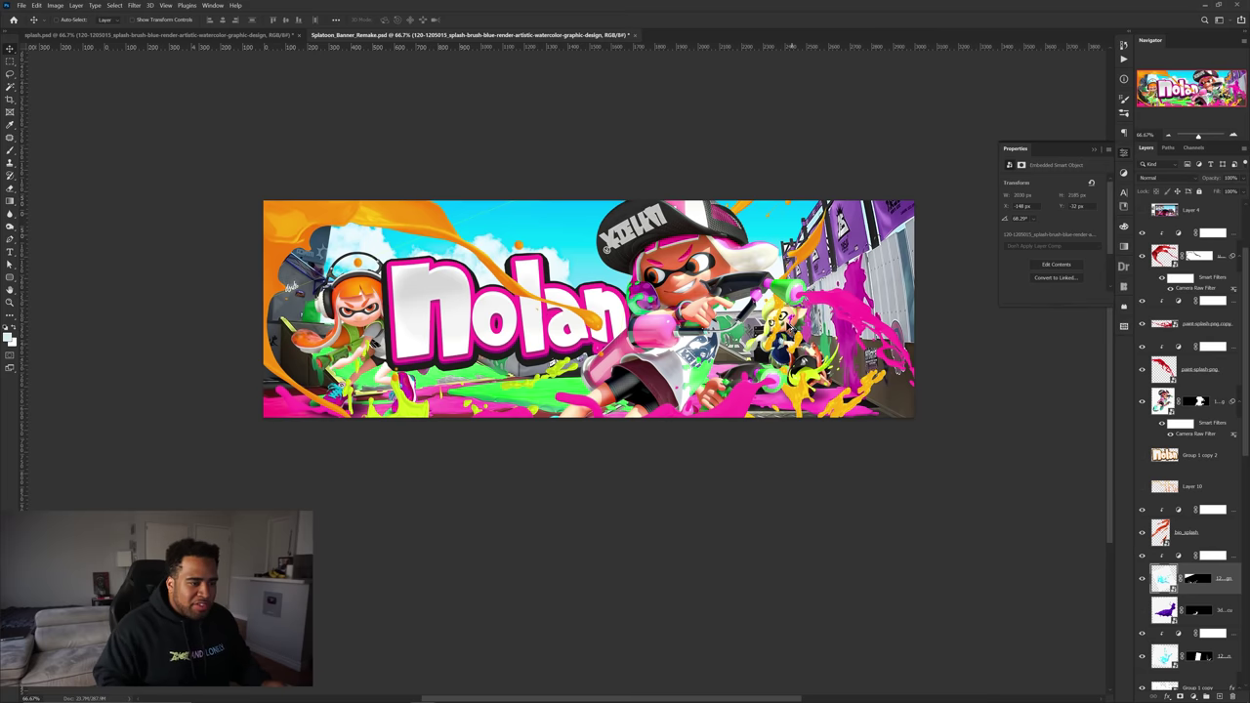
{"action": "scroll", "coordinate": [786, 325], "scroll_direction": "up", "scroll_amount": 1}
{"action": "left_click_drag", "start_coordinate": [789, 337], "coordinate": [784, 354]}
{"action": "key", "text": "ctrl+z"}
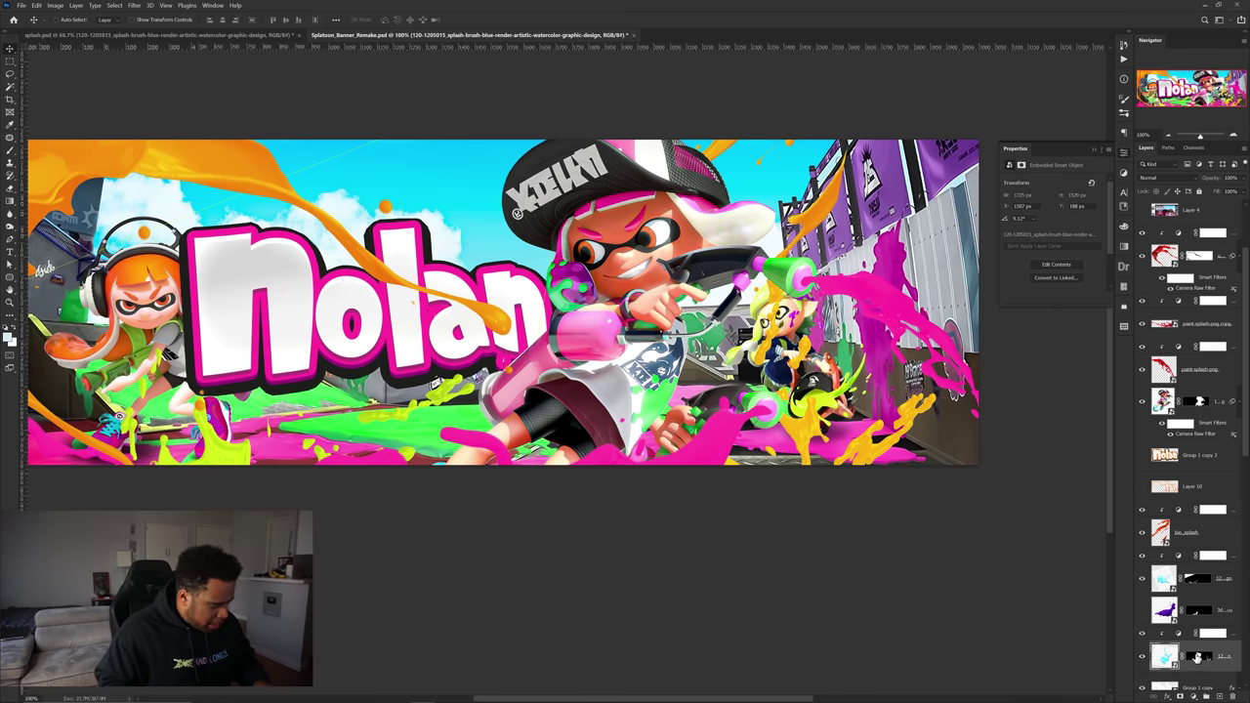
{"action": "left_click", "coordinate": [1196, 656]}
{"action": "key", "text": "b"}
{"action": "scroll", "coordinate": [786, 293], "scroll_direction": "up", "scroll_amount": 2}
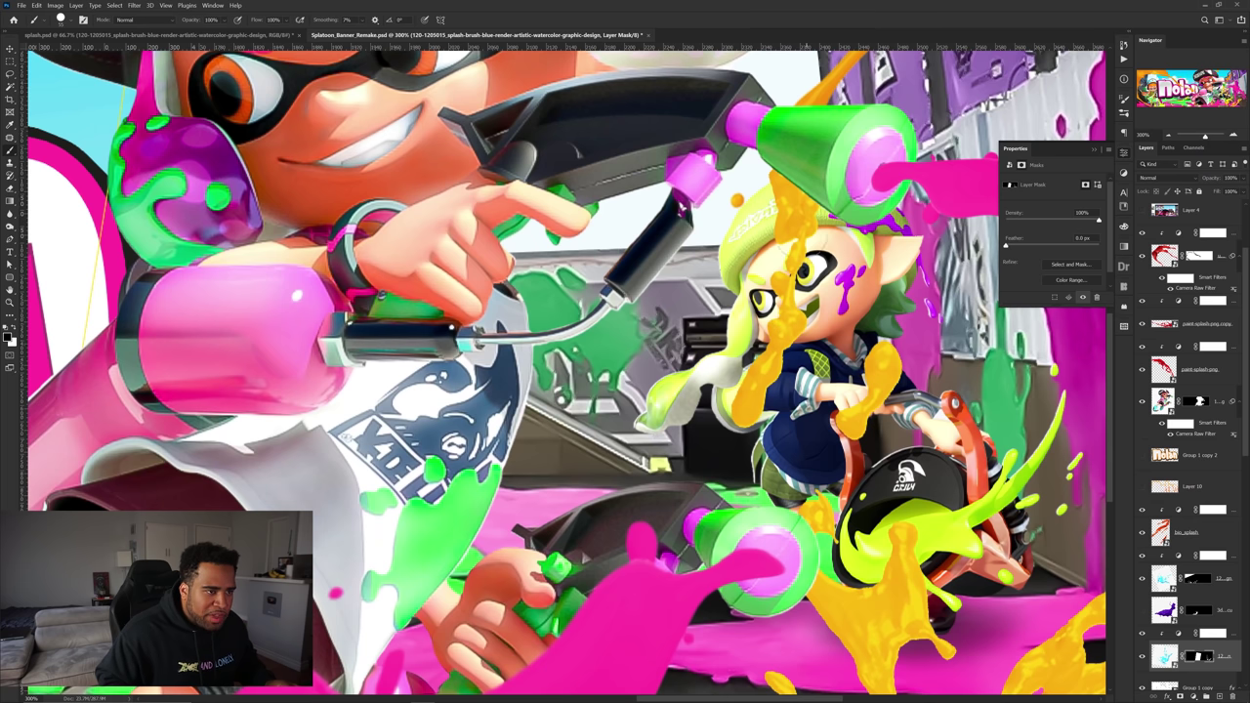
{"action": "left_click_drag", "start_coordinate": [777, 175], "coordinate": [810, 211]}
{"action": "left_click_drag", "start_coordinate": [771, 384], "coordinate": [705, 358]}
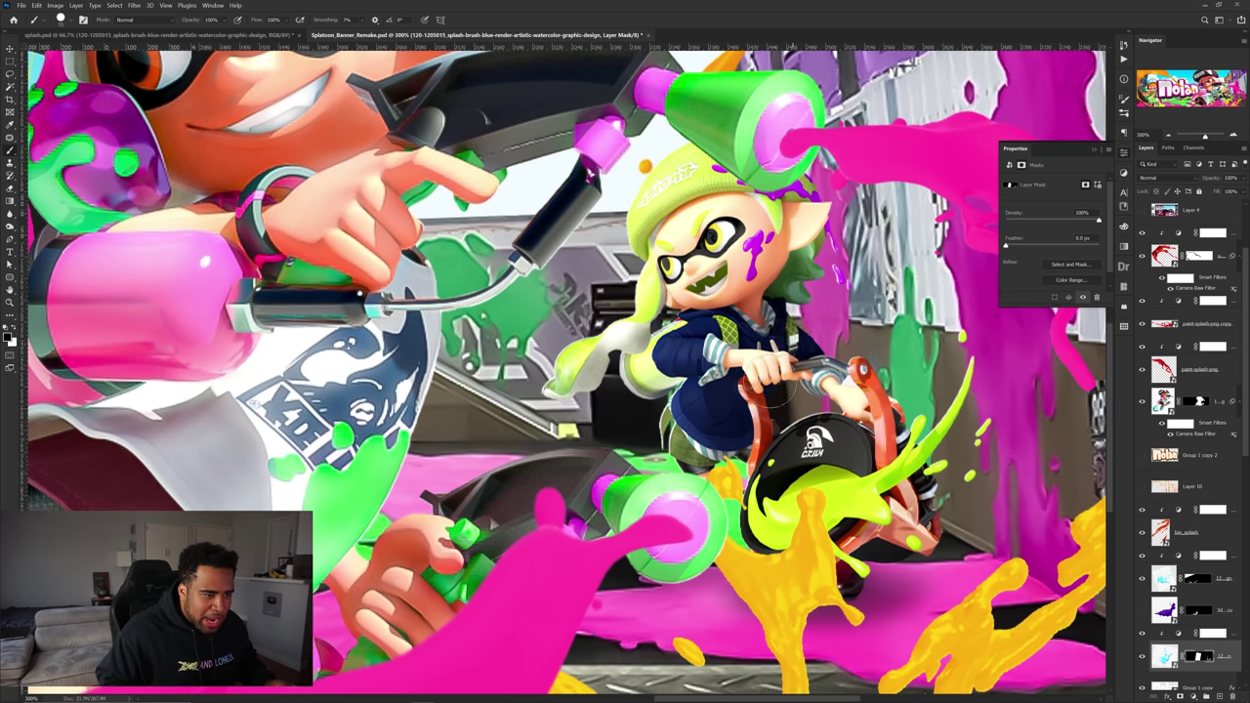
{"action": "scroll", "coordinate": [584, 325], "scroll_direction": "down", "scroll_amount": 5}
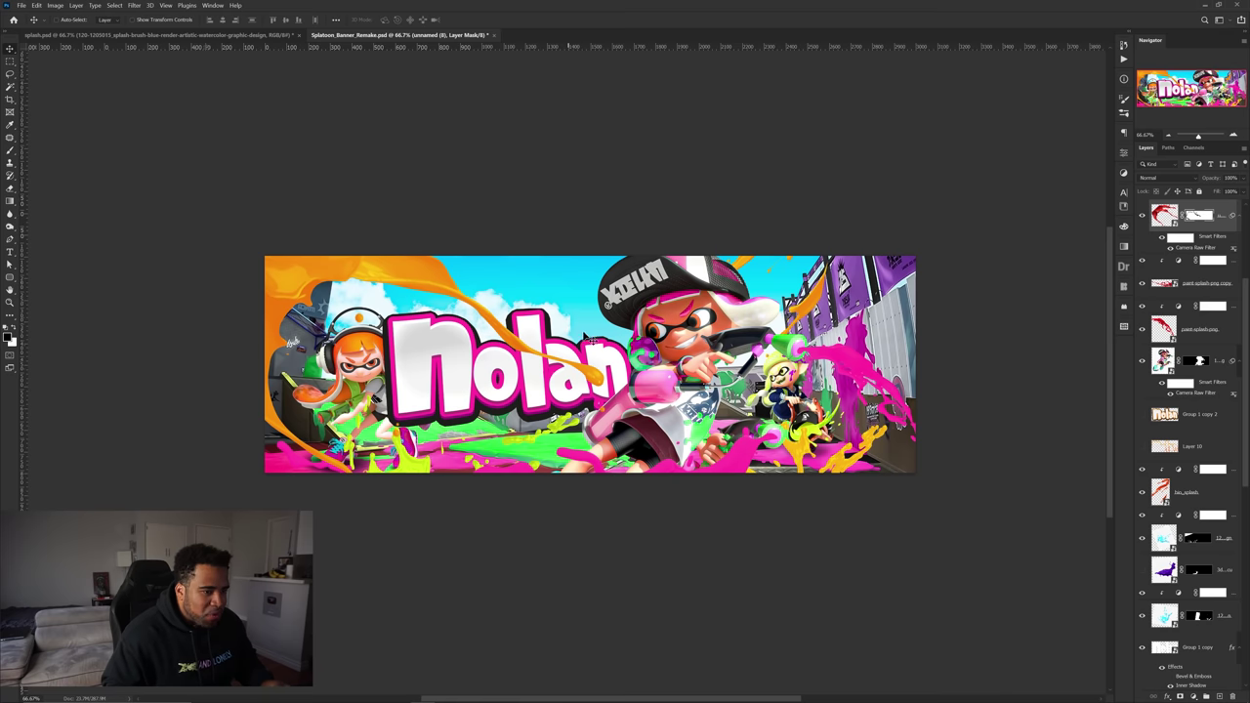
Save the banner document
{"action": "key", "text": "ctrl+s"}
{"action": "left_click_drag", "start_coordinate": [585, 324], "coordinate": [582, 309]}
{"action": "scroll", "coordinate": [611, 342], "scroll_direction": "up", "scroll_amount": 1}
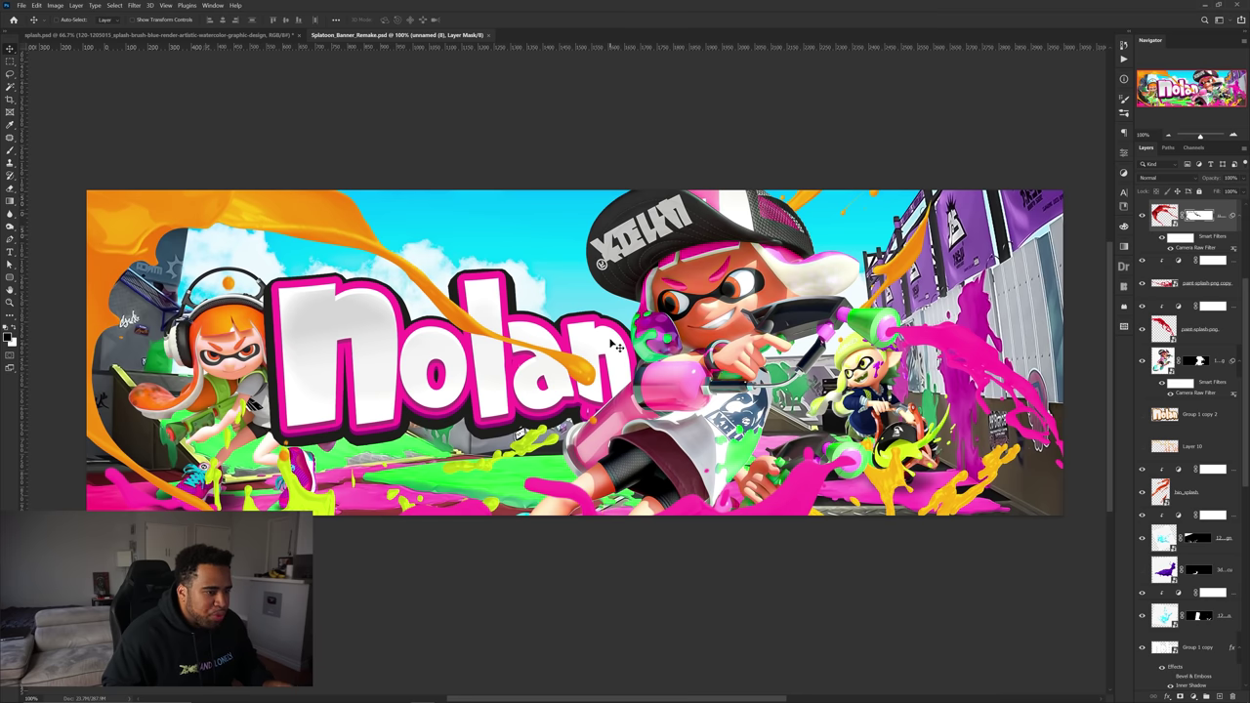
Paint black on Layer 17 across the wall and floor behind the yellow-haired character
{"action": "key", "text": "ctrl+minus"}
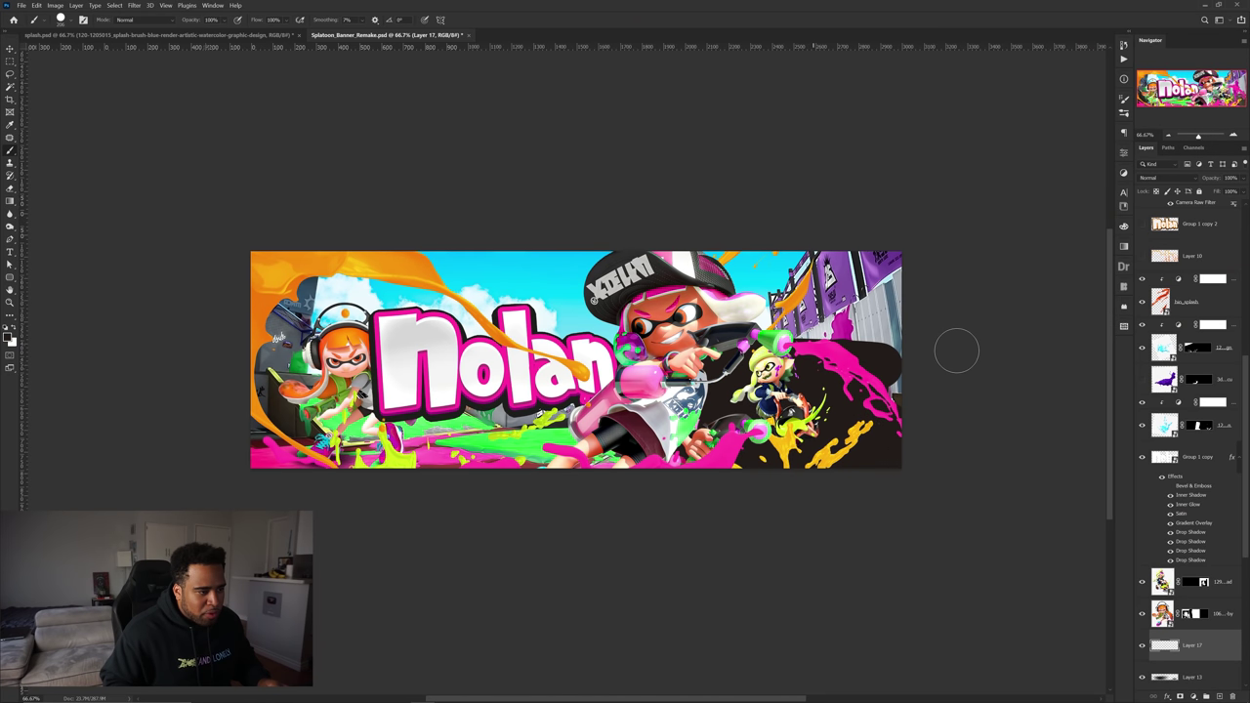
{"action": "mouse_move", "coordinate": [957, 350]}
{"action": "left_mouse_down"}
{"action": "mouse_move", "coordinate": [974, 413]}
{"action": "mouse_move", "coordinate": [951, 313]}
{"action": "mouse_move", "coordinate": [933, 306]}
{"action": "mouse_move", "coordinate": [903, 321]}
{"action": "left_mouse_up"}
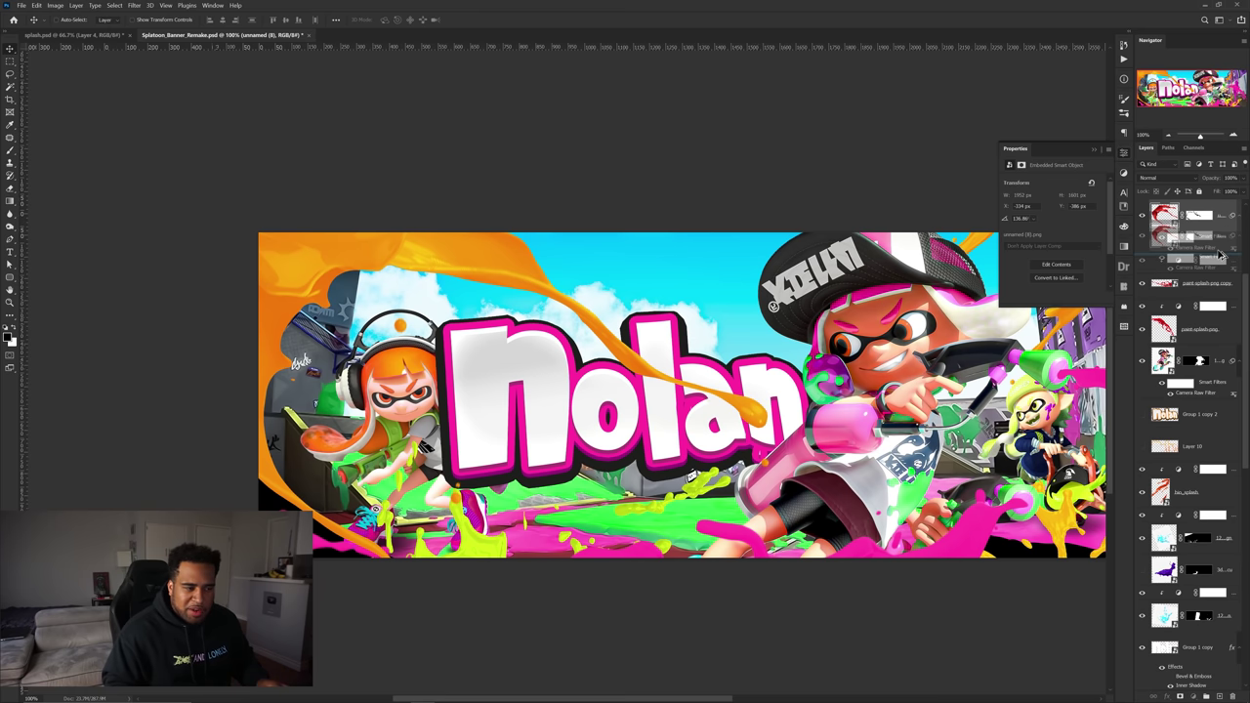
Duplicate the unnamed (8) splash beneath the orange one, offset it slightly downward and apply a Blur filter for a drop shadow
{"action": "key", "text": "ctrl+j"}
{"action": "left_click_drag", "start_coordinate": [703, 372], "coordinate": [757, 342]}
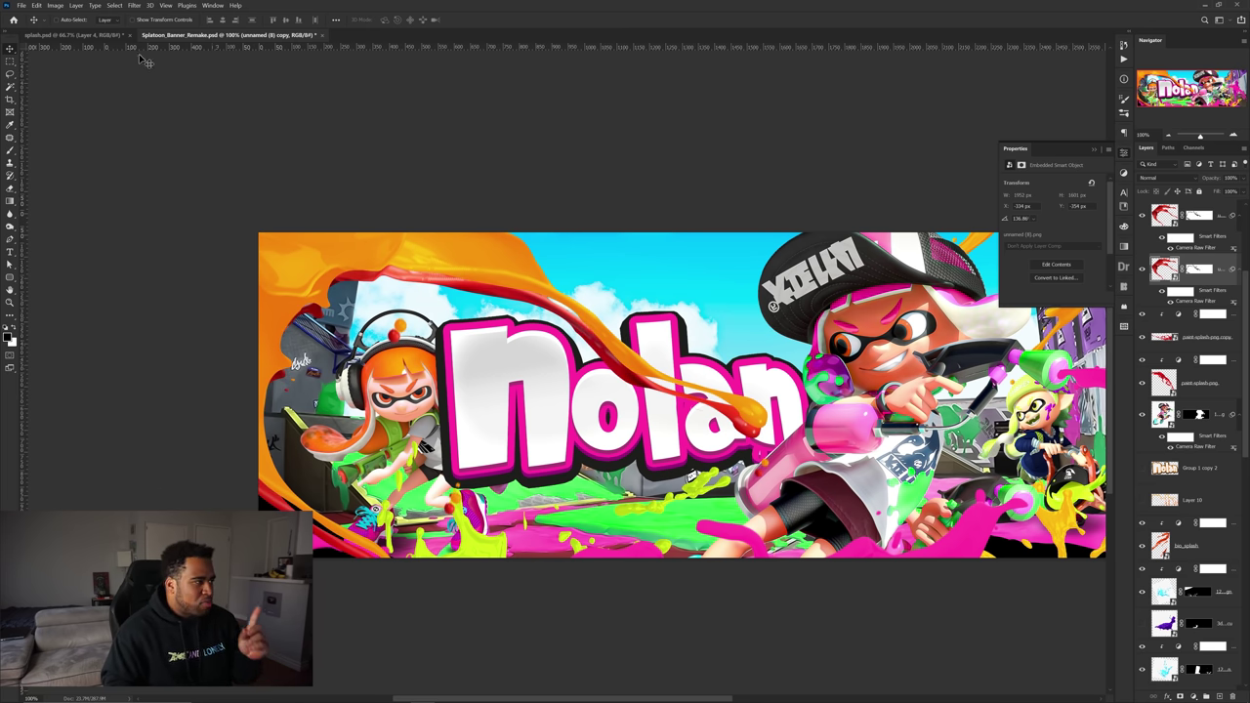
{"action": "left_click", "coordinate": [133, 6]}
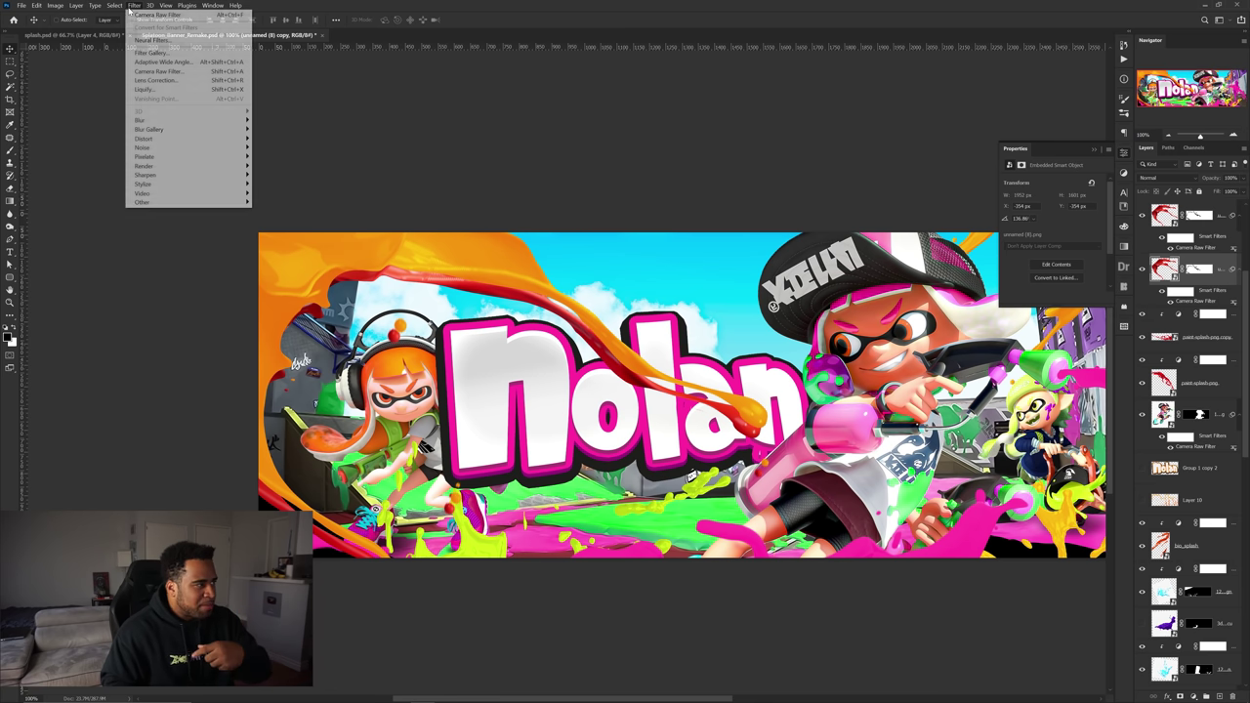
{"action": "mouse_move", "coordinate": [150, 121]}
{"action": "left_click", "coordinate": [277, 156]}
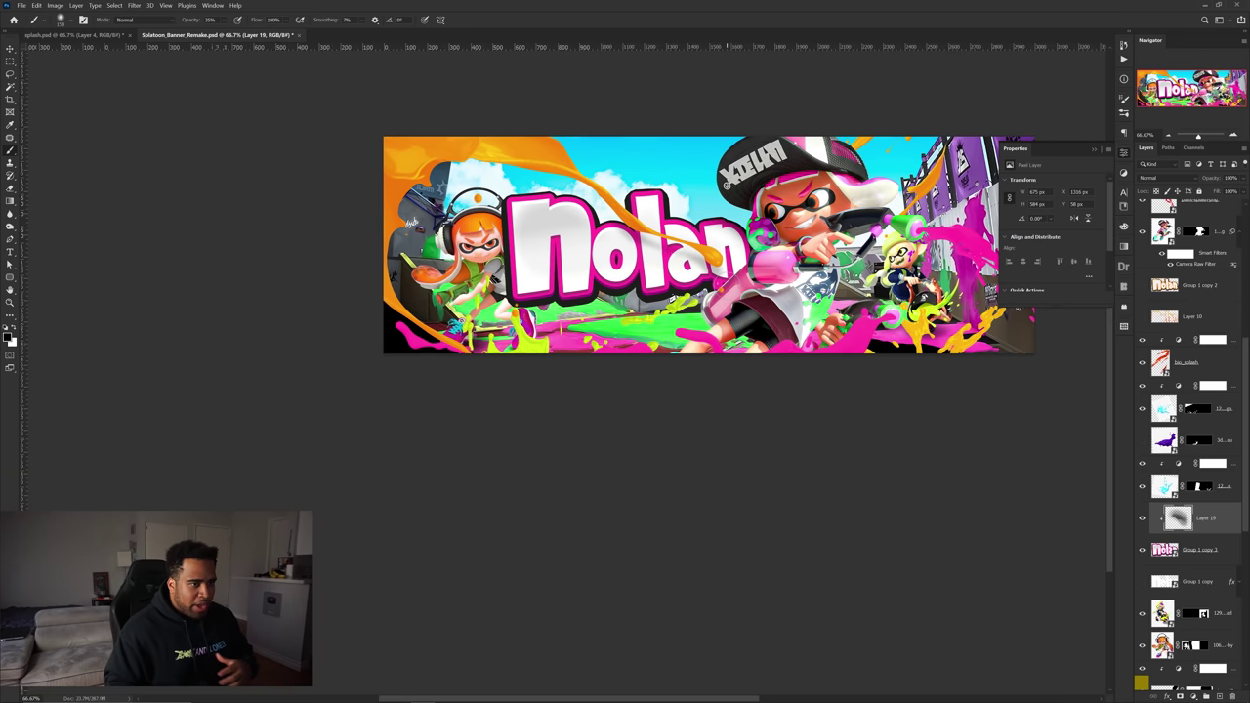
Brush soft black shading onto the layer clipped to the name lettering, near its end behind the main character
{"action": "left_click_drag", "start_coordinate": [767, 293], "coordinate": [695, 337]}
{"action": "scroll", "coordinate": [634, 278], "scroll_direction": "up", "scroll_amount": 2}
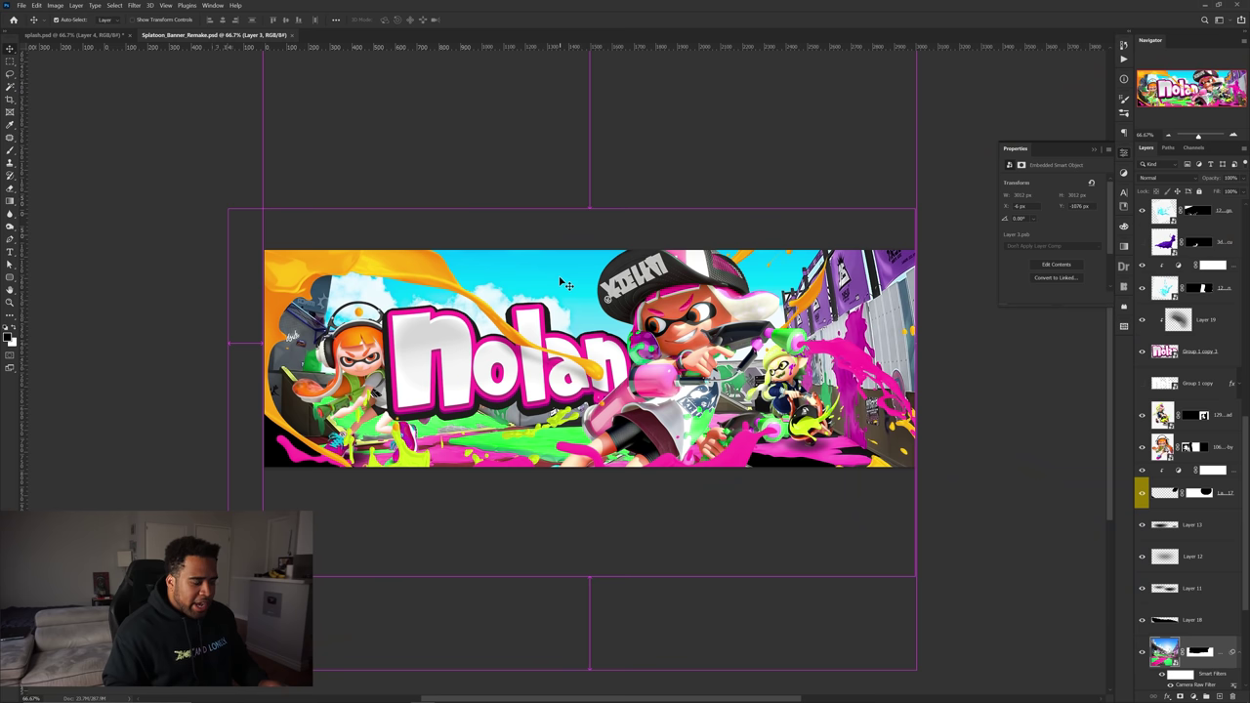
Try repositioning the masked Layer 3 stage image behind the characters, and undo the move
{"action": "left_click", "coordinate": [1141, 652]}
{"action": "left_click_drag", "start_coordinate": [913, 500], "coordinate": [551, 348]}
{"action": "scroll", "coordinate": [801, 479], "scroll_direction": "down", "scroll_amount": 1}
{"action": "left_click_drag", "start_coordinate": [694, 375], "coordinate": [538, 349]}
{"action": "left_click_drag", "start_coordinate": [628, 349], "coordinate": [682, 402]}
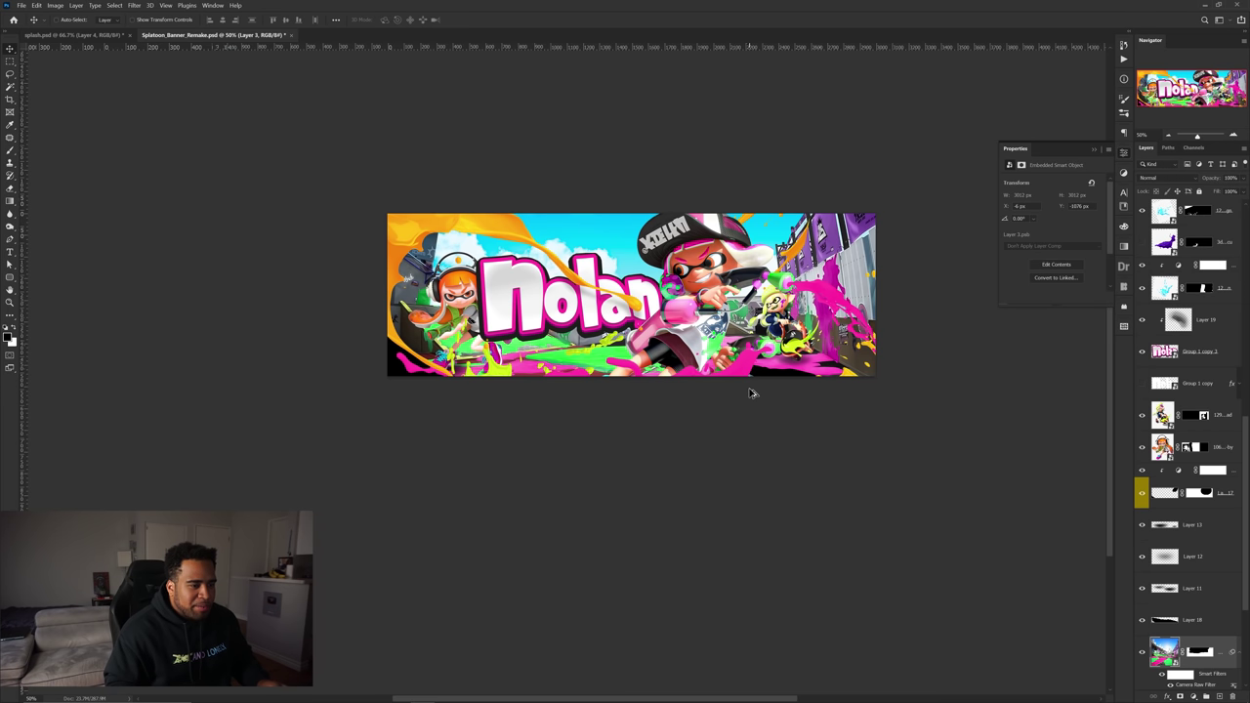
{"action": "scroll", "coordinate": [748, 388], "scroll_direction": "up", "scroll_amount": 1}
{"action": "left_click_drag", "start_coordinate": [868, 297], "coordinate": [869, 300]}
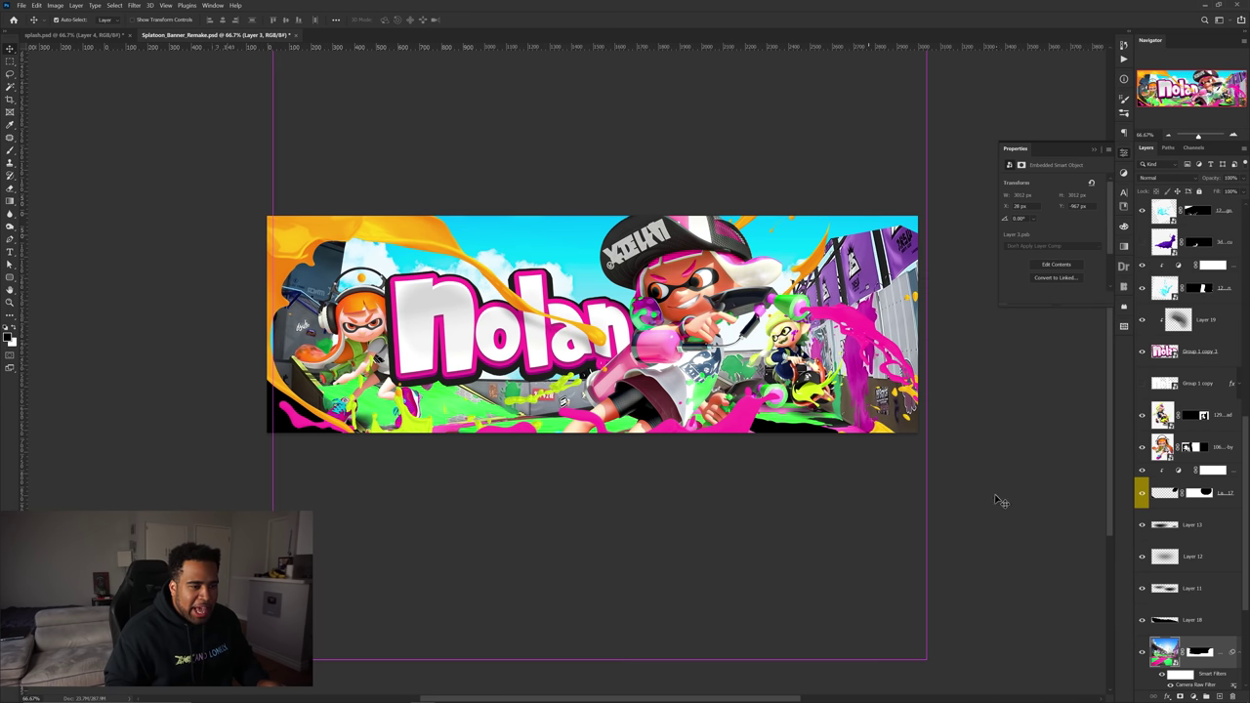
{"action": "key", "text": "ctrl+z"}
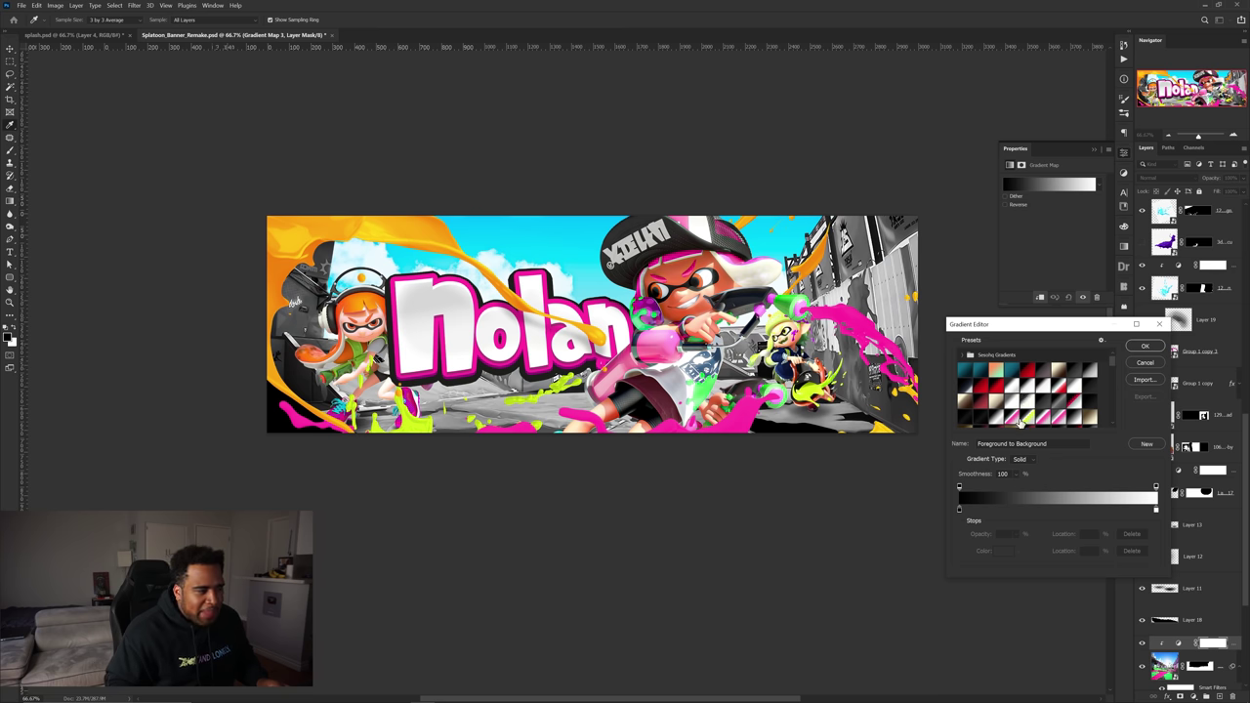
Recolour the end stops of the gradient map clipped to the stage image for a pale grey-white backdrop
{"action": "left_click", "coordinate": [959, 510]}
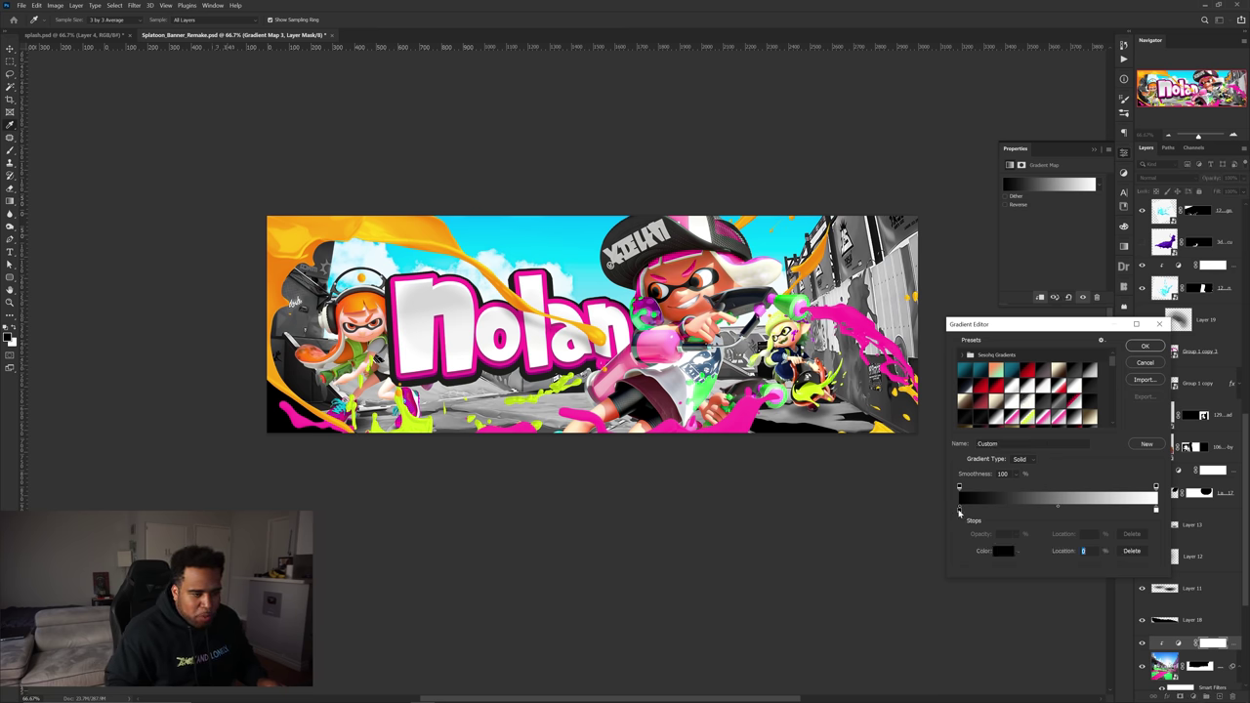
{"action": "left_click", "coordinate": [1156, 510]}
{"action": "left_click", "coordinate": [959, 510]}
{"action": "left_click", "coordinate": [1158, 511]}
{"action": "double_click", "coordinate": [1158, 512]}
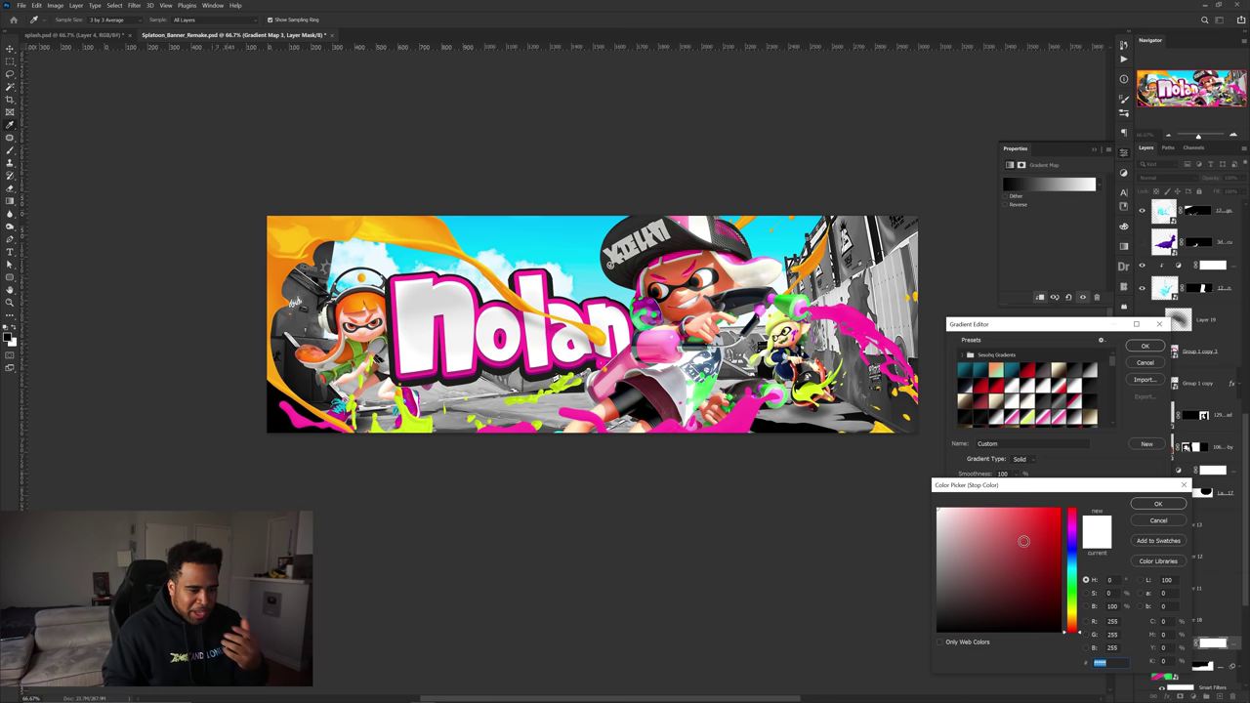
{"action": "type", "text": "9b9b9b"}
{"action": "mouse_move", "coordinate": [967, 558]}
{"action": "left_mouse_down"}
{"action": "mouse_move", "coordinate": [903, 556]}
{"action": "mouse_move", "coordinate": [913, 569]}
{"action": "left_mouse_up"}
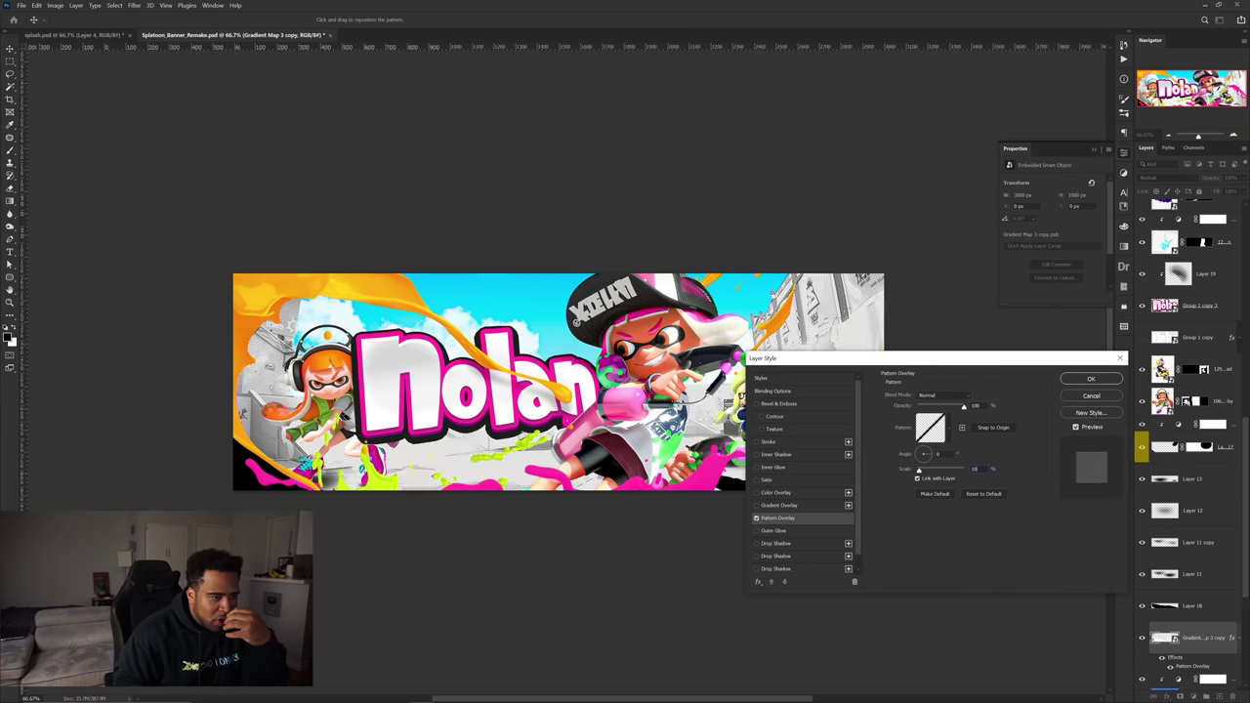
Give the Gradient Map 3 copy layer a small black-dot Pattern Overlay in Normal mode at 100% opacity with a larger scale
{"action": "left_click", "coordinate": [947, 471]}
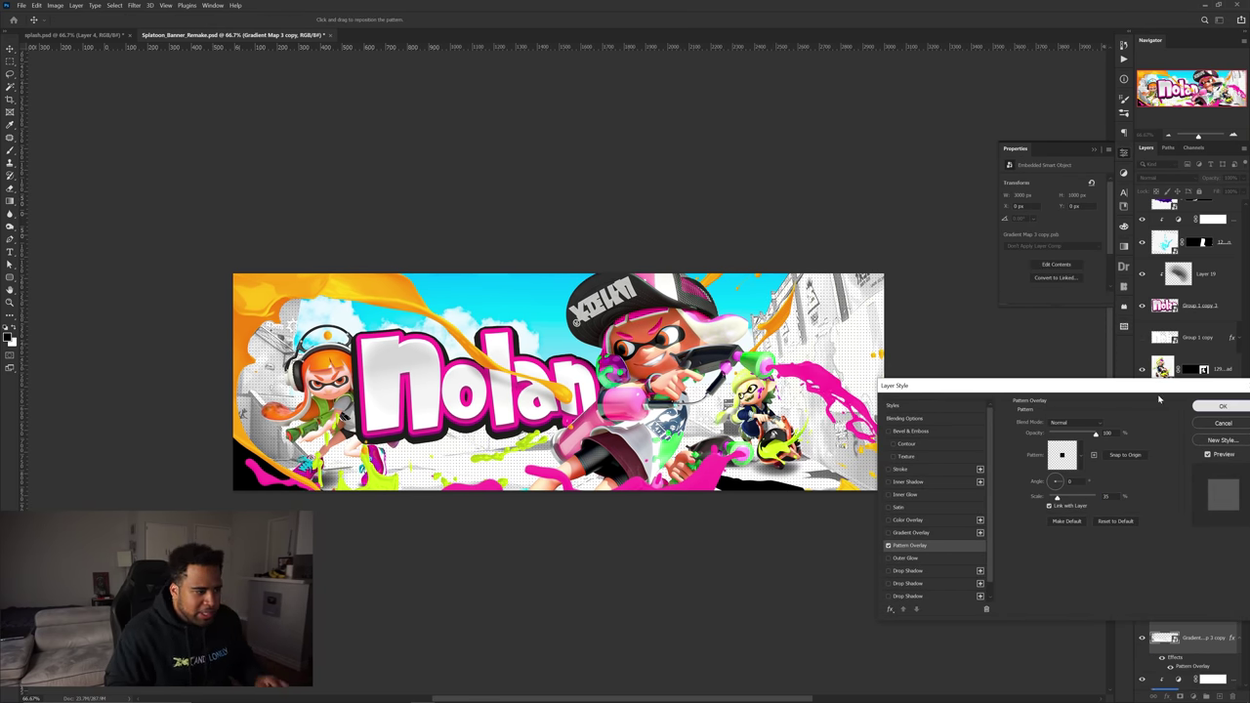
{"action": "left_click", "coordinate": [1220, 406]}
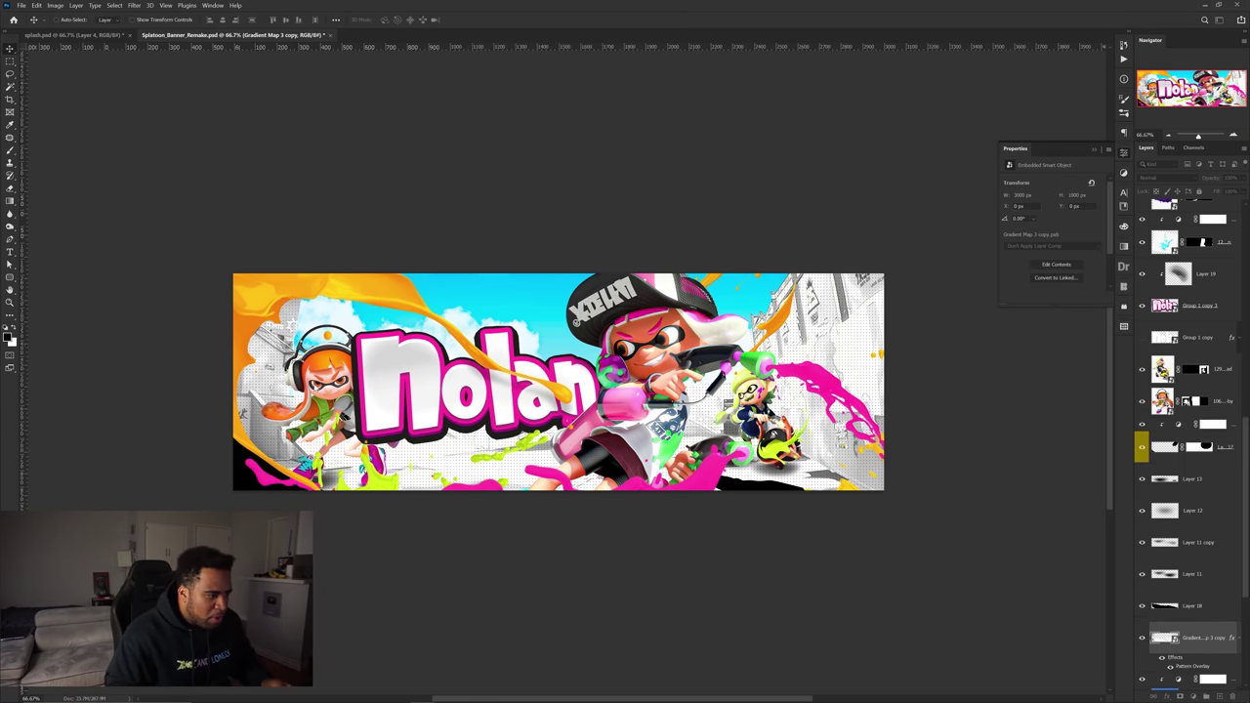
Examine the dotted pattern on the stage background closely and across the whole banner
{"action": "scroll", "coordinate": [420, 485], "scroll_direction": "up", "scroll_amount": 3}
{"action": "scroll", "coordinate": [455, 455], "scroll_direction": "down", "scroll_amount": 2}
{"action": "scroll", "coordinate": [582, 393], "scroll_direction": "down", "scroll_amount": 3}
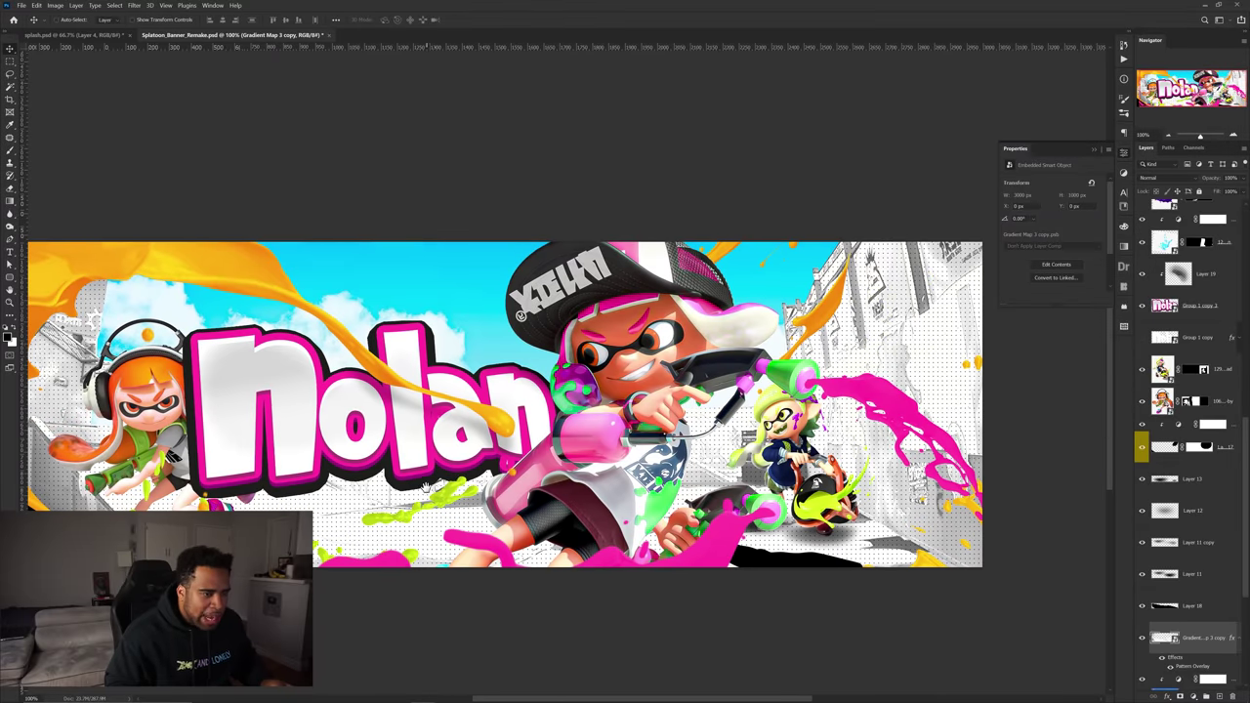
{"action": "scroll", "coordinate": [578, 439], "scroll_direction": "up", "scroll_amount": 1}
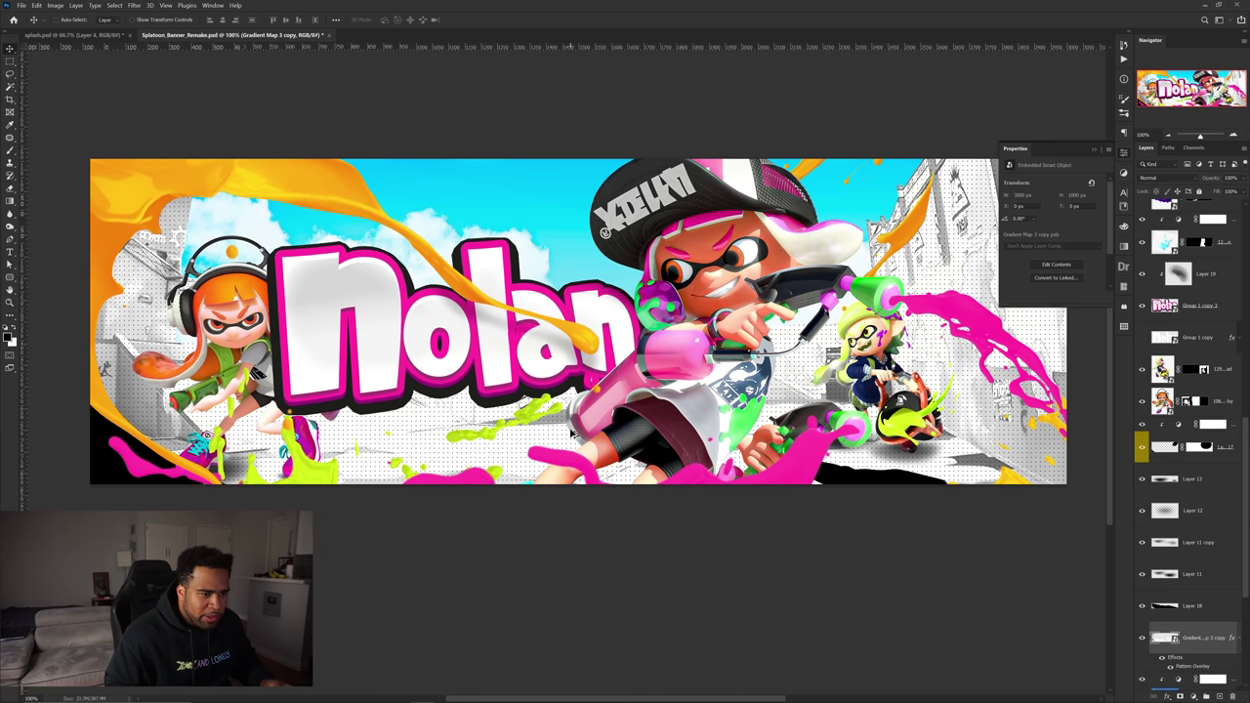
{"action": "scroll", "coordinate": [578, 440], "scroll_direction": "down", "scroll_amount": 1}
{"action": "scroll", "coordinate": [865, 427], "scroll_direction": "up", "scroll_amount": 1}
{"action": "scroll", "coordinate": [864, 427], "scroll_direction": "down", "scroll_amount": 1}
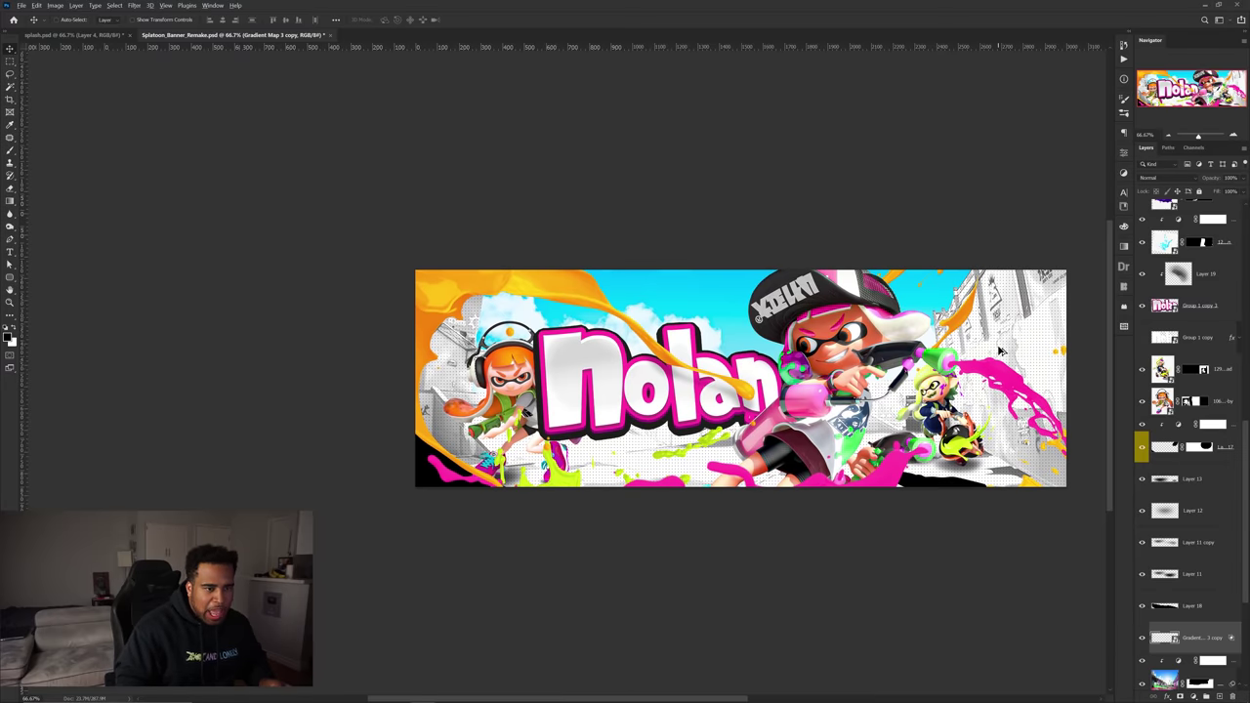
{"action": "scroll", "coordinate": [988, 371], "scroll_direction": "up", "scroll_amount": 1}
{"action": "scroll", "coordinate": [1003, 351], "scroll_direction": "down", "scroll_amount": 1}
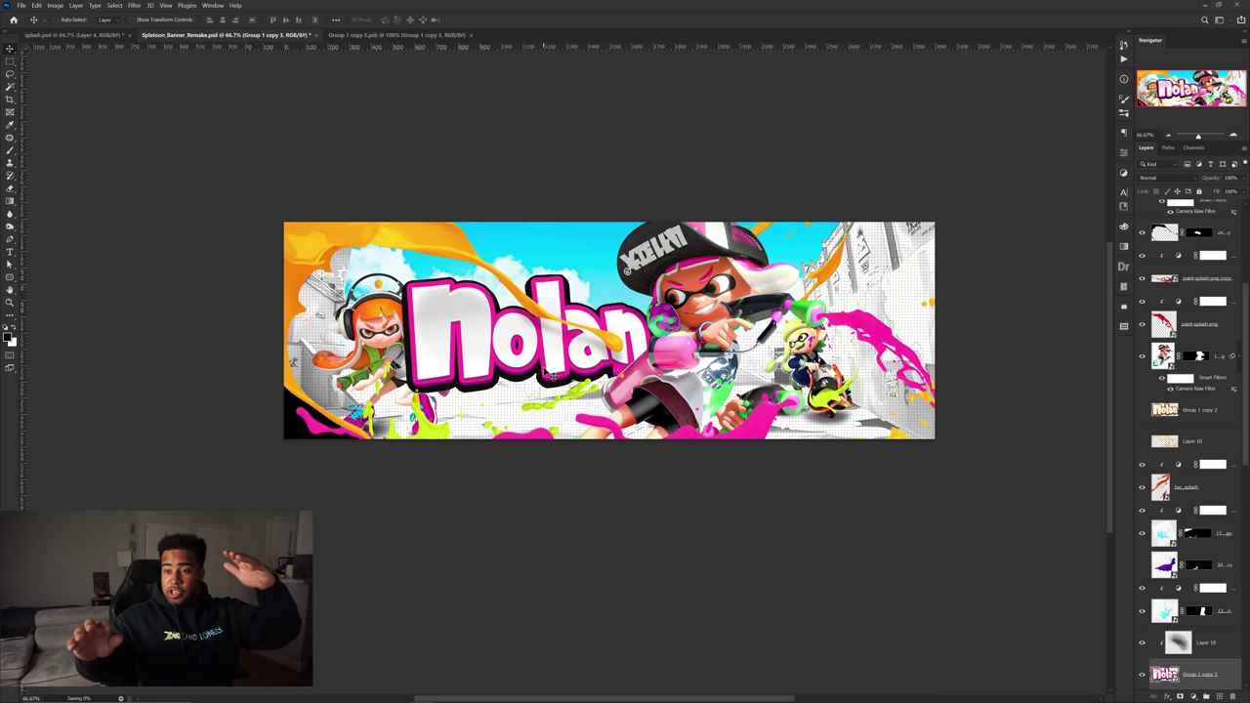
{"action": "left_click_drag", "start_coordinate": [595, 367], "coordinate": [630, 389]}
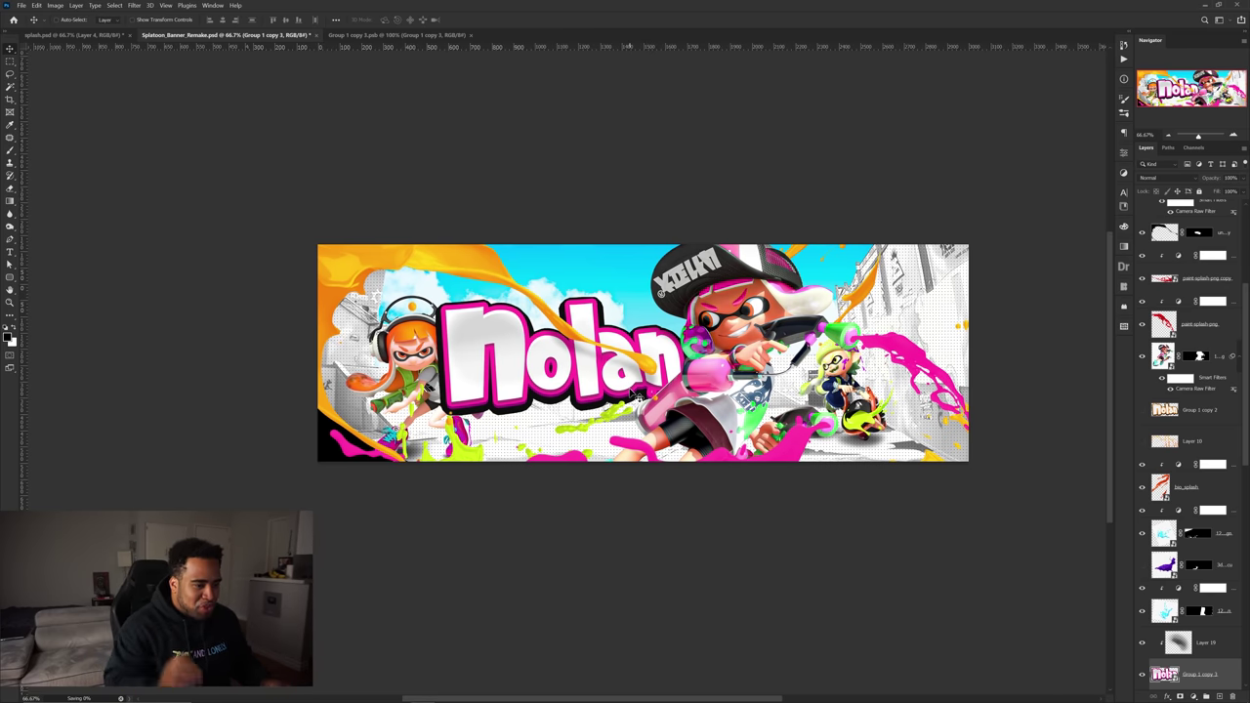
{"action": "left_click", "coordinate": [117, 35]}
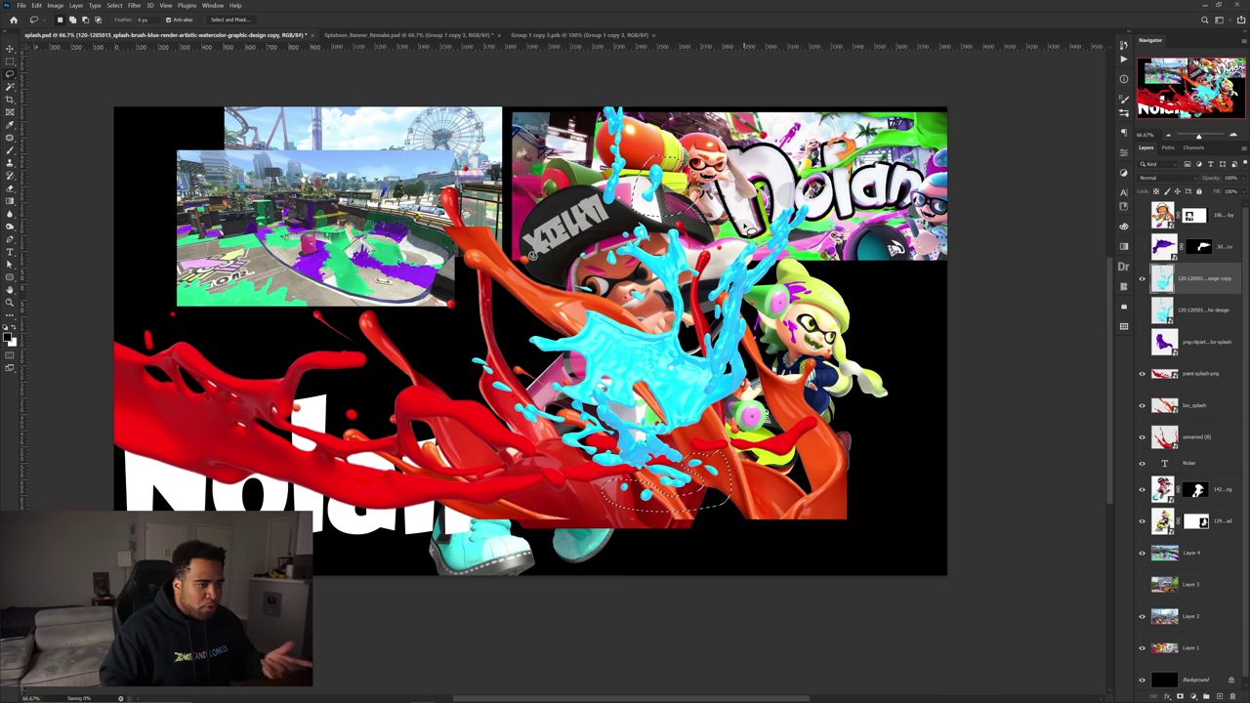
{"action": "right_click", "coordinate": [773, 250]}
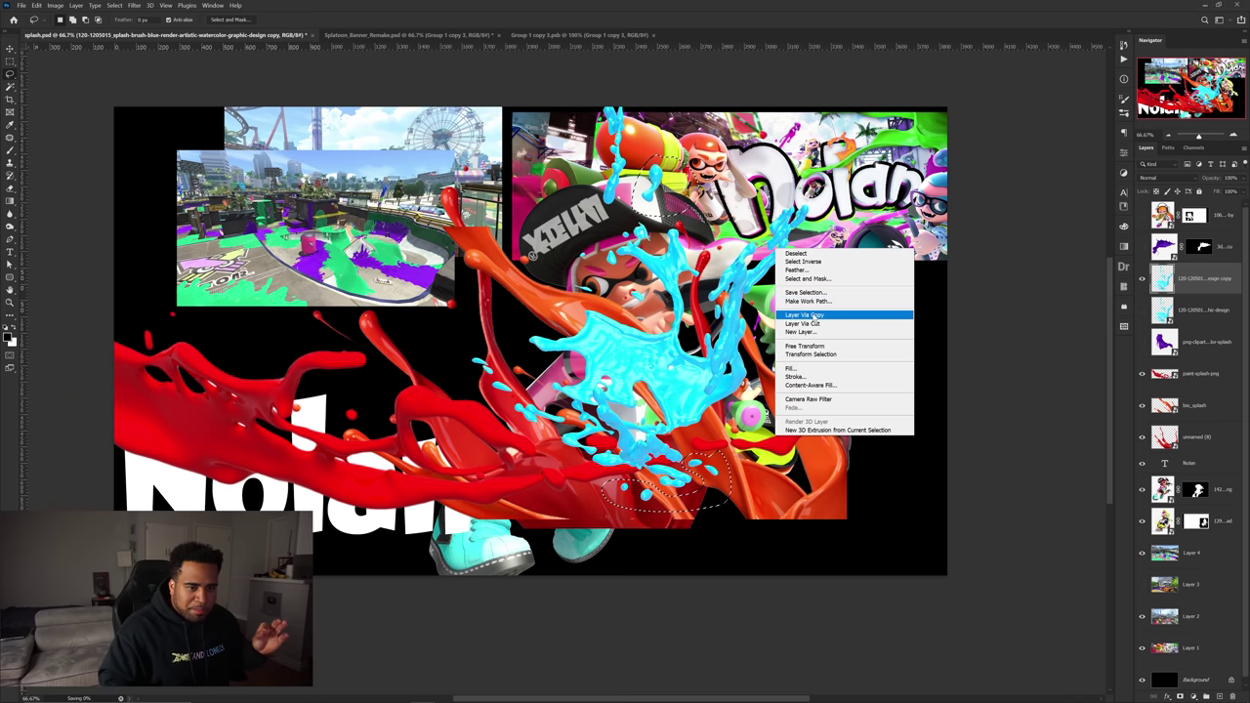
{"action": "left_click", "coordinate": [815, 314]}
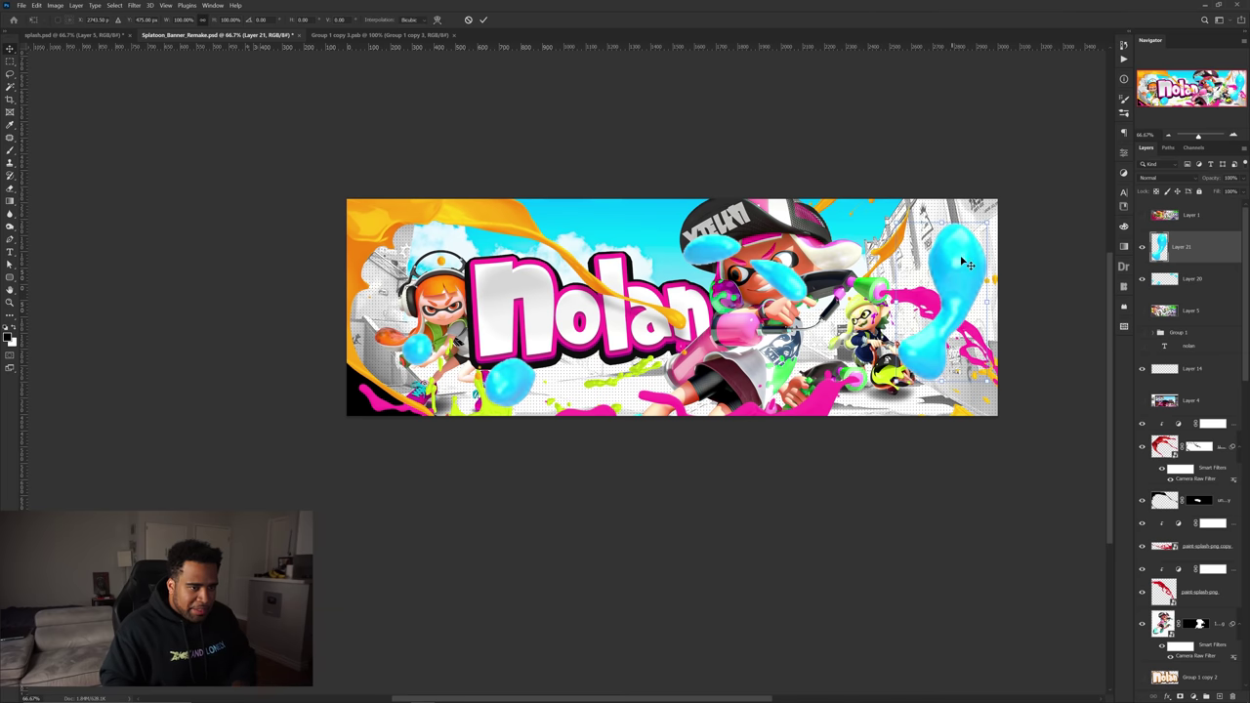
Scale the large blue droplet in the banner to about 146%, rotate it about 36° and place it over the lower-right corner
{"action": "left_click_drag", "start_coordinate": [1016, 289], "coordinate": [1011, 352]}
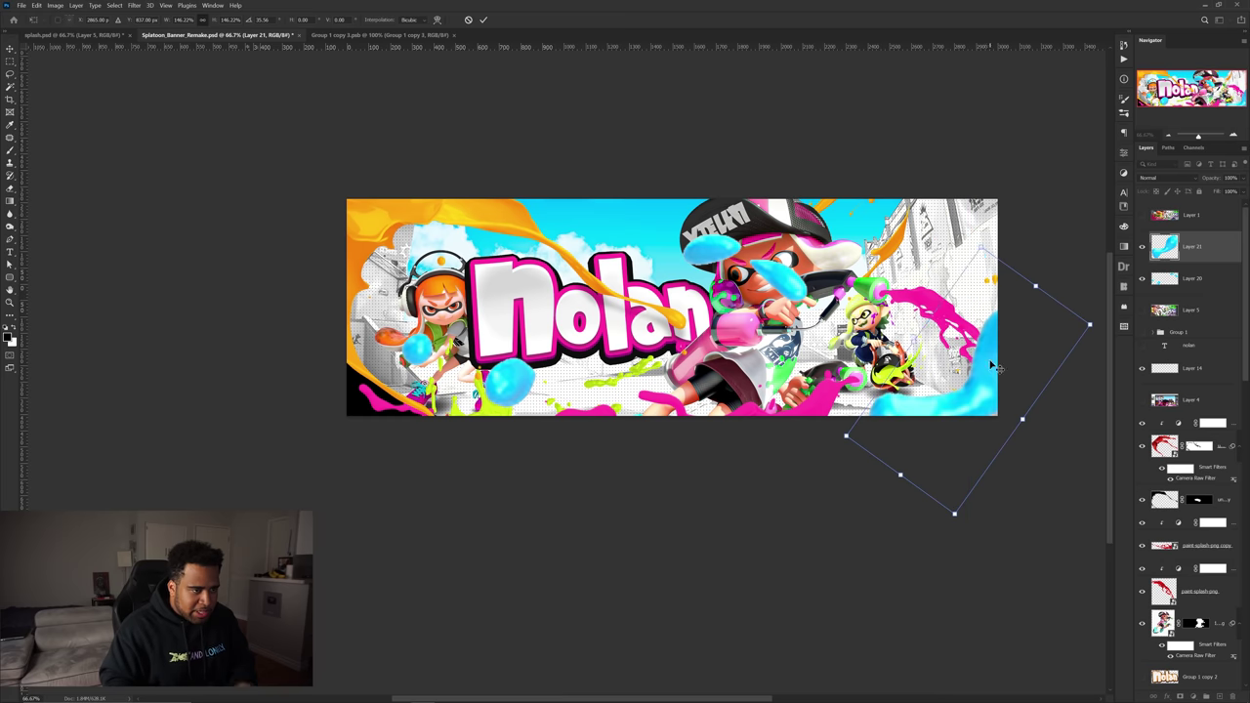
{"action": "key", "text": "Return"}
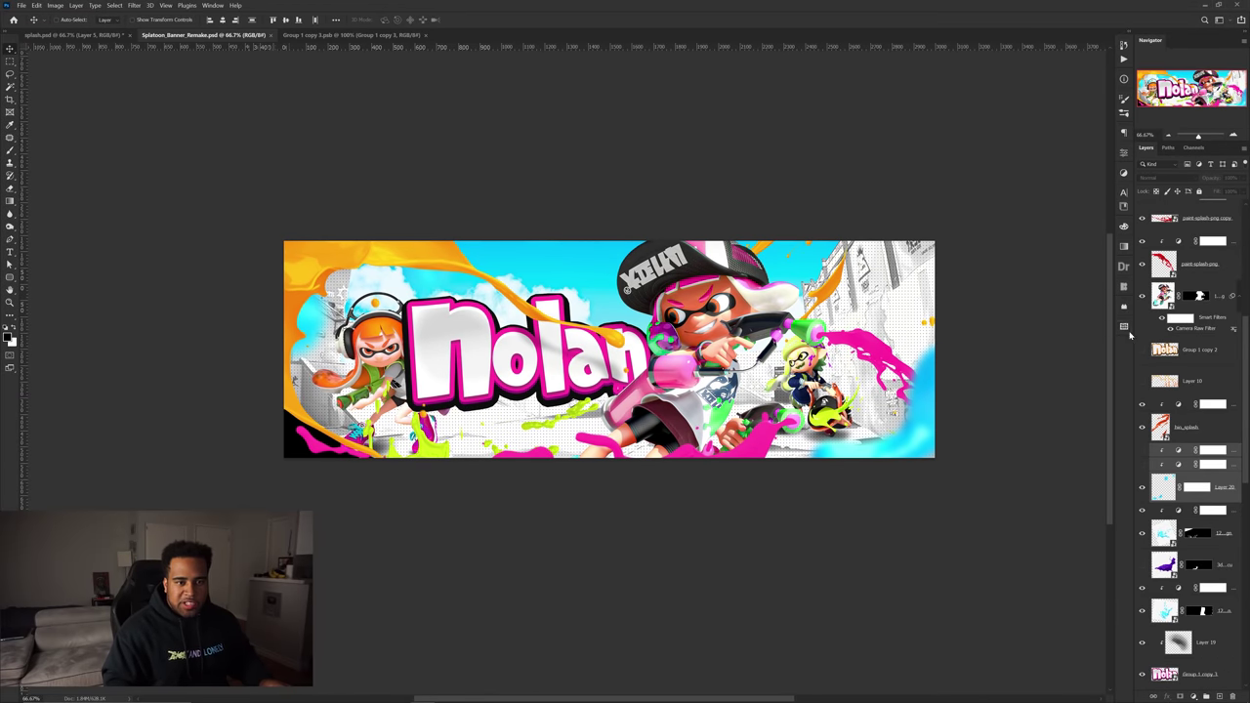
Stamp all visible layers into a new layer above the blurred blue droplet and convert it to a smart object
{"action": "left_click", "coordinate": [1197, 245]}
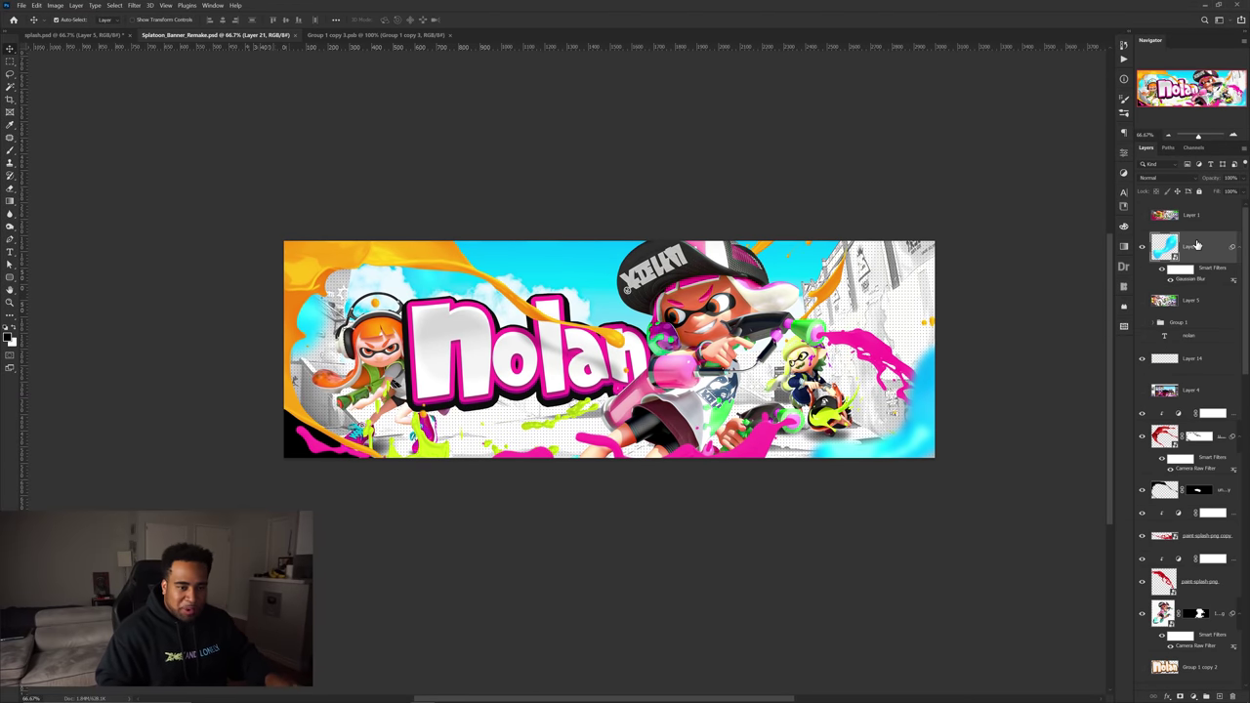
{"action": "key", "text": "ctrl+alt+shift+e"}
{"action": "right_click", "coordinate": [1198, 245]}
{"action": "left_click", "coordinate": [1183, 370]}
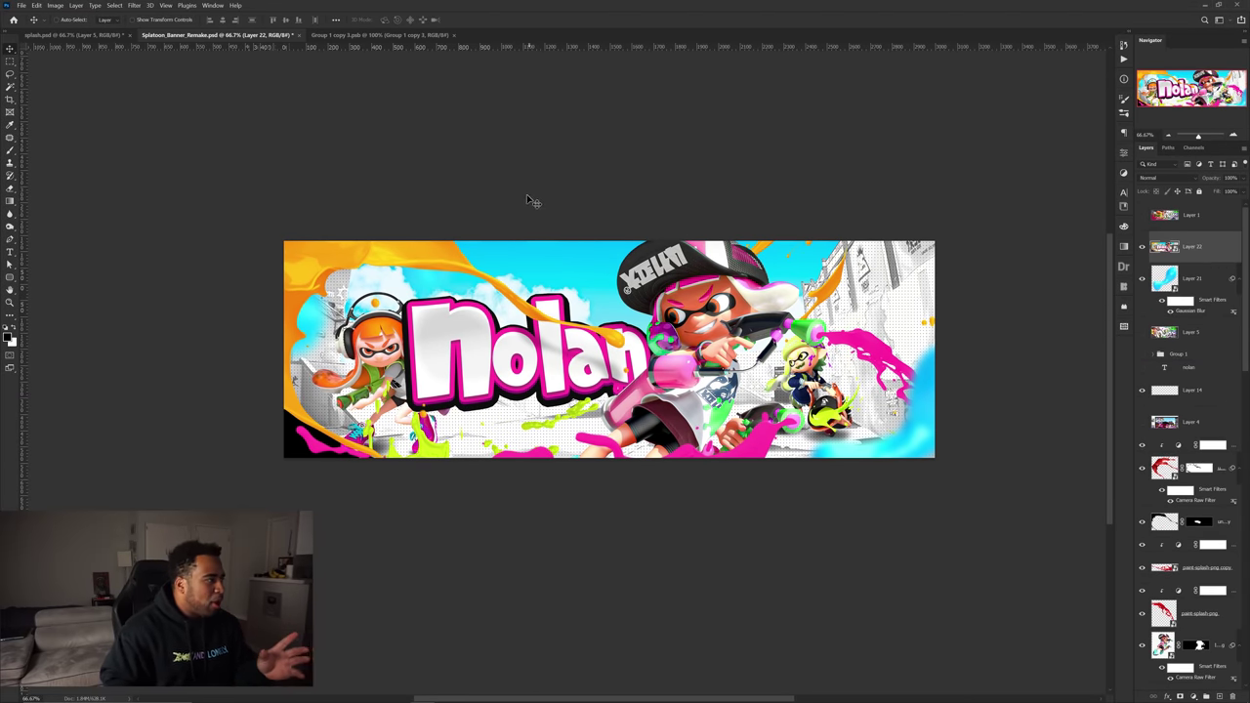
Apply the Camera Raw Filter to the merged layer, raising Sharpening under Detail while comparing before and after side by side
{"action": "left_click", "coordinate": [135, 6]}
{"action": "left_click", "coordinate": [156, 74]}
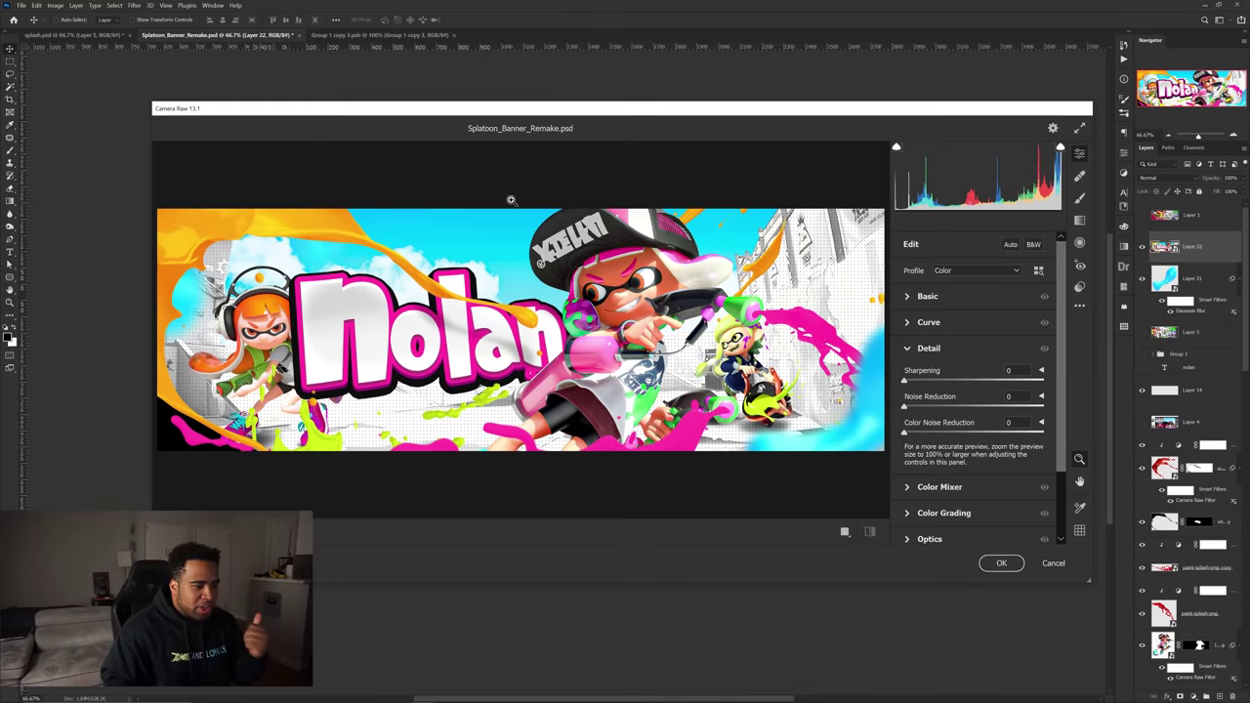
{"action": "left_click", "coordinate": [847, 535]}
{"action": "left_click", "coordinate": [701, 335]}
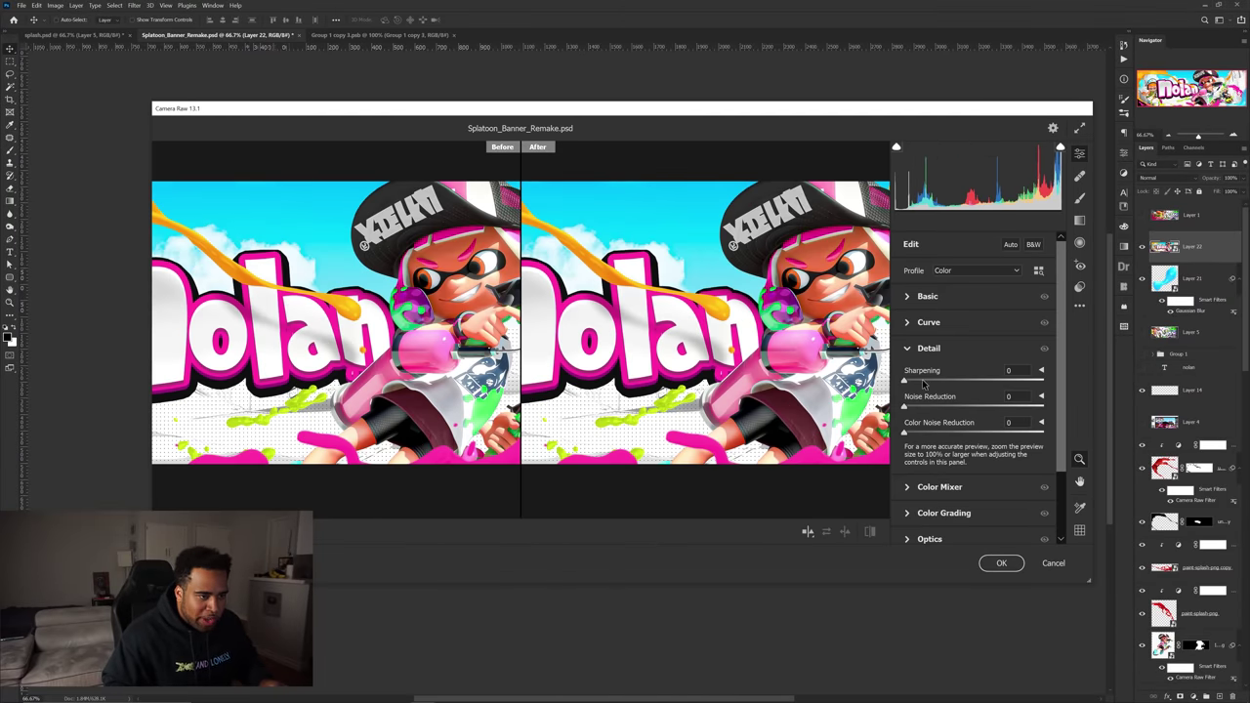
{"action": "left_click", "coordinate": [927, 381]}
{"action": "left_click_drag", "start_coordinate": [865, 418], "coordinate": [894, 384]}
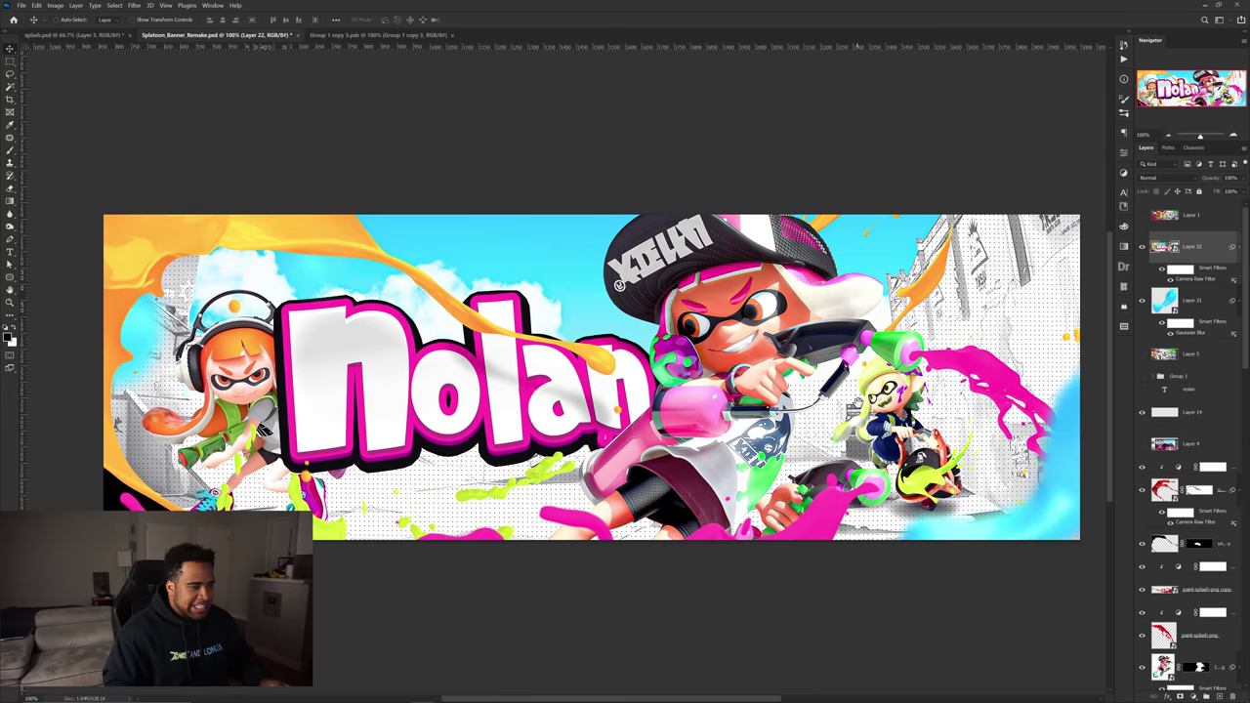
Compare the sharpened Splatoon banner with the original by briefly showing Layer 1
{"action": "scroll", "coordinate": [859, 402], "scroll_direction": "down", "scroll_amount": 1}
{"action": "scroll", "coordinate": [864, 400], "scroll_direction": "up", "scroll_amount": 1}
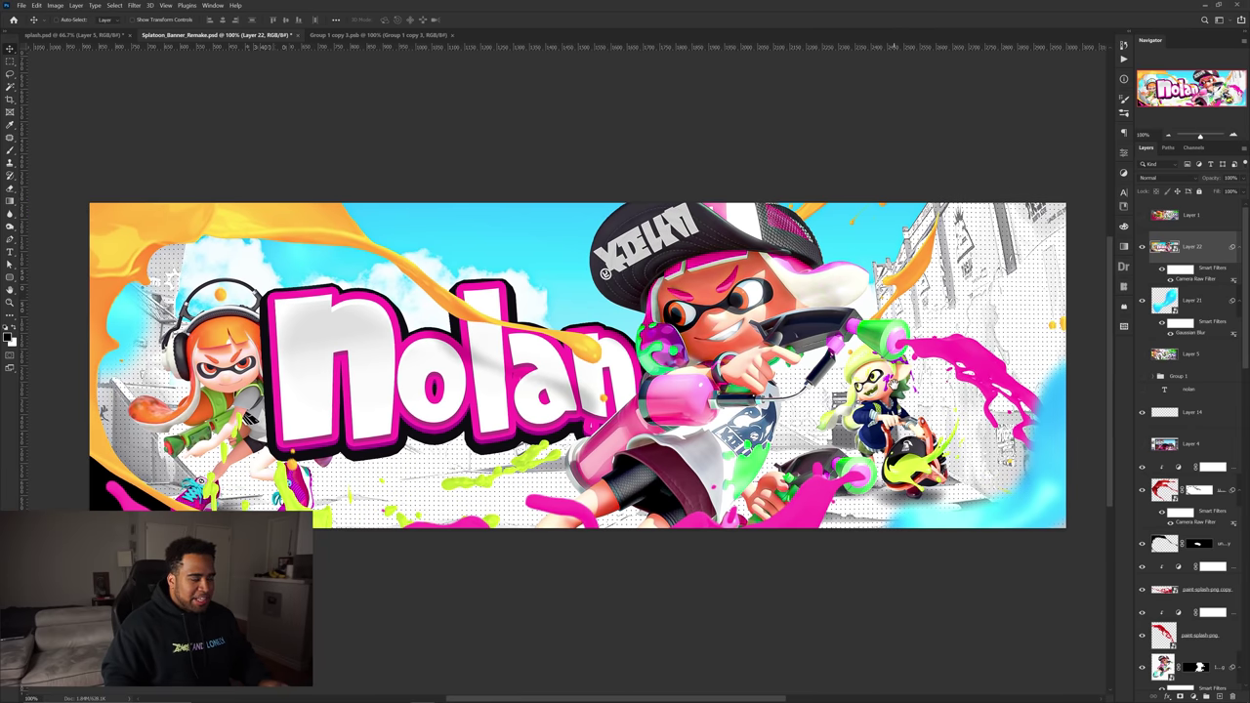
{"action": "scroll", "coordinate": [895, 387], "scroll_direction": "down", "scroll_amount": 1}
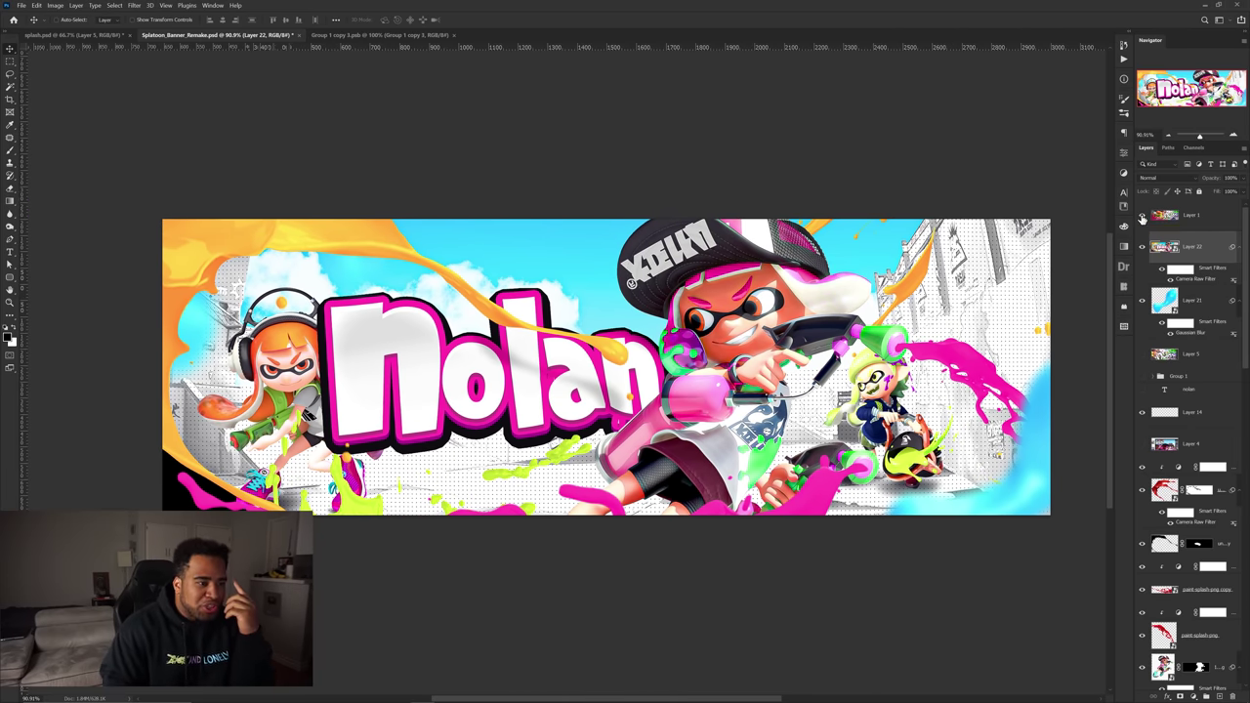
{"action": "left_click", "coordinate": [1143, 216]}
{"action": "left_click", "coordinate": [1143, 216]}
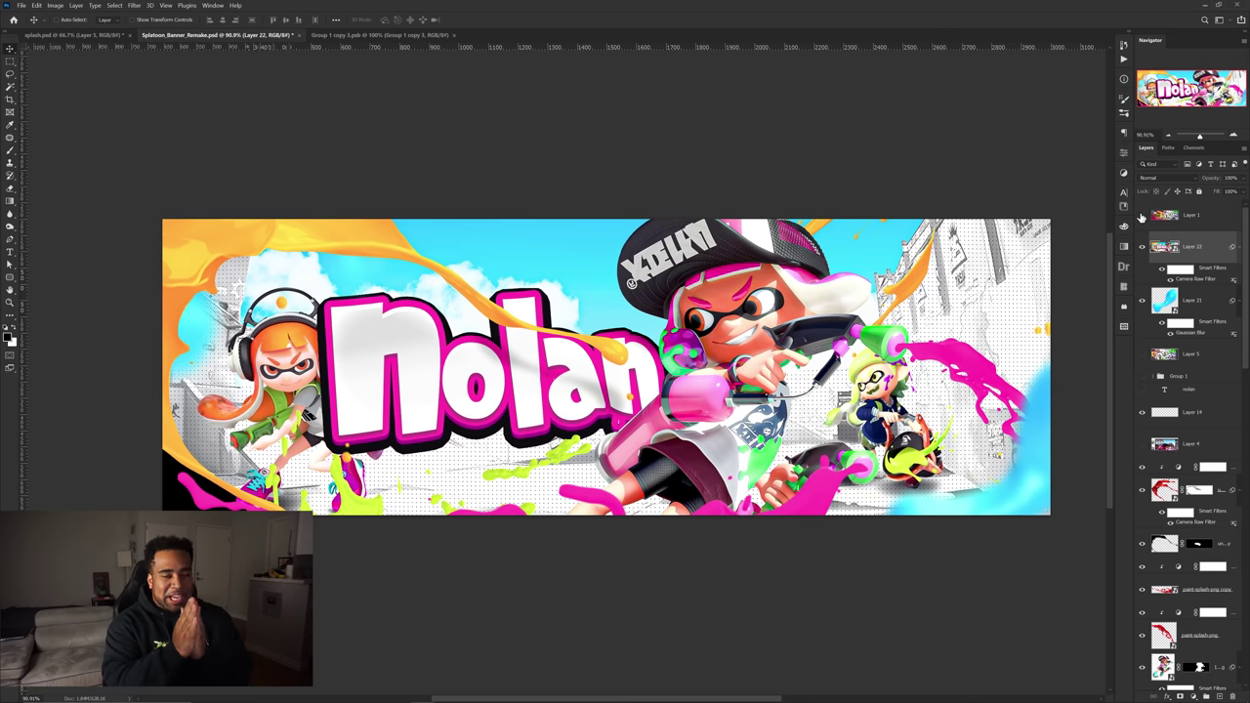
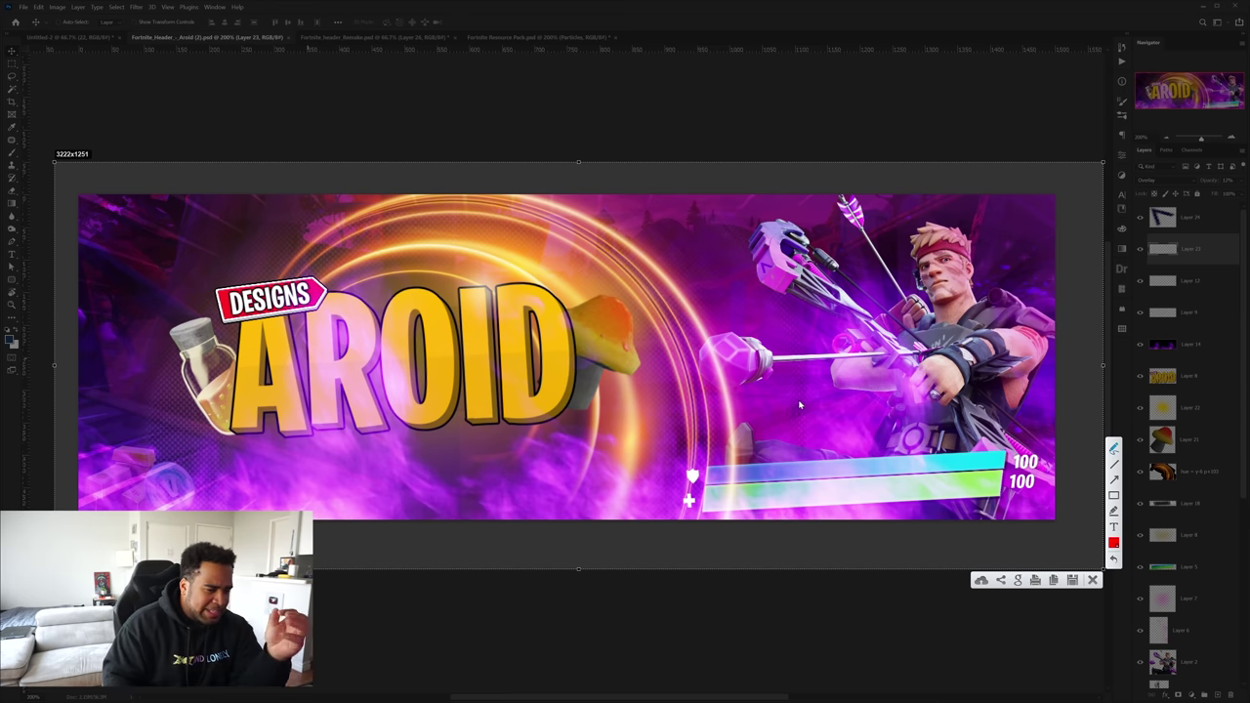
Circle the health bars, the mushroom and the potion bottle in red on a screen capture of the old AROID header
{"action": "left_click_drag", "start_coordinate": [792, 445], "coordinate": [678, 452]}
{"action": "left_click_drag", "start_coordinate": [955, 445], "coordinate": [781, 445]}
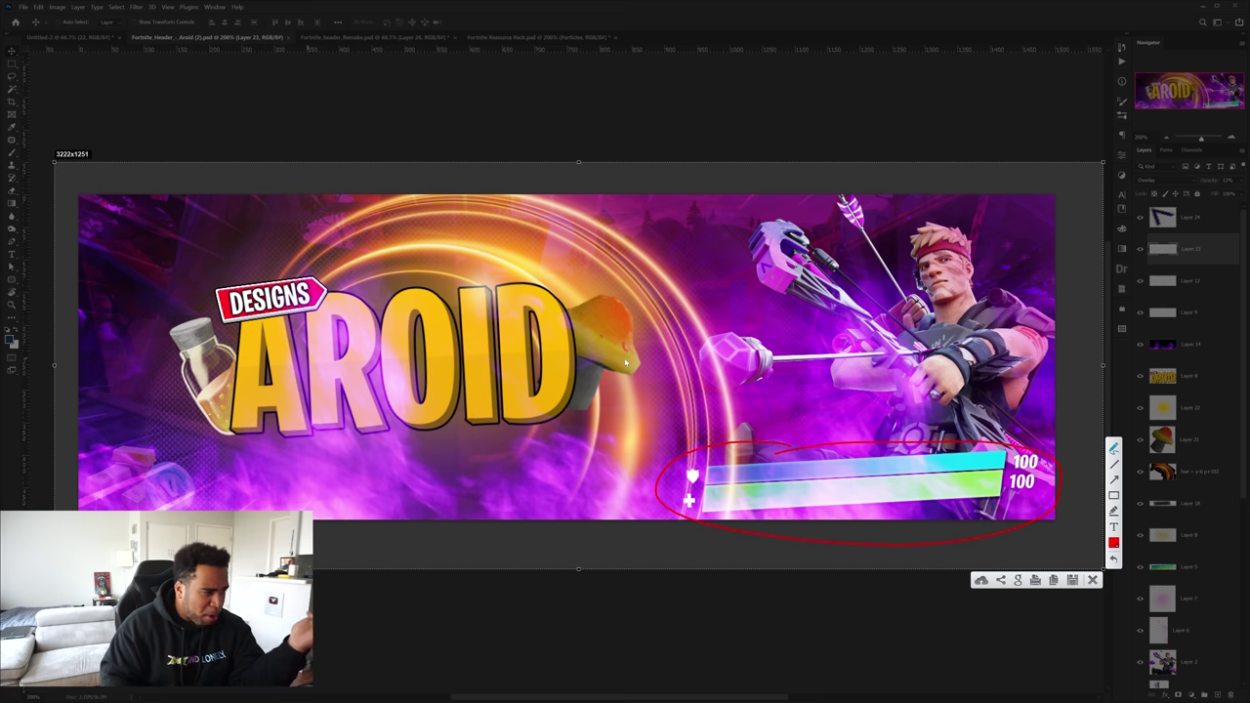
{"action": "left_click_drag", "start_coordinate": [630, 278], "coordinate": [541, 273]}
{"action": "mouse_move", "coordinate": [211, 313]}
{"action": "left_mouse_down"}
{"action": "mouse_move", "coordinate": [248, 320]}
{"action": "mouse_move", "coordinate": [168, 315]}
{"action": "left_mouse_up"}
{"action": "left_click_drag", "start_coordinate": [199, 364], "coordinate": [203, 389]}
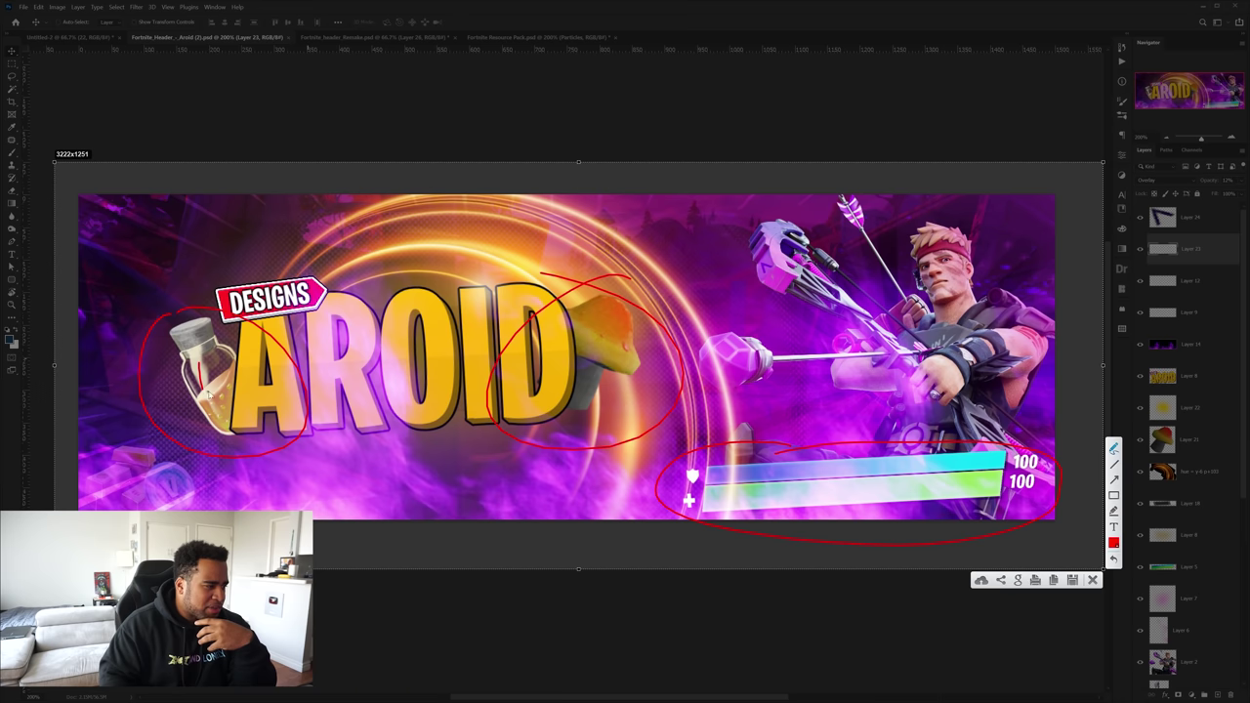
{"action": "left_click_drag", "start_coordinate": [576, 367], "coordinate": [645, 381]}
{"action": "mouse_move", "coordinate": [231, 382]}
{"action": "left_mouse_down"}
{"action": "mouse_move", "coordinate": [264, 396]}
{"action": "mouse_move", "coordinate": [247, 395]}
{"action": "left_mouse_up"}
{"action": "left_click_drag", "start_coordinate": [633, 359], "coordinate": [644, 373]}
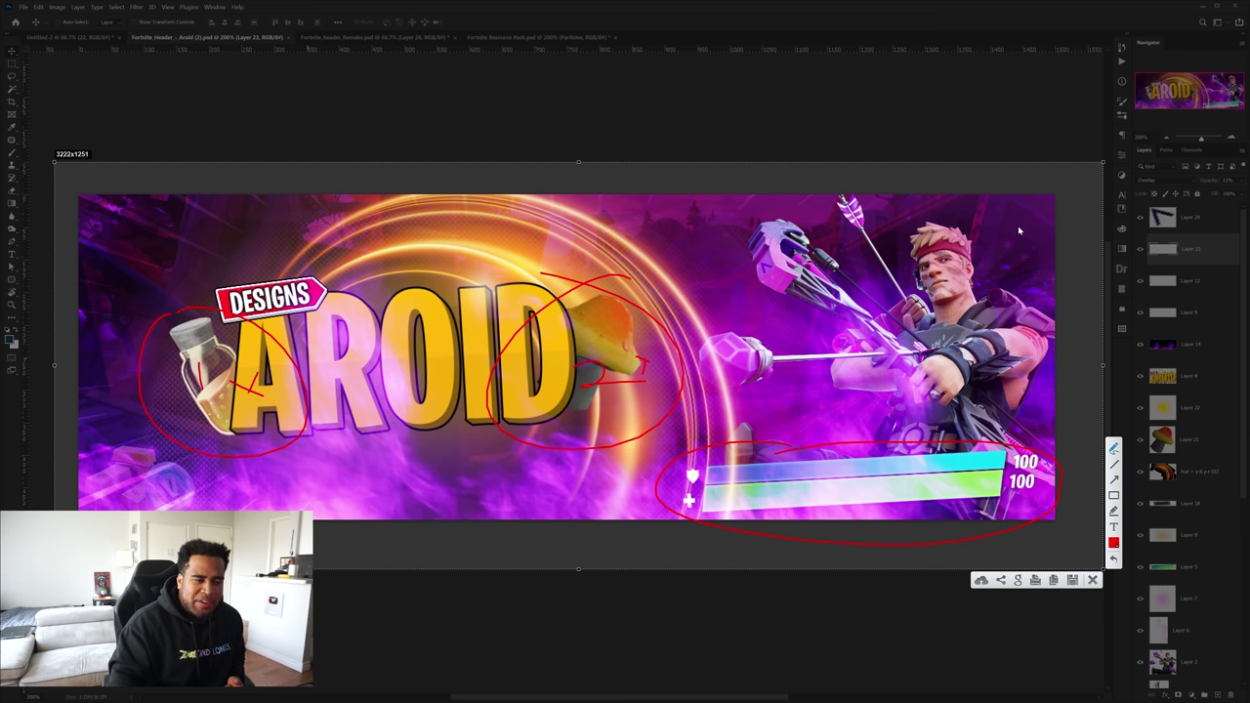
{"action": "left_click_drag", "start_coordinate": [748, 453], "coordinate": [748, 455]}
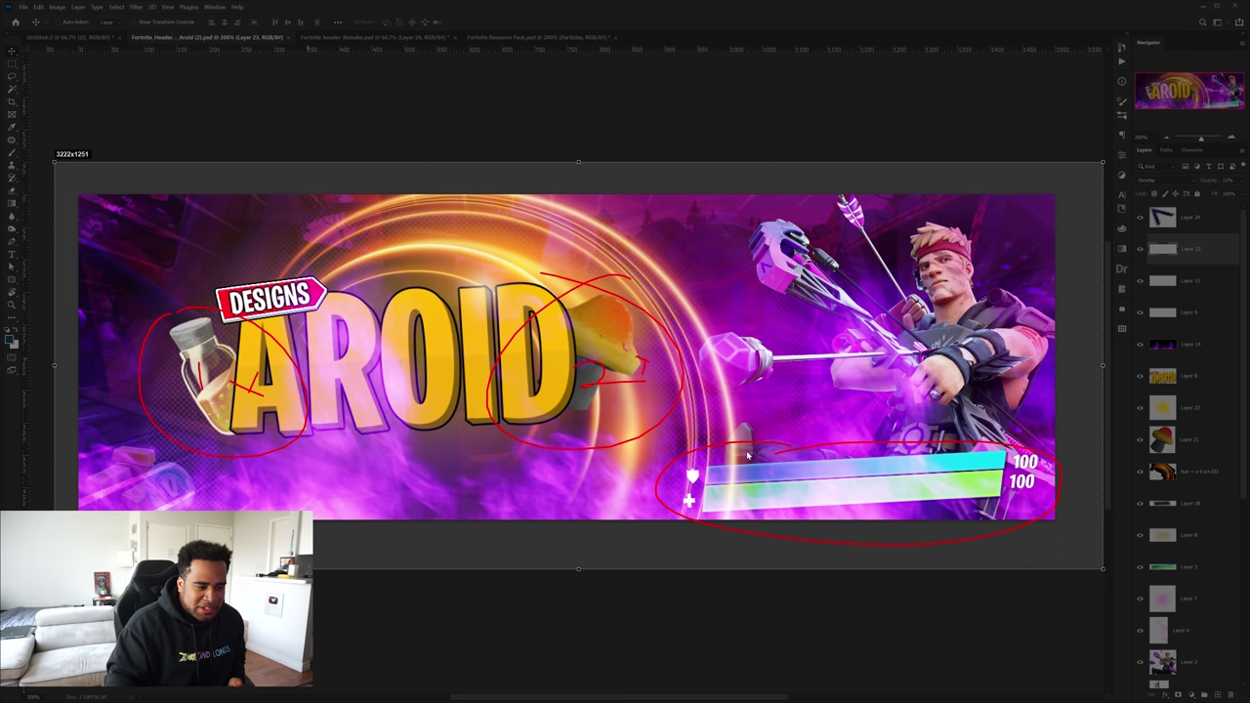
{"action": "left_click_drag", "start_coordinate": [1006, 476], "coordinate": [1007, 477]}
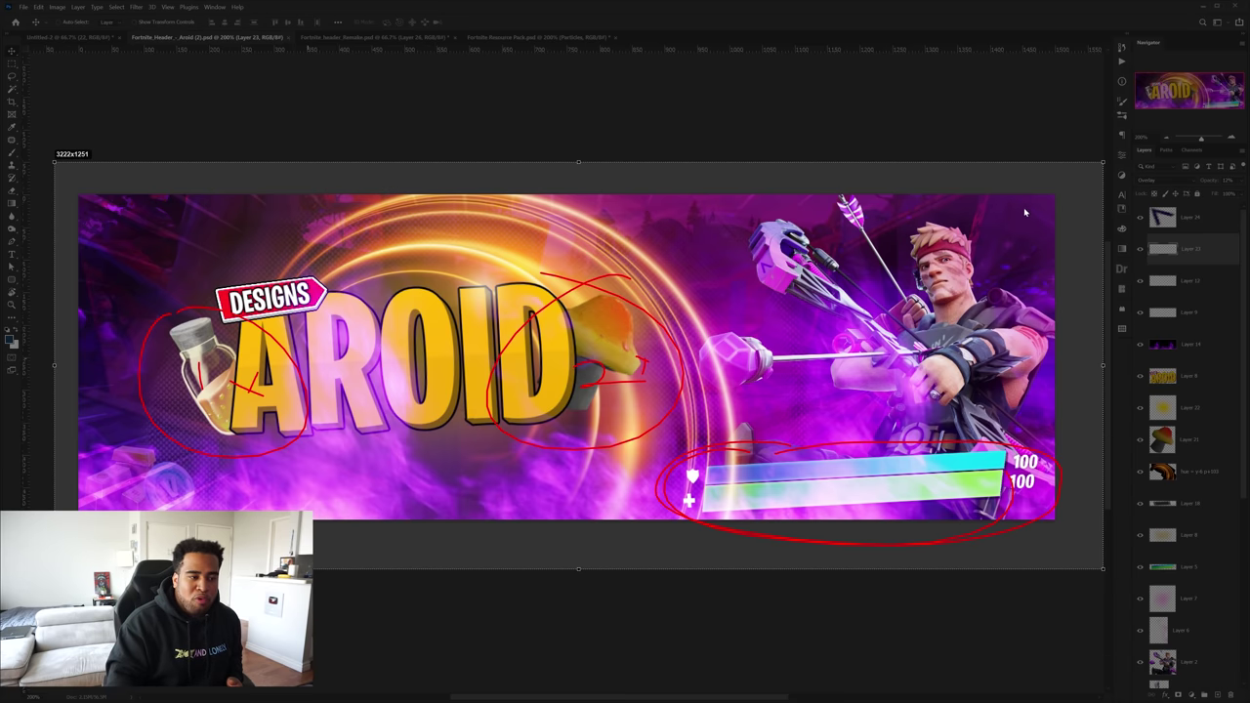
{"action": "mouse_move", "coordinate": [1023, 207]}
{"action": "left_mouse_down"}
{"action": "mouse_move", "coordinate": [742, 479]}
{"action": "mouse_move", "coordinate": [916, 217]}
{"action": "left_mouse_up"}
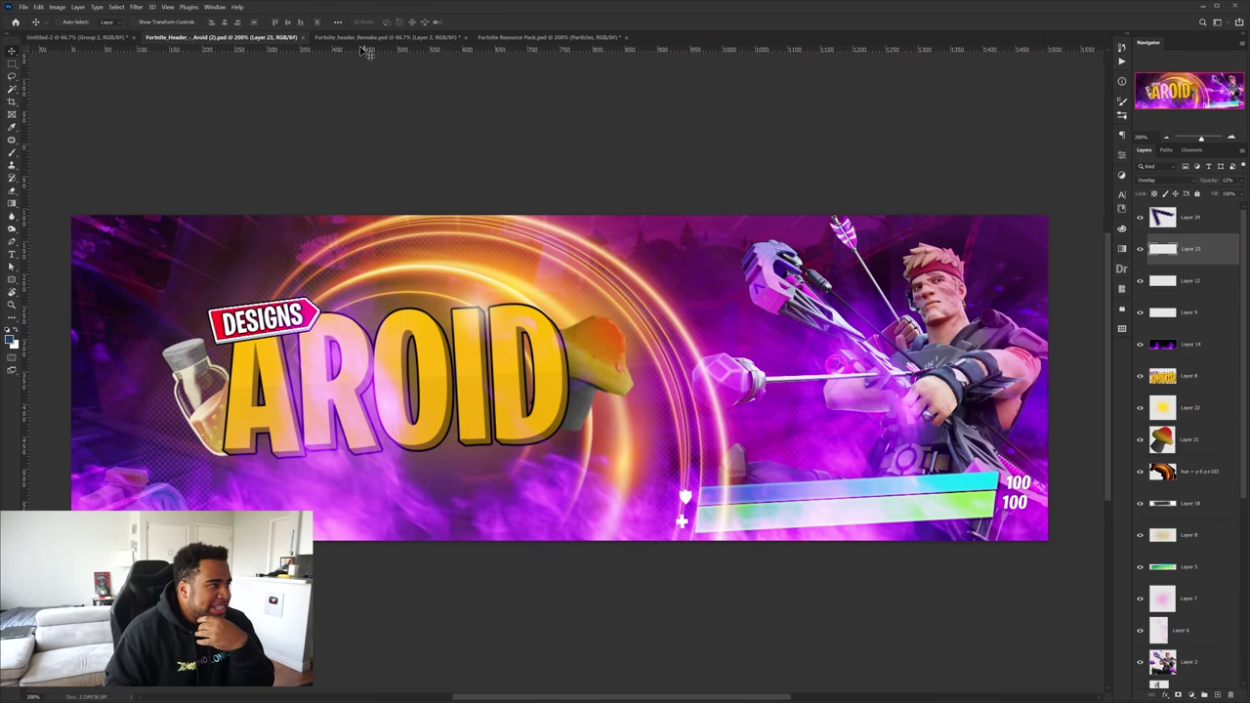
Switch to Fortnite_header_Remake.psd and turn on the adjustment layer above the house background
{"action": "left_click", "coordinate": [359, 38]}
{"action": "left_click_drag", "start_coordinate": [519, 383], "coordinate": [484, 370]}
{"action": "key", "text": "ctrl+z"}
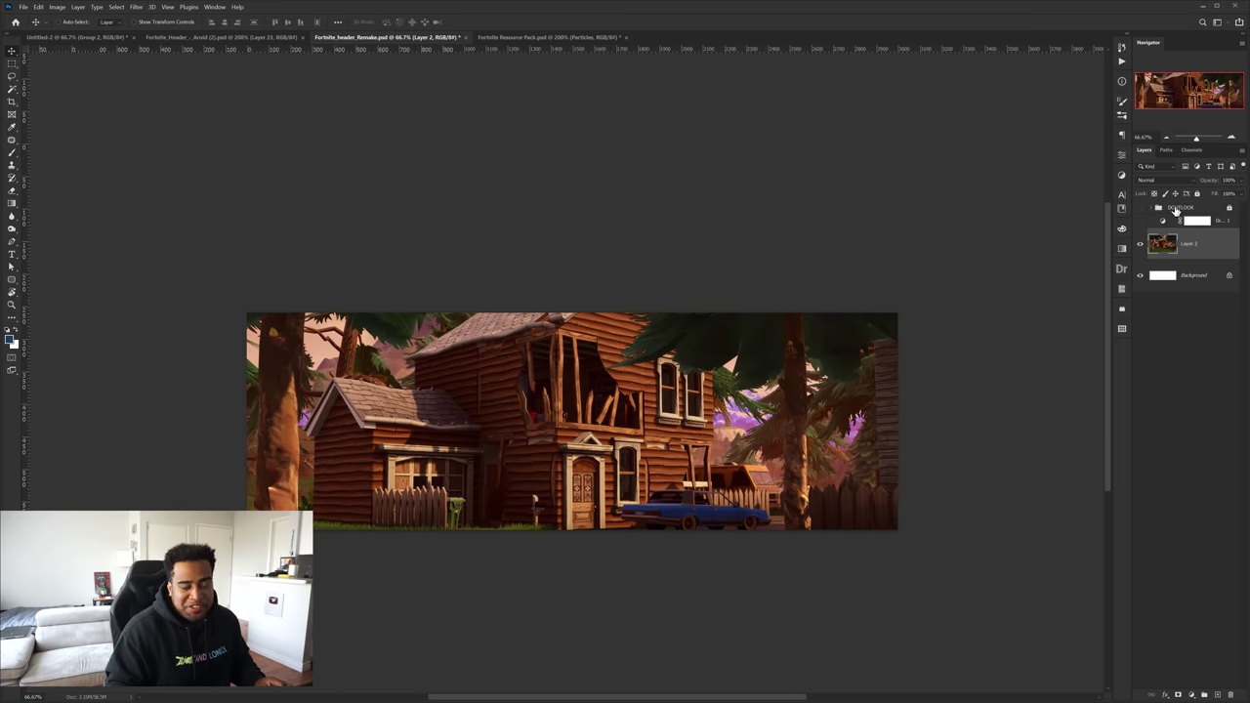
{"action": "left_click", "coordinate": [1140, 222]}
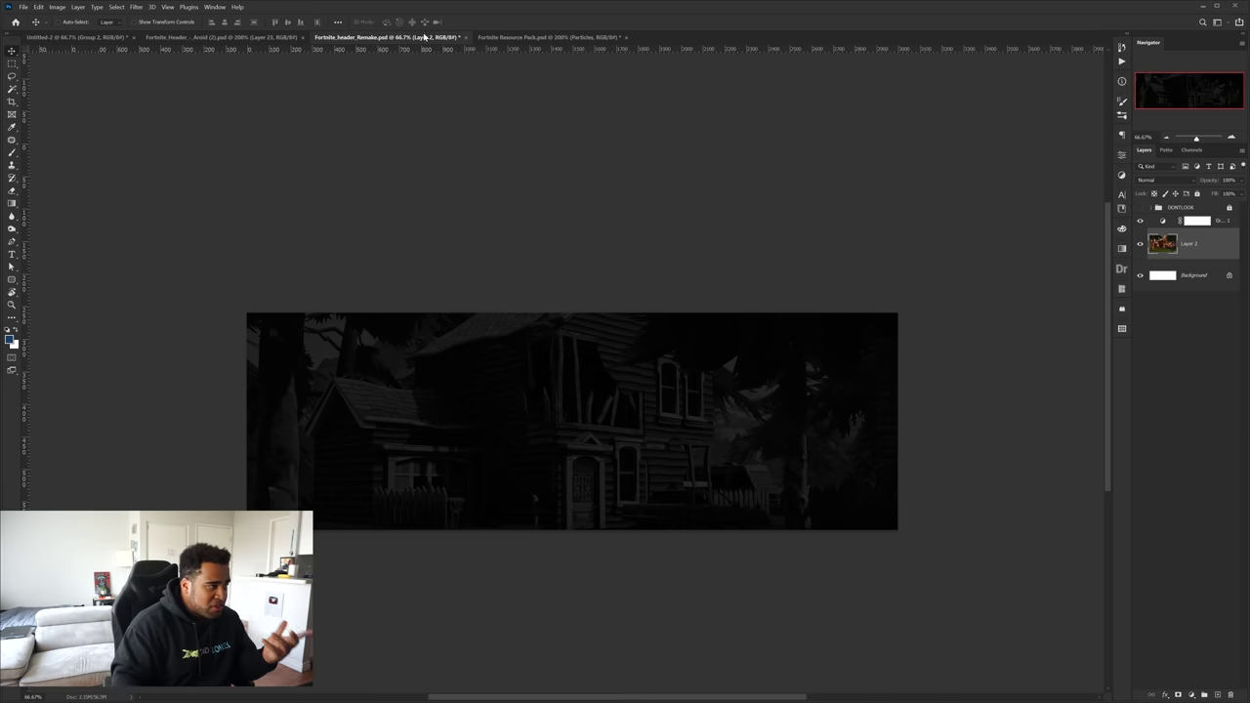
Bring the crossbow character from Untitled-2 into the header above the adjustment layer and scale it down on the right side of the banner
{"action": "left_click", "coordinate": [110, 38]}
{"action": "key", "text": "ctrl+Tab"}
{"action": "key", "text": "ctrl+Tab"}
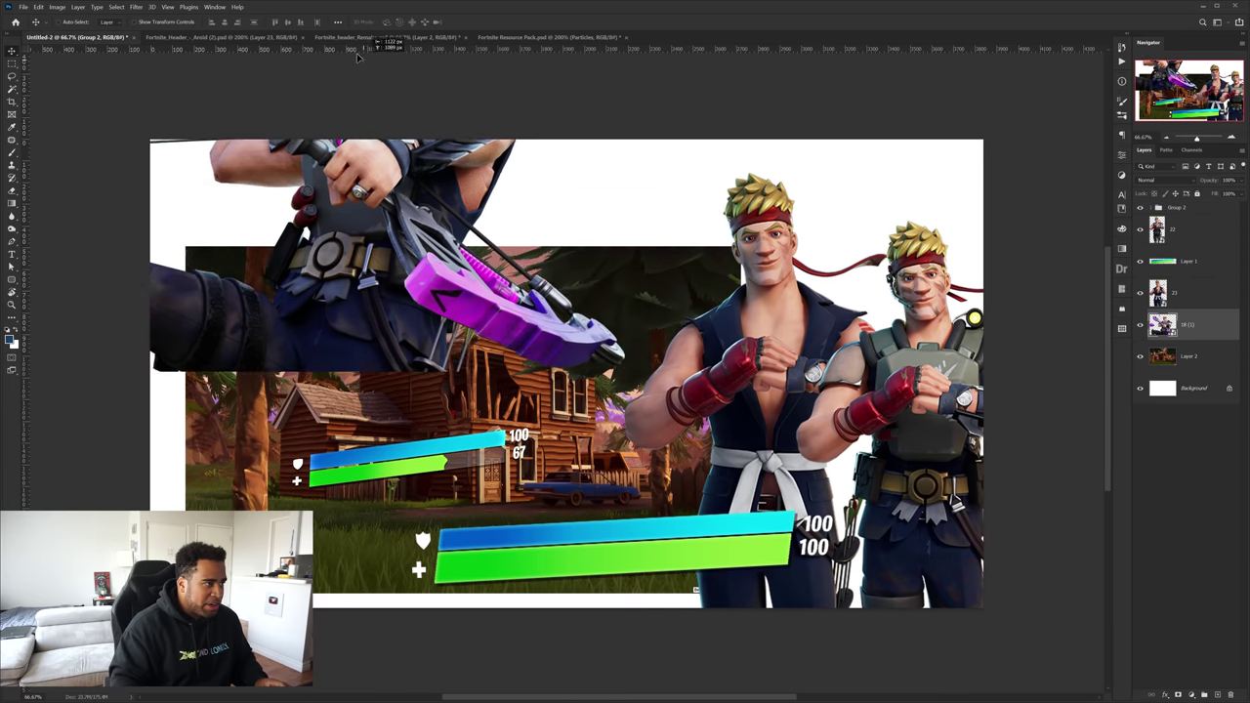
{"action": "key", "text": "ctrl+t"}
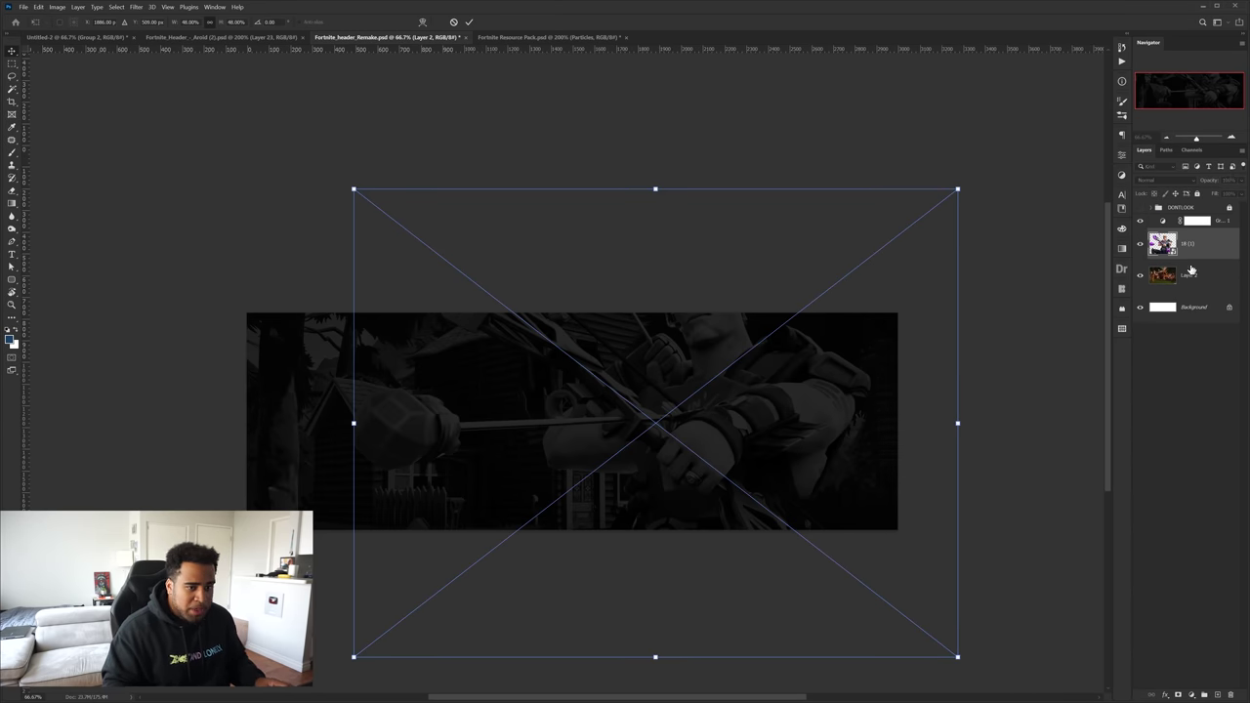
{"action": "key", "text": "Escape"}
{"action": "key", "text": "ctrl+bracketright"}
{"action": "key", "text": "ctrl+t"}
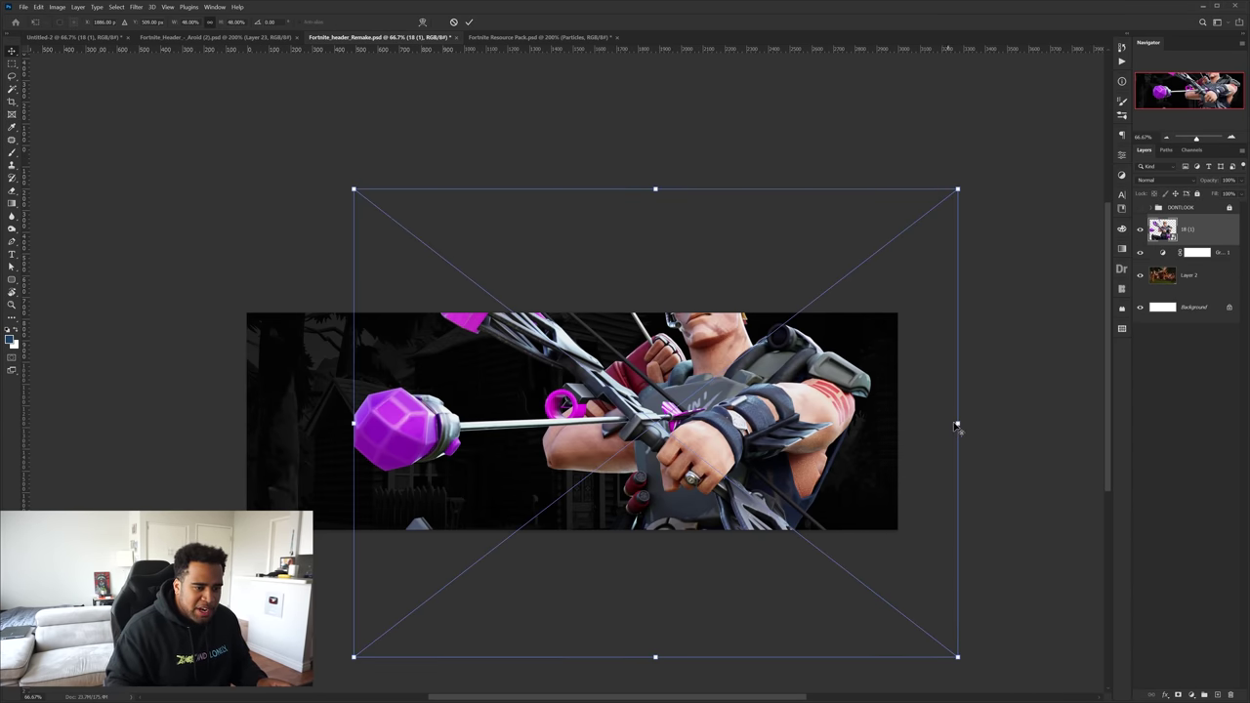
{"action": "left_click_drag", "start_coordinate": [956, 427], "coordinate": [839, 423]}
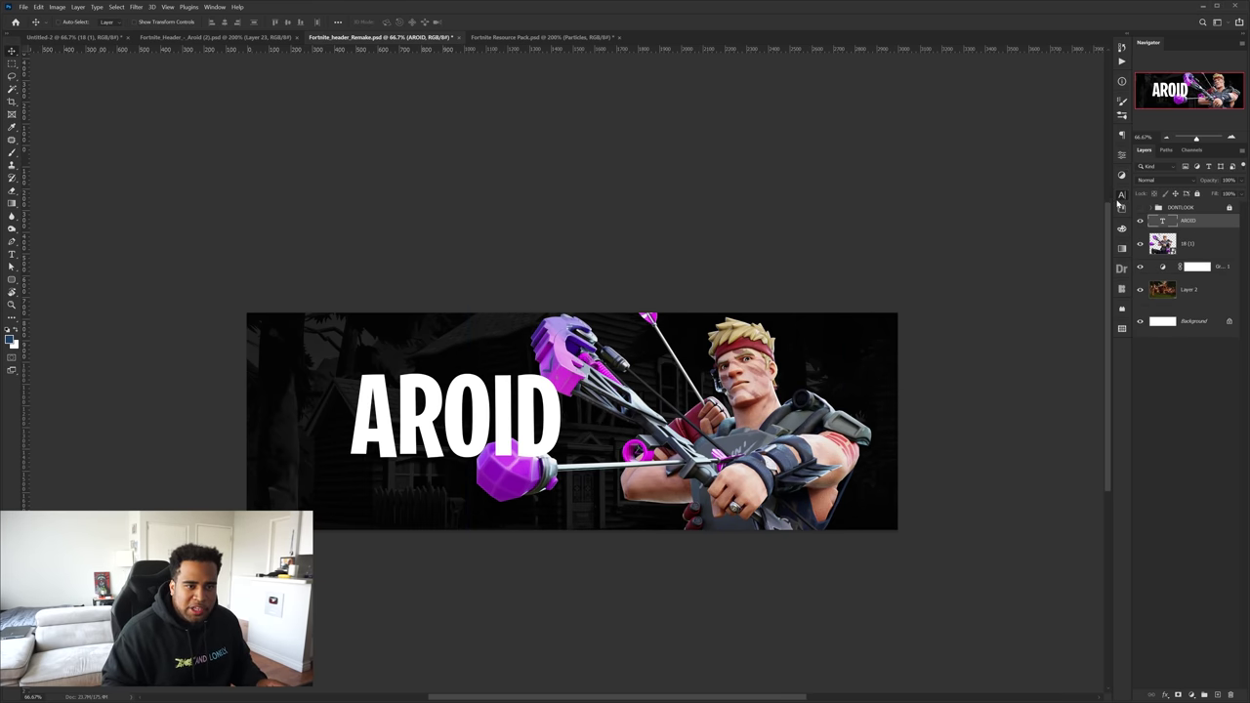
Change the AROID text to a wide, slanted block font chosen from the full font list instead of the favourites
{"action": "left_click", "coordinate": [1121, 198]}
{"action": "left_click", "coordinate": [1065, 210]}
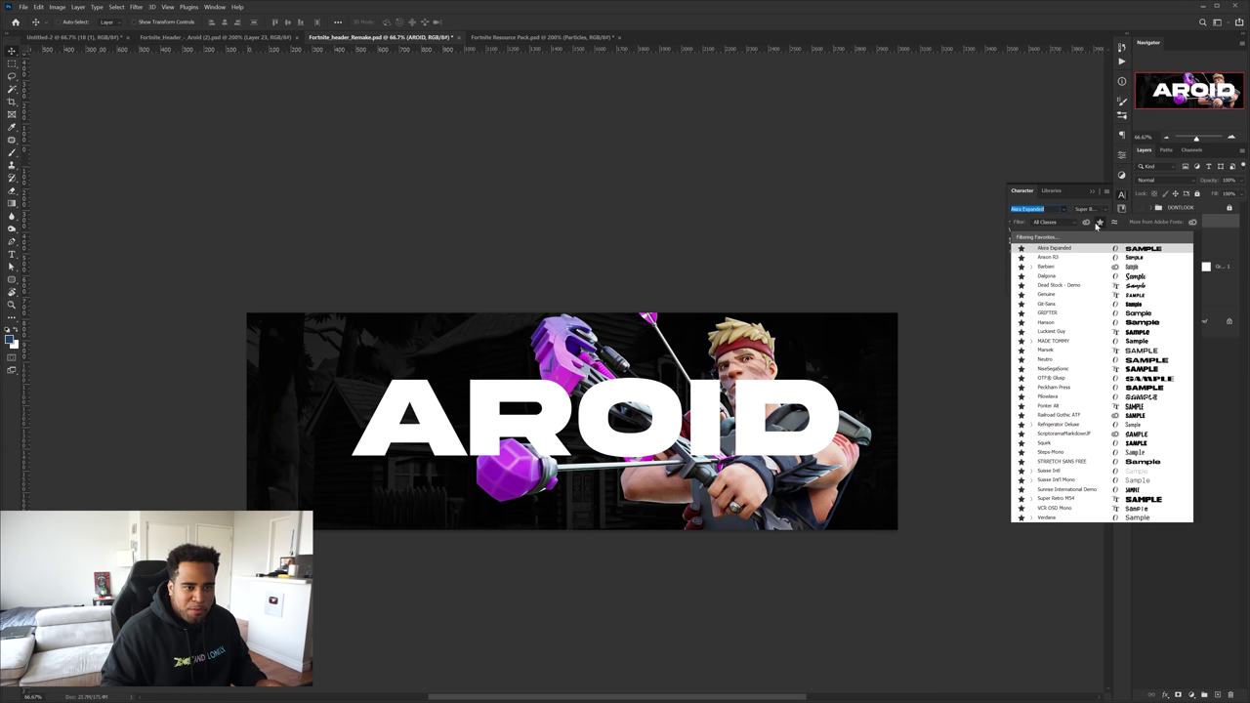
{"action": "left_click", "coordinate": [1099, 223]}
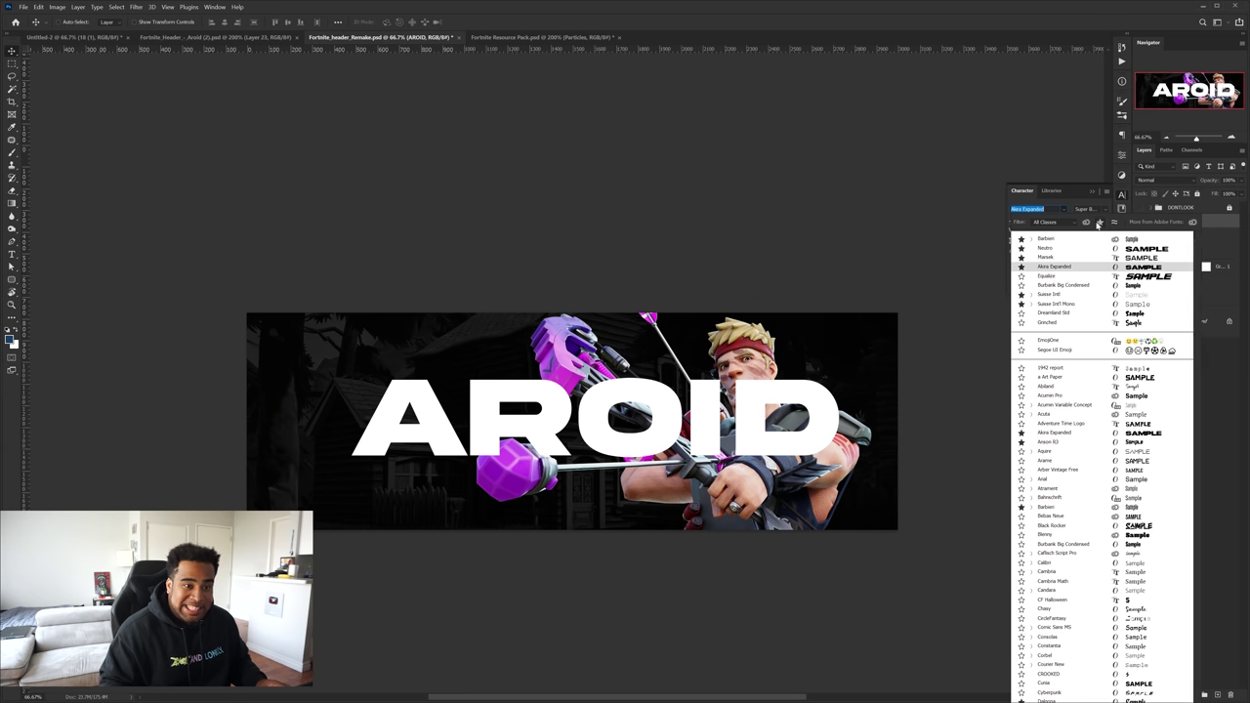
{"action": "left_click", "coordinate": [1054, 275]}
Scale the AROID text down to fit the banner's left half and move its layer below the character
{"action": "key", "text": "ctrl+t"}
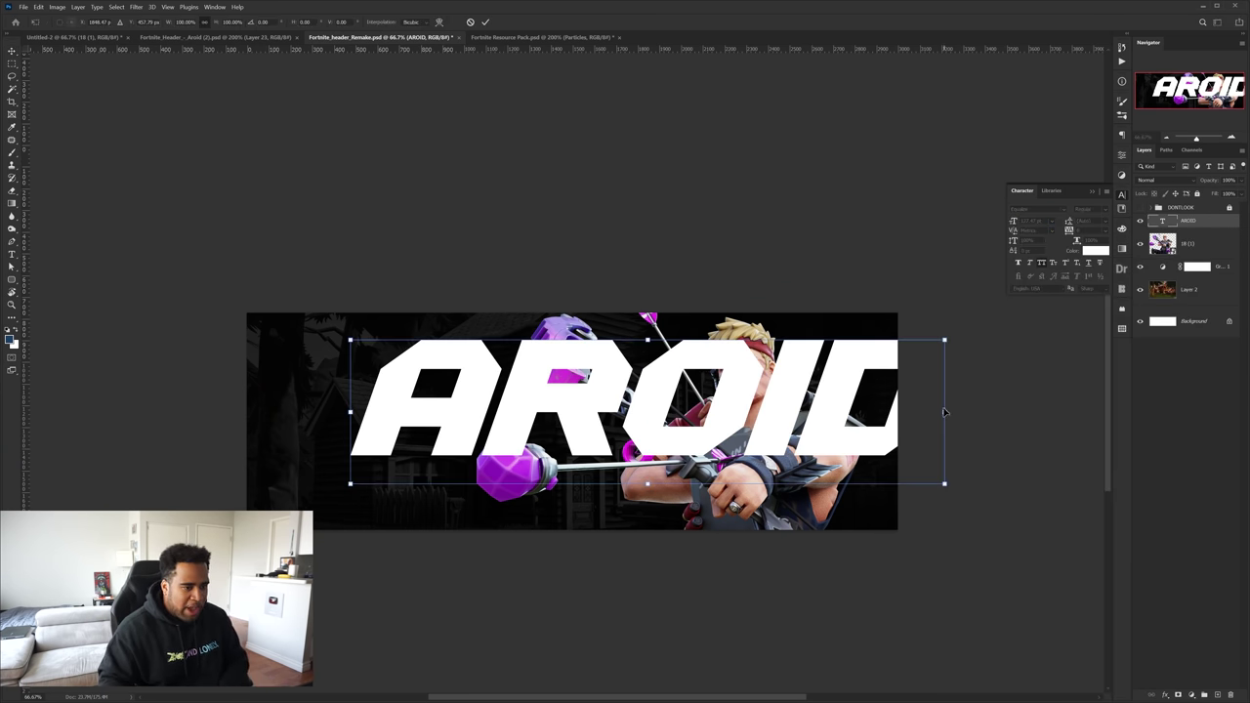
{"action": "left_click_drag", "start_coordinate": [947, 337], "coordinate": [510, 416]}
{"action": "key", "text": "Return"}
{"action": "left_click_drag", "start_coordinate": [1201, 224], "coordinate": [1195, 255]}
{"action": "left_click_drag", "start_coordinate": [444, 423], "coordinate": [453, 413]}
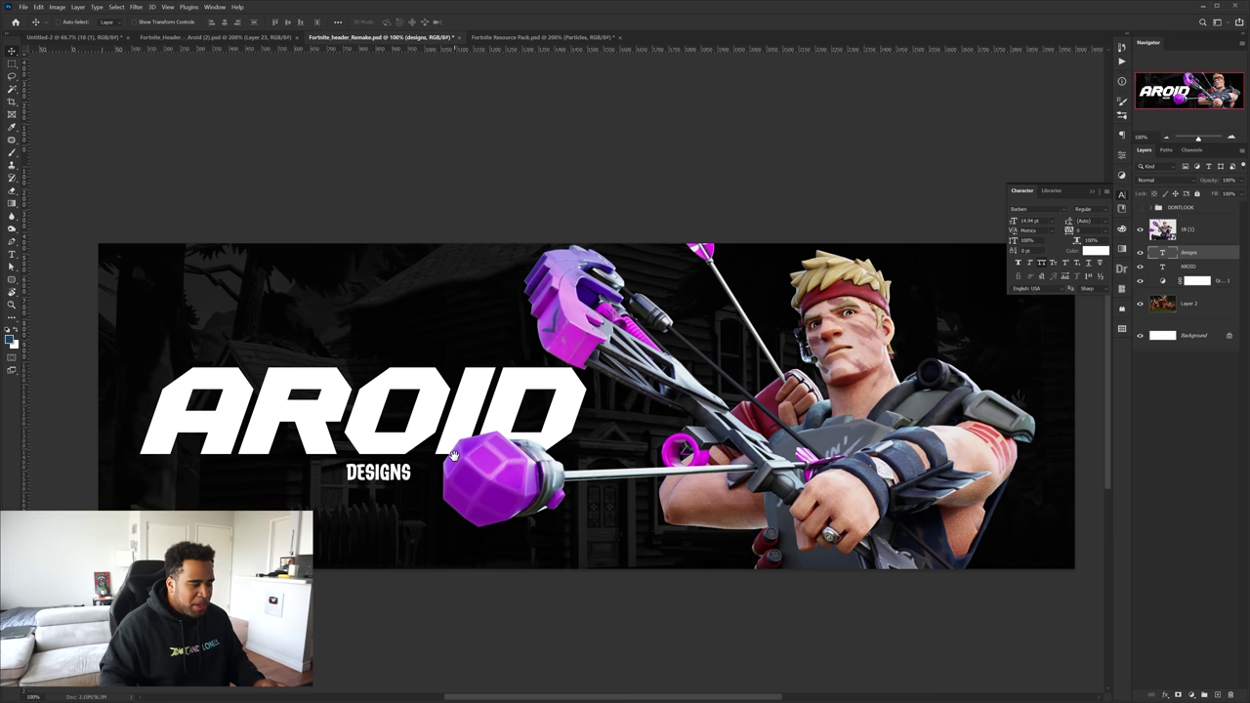
Switch to Untitled-2 and try to copy its Layer 1 health bars into the header
{"action": "left_click", "coordinate": [84, 37]}
{"action": "mouse_move", "coordinate": [719, 545]}
{"action": "left_mouse_down"}
{"action": "mouse_move", "coordinate": [772, 334]}
{"action": "mouse_move", "coordinate": [688, 301]}
{"action": "mouse_move", "coordinate": [215, 37]}
{"action": "mouse_move", "coordinate": [928, 488]}
{"action": "left_mouse_up"}
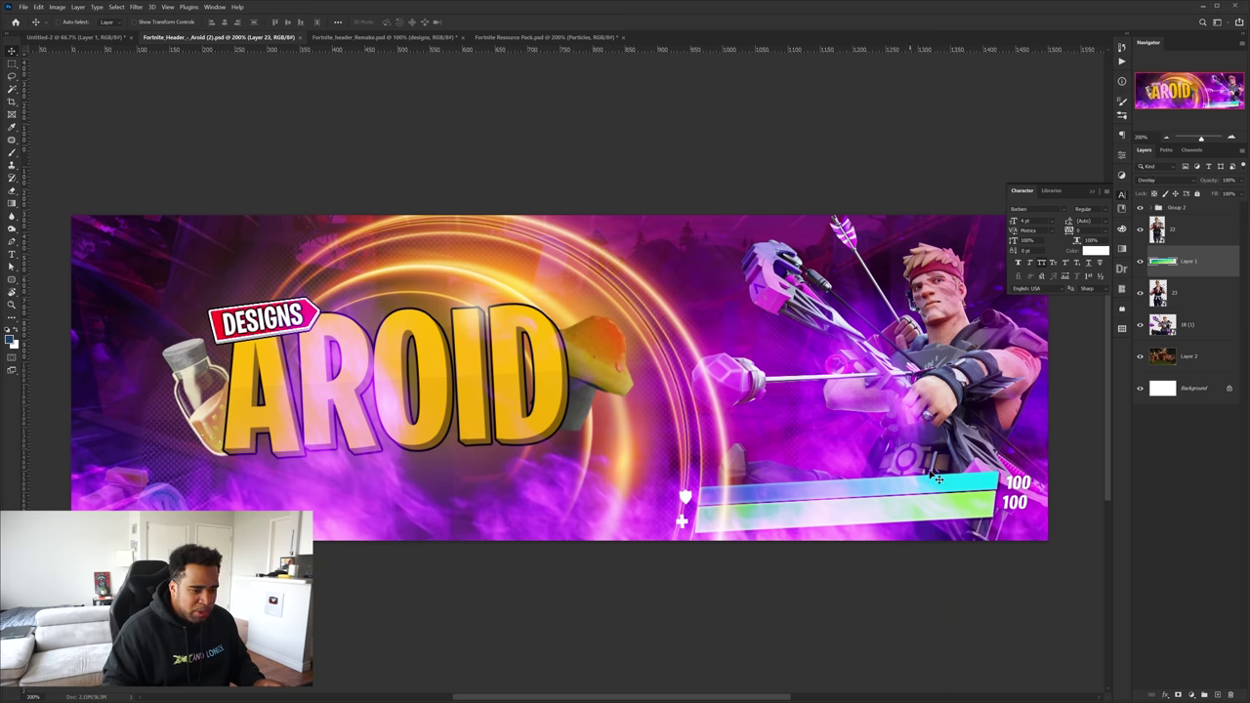
{"action": "left_click", "coordinate": [75, 37]}
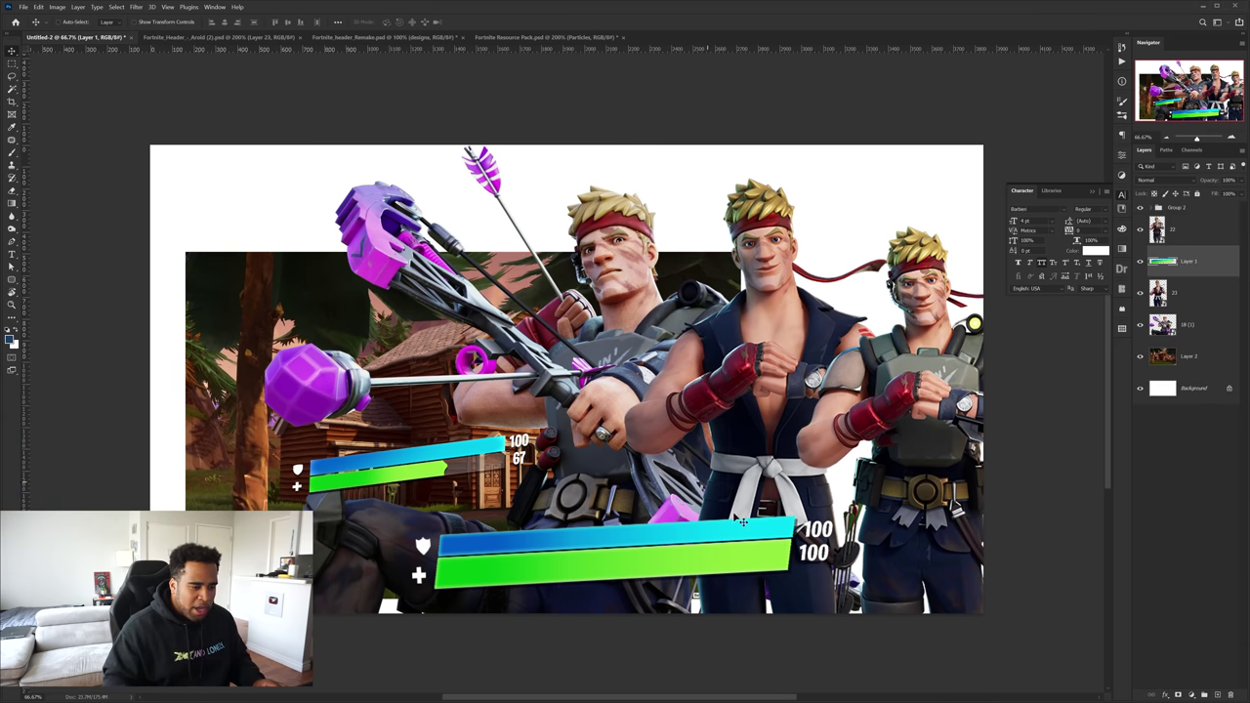
{"action": "mouse_move", "coordinate": [745, 537]}
{"action": "left_mouse_down"}
{"action": "mouse_move", "coordinate": [748, 514]}
{"action": "mouse_move", "coordinate": [941, 394]}
{"action": "mouse_move", "coordinate": [765, 428]}
{"action": "left_mouse_up"}
{"action": "key", "text": "ctrl+z"}
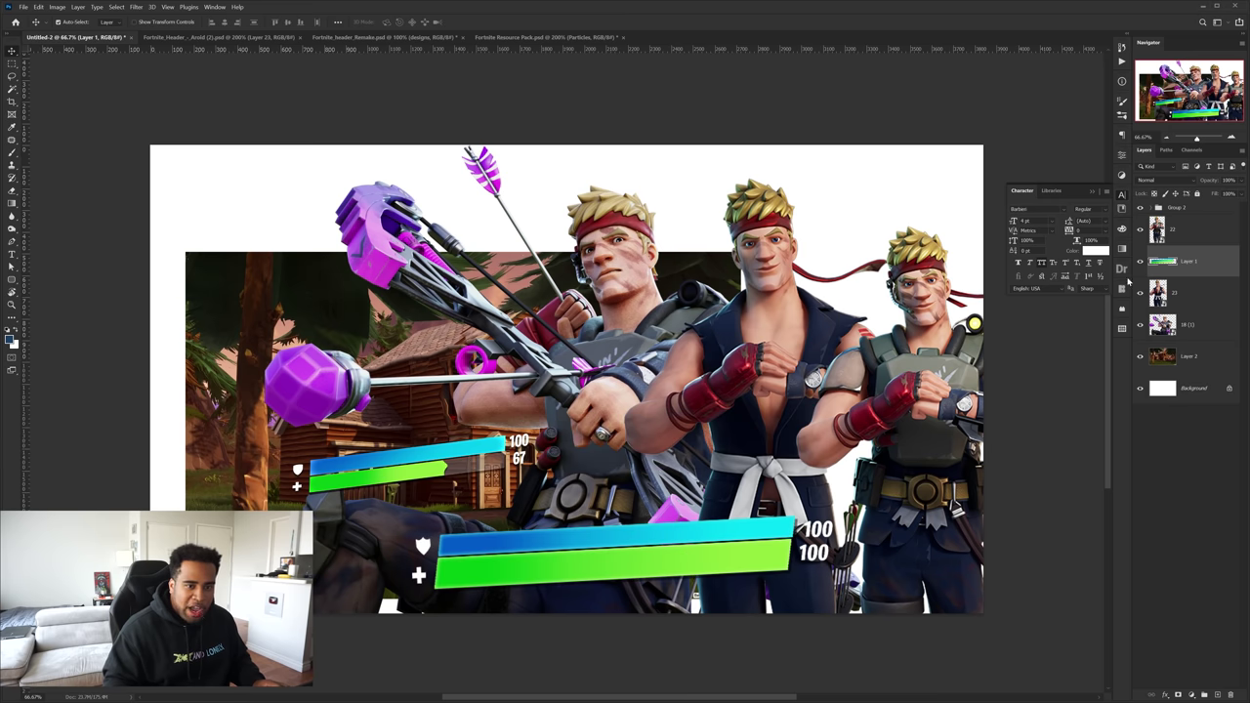
Copy the Group 2 health bars from Untitled-2 into Fortnite_header_Remake.psd, over the character's lower body
{"action": "left_click", "coordinate": [1179, 208]}
{"action": "mouse_move", "coordinate": [418, 463]}
{"action": "left_mouse_down"}
{"action": "mouse_move", "coordinate": [382, 84]}
{"action": "mouse_move", "coordinate": [338, 32]}
{"action": "mouse_move", "coordinate": [255, 37]}
{"action": "mouse_move", "coordinate": [729, 502]}
{"action": "left_mouse_up"}
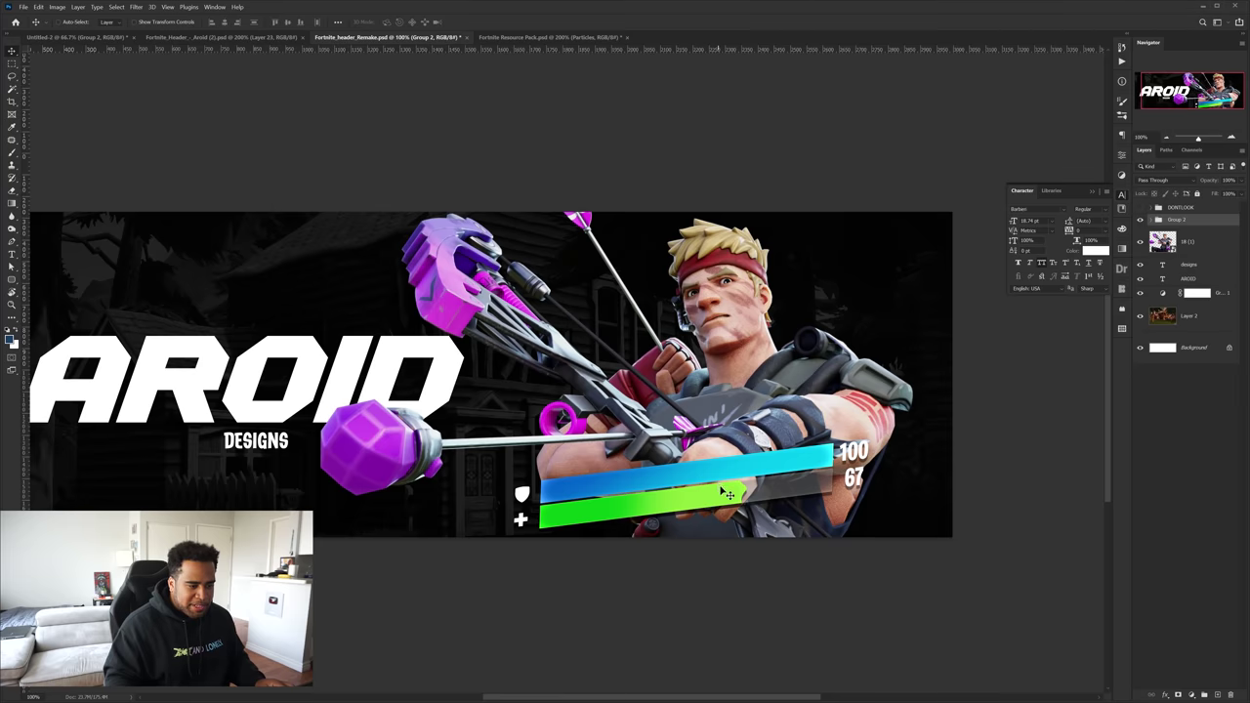
{"action": "scroll", "coordinate": [737, 502], "scroll_direction": "up", "scroll_amount": 2}
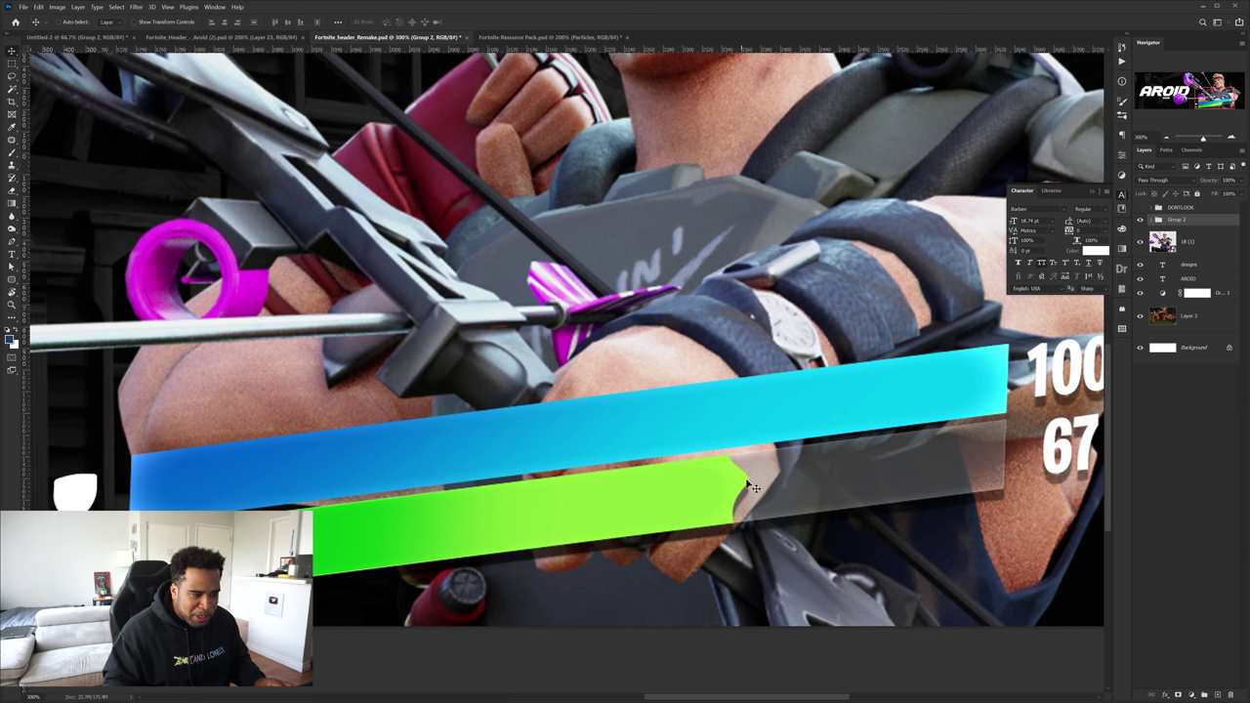
{"action": "scroll", "coordinate": [719, 501], "scroll_direction": "down", "scroll_amount": 1}
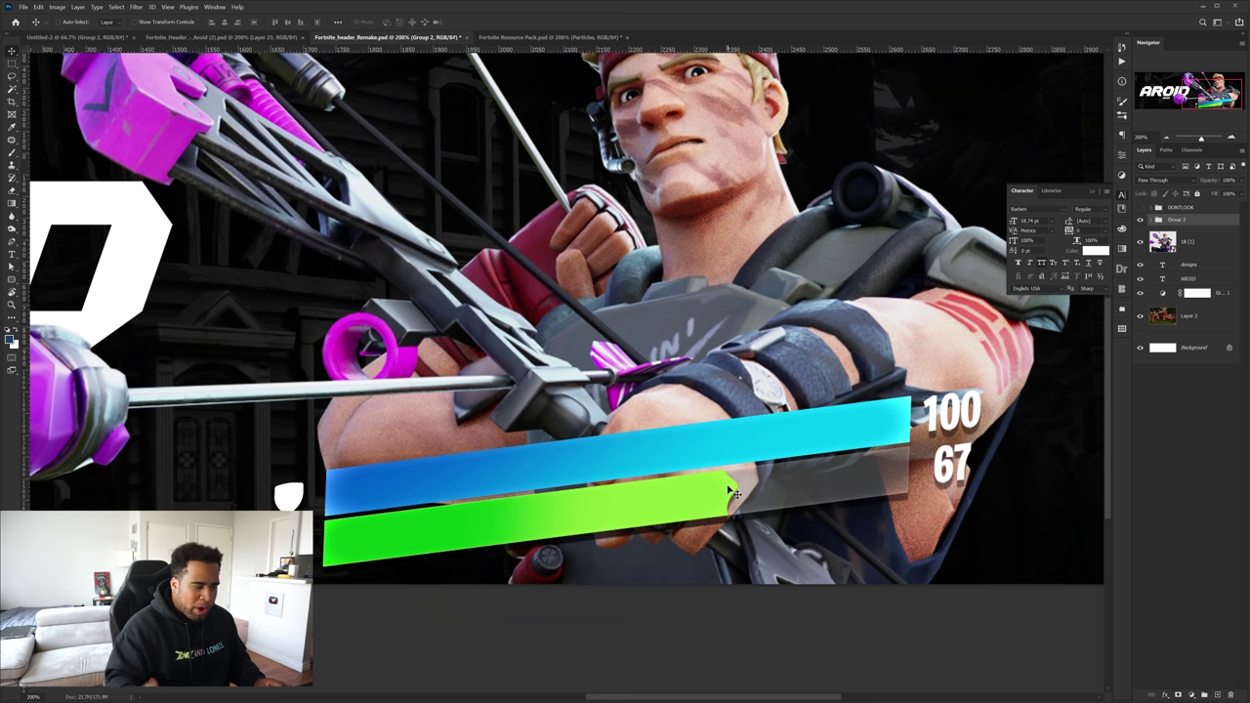
{"action": "scroll", "coordinate": [734, 493], "scroll_direction": "down", "scroll_amount": 1}
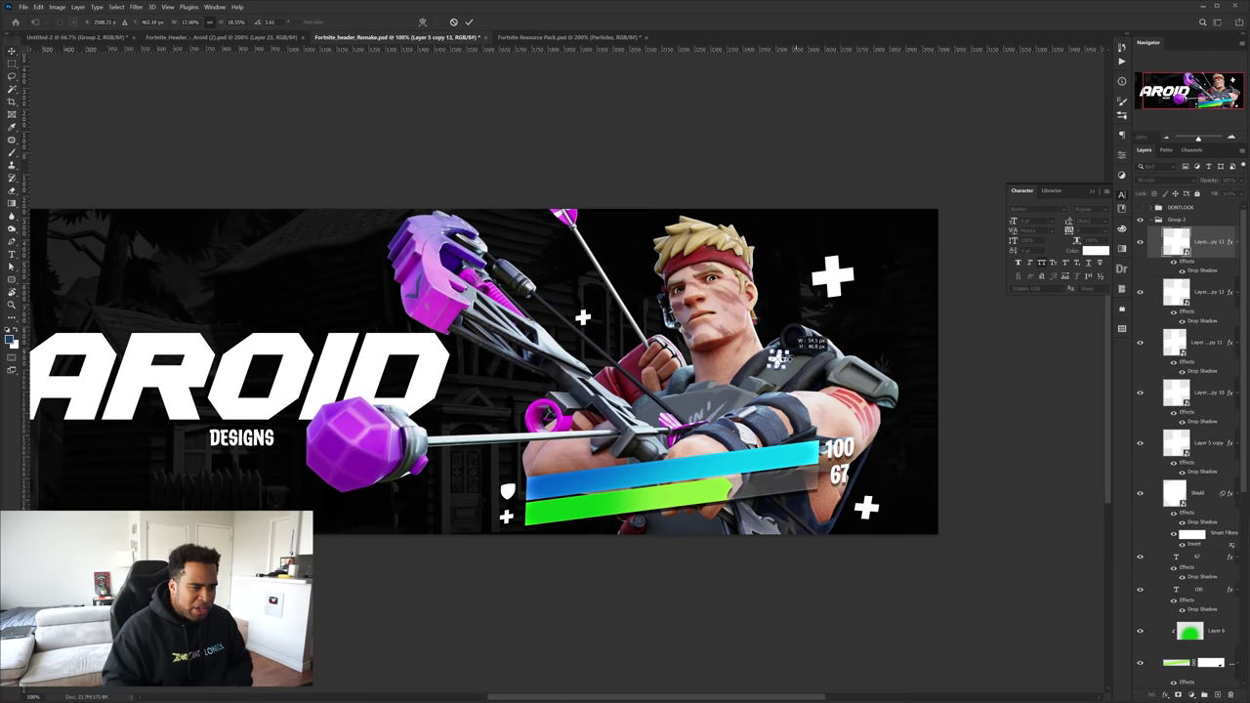
Place a small white plus on the character's chest and duplicate another, smaller, beside his hair
{"action": "key", "text": "Return"}
{"action": "left_click_drag", "start_coordinate": [798, 365], "coordinate": [762, 371]}
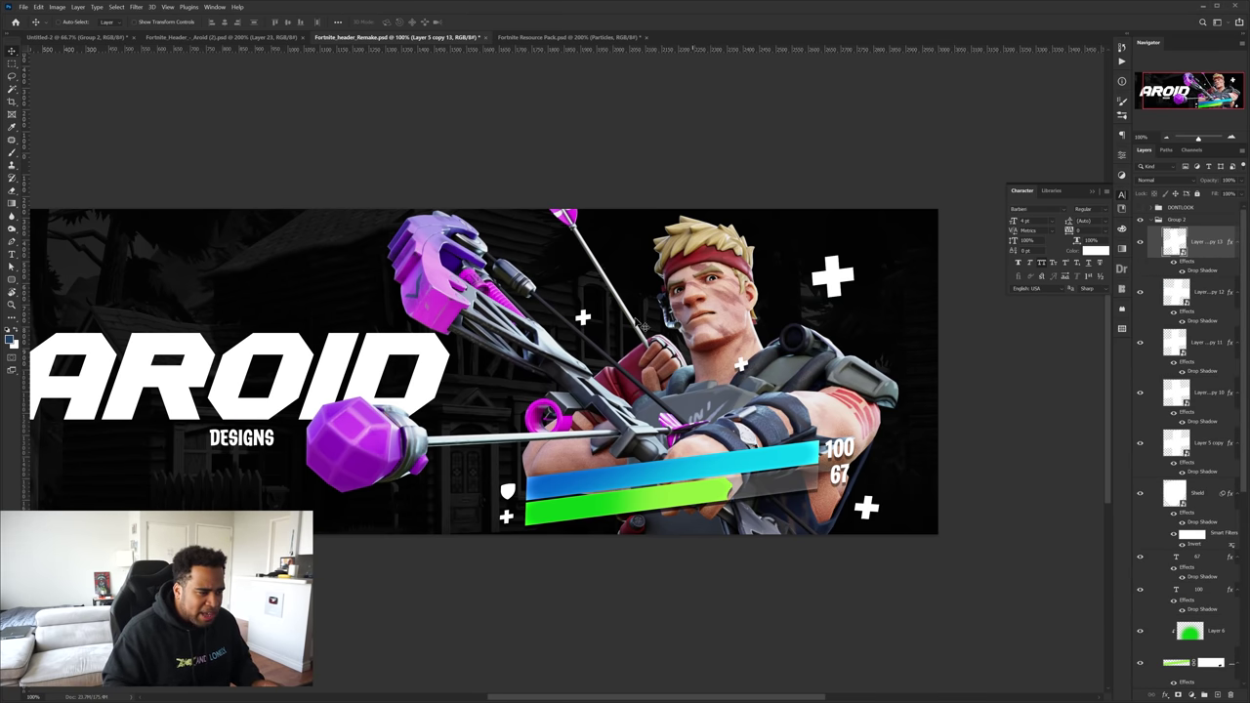
{"action": "left_click", "coordinate": [583, 317], "text": "ctrl"}
{"action": "left_click_drag", "start_coordinate": [583, 318], "coordinate": [659, 248]}
{"action": "key", "text": "ctrl+t"}
{"action": "key", "text": "Return"}
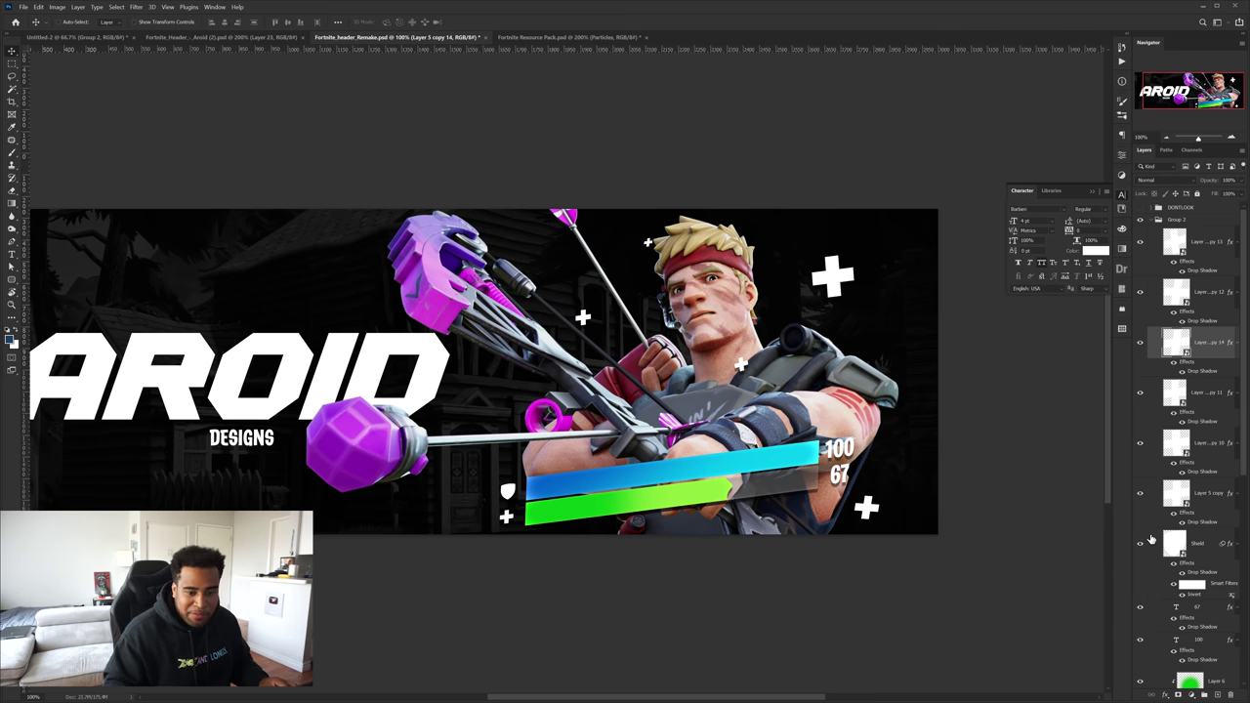
Move the plus beside the hair below the character layer and duplicate it to the right of his neck
{"action": "scroll", "coordinate": [1150, 539], "scroll_direction": "down", "scroll_amount": 8}
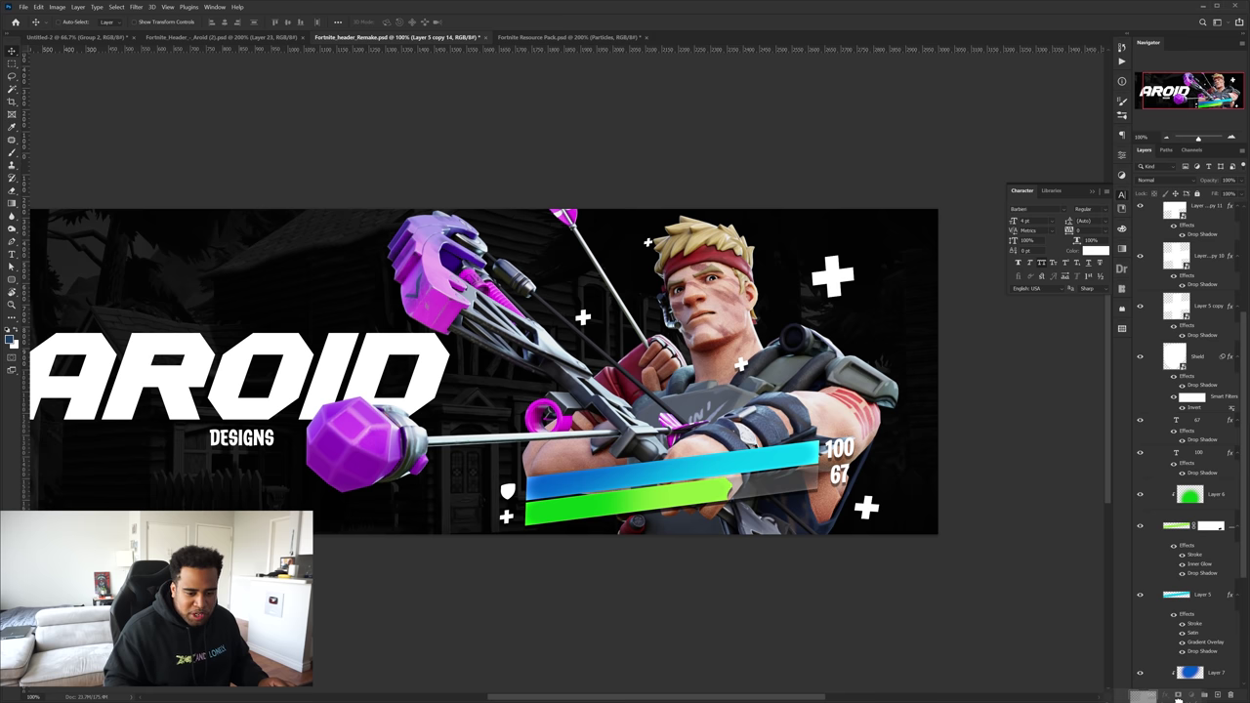
{"action": "scroll", "coordinate": [1178, 635], "scroll_direction": "down", "scroll_amount": 7}
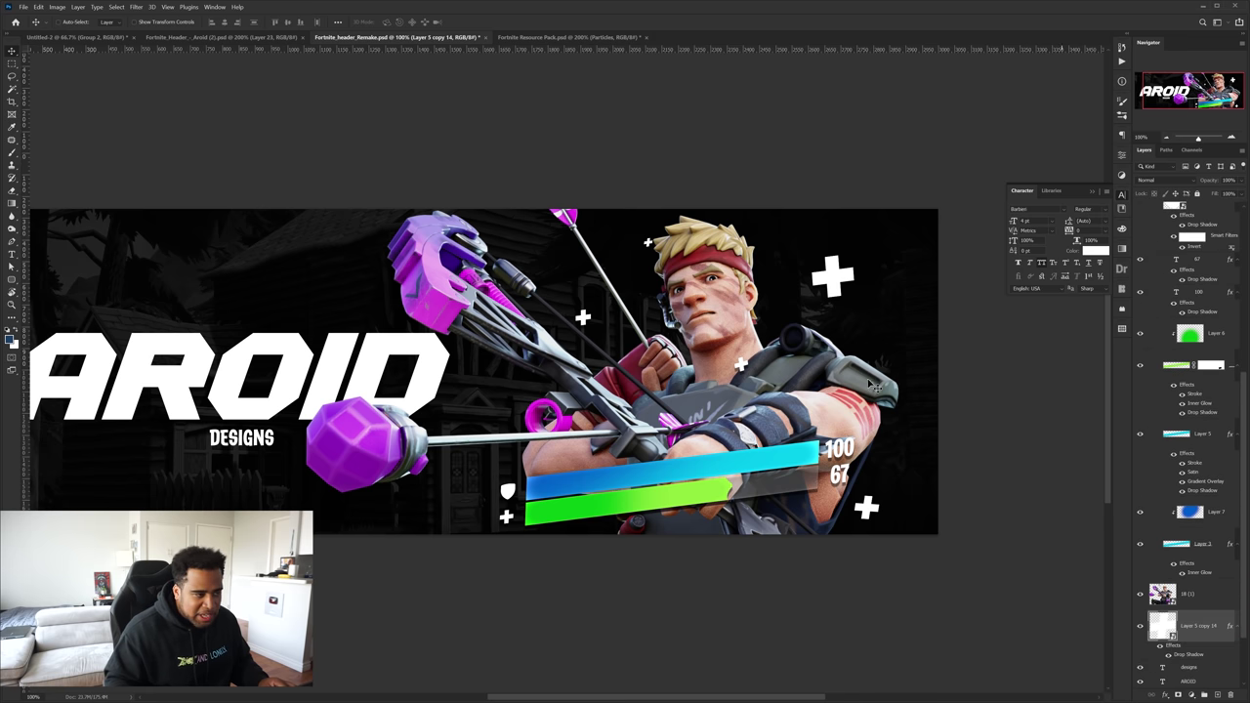
{"action": "left_click_drag", "start_coordinate": [650, 244], "coordinate": [783, 322]}
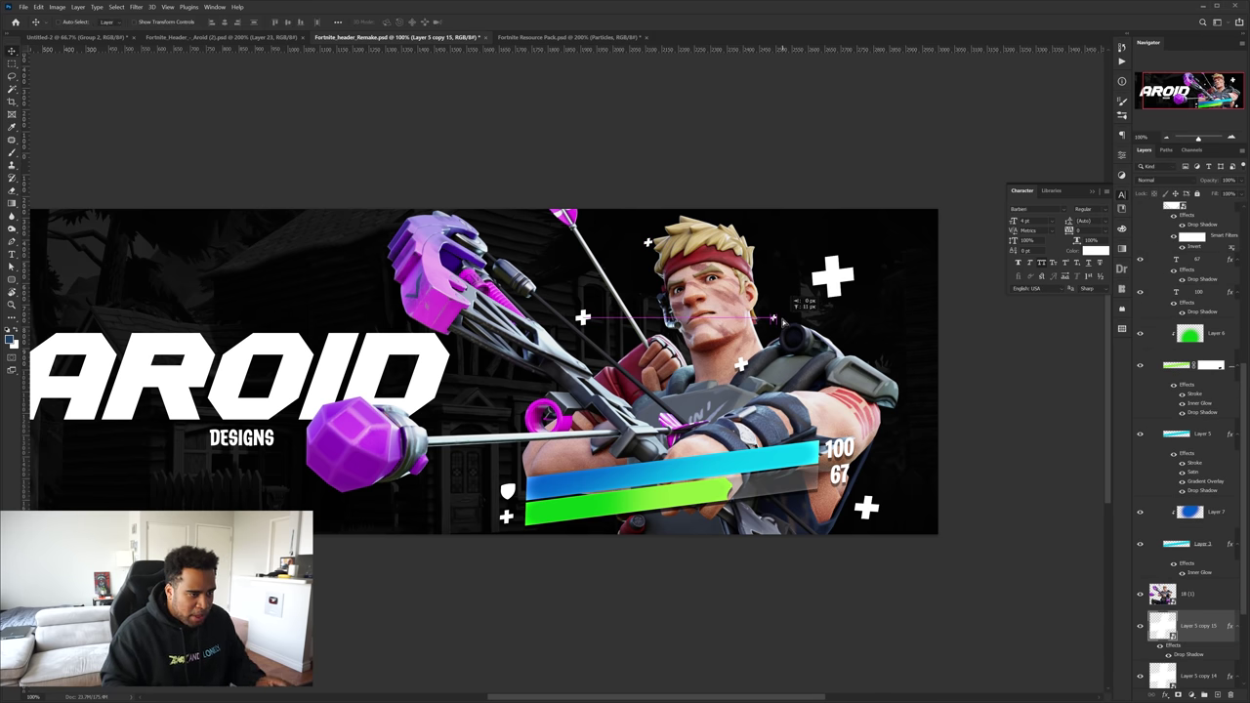
{"action": "left_click_drag", "start_coordinate": [783, 322], "coordinate": [783, 322]}
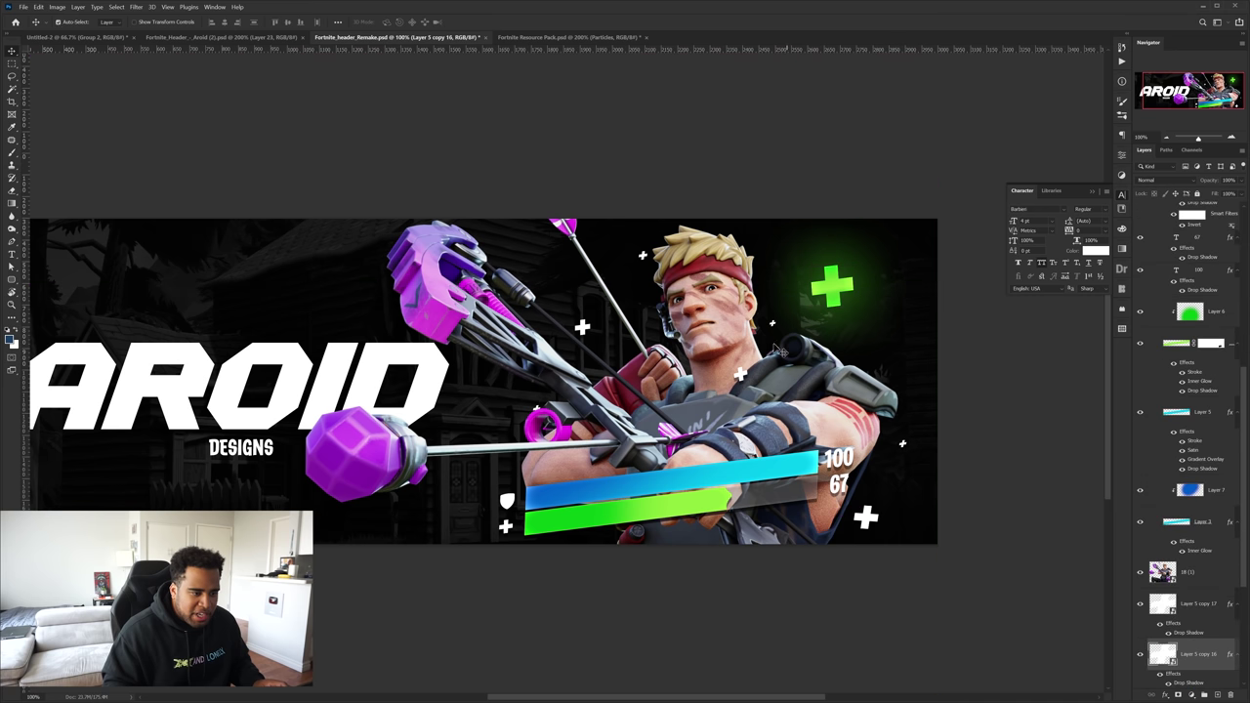
Select the pluses around the character and set the green glow layer above them, Layer 27, to Linear Dodge (Add) blending
{"action": "left_click", "coordinate": [771, 324], "text": "shift"}
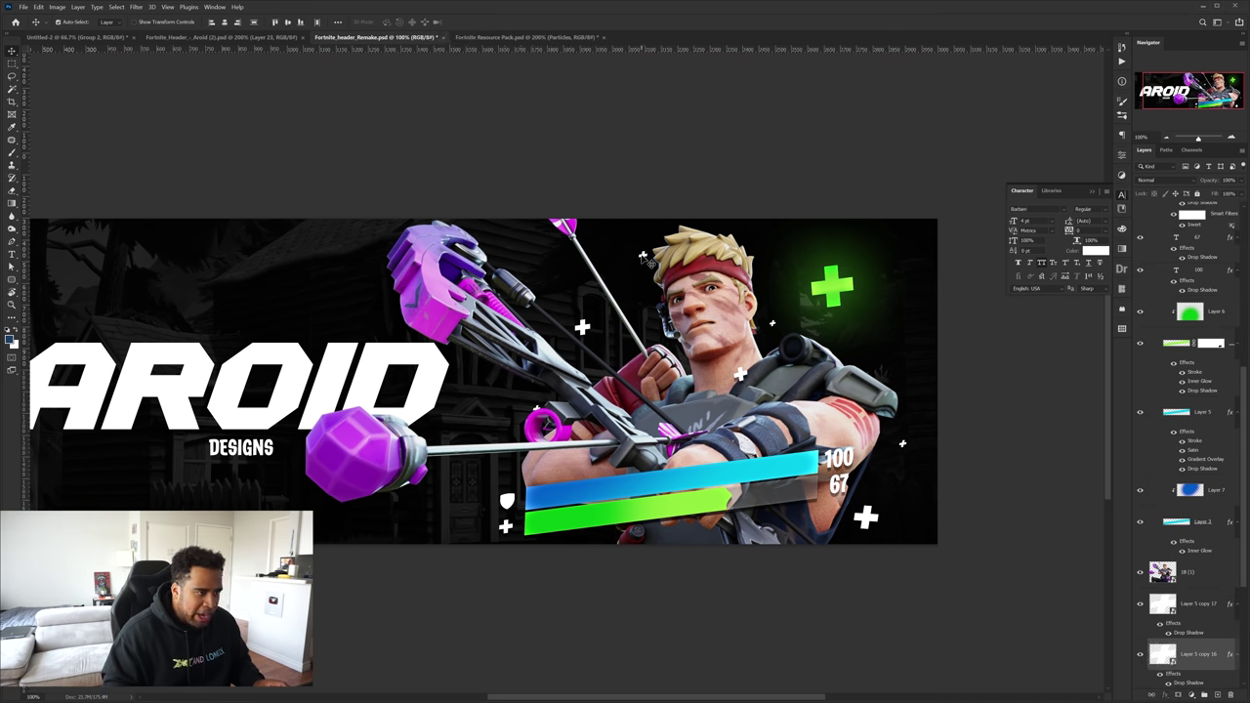
{"action": "scroll", "coordinate": [1211, 322], "scroll_direction": "up", "scroll_amount": 5}
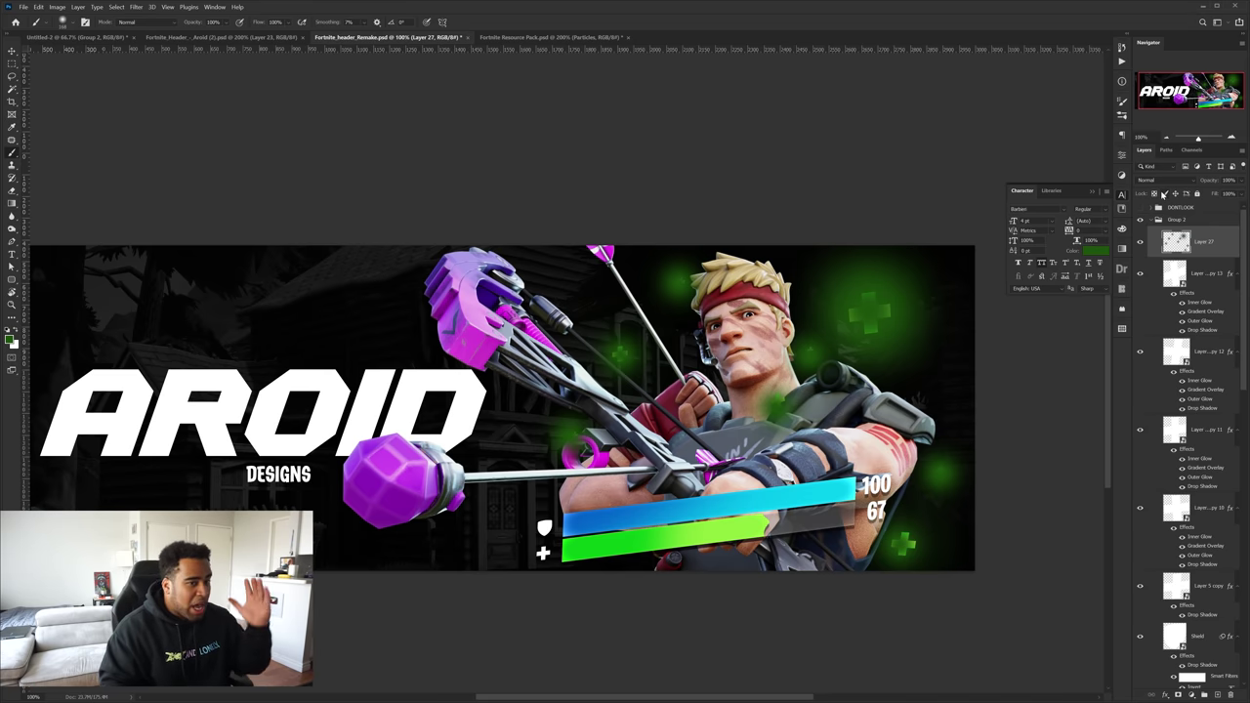
{"action": "left_click", "coordinate": [1160, 180]}
{"action": "left_click", "coordinate": [1160, 280]}
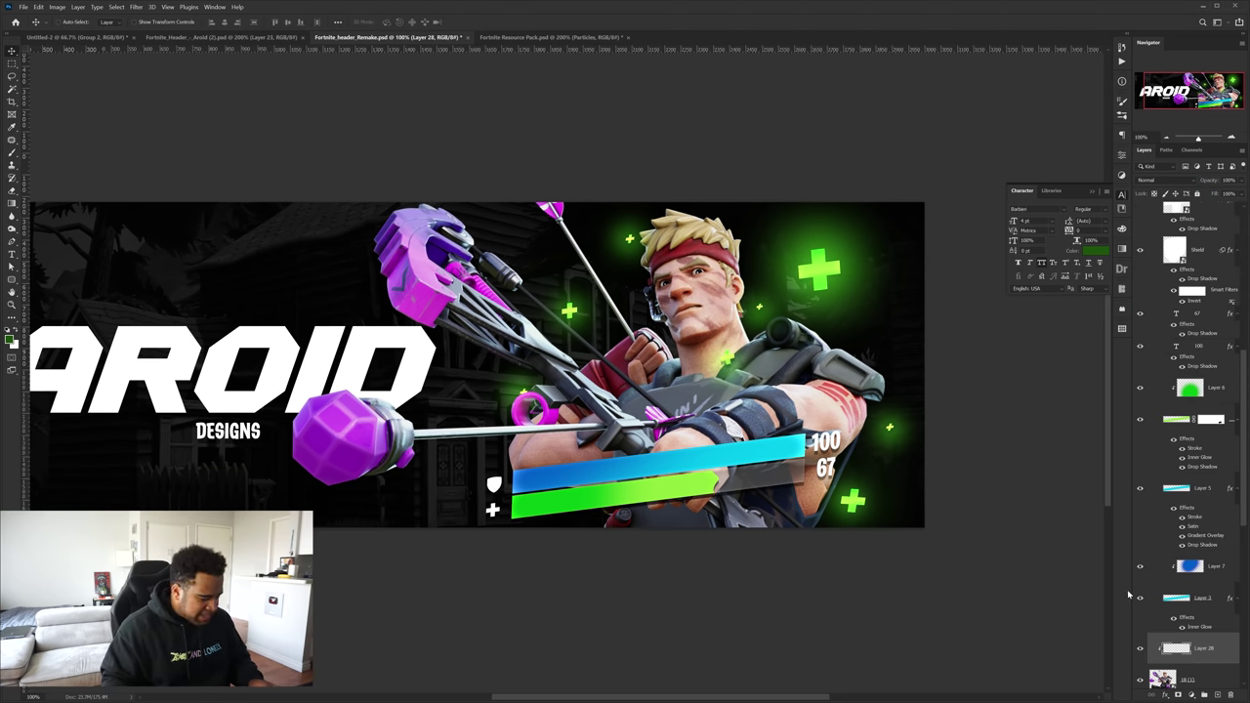
Paint green rim light on the clipped layer along the character's hair and face edge with a soft brush at 28% opacity
{"action": "scroll", "coordinate": [757, 240], "scroll_direction": "up", "scroll_amount": 2}
{"action": "left_click_drag", "start_coordinate": [830, 275], "coordinate": [854, 289]}
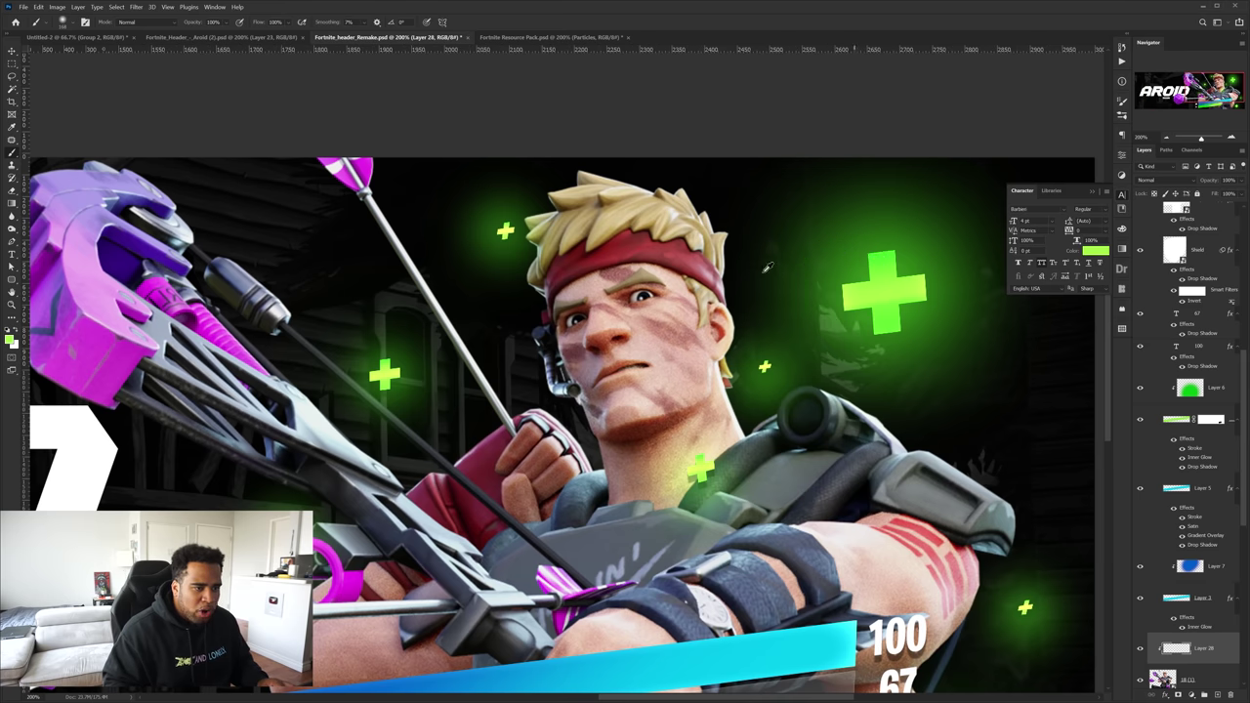
{"action": "scroll", "coordinate": [738, 267], "scroll_direction": "up", "scroll_amount": 2}
{"action": "left_click_drag", "start_coordinate": [934, 316], "coordinate": [948, 330]}
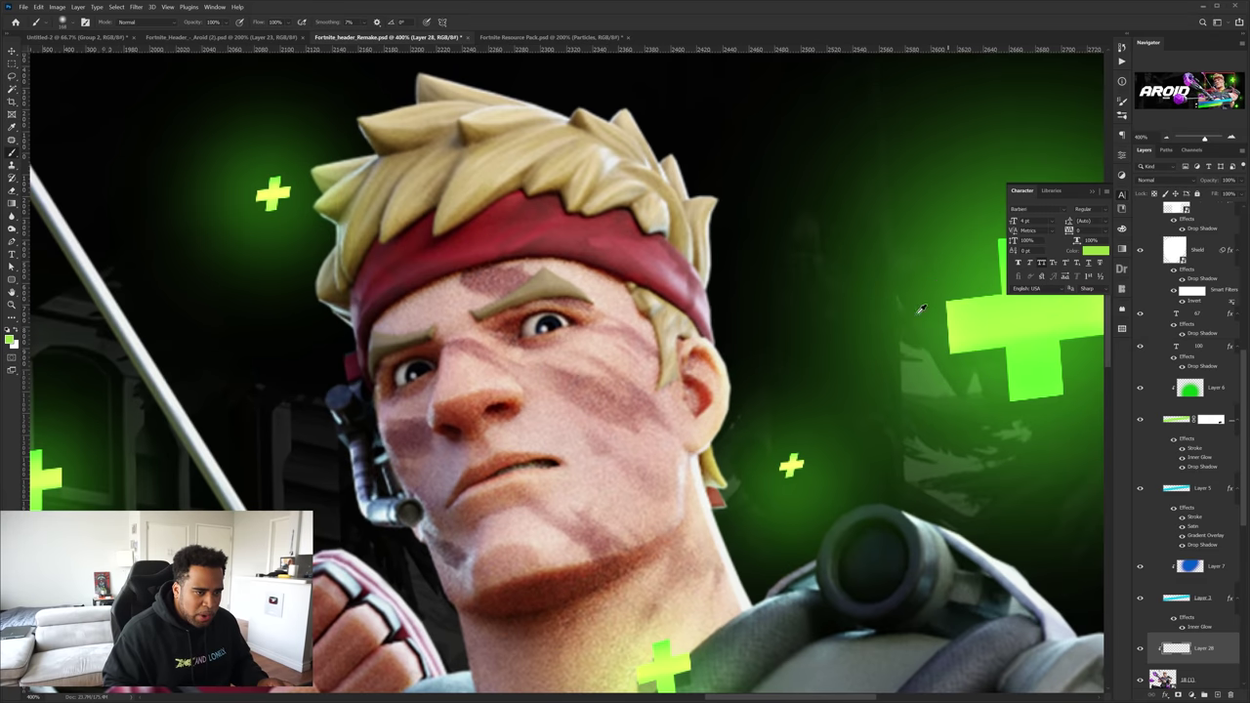
{"action": "mouse_move", "coordinate": [789, 255]}
{"action": "left_mouse_down"}
{"action": "mouse_move", "coordinate": [598, 231]}
{"action": "mouse_move", "coordinate": [636, 237]}
{"action": "left_mouse_up"}
{"action": "left_click", "coordinate": [228, 23]}
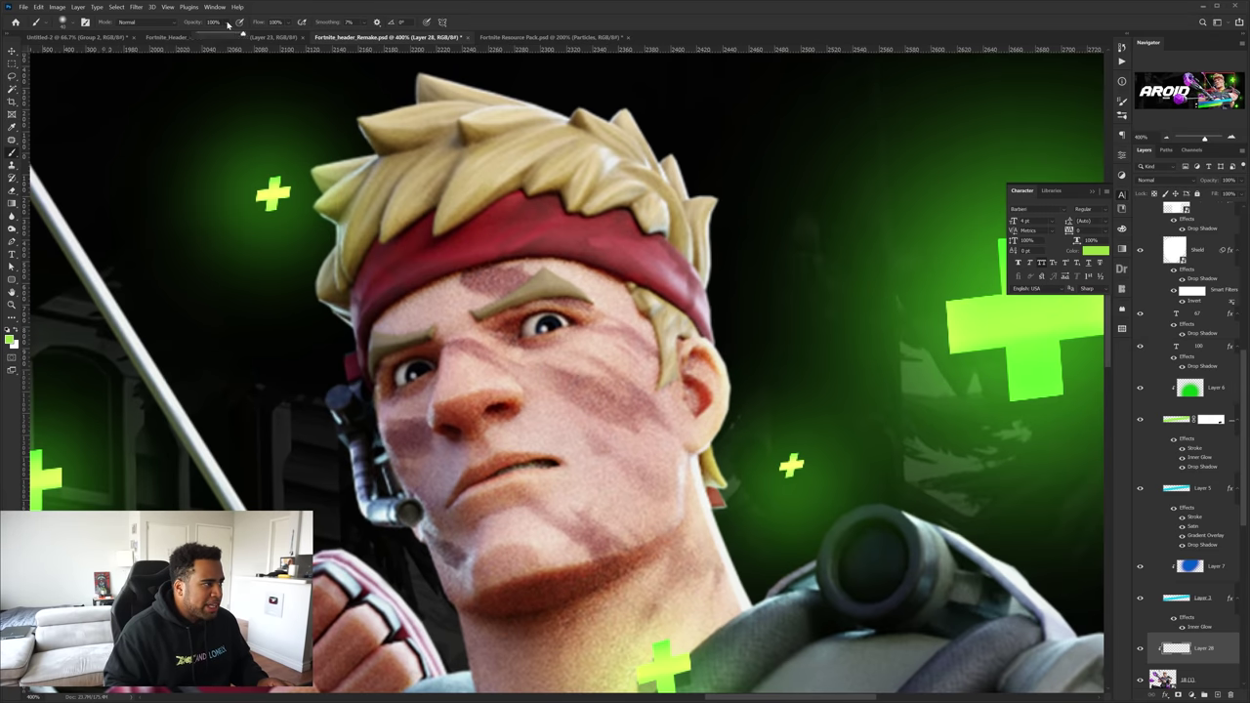
{"action": "key", "text": "bracketright"}
{"action": "key", "text": "bracketright"}
{"action": "mouse_move", "coordinate": [760, 211]}
{"action": "left_mouse_down"}
{"action": "mouse_move", "coordinate": [745, 237]}
{"action": "mouse_move", "coordinate": [757, 374]}
{"action": "mouse_move", "coordinate": [742, 465]}
{"action": "mouse_move", "coordinate": [766, 342]}
{"action": "mouse_move", "coordinate": [745, 490]}
{"action": "mouse_move", "coordinate": [746, 297]}
{"action": "left_mouse_up"}
{"action": "left_click_drag", "start_coordinate": [742, 339], "coordinate": [740, 340]}
{"action": "scroll", "coordinate": [774, 275], "scroll_direction": "down", "scroll_amount": 3}
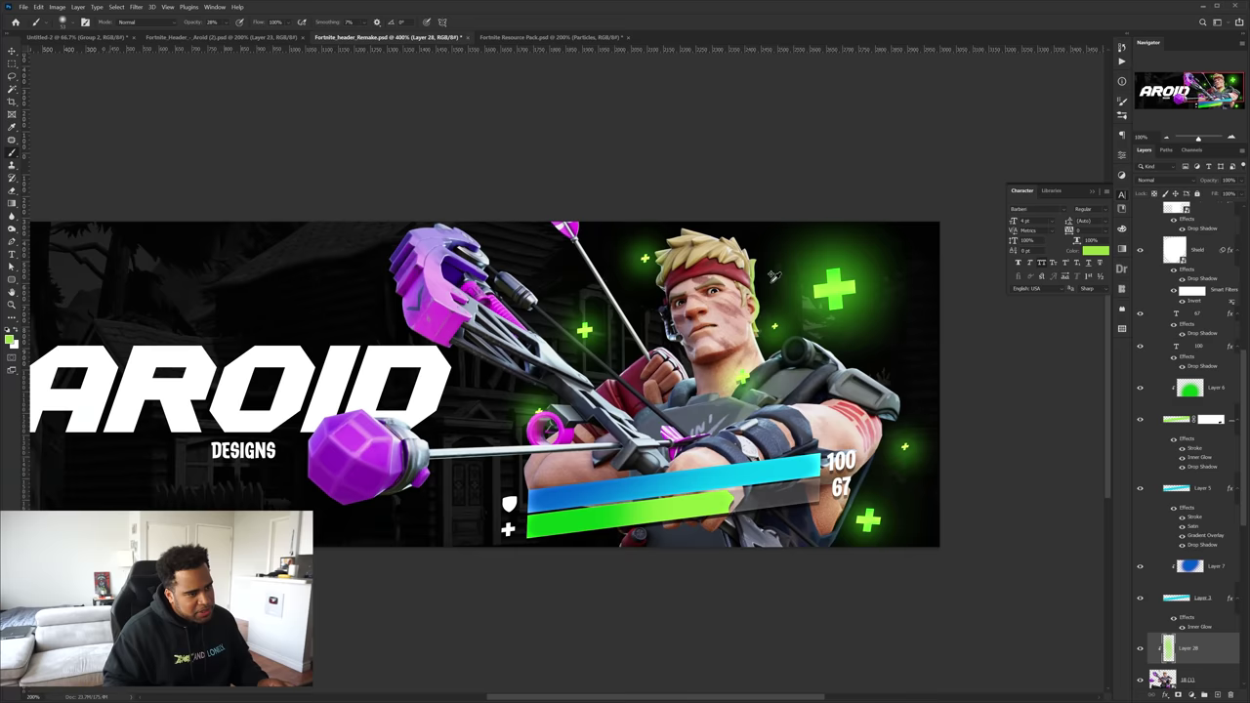
Extend the green rim light on the clipped layer over the character's neck and shoulder, undoing the stray first stroke
{"action": "scroll", "coordinate": [812, 329], "scroll_direction": "up", "scroll_amount": 2}
{"action": "mouse_move", "coordinate": [721, 370]}
{"action": "left_mouse_down"}
{"action": "mouse_move", "coordinate": [745, 329]}
{"action": "mouse_move", "coordinate": [719, 348]}
{"action": "left_mouse_up"}
{"action": "key", "text": "ctrl+z"}
{"action": "mouse_move", "coordinate": [824, 332]}
{"action": "left_mouse_down"}
{"action": "mouse_move", "coordinate": [912, 389]}
{"action": "mouse_move", "coordinate": [794, 314]}
{"action": "mouse_move", "coordinate": [948, 420]}
{"action": "left_mouse_up"}
{"action": "scroll", "coordinate": [768, 349], "scroll_direction": "down", "scroll_amount": 2}
{"action": "key", "text": "v"}
{"action": "mouse_move", "coordinate": [759, 421]}
{"action": "left_mouse_down"}
{"action": "mouse_move", "coordinate": [786, 402]}
{"action": "mouse_move", "coordinate": [796, 437]}
{"action": "mouse_move", "coordinate": [780, 389]}
{"action": "left_mouse_up"}
{"action": "scroll", "coordinate": [777, 386], "scroll_direction": "down", "scroll_amount": 2}
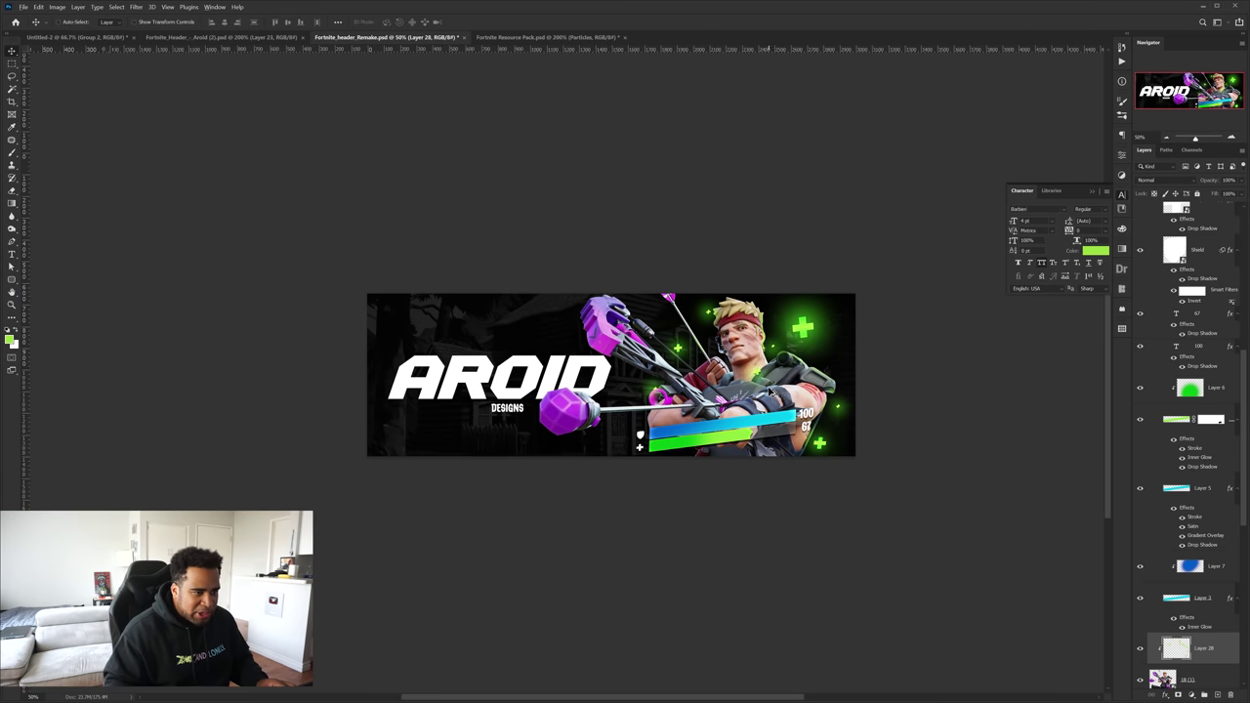
Add a Linear Dodge (Add) layer above Layer 27 and paint a glow over the shield bar in its sampled blue
{"action": "scroll", "coordinate": [777, 387], "scroll_direction": "up", "scroll_amount": 1}
{"action": "scroll", "coordinate": [1170, 355], "scroll_direction": "up", "scroll_amount": 4}
{"action": "left_click", "coordinate": [1224, 237]}
{"action": "key", "text": "ctrl+shift+n"}
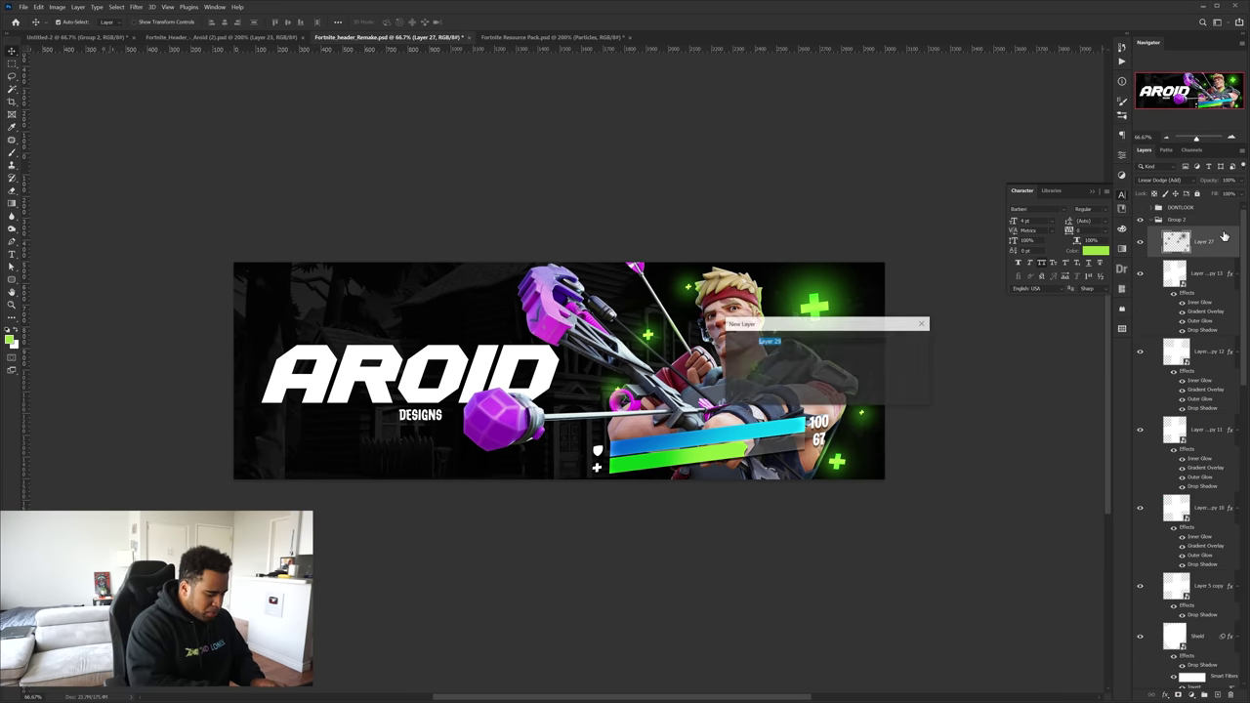
{"action": "key", "text": "Return"}
{"action": "key", "text": "b"}
{"action": "left_click", "coordinate": [625, 430], "text": "alt"}
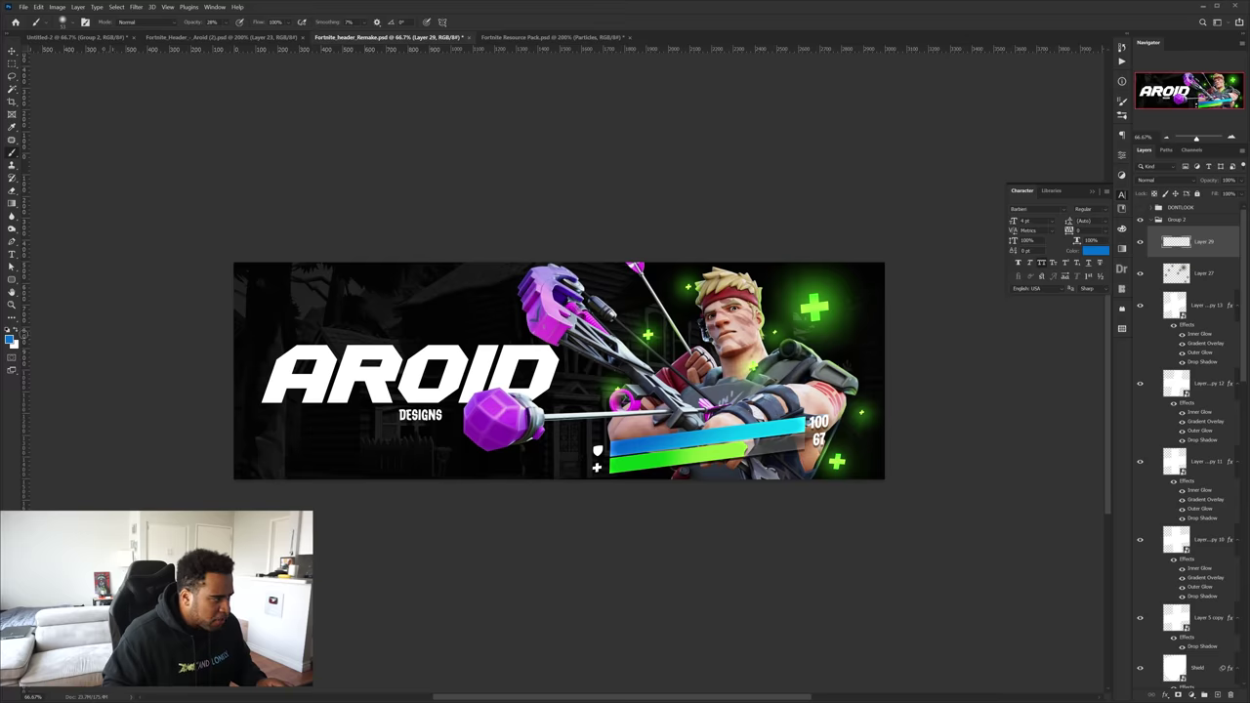
{"action": "left_click_drag", "start_coordinate": [475, 416], "coordinate": [630, 403]}
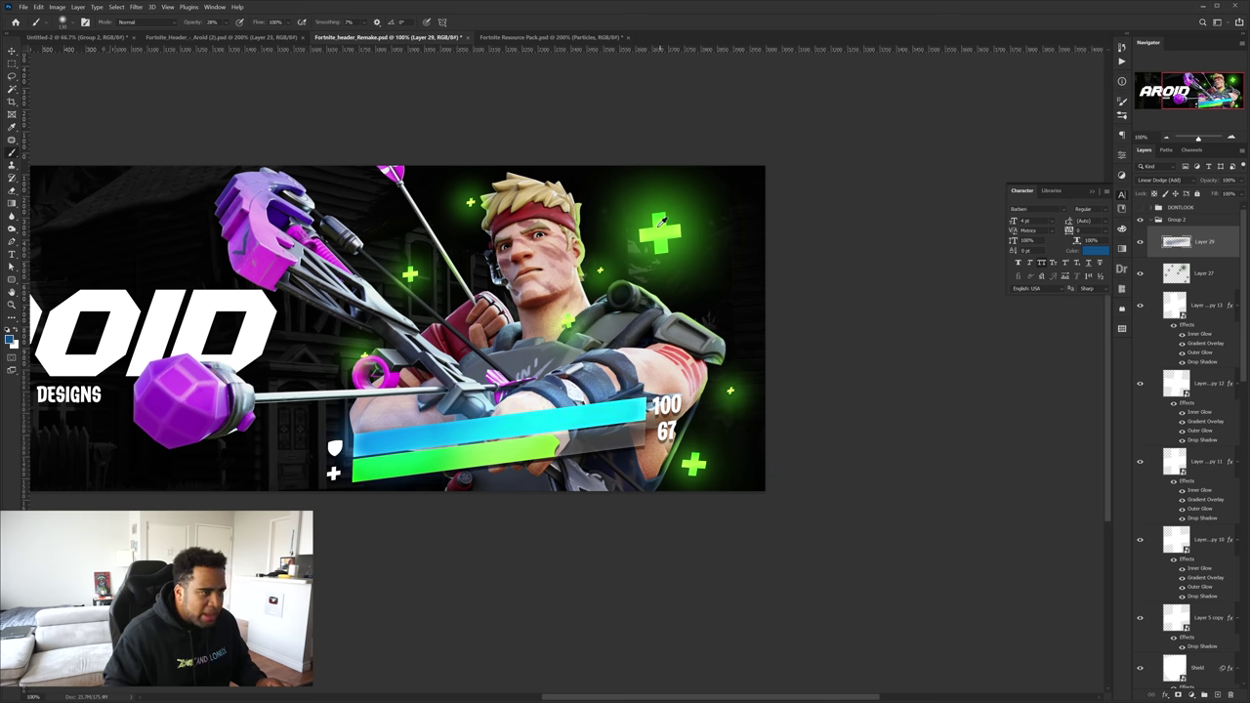
Add another Linear Dodge (Add) layer, paint a glow over the health bar in the plus's sampled green, and adjust its fill
{"action": "left_click", "coordinate": [661, 221], "text": "alt"}
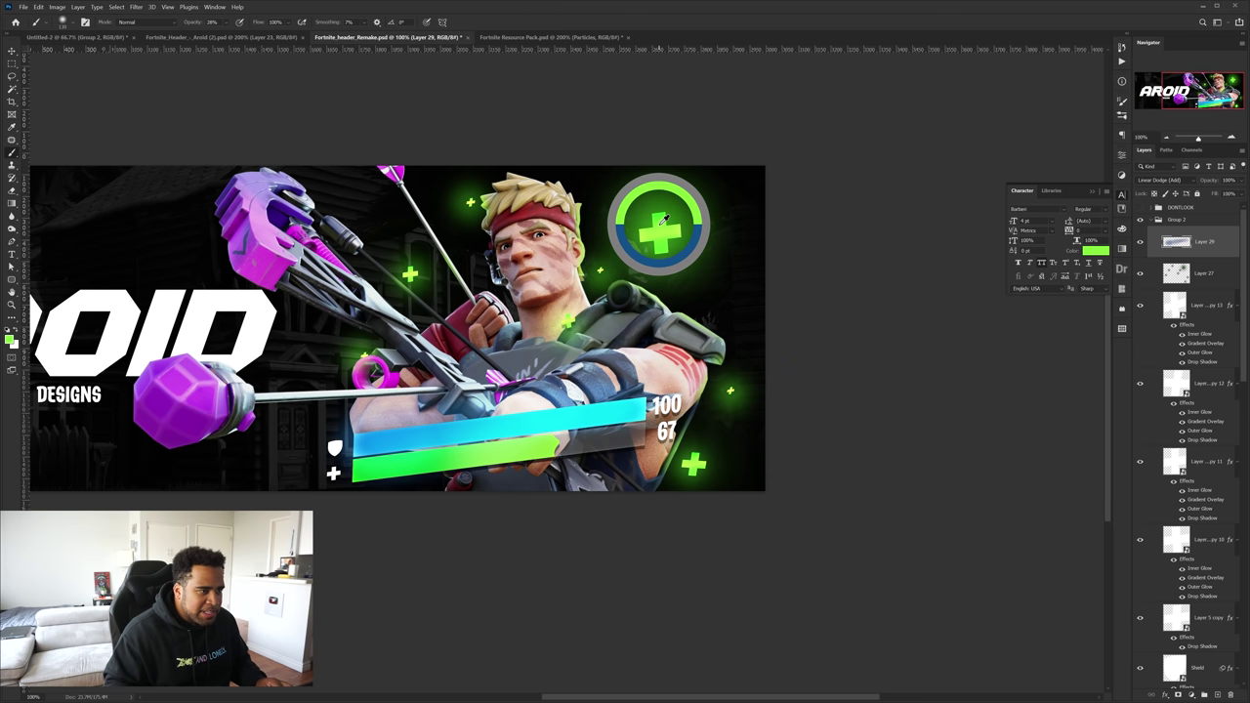
{"action": "left_click", "coordinate": [1217, 695]}
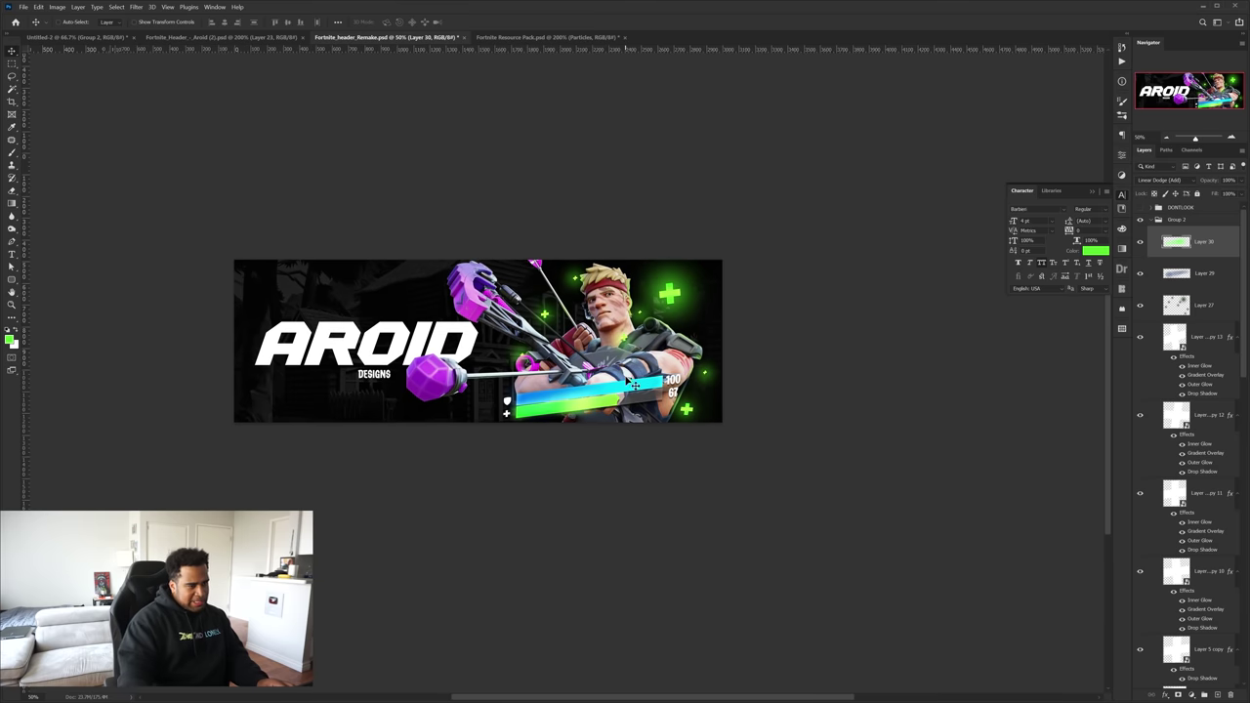
{"action": "scroll", "coordinate": [618, 394], "scroll_direction": "up", "scroll_amount": 1}
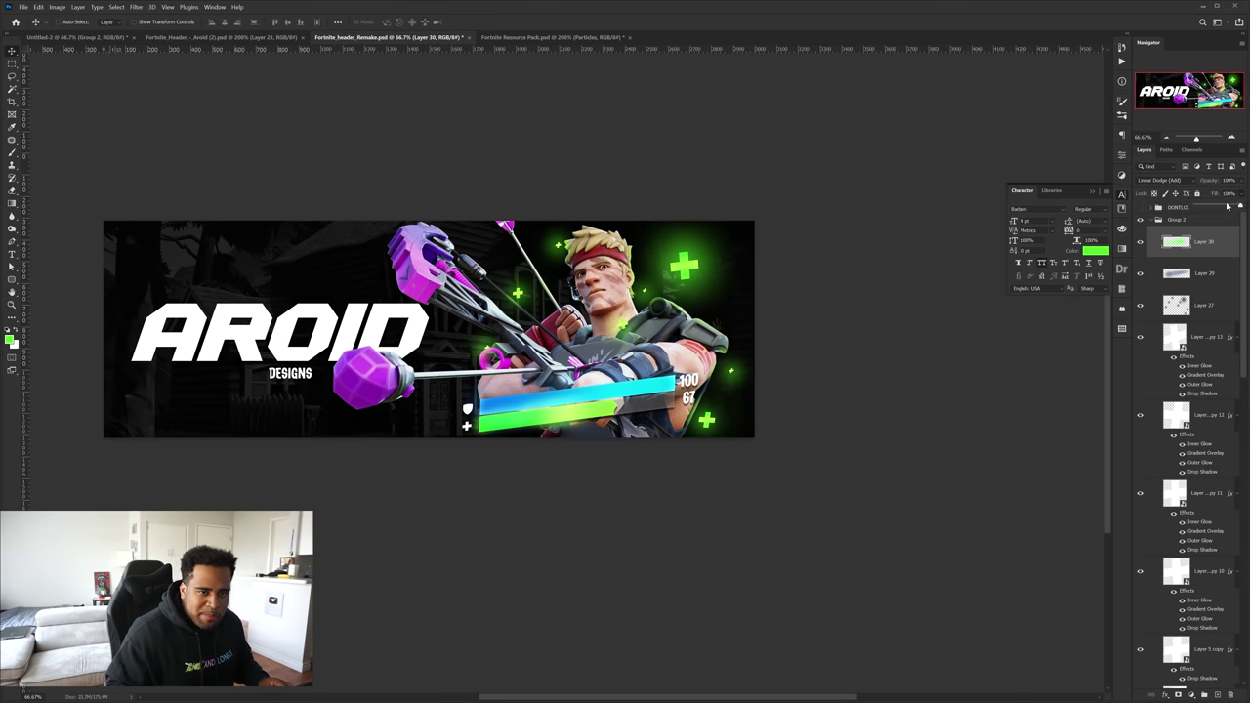
{"action": "left_click_drag", "start_coordinate": [1228, 206], "coordinate": [1225, 208]}
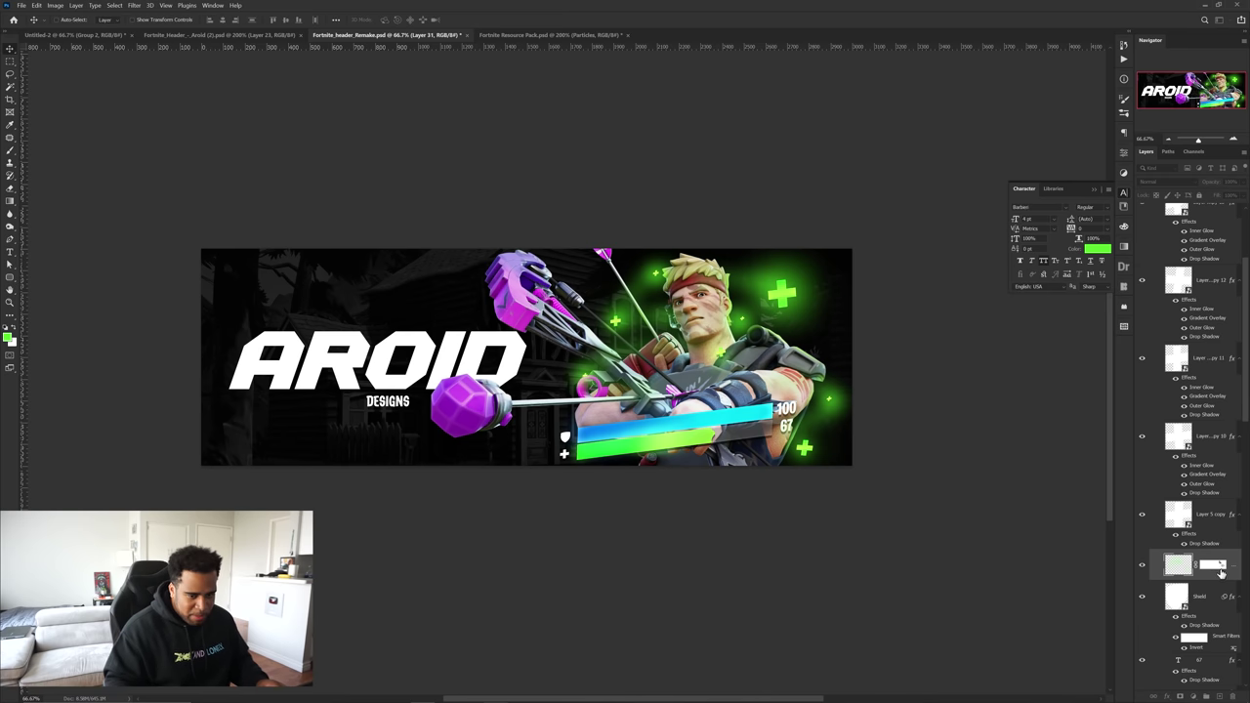
Paint black on Layer 31's mask at 28% brush opacity to soften the green glow over the character
{"action": "scroll", "coordinate": [644, 303], "scroll_direction": "up", "scroll_amount": 1}
{"action": "key", "text": "b"}
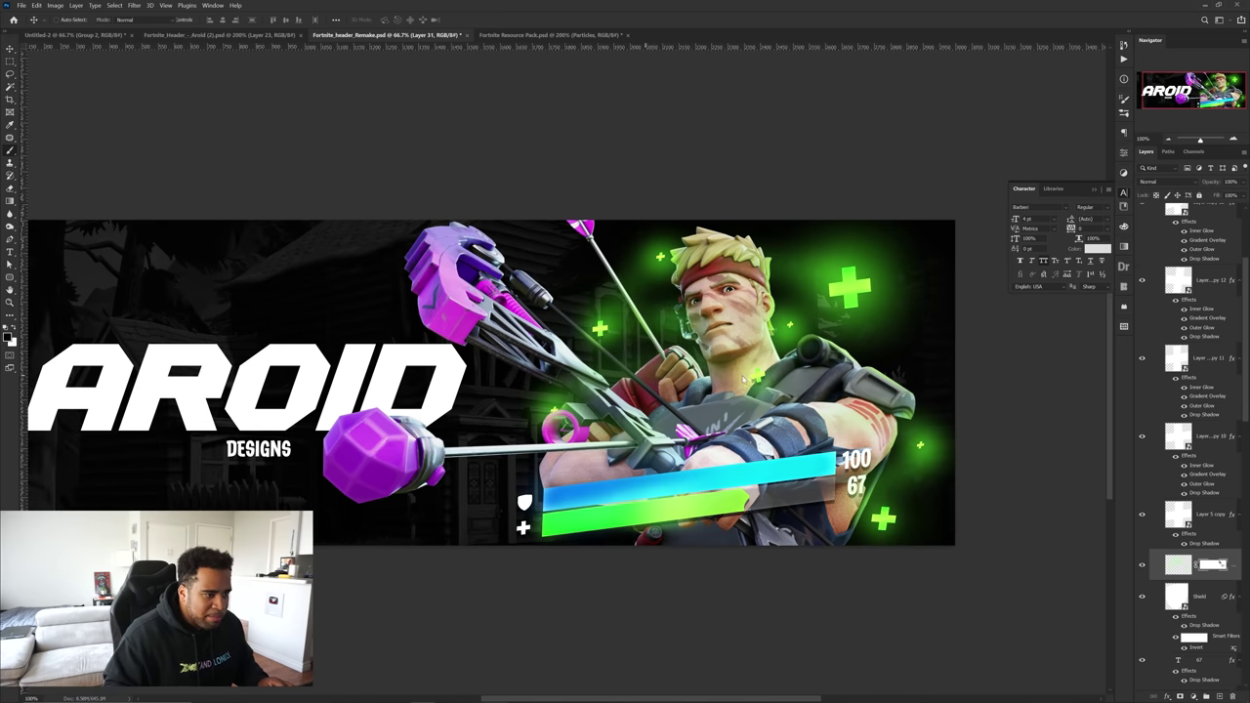
{"action": "key", "text": "d"}
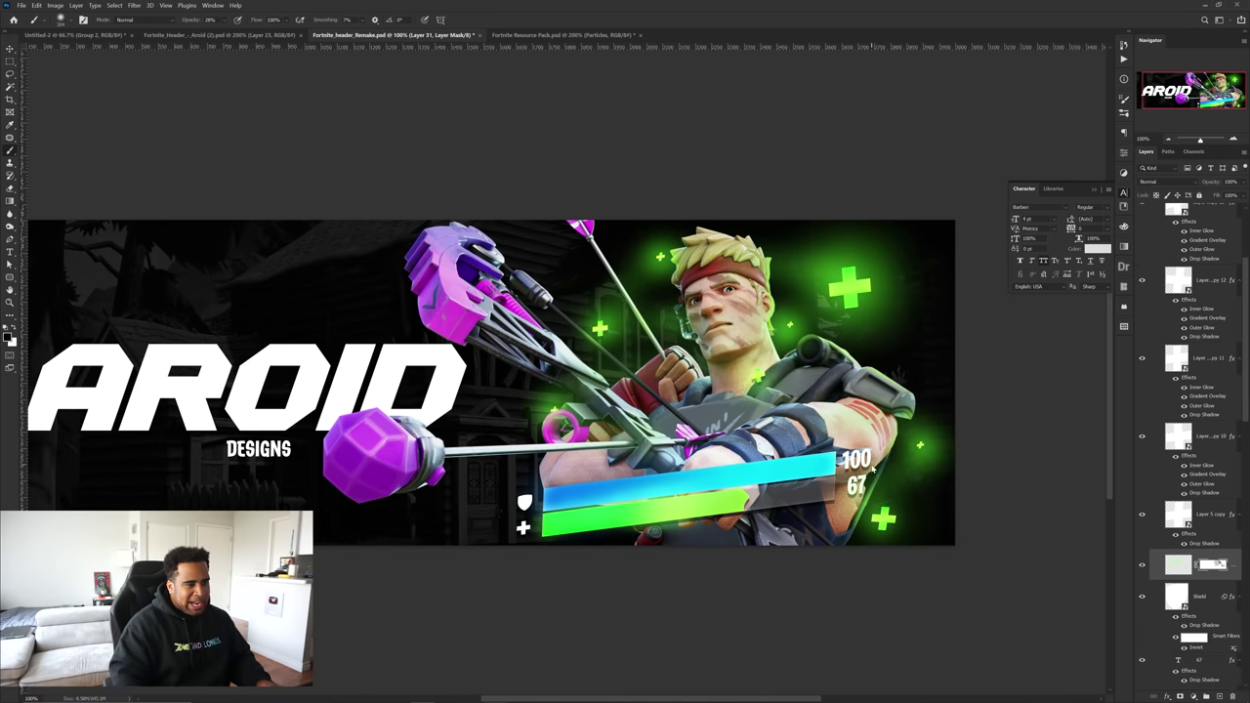
{"action": "scroll", "coordinate": [872, 455], "scroll_direction": "down", "scroll_amount": 1}
{"action": "key", "text": "v"}
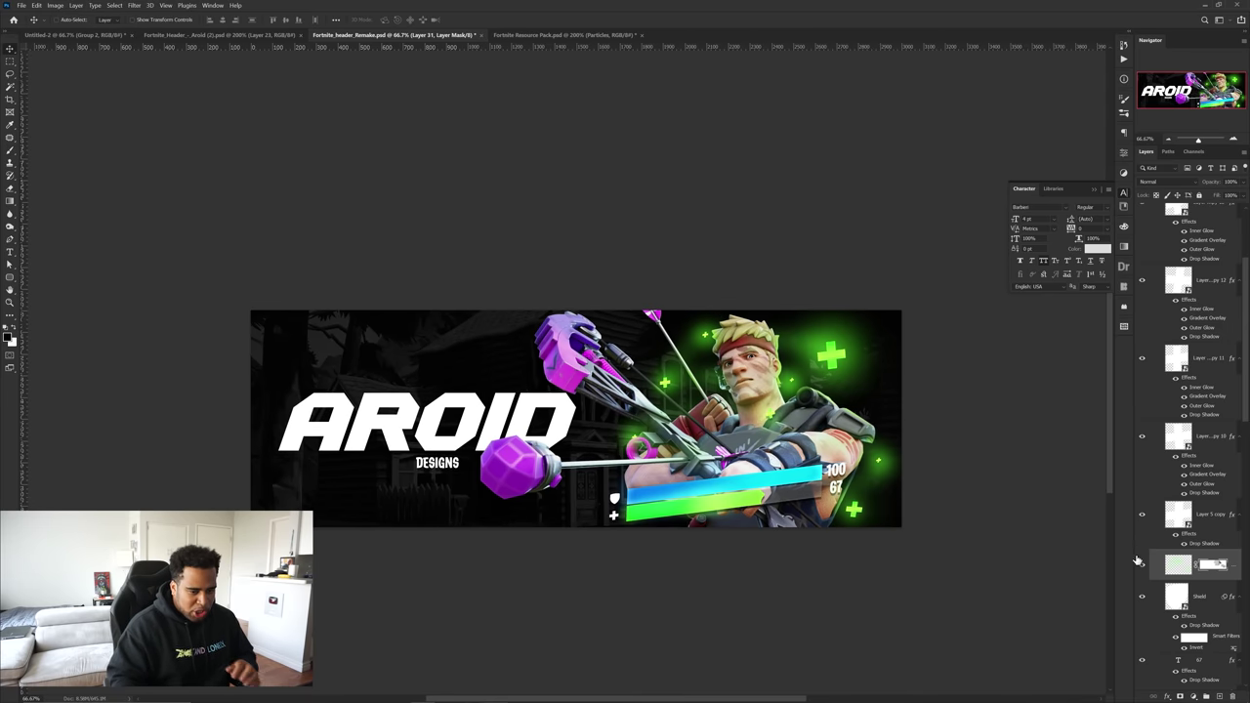
Add a layer directly below the character, paint a dark green haze along the banner's lower right, and change its blend mode
{"action": "scroll", "coordinate": [1177, 600], "scroll_direction": "down", "scroll_amount": 6}
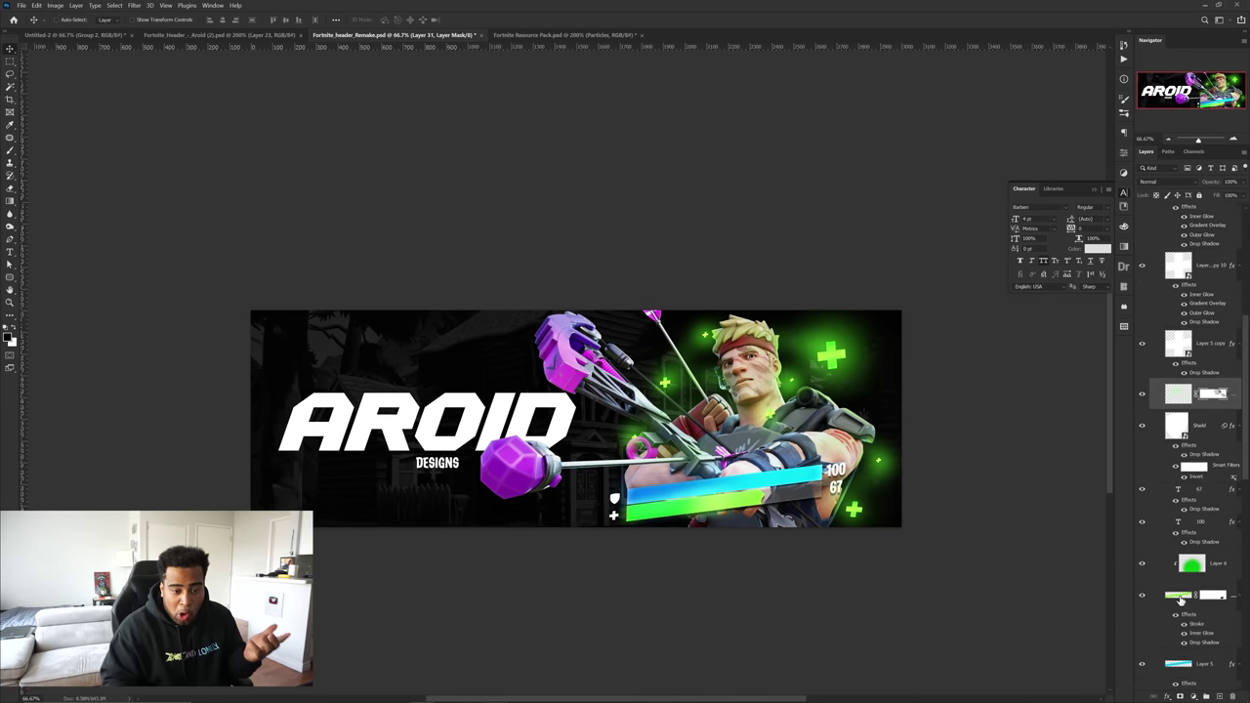
{"action": "scroll", "coordinate": [1186, 602], "scroll_direction": "down", "scroll_amount": 5}
{"action": "left_click", "coordinate": [1201, 602]}
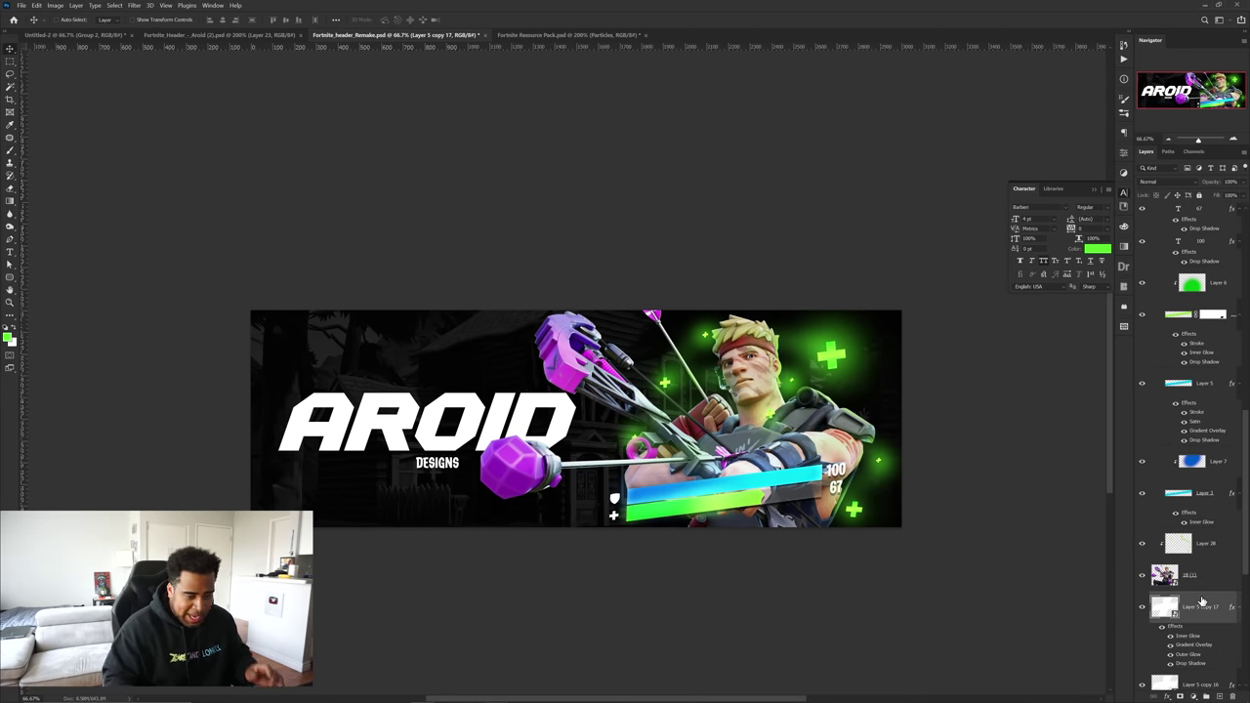
{"action": "key", "text": "ctrl+shift+alt+n"}
{"action": "key", "text": "b"}
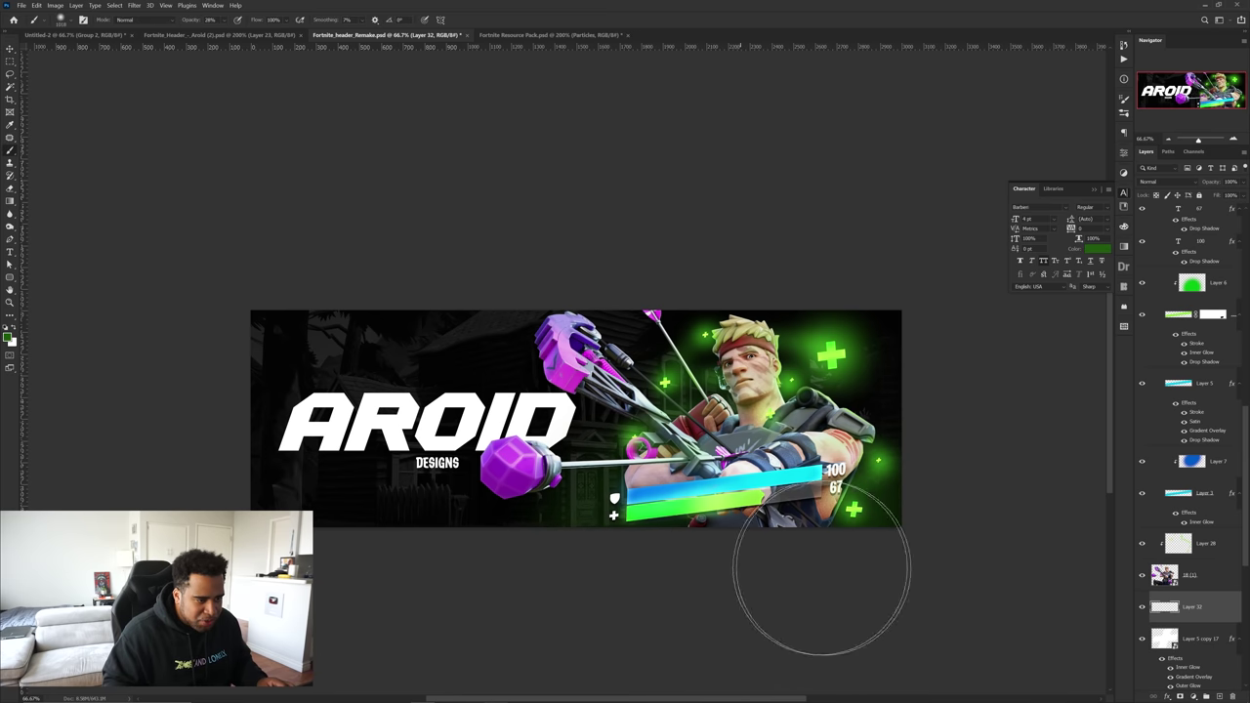
{"action": "left_click", "coordinate": [1161, 181]}
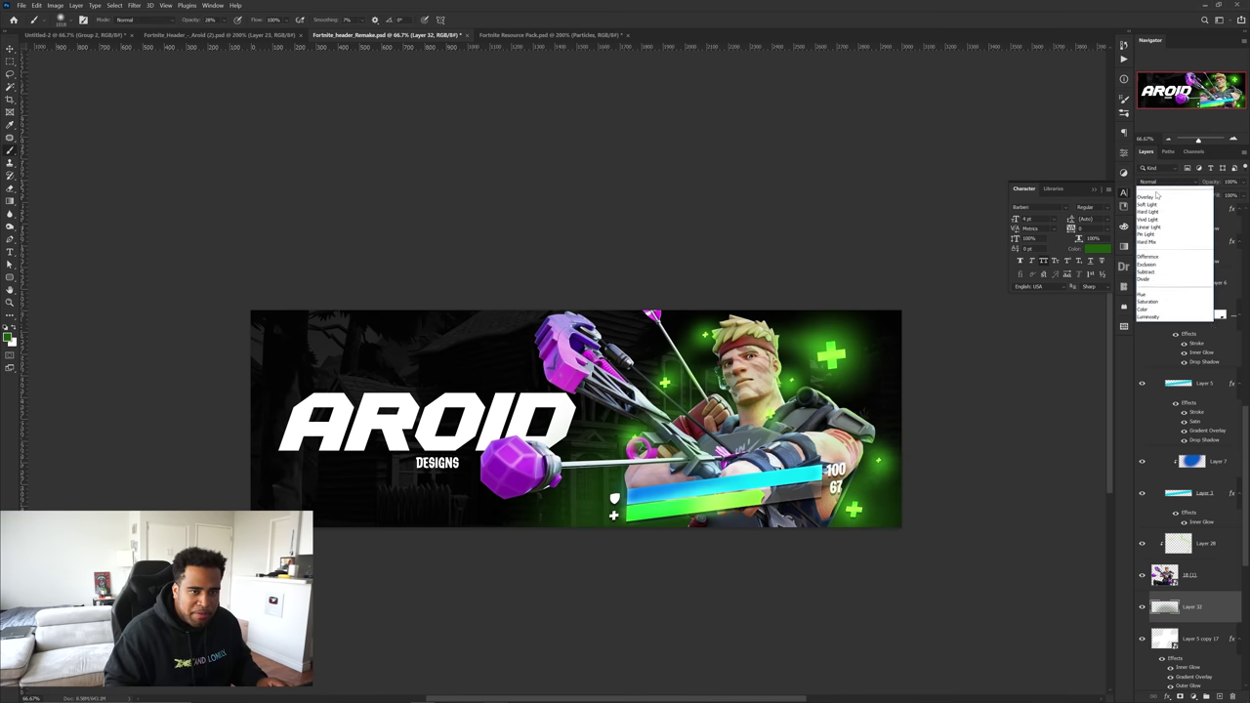
{"action": "left_click", "coordinate": [1165, 280]}
Add a Linear Dodge (Add) layer above the character's clipped light and paint green glow over his lower body
{"action": "left_click", "coordinate": [1212, 578]}
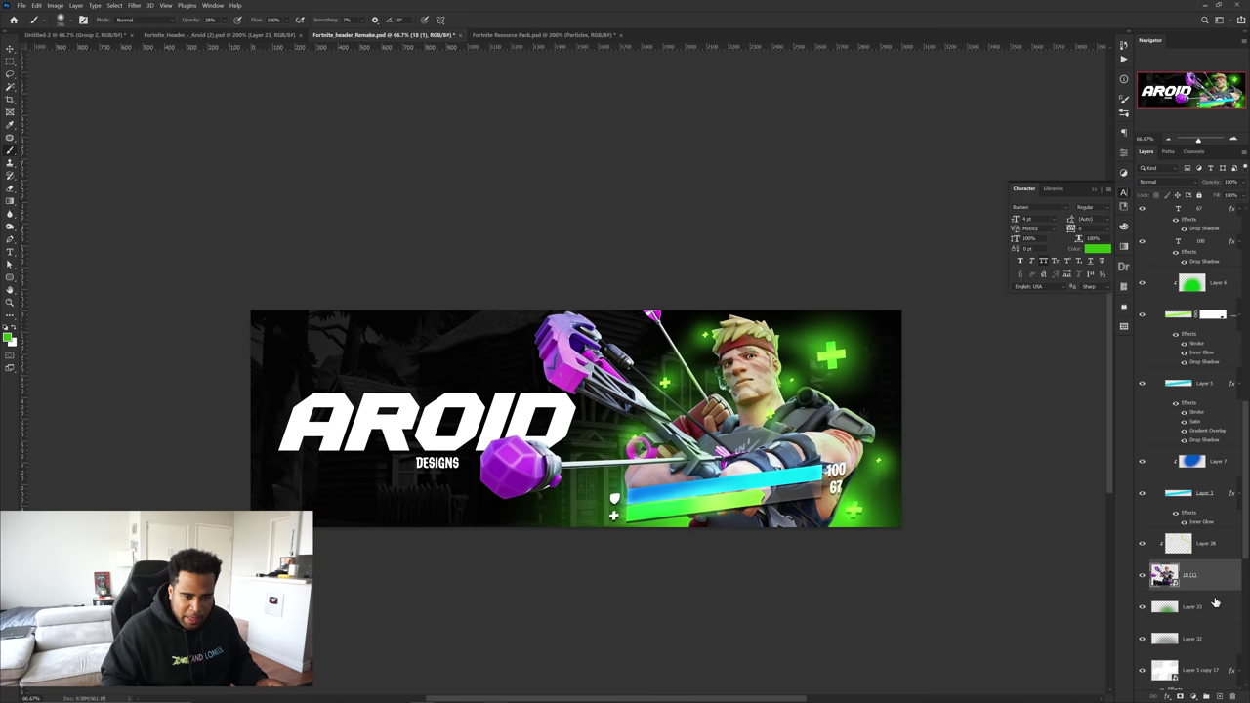
{"action": "left_click", "coordinate": [1206, 543]}
{"action": "key", "text": "ctrl+shift+alt+n"}
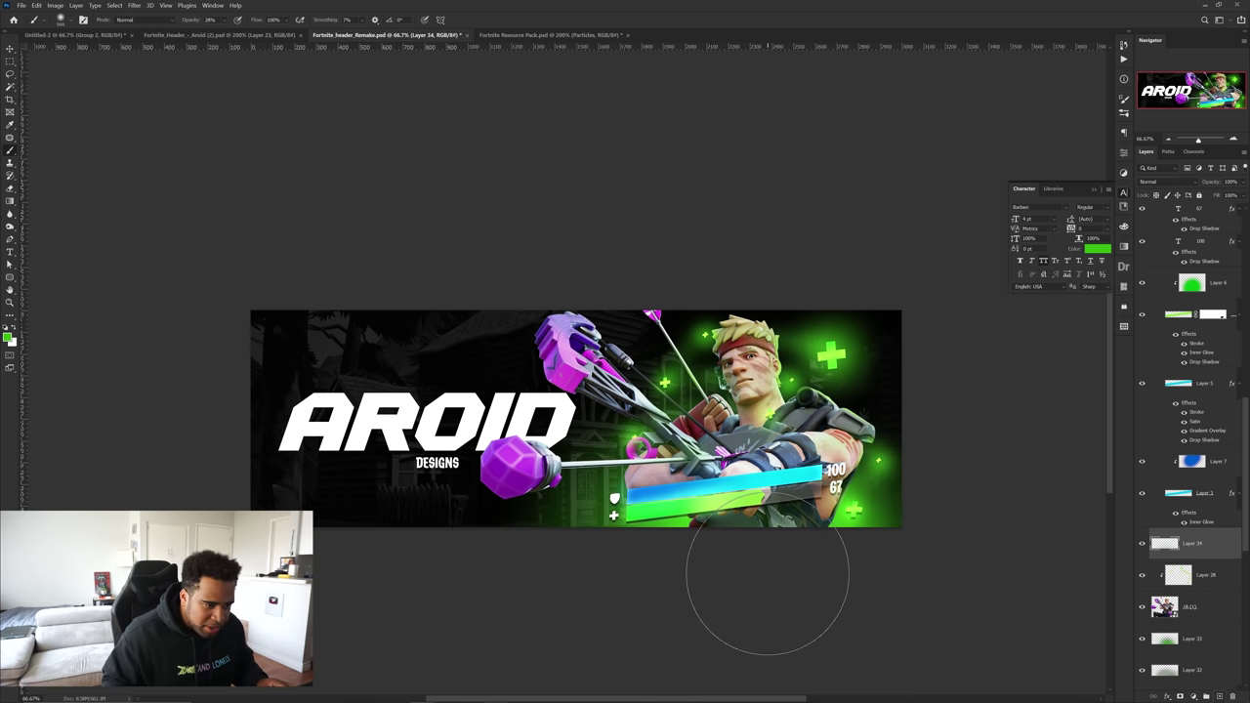
{"action": "scroll", "coordinate": [711, 484], "scroll_direction": "up", "scroll_amount": 1}
Find the blue lightning streak among the FX layers in Fortnite Resource Pack.psd and copy it into Fortnite_header_Remake.psd
{"action": "left_click", "coordinate": [550, 34]}
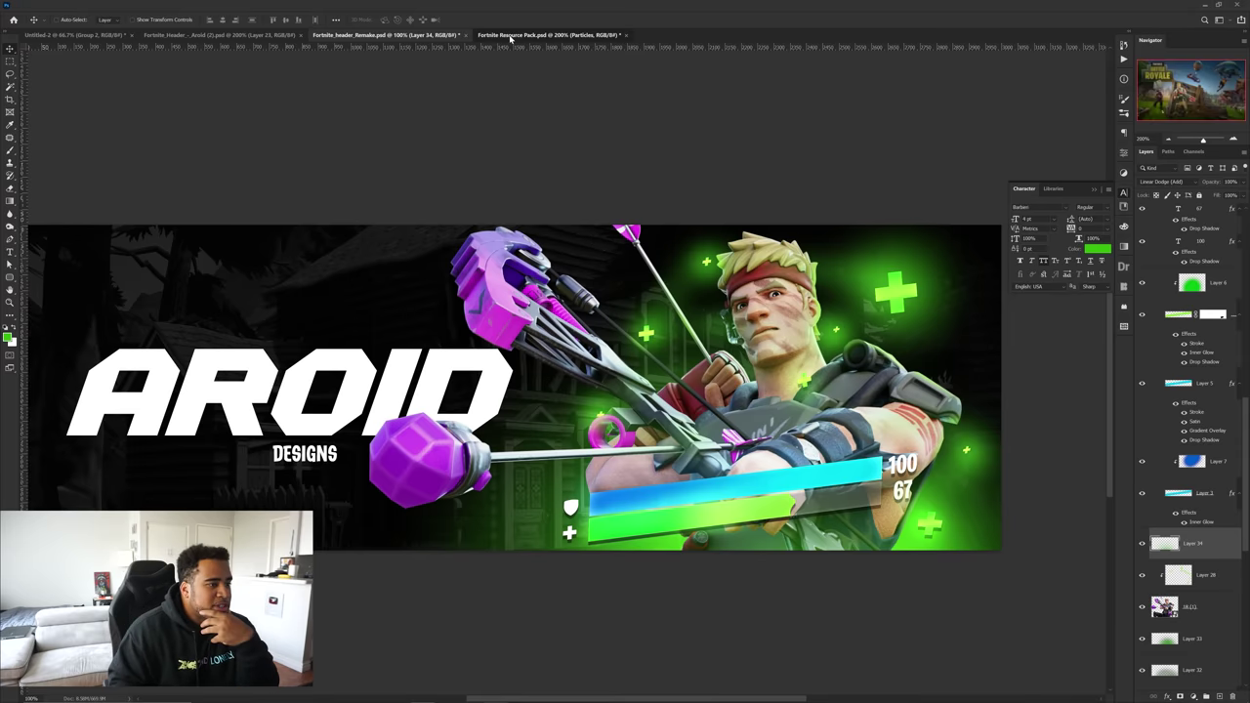
{"action": "left_click", "coordinate": [1154, 301]}
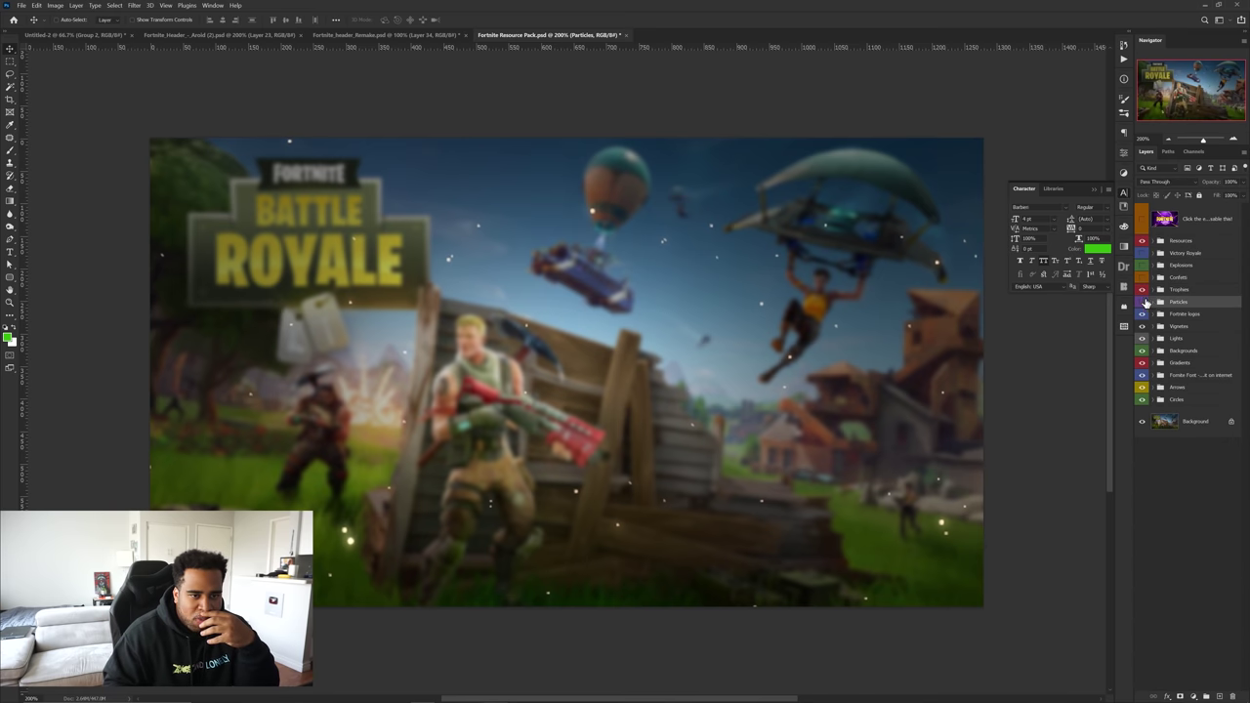
{"action": "left_click", "coordinate": [1157, 240]}
{"action": "scroll", "coordinate": [1162, 430], "scroll_direction": "down", "scroll_amount": 5}
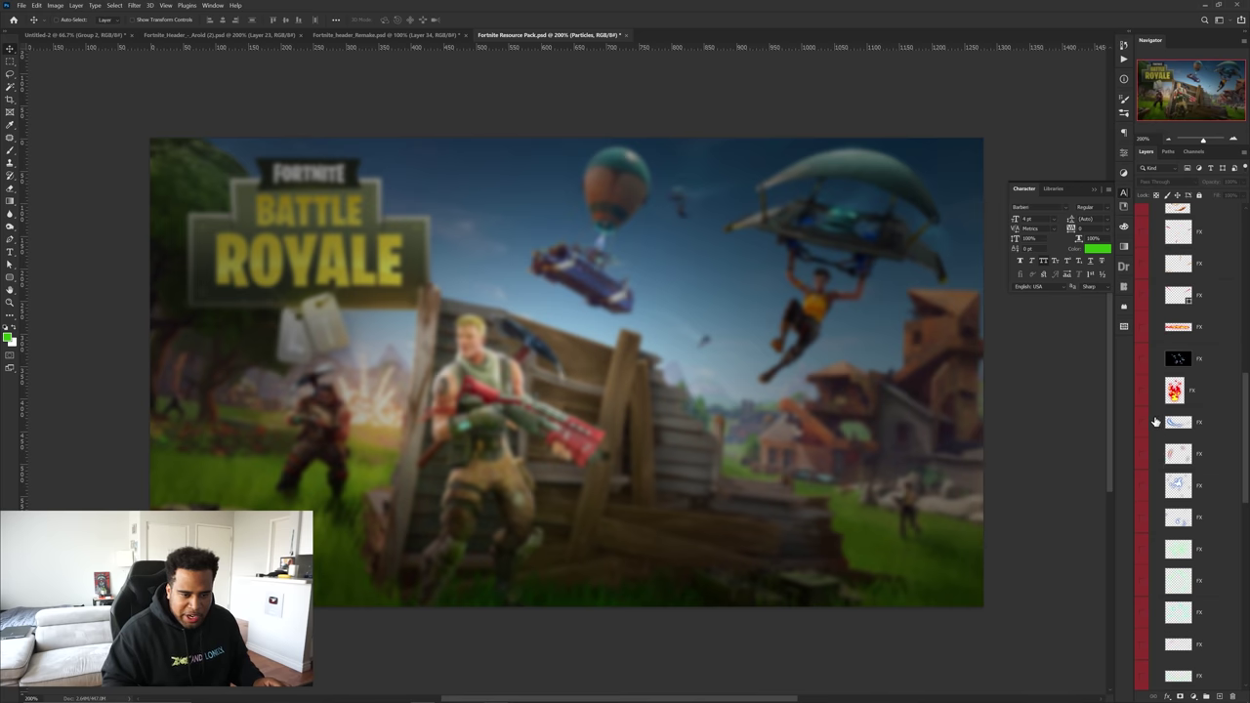
{"action": "left_click", "coordinate": [1141, 422]}
{"action": "left_click", "coordinate": [1177, 422]}
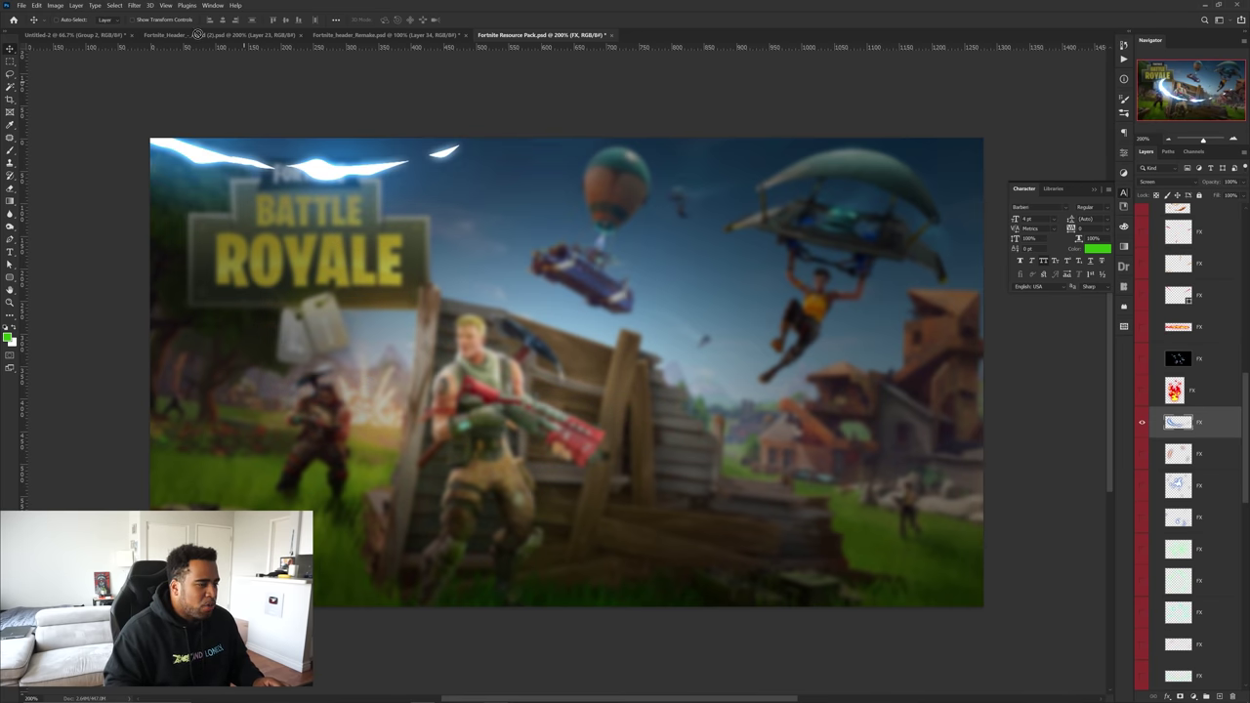
{"action": "left_click_drag", "start_coordinate": [197, 34], "coordinate": [533, 407]}
Enlarge the lightning streak to about 126%, rotate and flip it vertically, and place it beneath the purple arrow tip
{"action": "key", "text": "ctrl+t"}
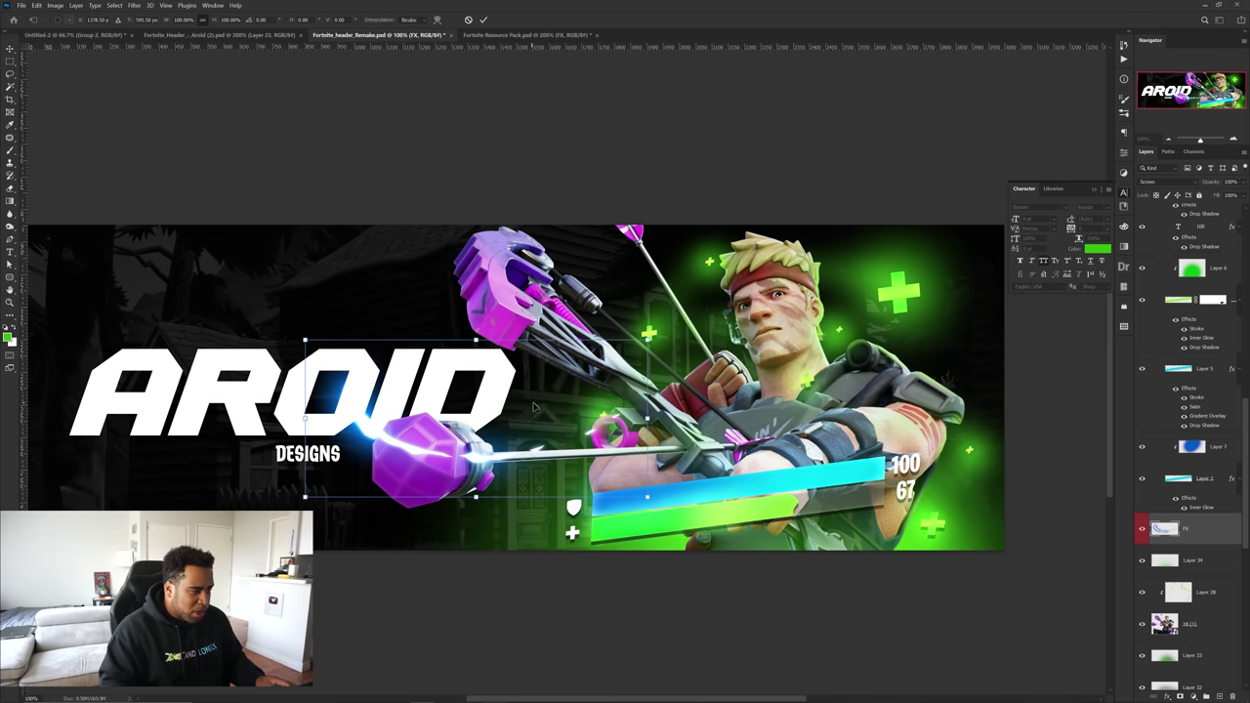
{"action": "left_click_drag", "start_coordinate": [646, 419], "coordinate": [691, 419]}
{"action": "left_click_drag", "start_coordinate": [426, 264], "coordinate": [552, 450]}
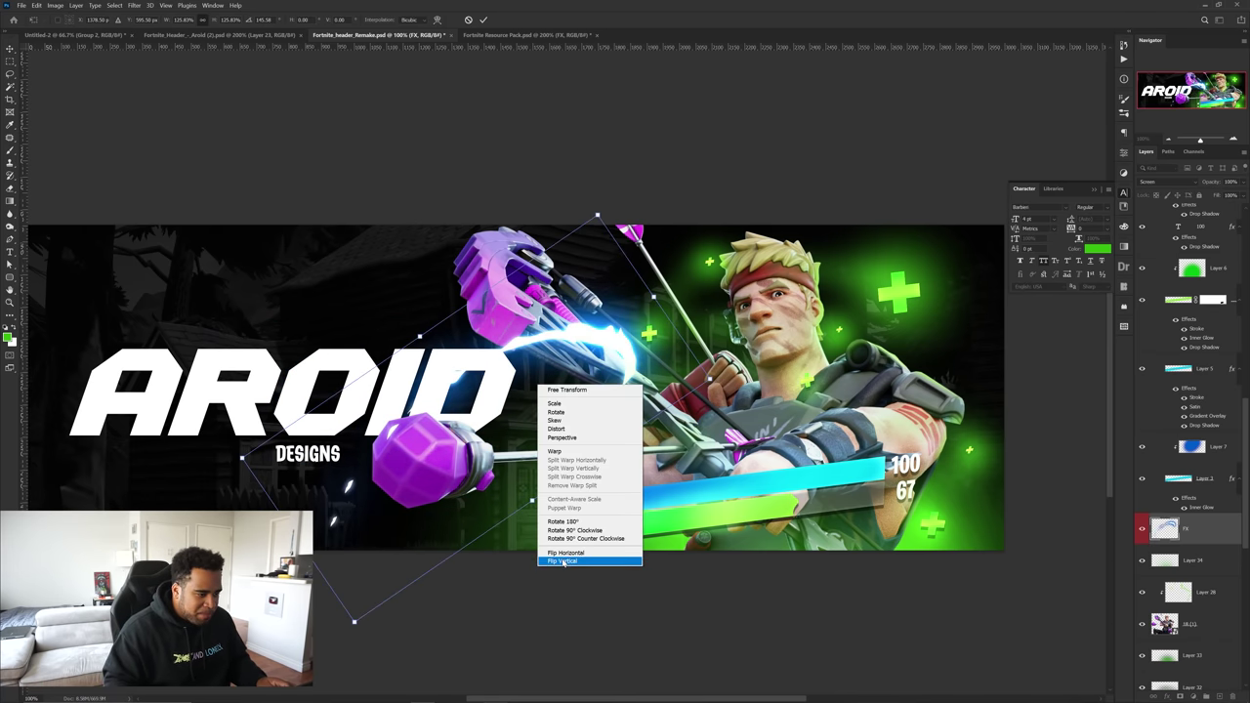
{"action": "left_click", "coordinate": [563, 560]}
{"action": "left_click_drag", "start_coordinate": [572, 533], "coordinate": [491, 497]}
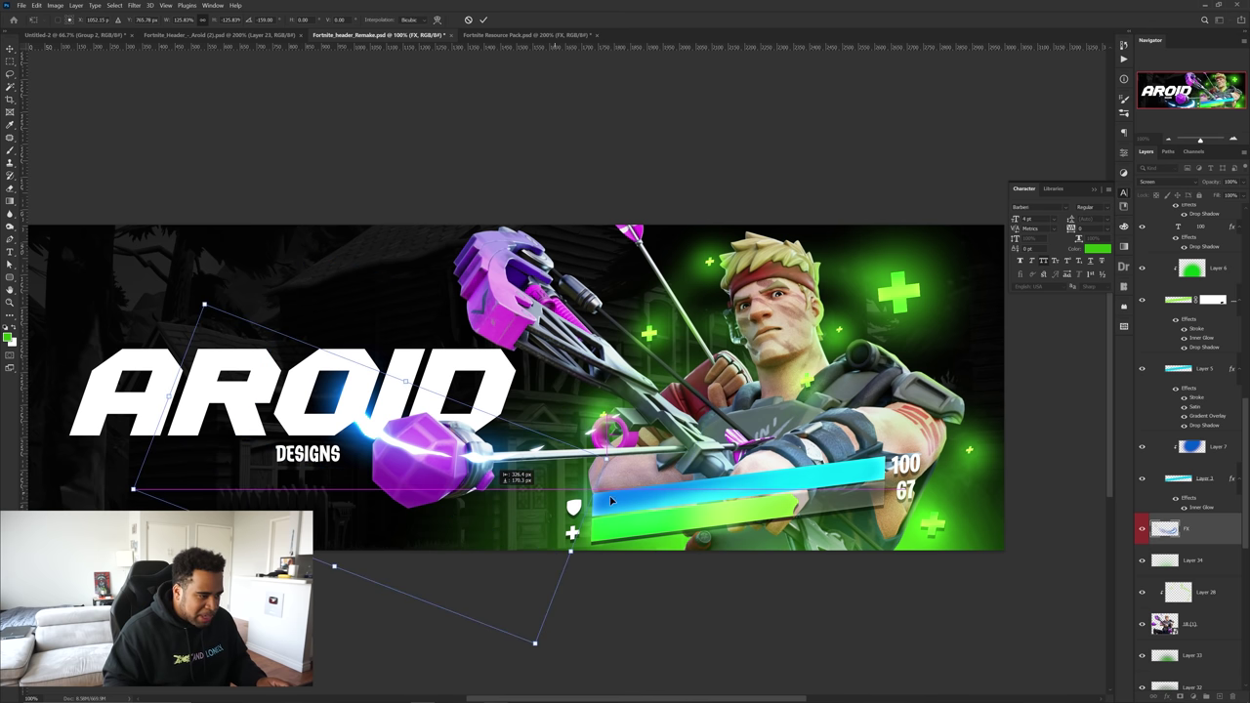
{"action": "left_click_drag", "start_coordinate": [625, 459], "coordinate": [568, 479]}
{"action": "key", "text": "Return"}
Warp the lightning streak so that it curls around the arrow behind the purple tip
{"action": "key", "text": "ctrl+t"}
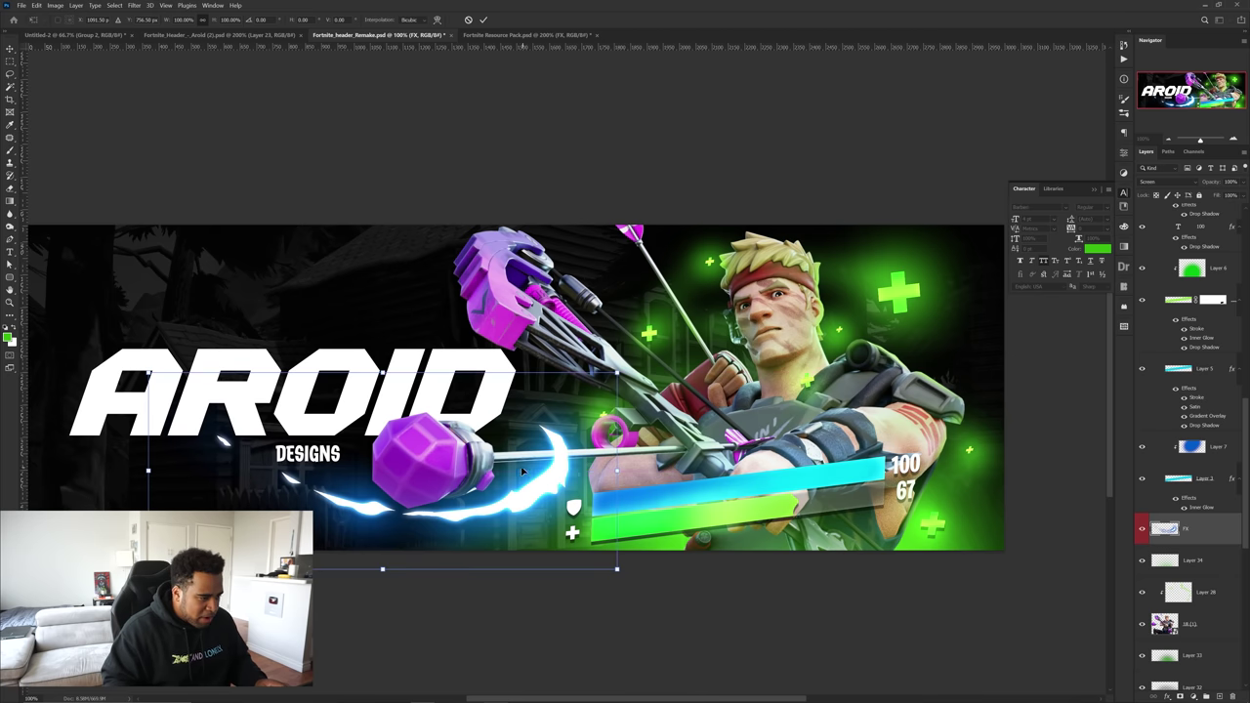
{"action": "right_click", "coordinate": [523, 466]}
{"action": "left_click", "coordinate": [561, 534]}
{"action": "left_click_drag", "start_coordinate": [386, 470], "coordinate": [429, 485]}
{"action": "key", "text": "Return"}
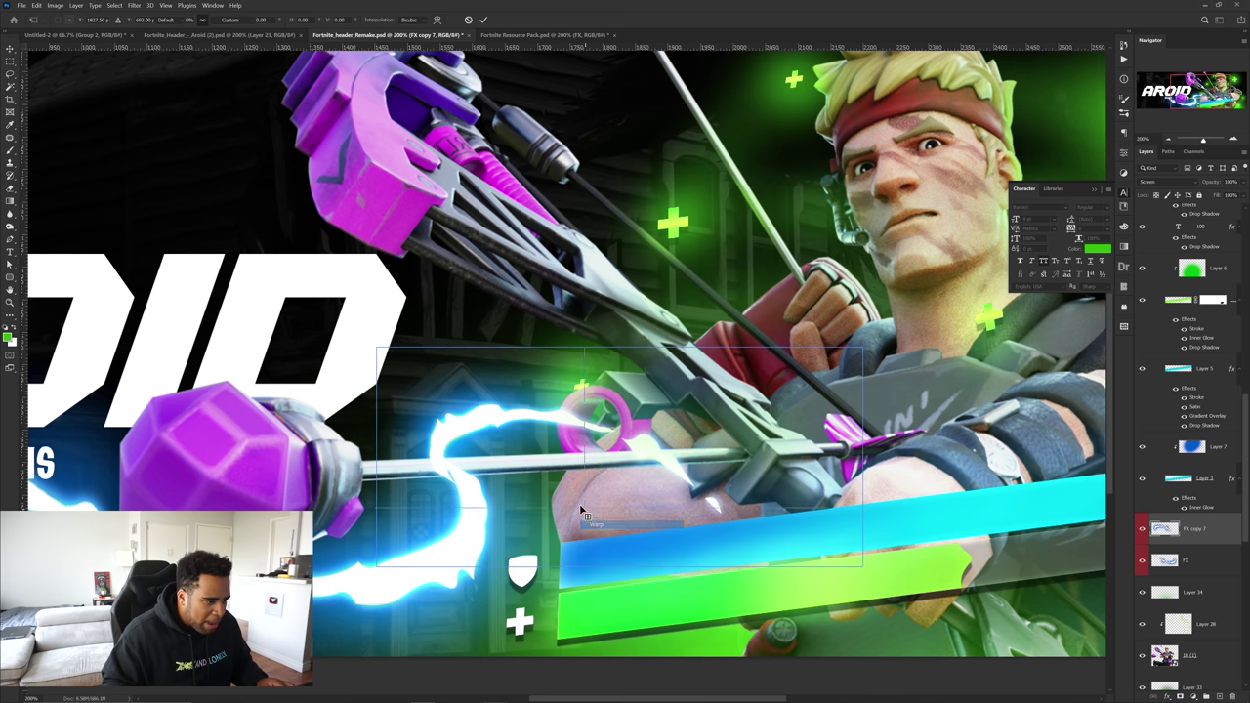
Warp the duplicate lightning streak, FX copy 7, so that it runs along the arrow shaft toward the crossbow
{"action": "left_click", "coordinate": [575, 513], "text": "alt"}
{"action": "left_click_drag", "start_coordinate": [455, 451], "coordinate": [632, 481]}
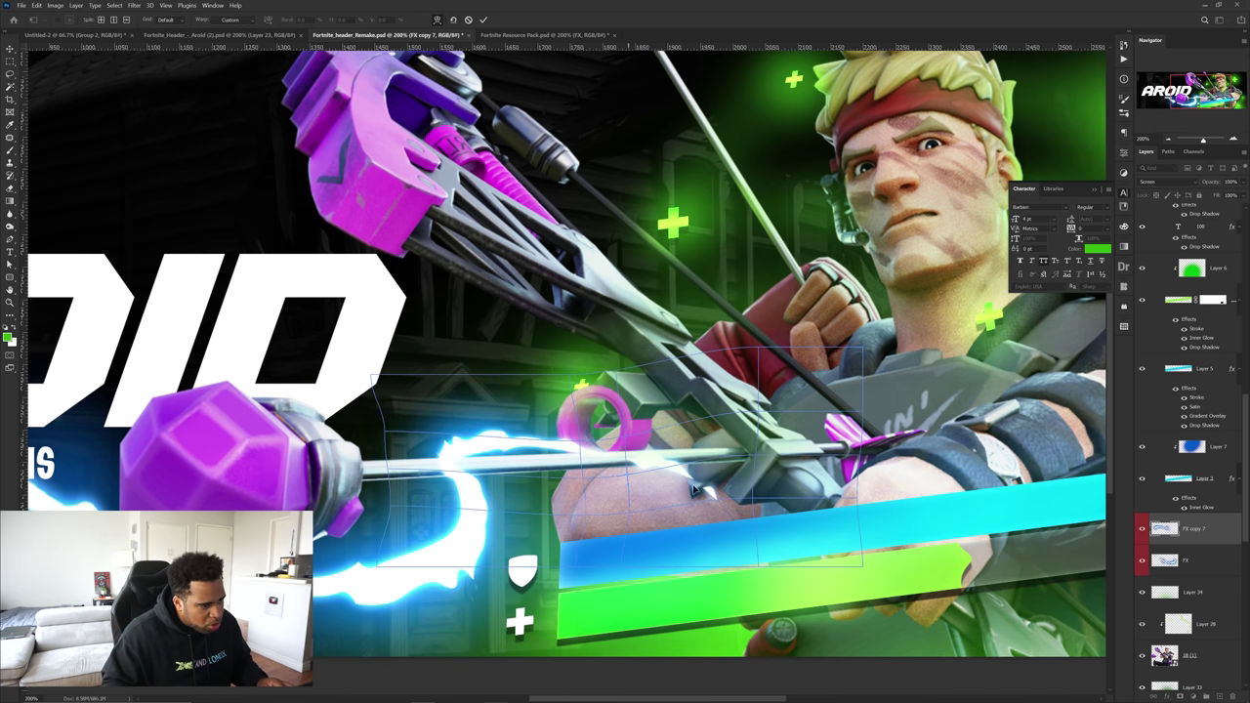
{"action": "key", "text": "Return"}
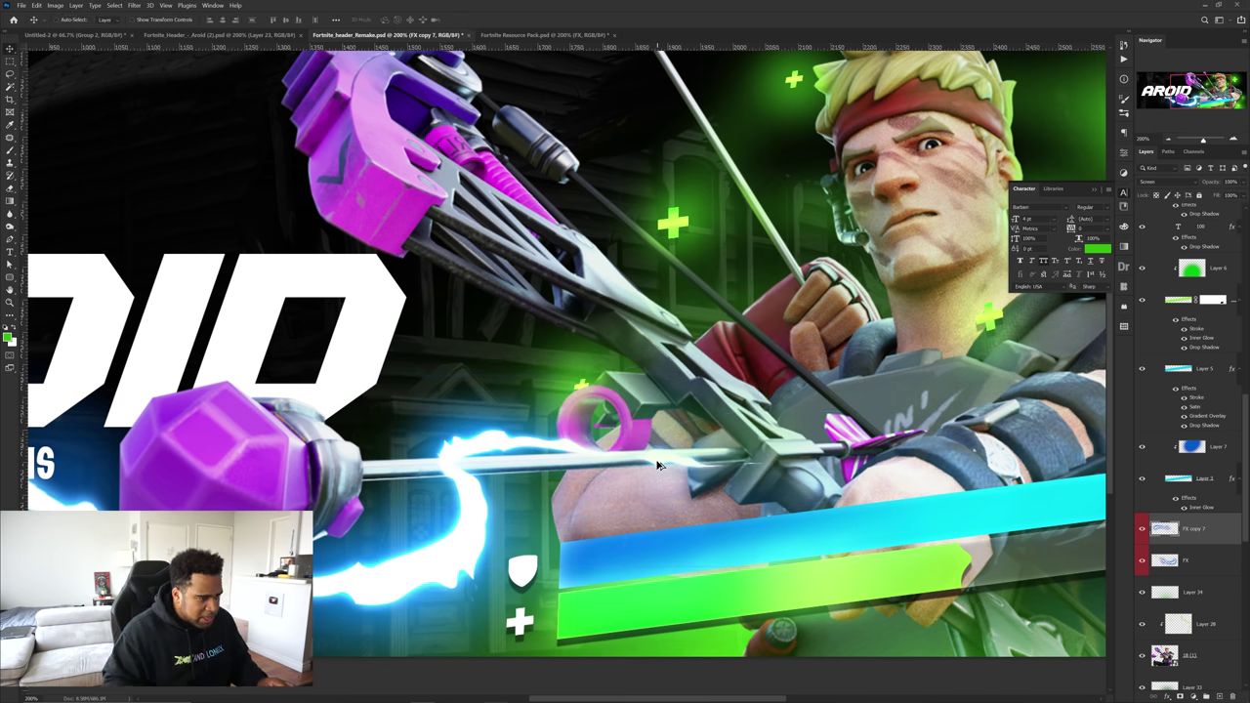
Add a new layer clipped to the crossbow character and brush cyan light sampled from the lightning along the arrow shaft
{"action": "scroll", "coordinate": [657, 465], "scroll_direction": "down", "scroll_amount": 2}
{"action": "left_click_drag", "start_coordinate": [716, 470], "coordinate": [789, 510]}
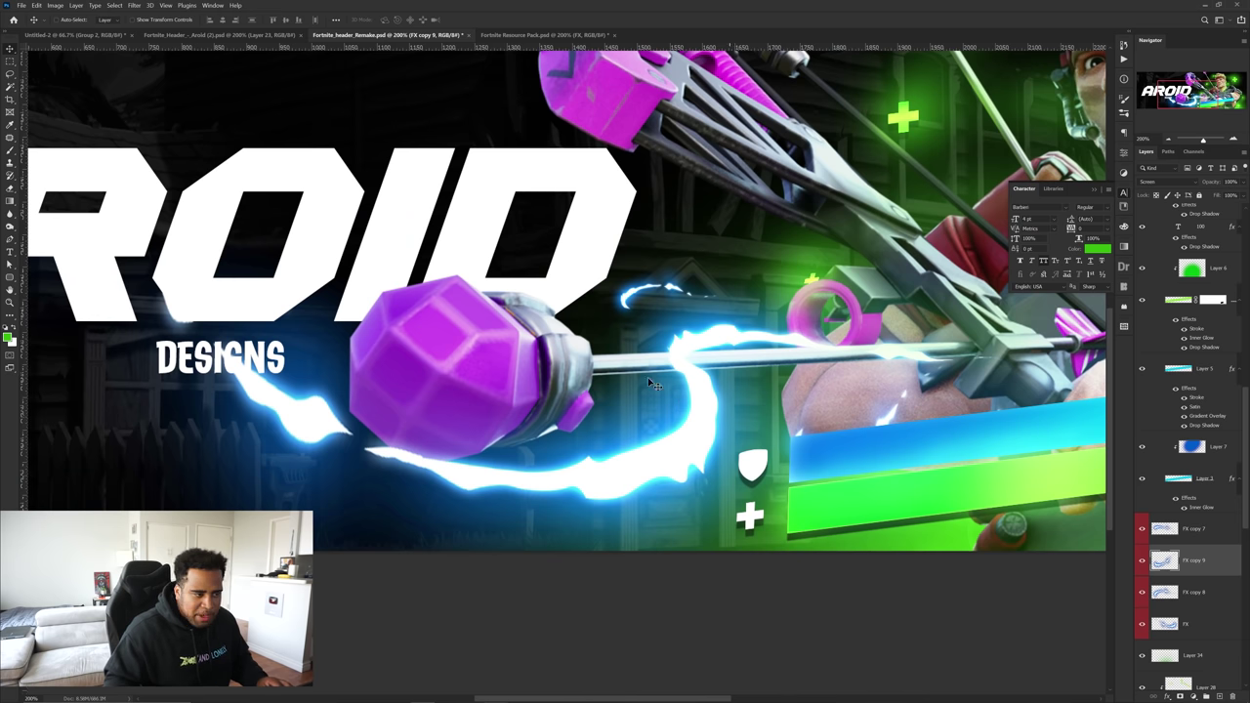
{"action": "left_click", "coordinate": [544, 360], "text": "ctrl"}
{"action": "left_click", "coordinate": [1219, 696]}
{"action": "key", "text": "b"}
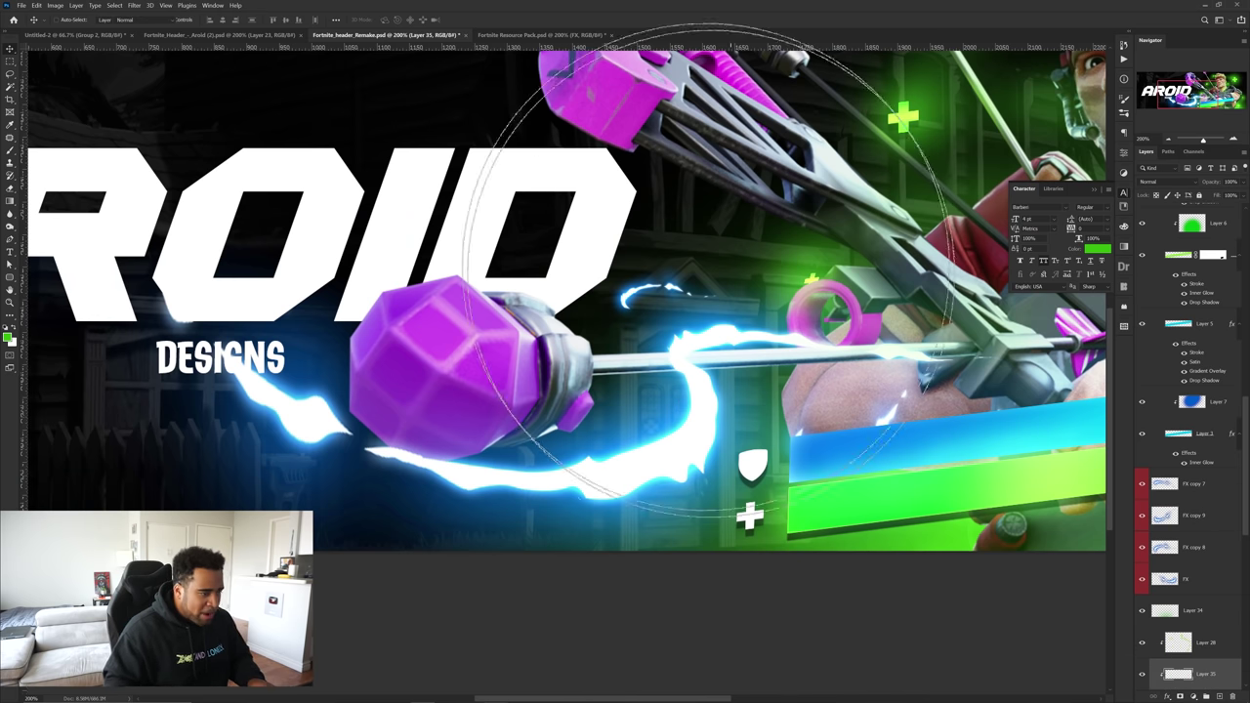
{"action": "left_click_drag", "start_coordinate": [788, 375], "coordinate": [725, 375]}
{"action": "left_click", "coordinate": [616, 444], "text": "alt"}
{"action": "left_click_drag", "start_coordinate": [653, 426], "coordinate": [591, 414]}
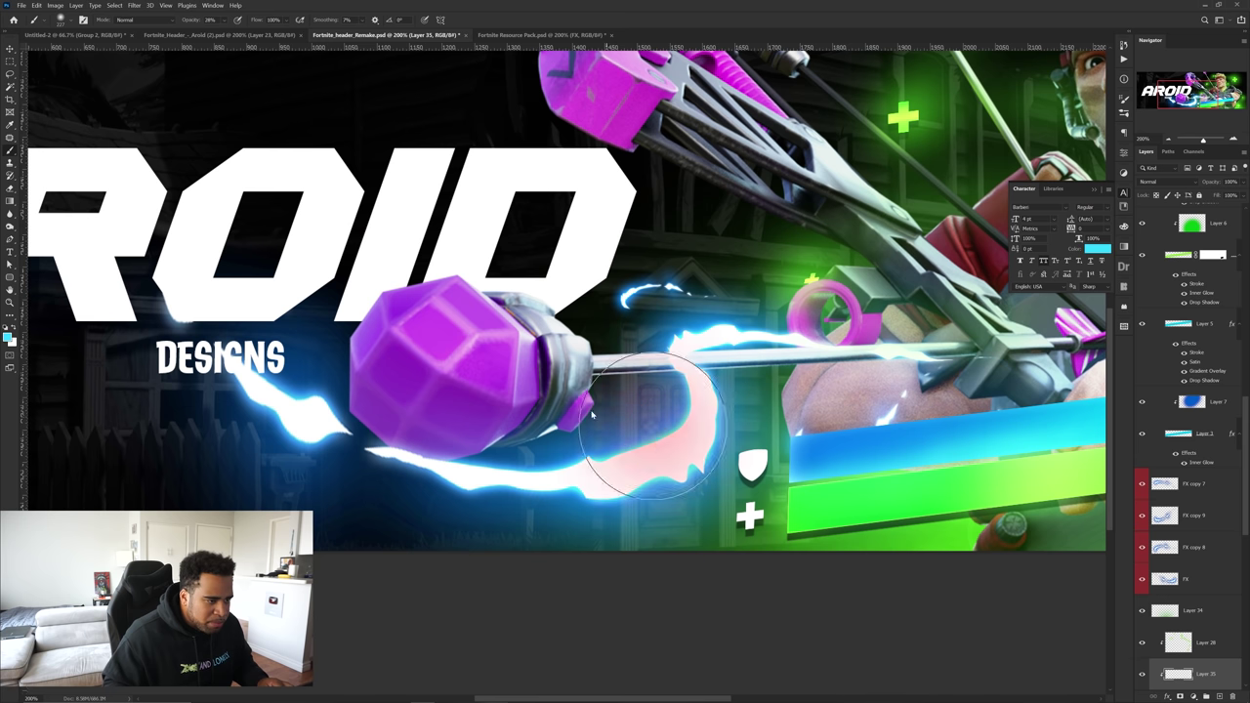
{"action": "mouse_move", "coordinate": [694, 365]}
{"action": "left_mouse_down"}
{"action": "mouse_move", "coordinate": [664, 360]}
{"action": "mouse_move", "coordinate": [764, 361]}
{"action": "left_mouse_up"}
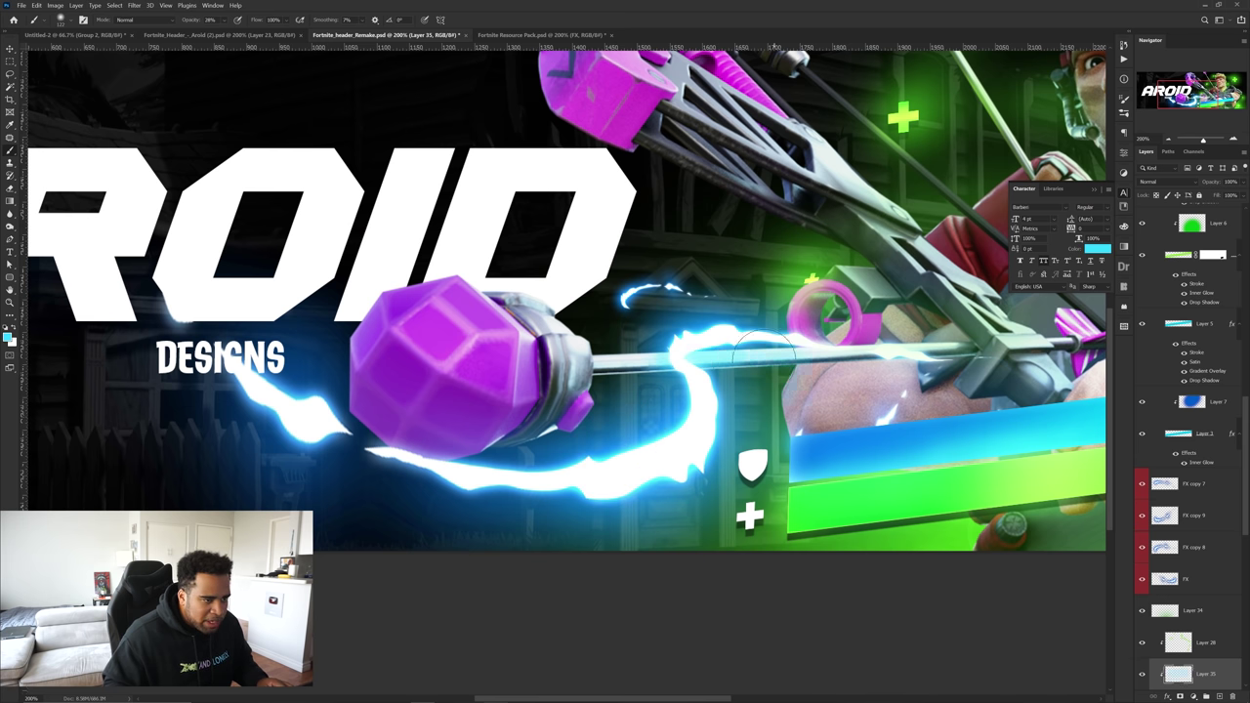
Recolor the AROID lettering with the blue sampled from the shield bar and turn off its underline
{"action": "key", "text": "ctrl+minus"}
{"action": "key", "text": "ctrl+minus"}
{"action": "key", "text": "ctrl+minus"}
{"action": "key", "text": "ctrl+minus"}
{"action": "key", "text": "ctrl+plus"}
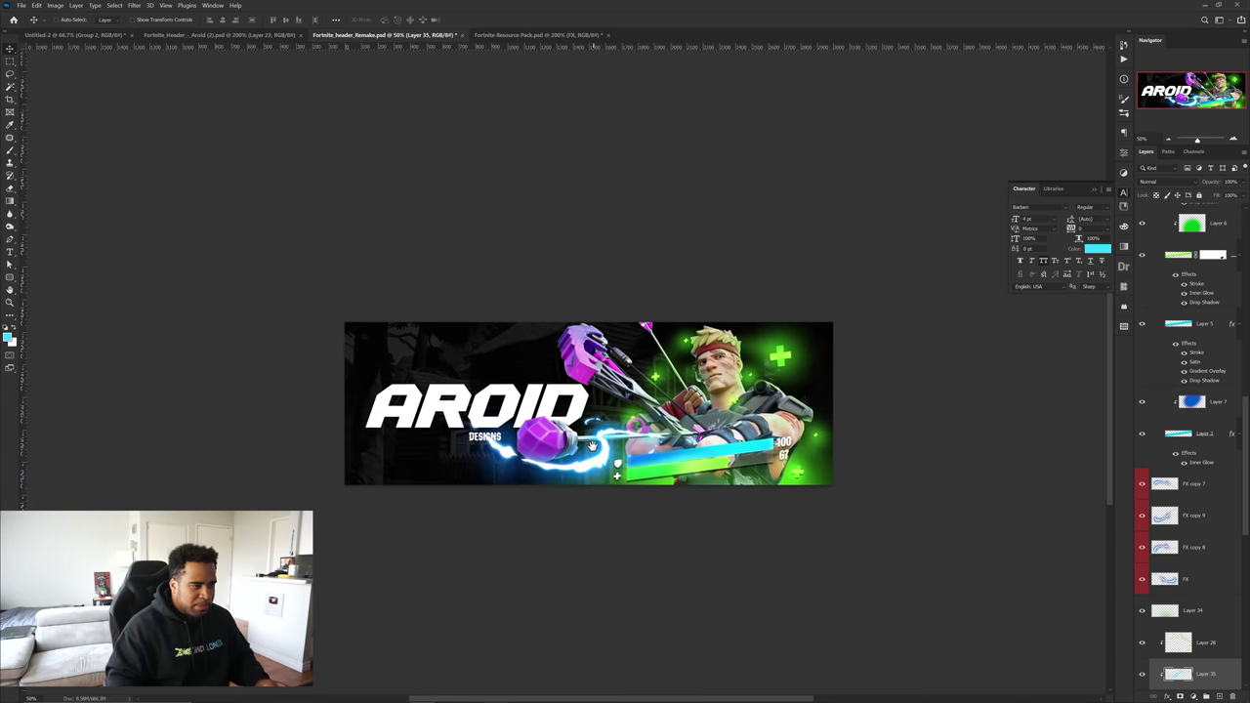
{"action": "key", "text": "ctrl+plus"}
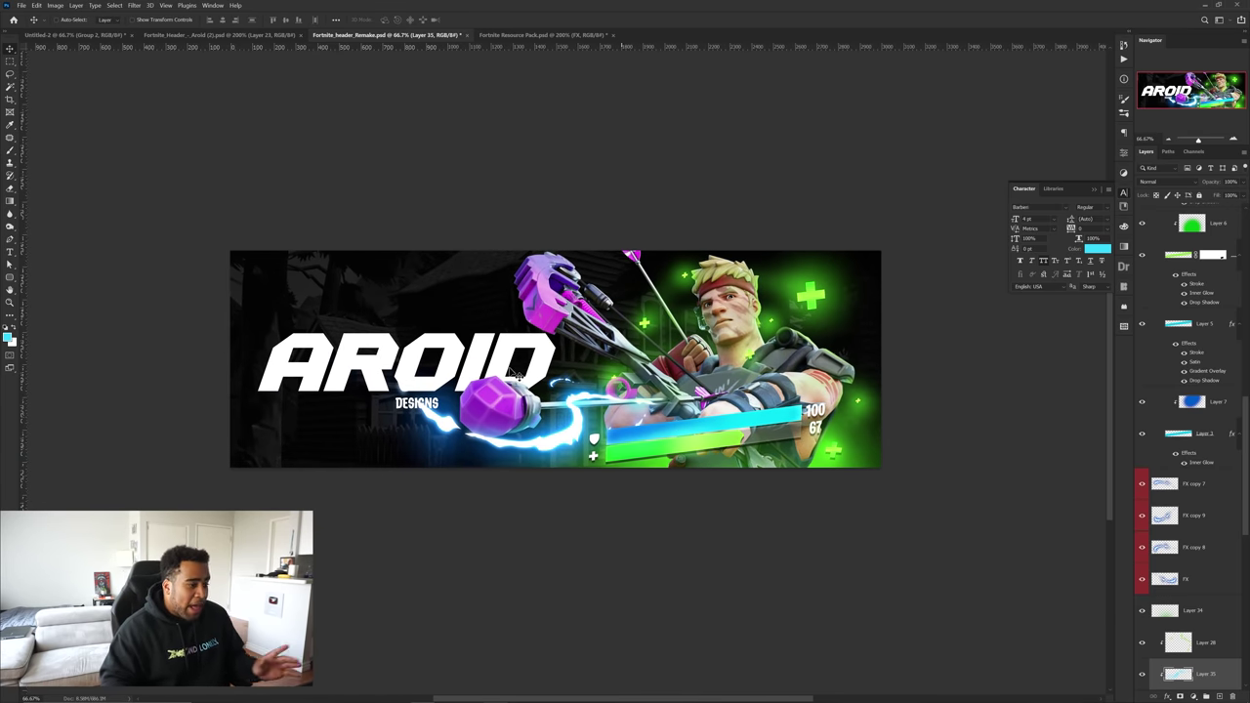
{"action": "left_click", "coordinate": [515, 374], "text": "ctrl"}
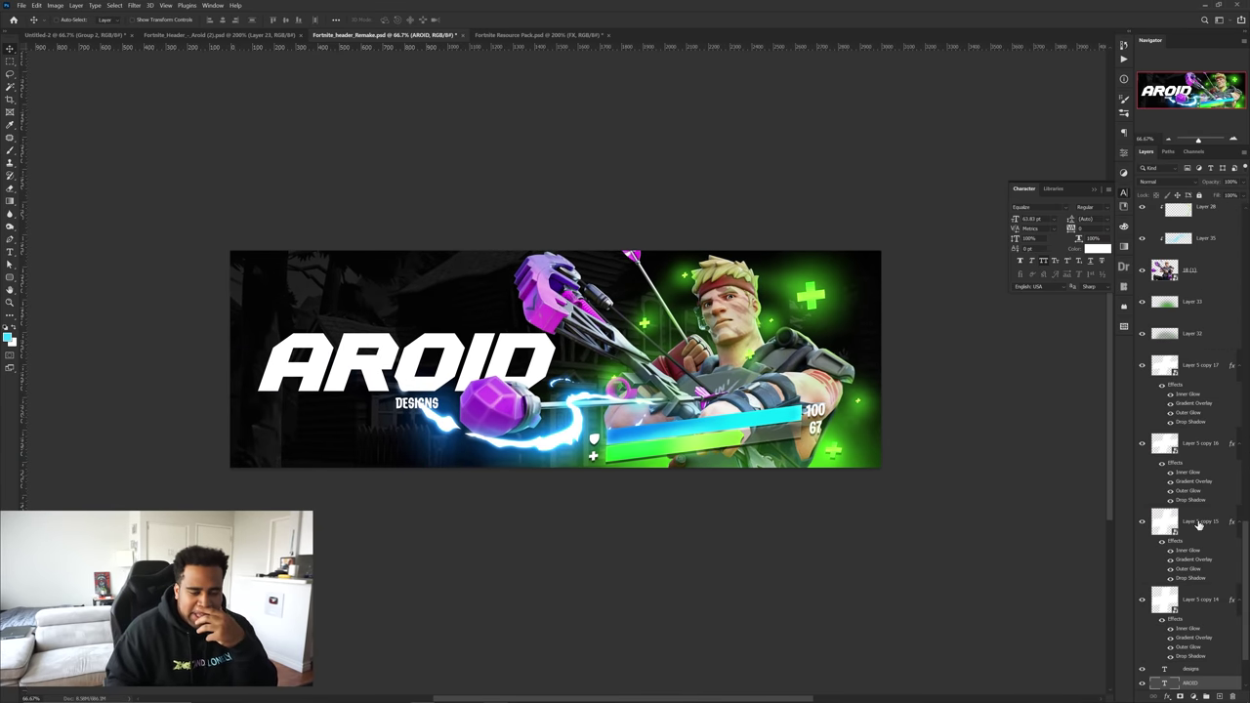
{"action": "scroll", "coordinate": [1211, 586], "scroll_direction": "down", "scroll_amount": 1}
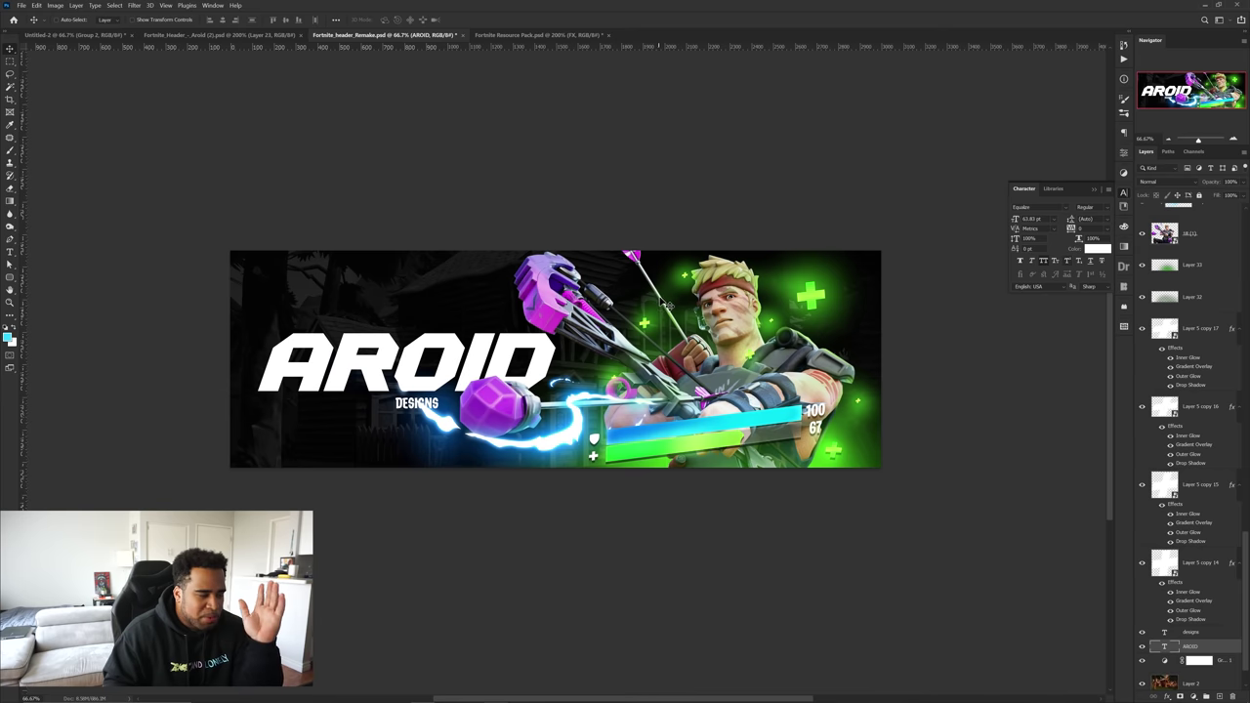
{"action": "left_click", "coordinate": [1095, 249]}
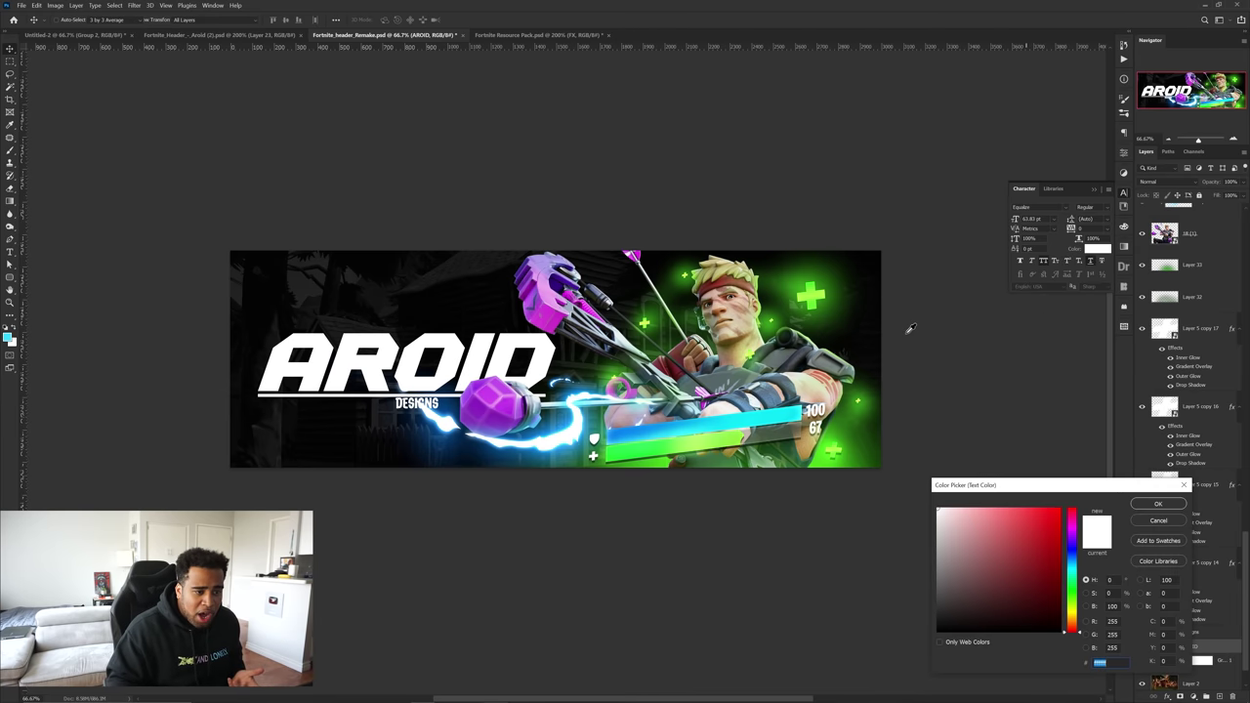
{"action": "left_click", "coordinate": [689, 416]}
{"action": "left_click", "coordinate": [1151, 503]}
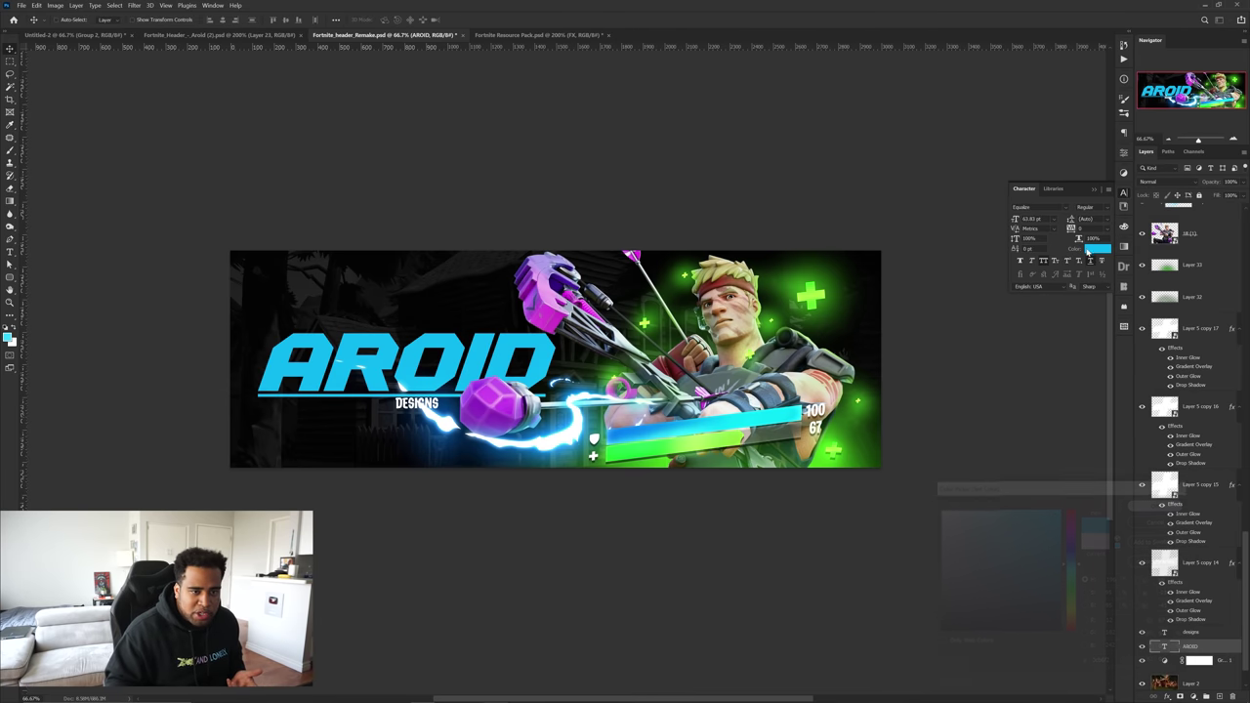
{"action": "left_click", "coordinate": [1091, 261]}
Set the AROID lettering's outer glow color to cyan 55e7ff, sampled from the lightning's edge, check its Gradient Overlay settings and accept the layer style
{"action": "scroll", "coordinate": [641, 343], "scroll_direction": "down", "scroll_amount": 1}
{"action": "left_click_drag", "start_coordinate": [664, 359], "coordinate": [739, 349]}
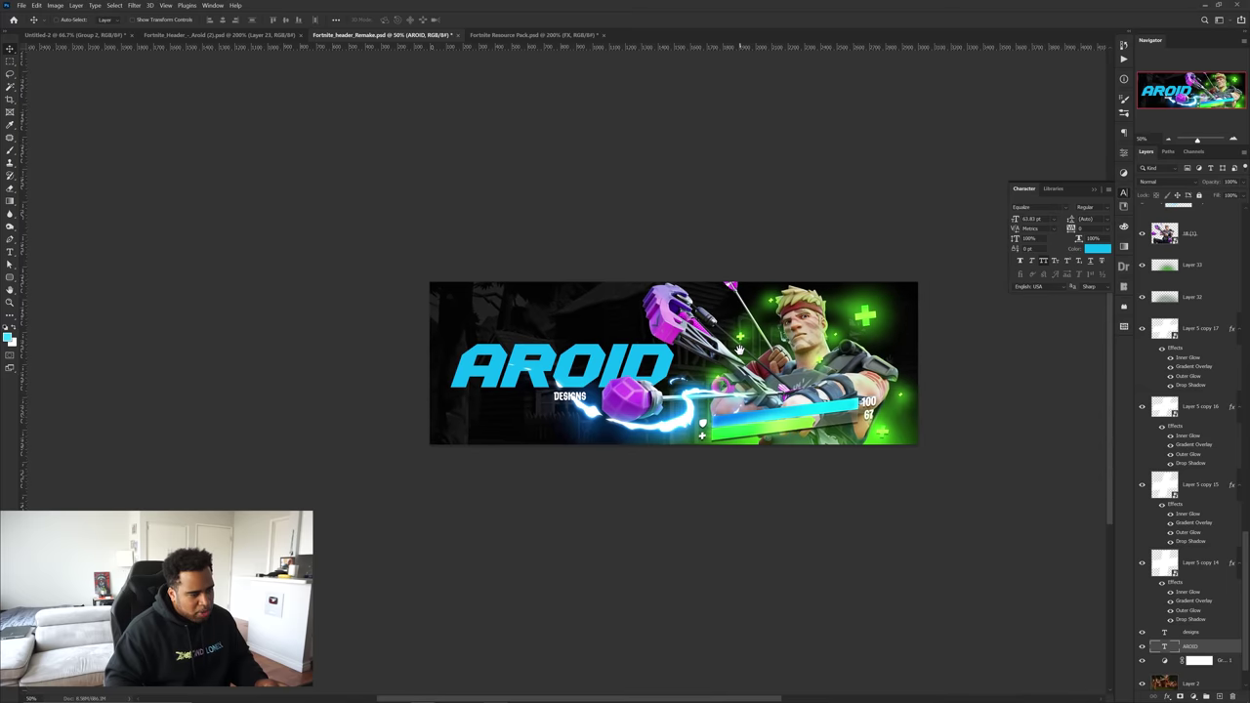
{"action": "scroll", "coordinate": [742, 352], "scroll_direction": "up", "scroll_amount": 1}
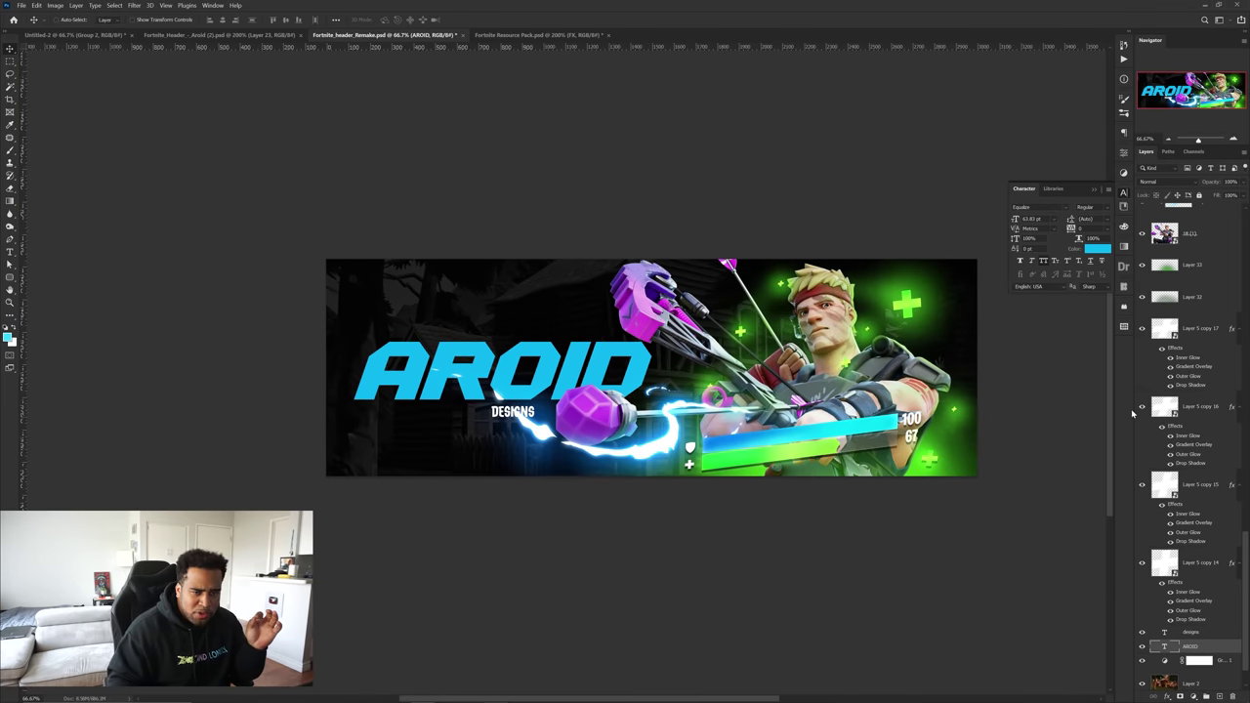
{"action": "scroll", "coordinate": [1182, 423], "scroll_direction": "up", "scroll_amount": 2}
{"action": "left_click", "coordinate": [896, 230]}
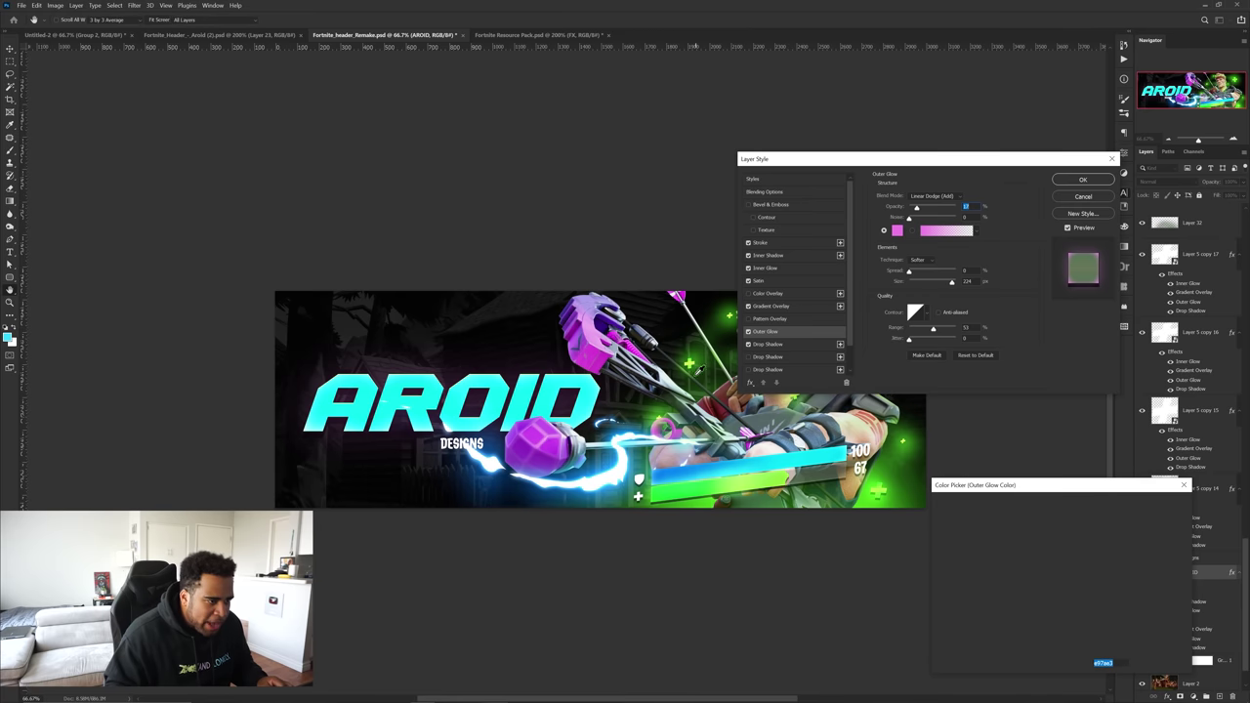
{"action": "left_click", "coordinate": [693, 365]}
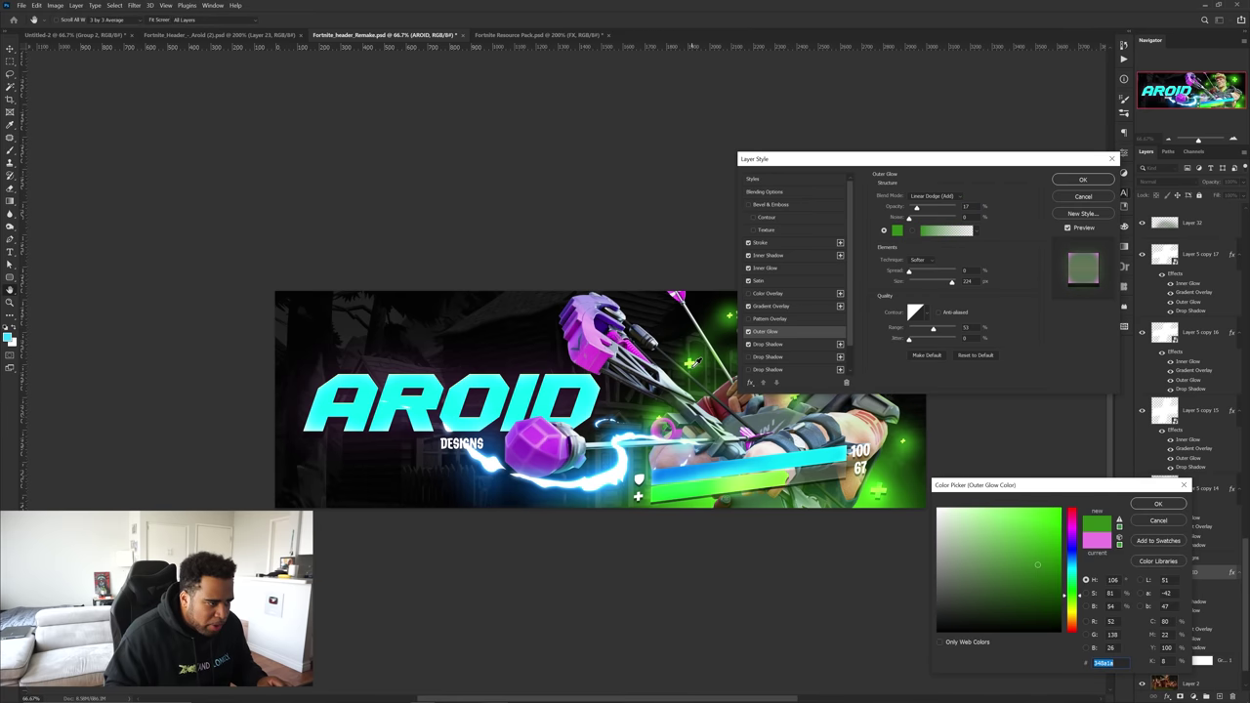
{"action": "left_click", "coordinate": [630, 449]}
{"action": "left_click", "coordinate": [630, 452]}
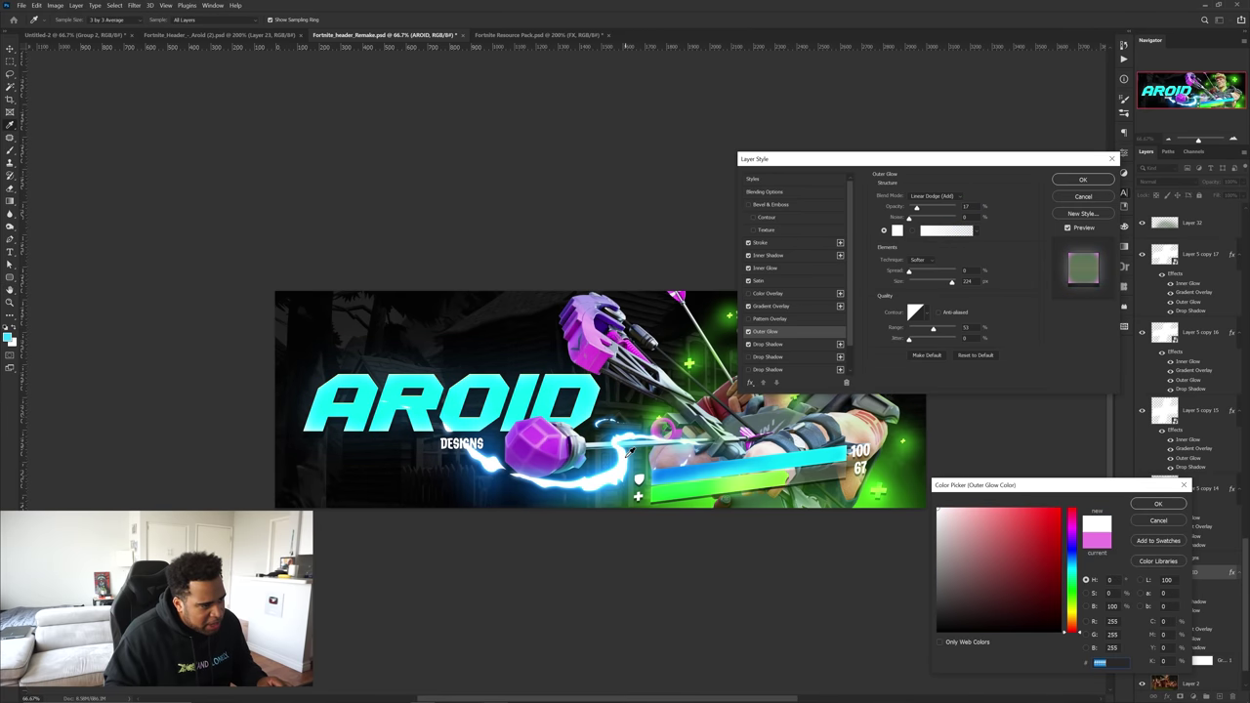
{"action": "left_click", "coordinate": [630, 451]}
{"action": "left_click", "coordinate": [632, 452]}
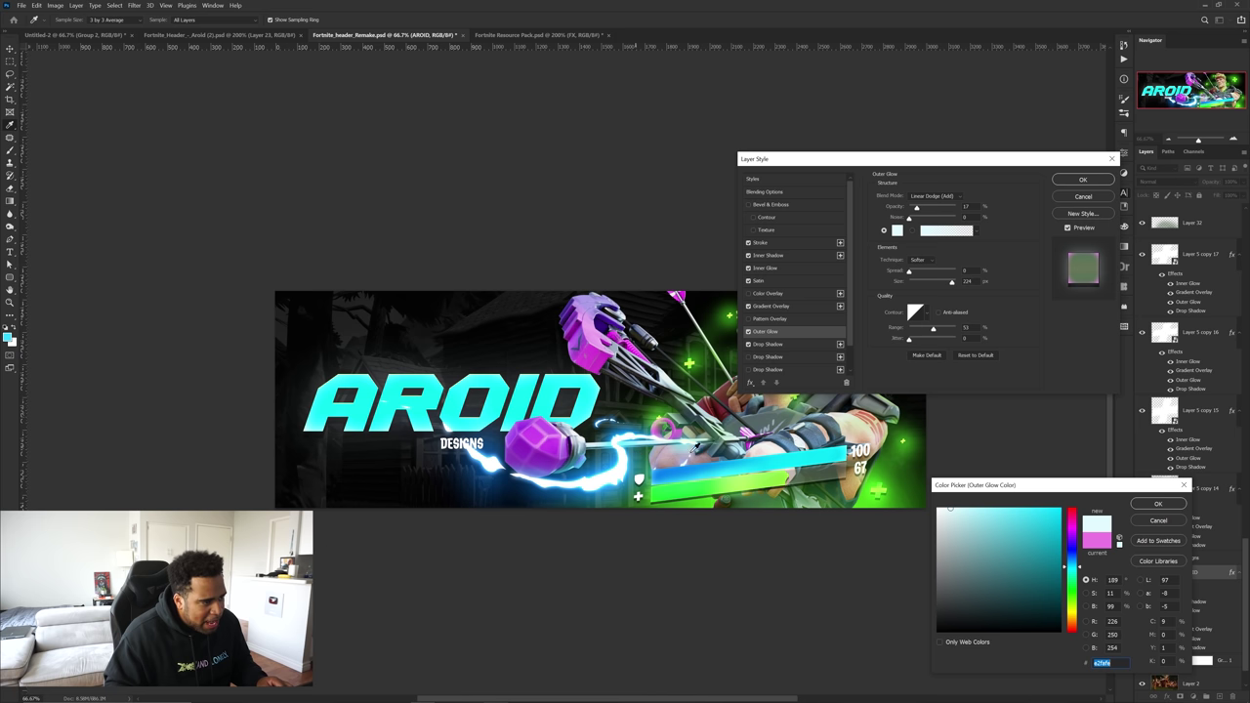
{"action": "left_click", "coordinate": [635, 483]}
{"action": "left_click", "coordinate": [634, 483]}
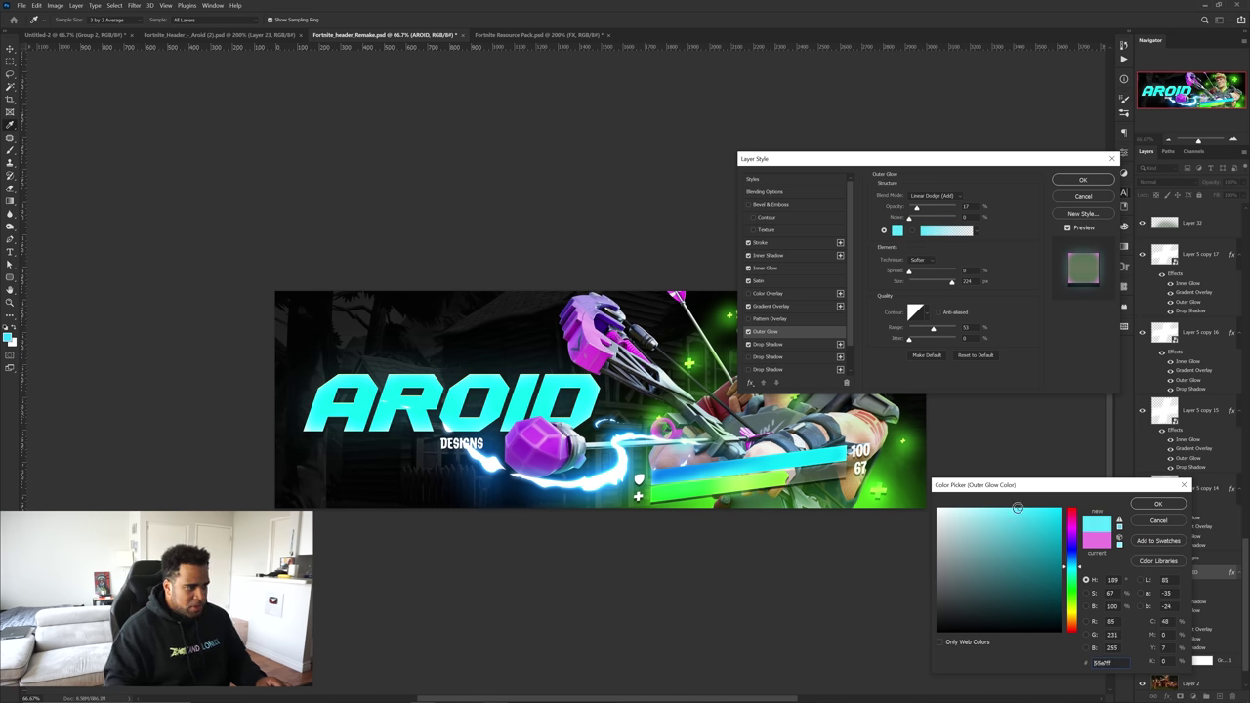
{"action": "left_click", "coordinate": [1158, 504]}
{"action": "left_click", "coordinate": [771, 305]}
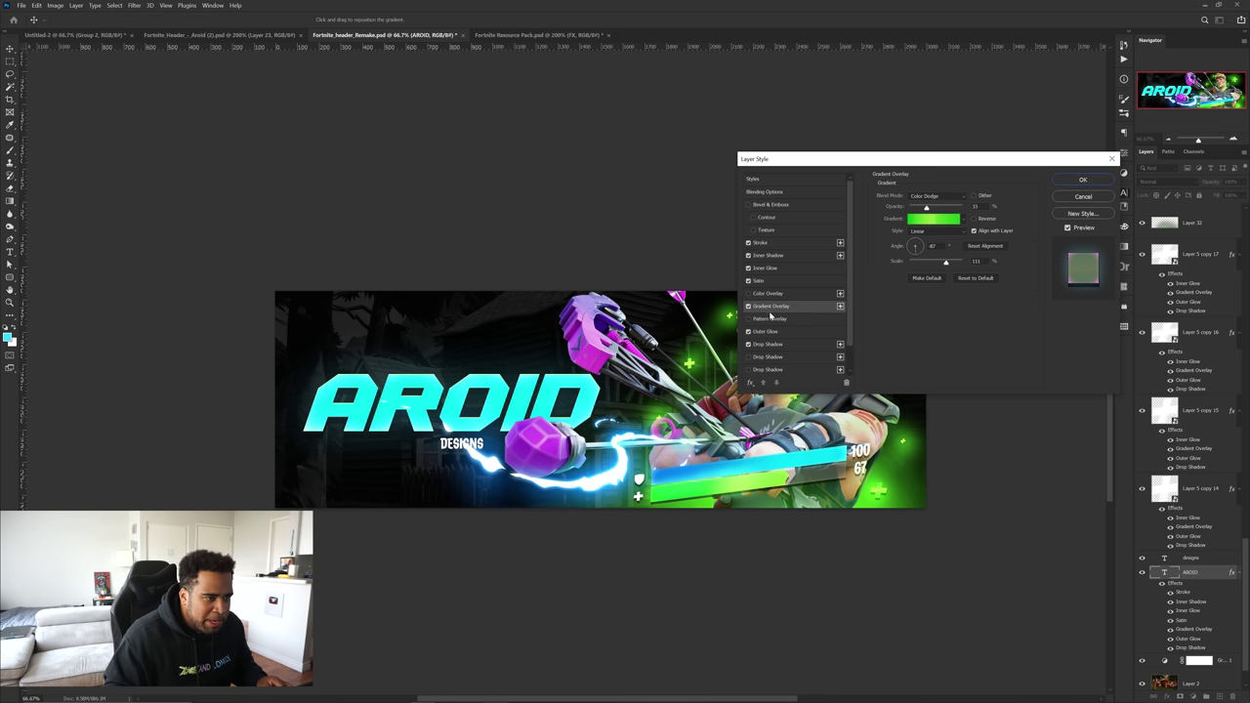
{"action": "left_click_drag", "start_coordinate": [632, 436], "coordinate": [564, 405]}
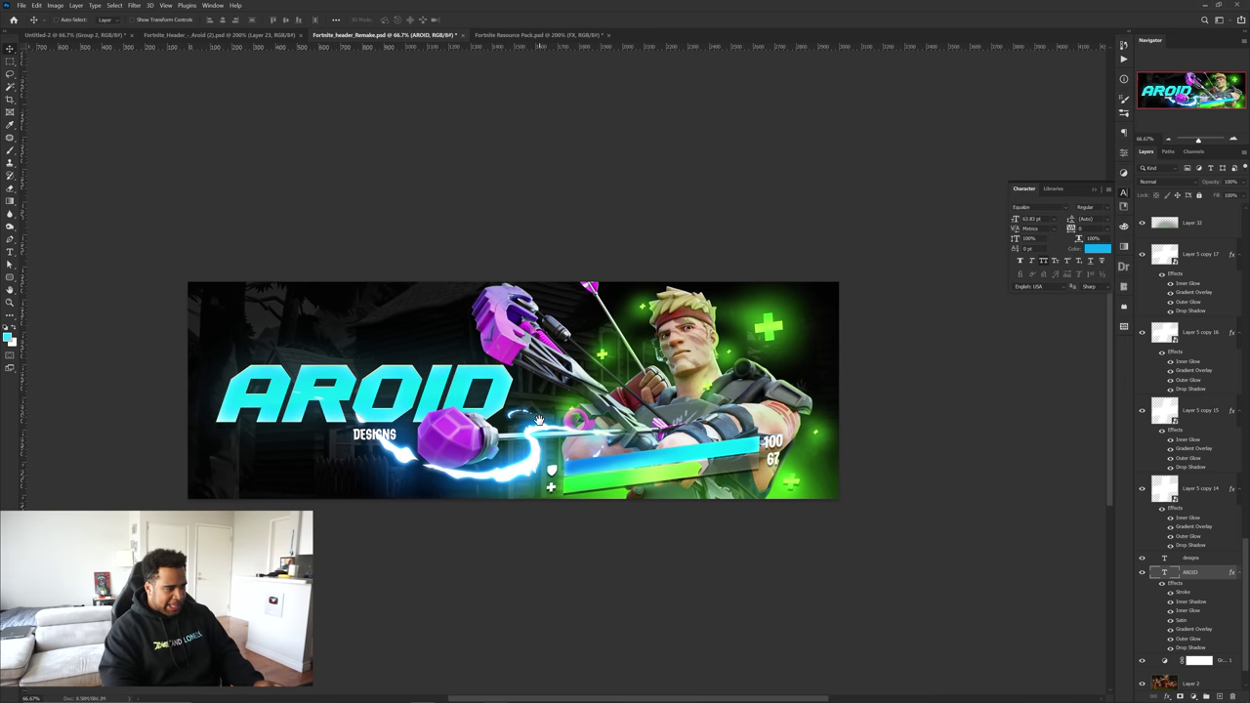
{"action": "scroll", "coordinate": [544, 426], "scroll_direction": "up", "scroll_amount": 1}
{"action": "scroll", "coordinate": [565, 435], "scroll_direction": "down", "scroll_amount": 1}
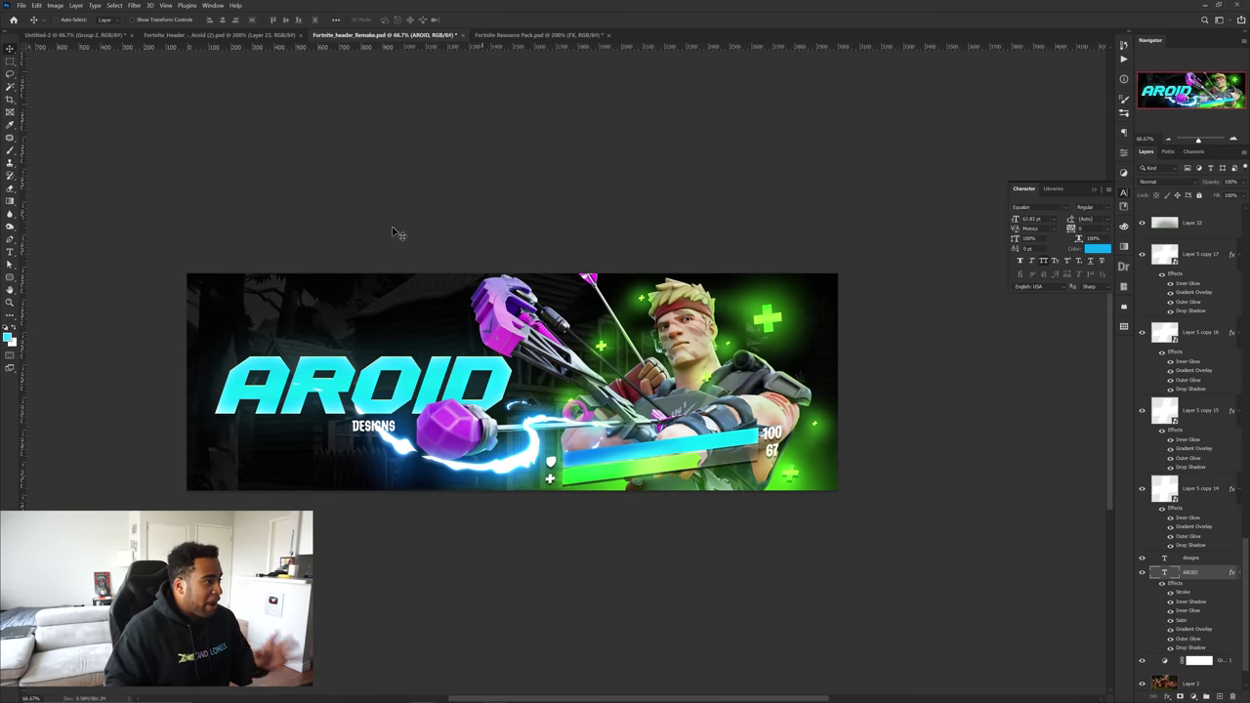
Copy the purple smoke layer from the original Aroid header into the remake, enlarge it to about 251%, tilt it about -10° and position it across the banner
{"action": "left_click", "coordinate": [256, 35]}
{"action": "left_click_drag", "start_coordinate": [950, 459], "coordinate": [528, 191]}
{"action": "key", "text": "ctrl+t"}
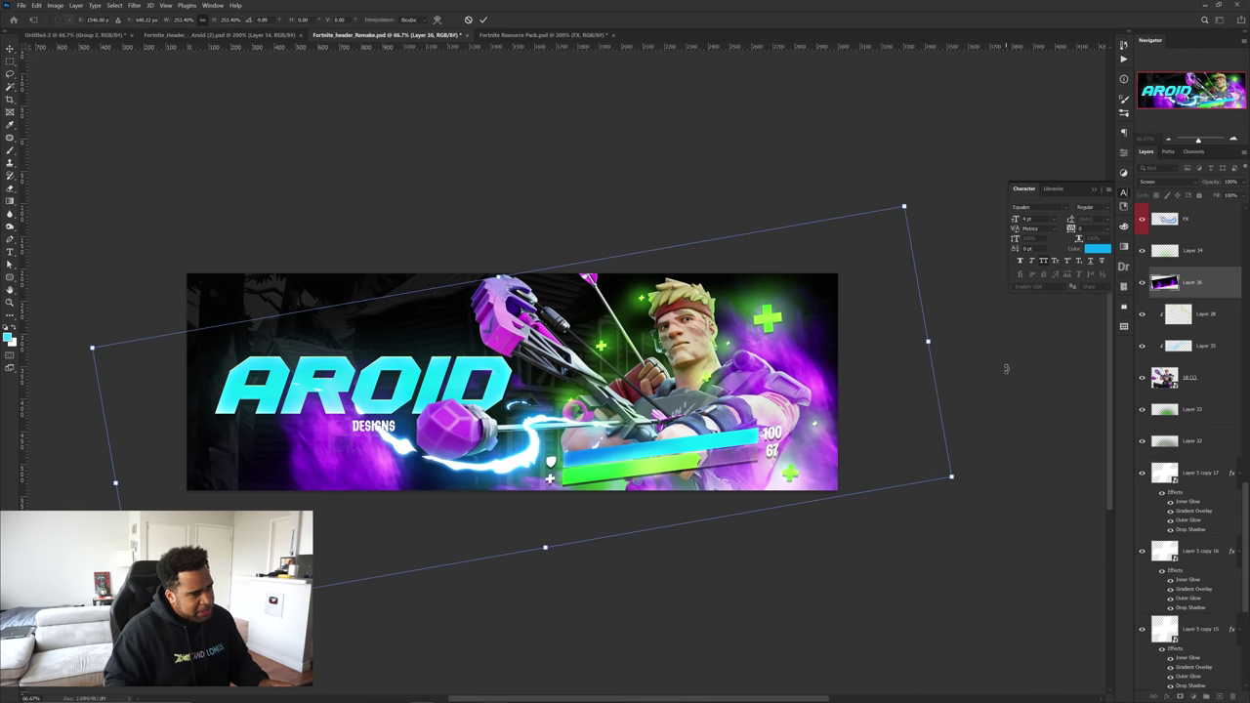
{"action": "key", "text": "Return"}
{"action": "left_click_drag", "start_coordinate": [773, 369], "coordinate": [787, 374]}
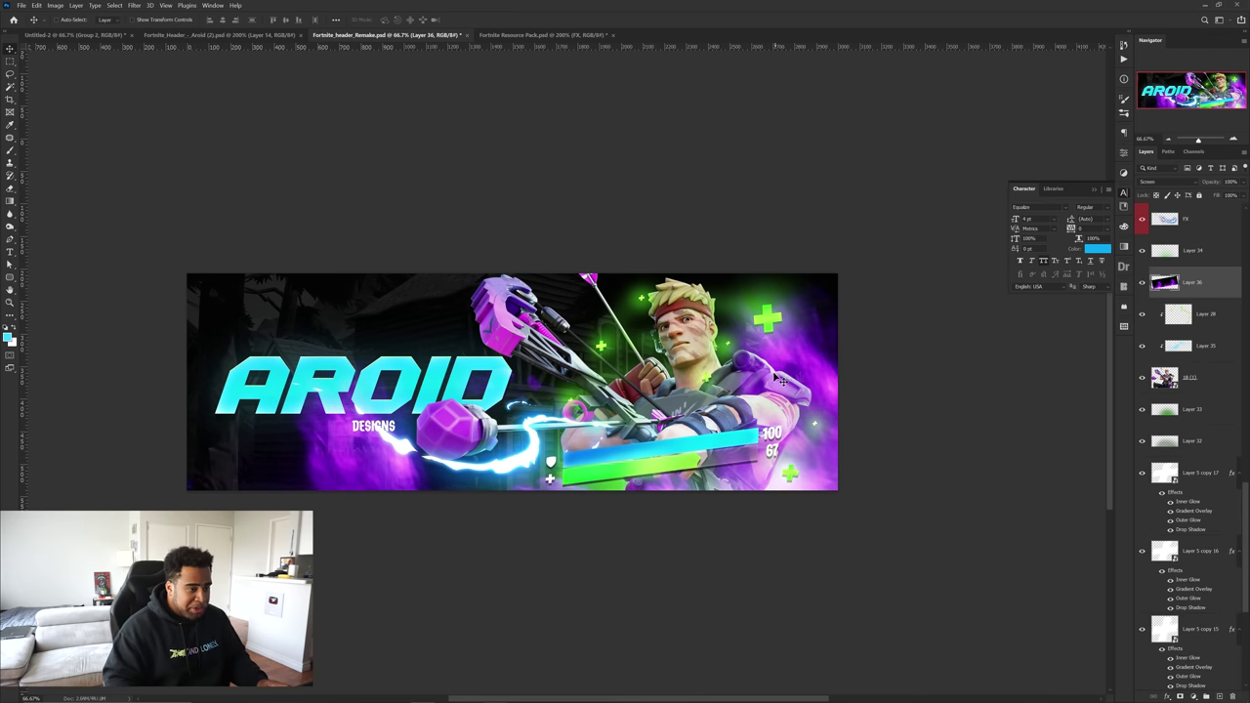
{"action": "key", "text": "e"}
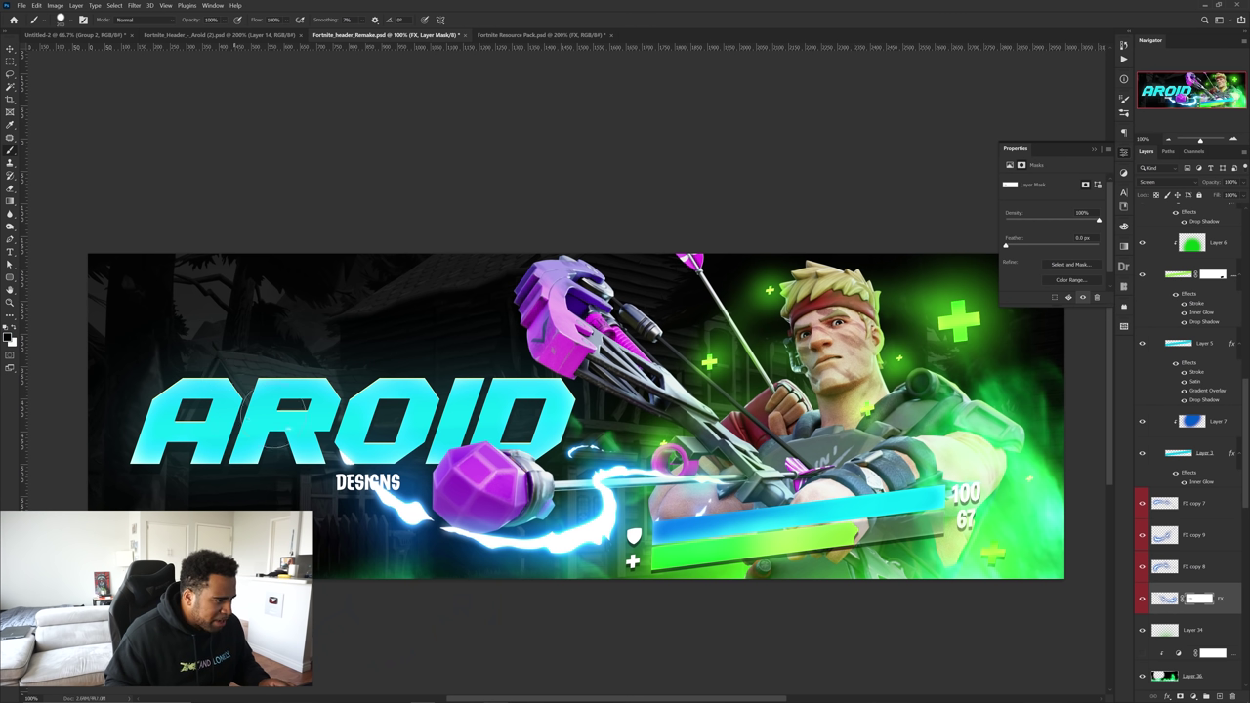
Try to mask out the part of the FX lightning streak that crosses the DESIGNS lettering, and undo it
{"action": "left_click_drag", "start_coordinate": [337, 477], "coordinate": [420, 485]}
{"action": "key", "text": "ctrl+alt+z"}
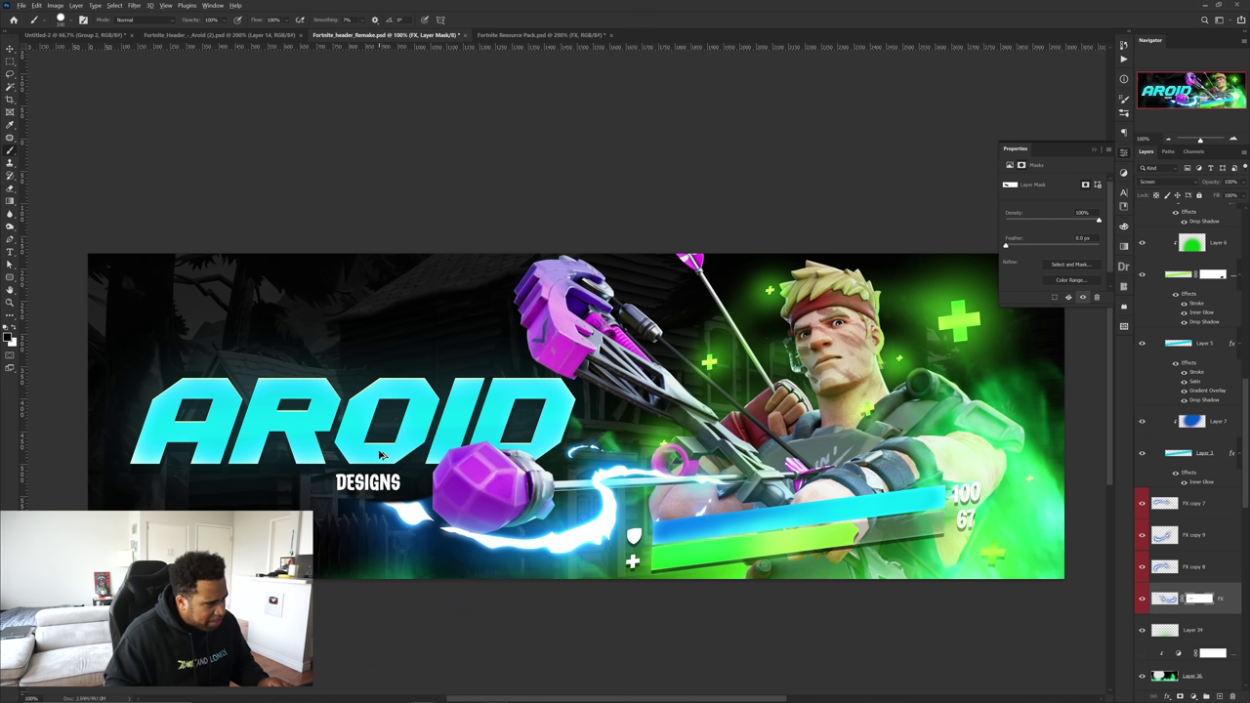
{"action": "key", "text": "ctrl+alt+z"}
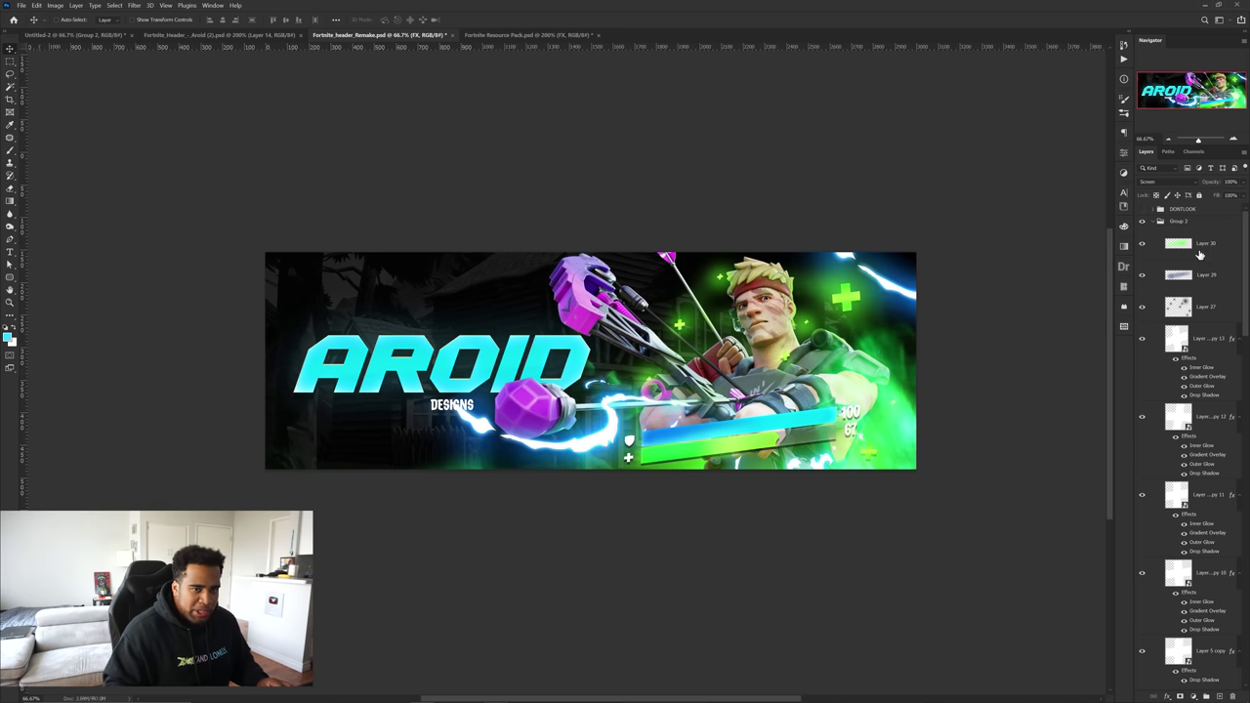
Add a layer above Layer 30, paint a large soft blue glow over the AROID lettering and blend it as Linear Dodge (Add)
{"action": "left_click", "coordinate": [1206, 251]}
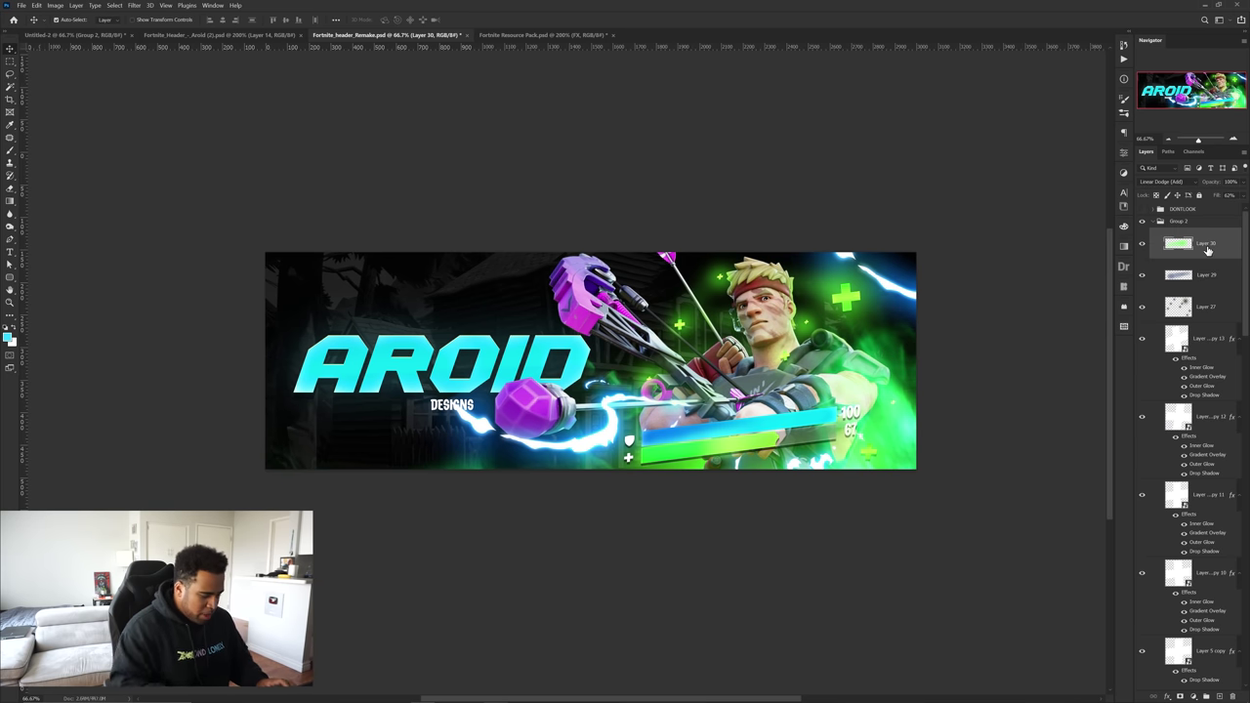
{"action": "key", "text": "ctrl+shift+n"}
{"action": "key", "text": "Return"}
{"action": "key", "text": "b"}
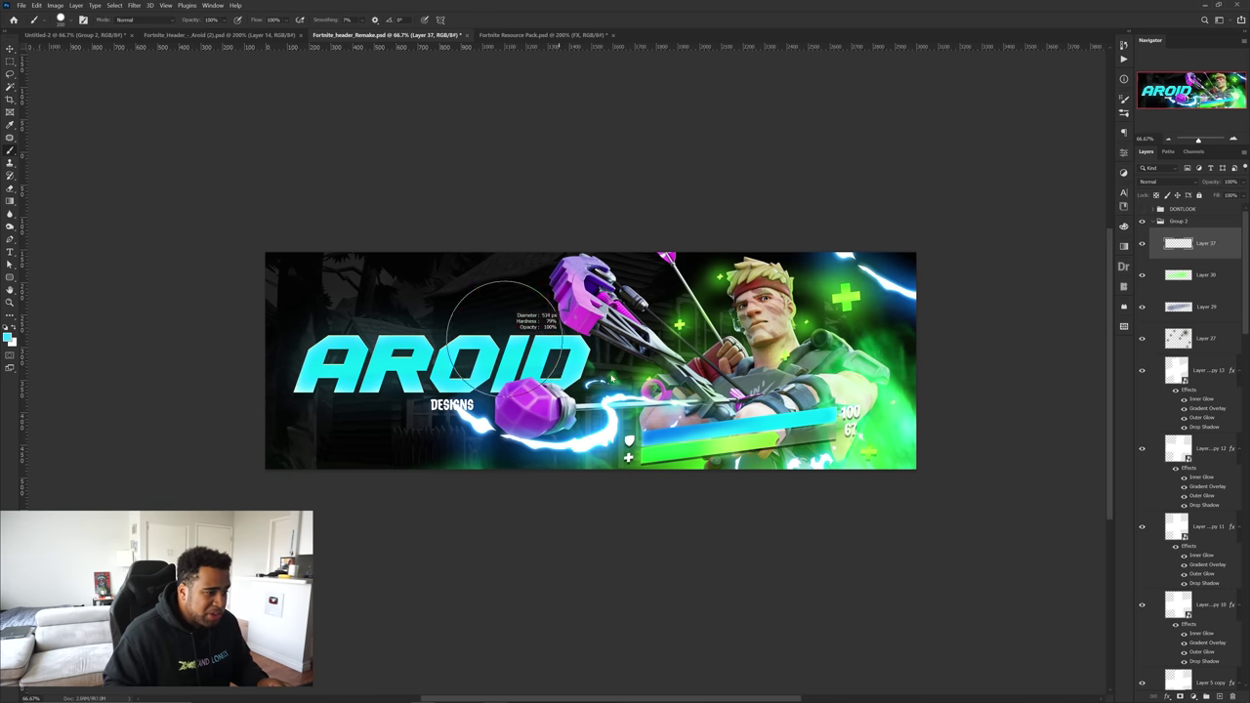
{"action": "left_click_drag", "start_coordinate": [635, 398], "coordinate": [613, 215]}
{"action": "left_click", "coordinate": [608, 394], "text": "alt"}
{"action": "left_click", "coordinate": [440, 377]}
{"action": "key", "text": "ctrl+alt+z"}
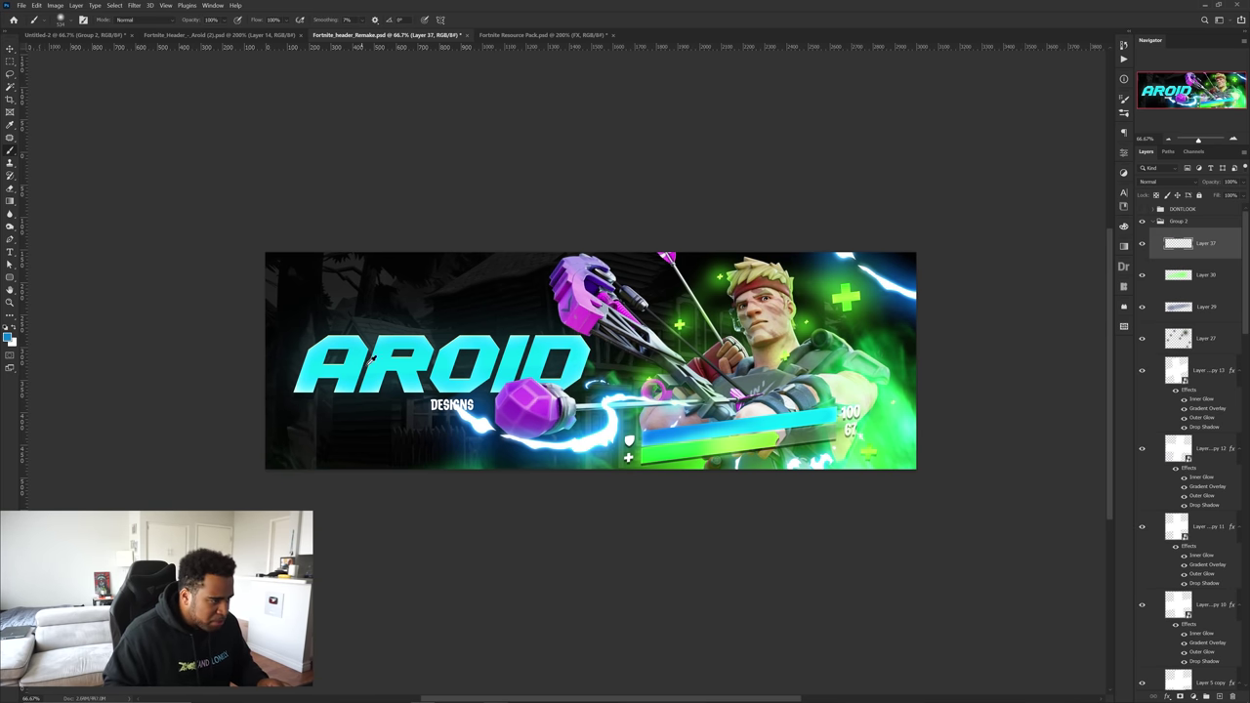
{"action": "left_click_drag", "start_coordinate": [368, 363], "coordinate": [459, 369]}
{"action": "left_click", "coordinate": [368, 370]}
{"action": "key", "text": "ctrl+z"}
{"action": "left_click", "coordinate": [418, 371]}
{"action": "left_click", "coordinate": [1157, 182]}
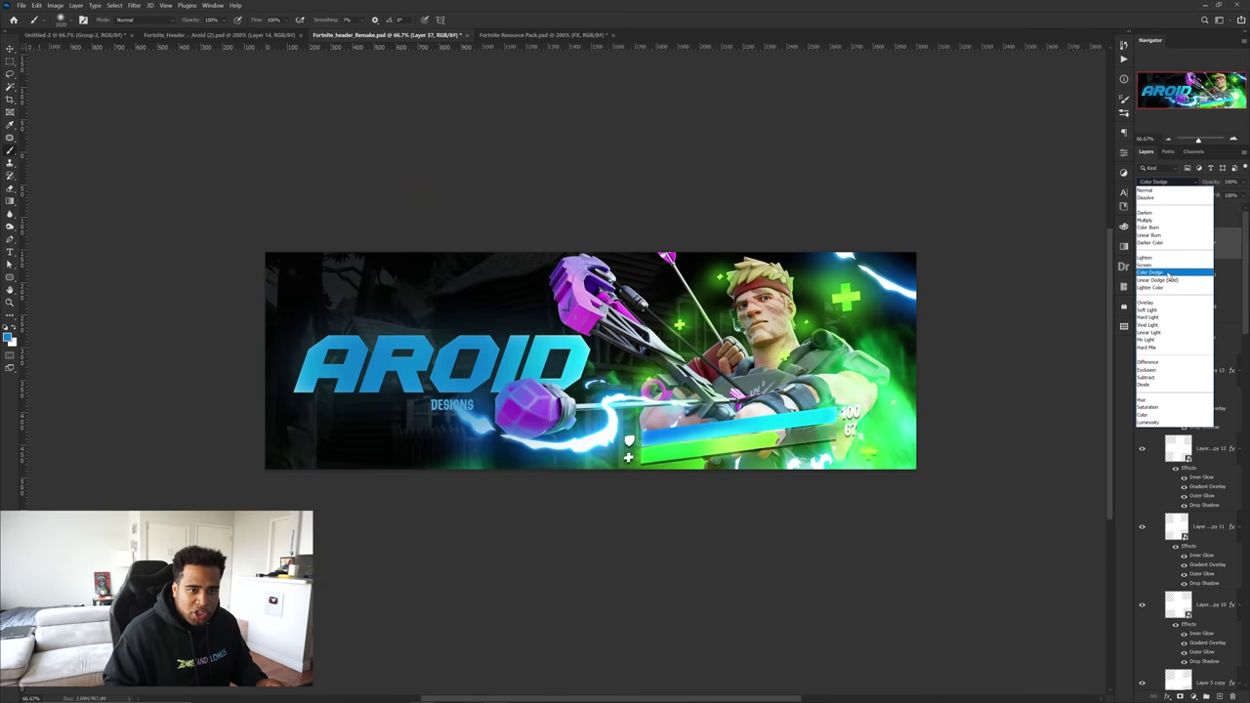
{"action": "left_click", "coordinate": [1162, 279]}
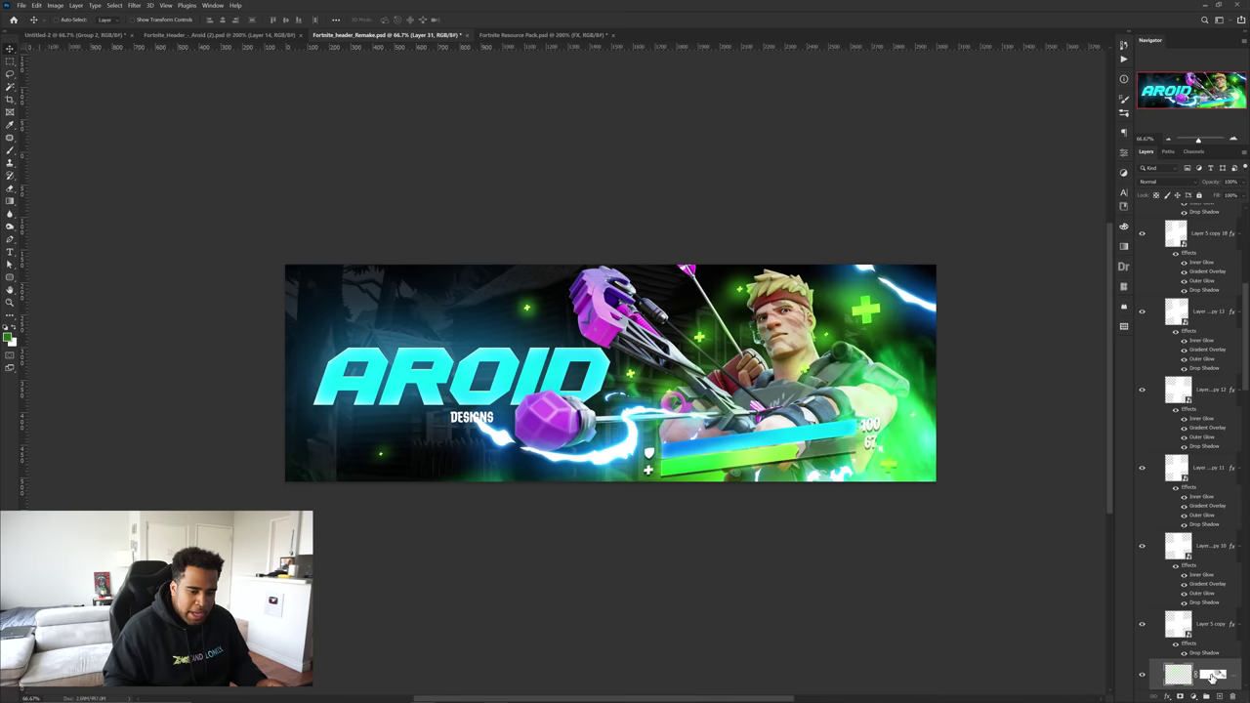
Paint black on Layer 31's mask to clear its green effect from the character's chest and shoulder area
{"action": "scroll", "coordinate": [771, 322], "scroll_direction": "up", "scroll_amount": 2}
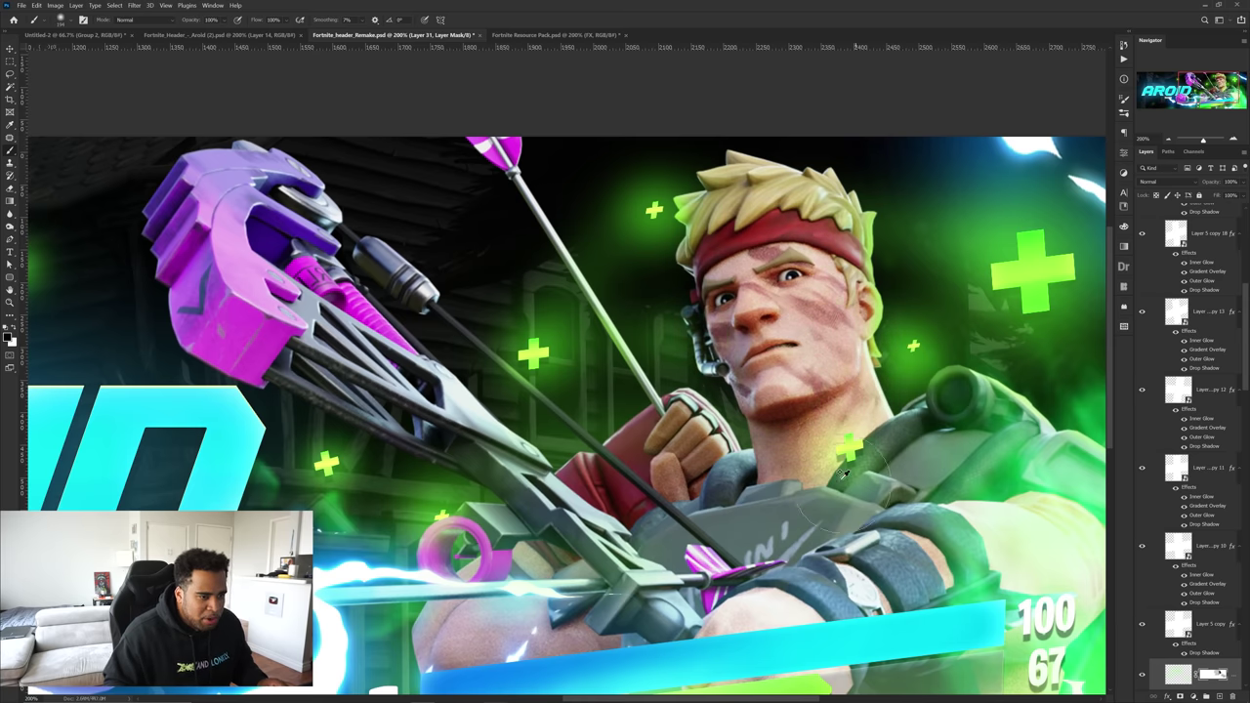
{"action": "scroll", "coordinate": [834, 475], "scroll_direction": "down", "scroll_amount": 2}
{"action": "left_click_drag", "start_coordinate": [834, 475], "coordinate": [814, 464]}
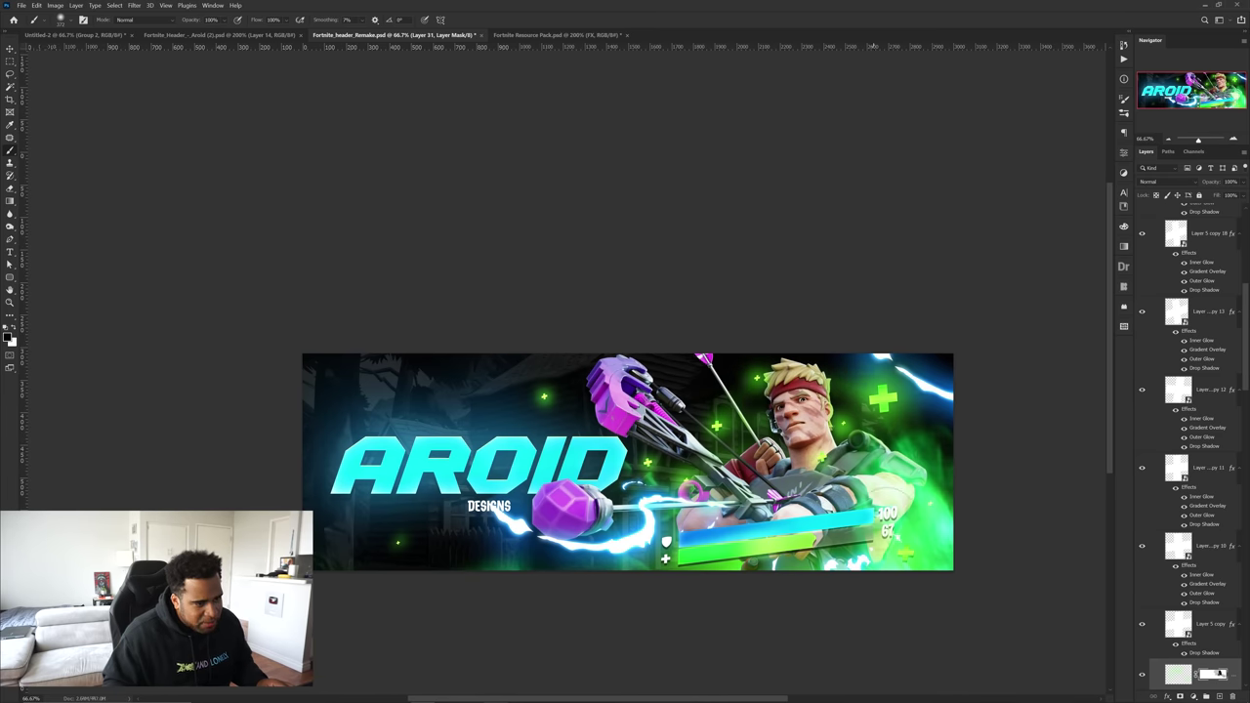
{"action": "left_click_drag", "start_coordinate": [893, 466], "coordinate": [861, 443]}
{"action": "scroll", "coordinate": [814, 434], "scroll_direction": "up", "scroll_amount": 1}
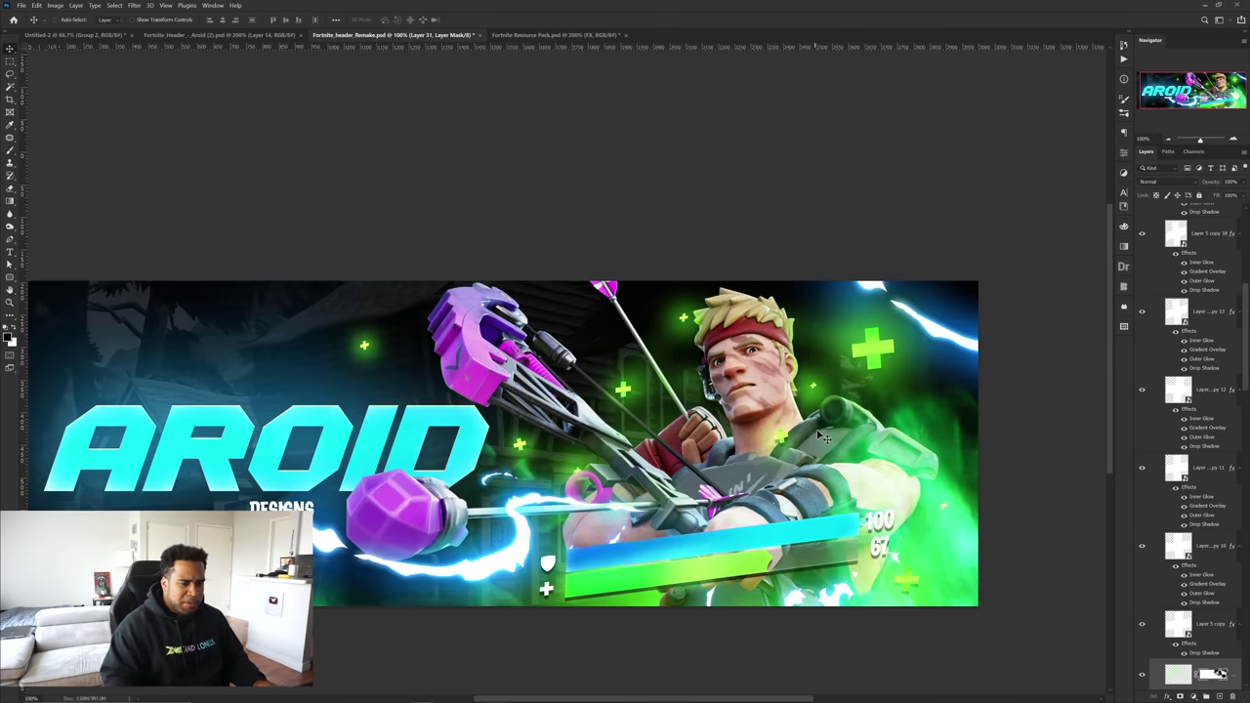
Add a layer clipped to the AROID text and choose a light cyan brush color based on a sample from the lettering
{"action": "scroll", "coordinate": [793, 396], "scroll_direction": "down", "scroll_amount": 1}
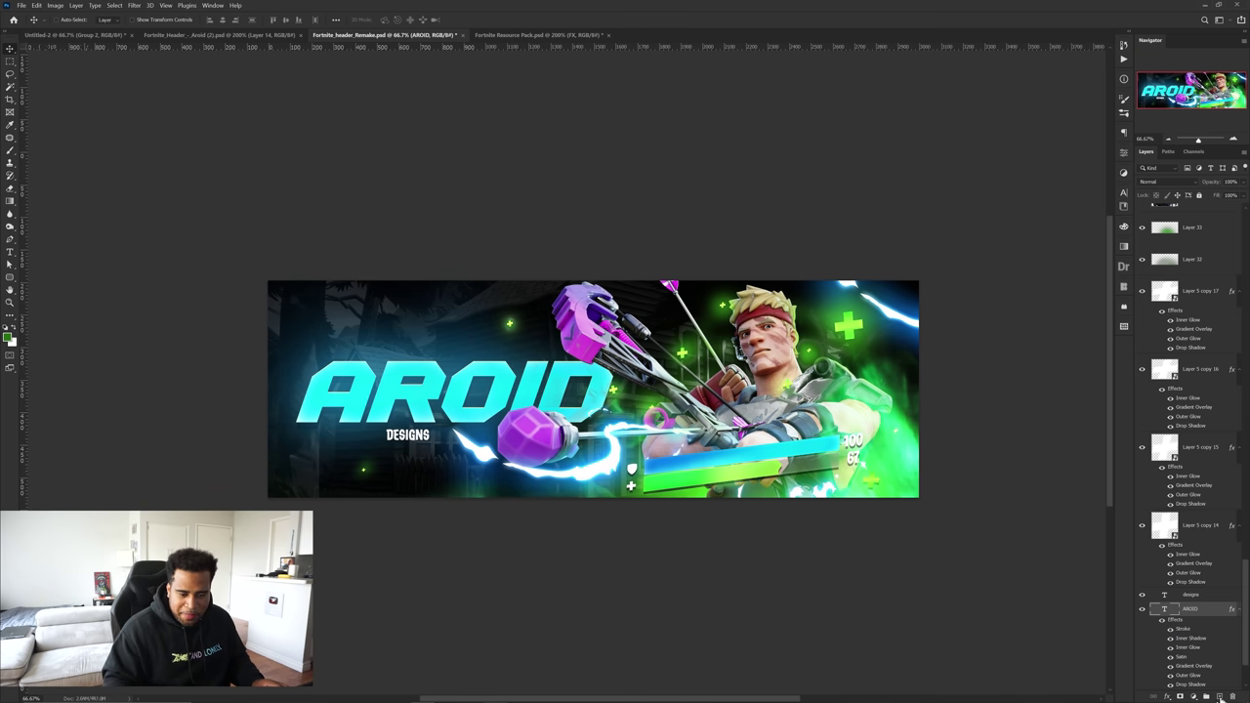
{"action": "left_click", "coordinate": [1219, 697]}
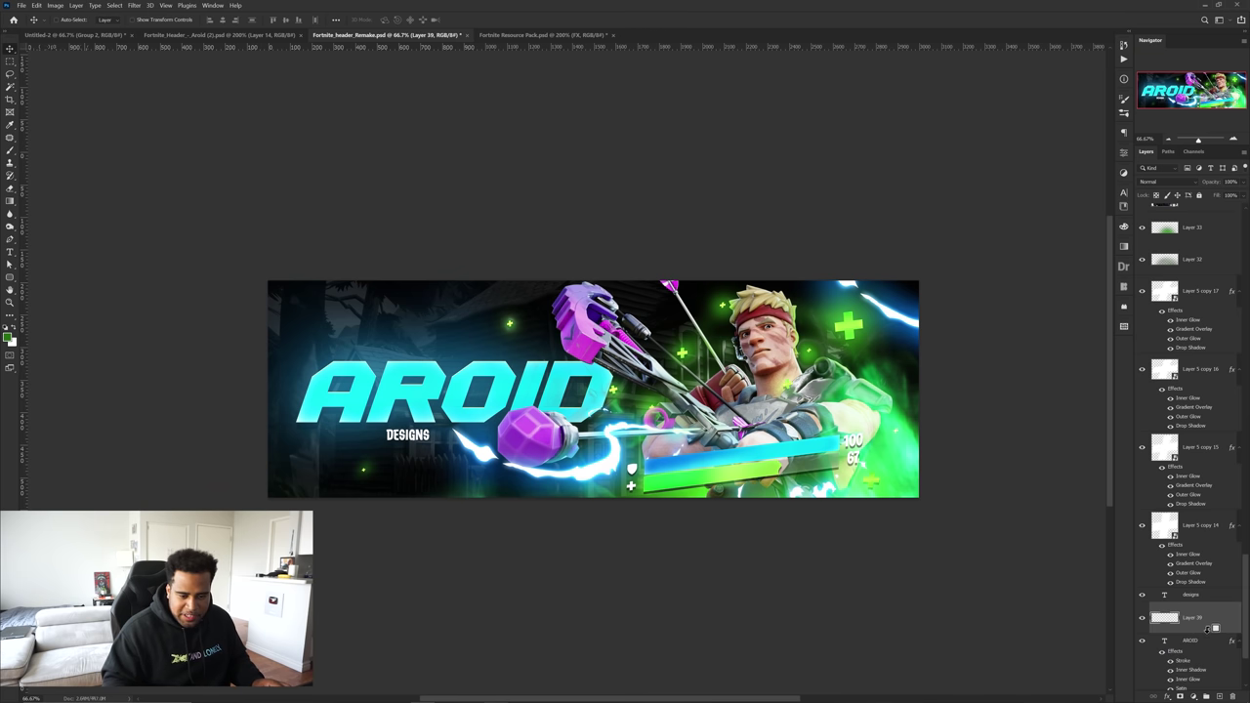
{"action": "key", "text": "b"}
{"action": "left_click", "coordinate": [510, 387], "text": "alt"}
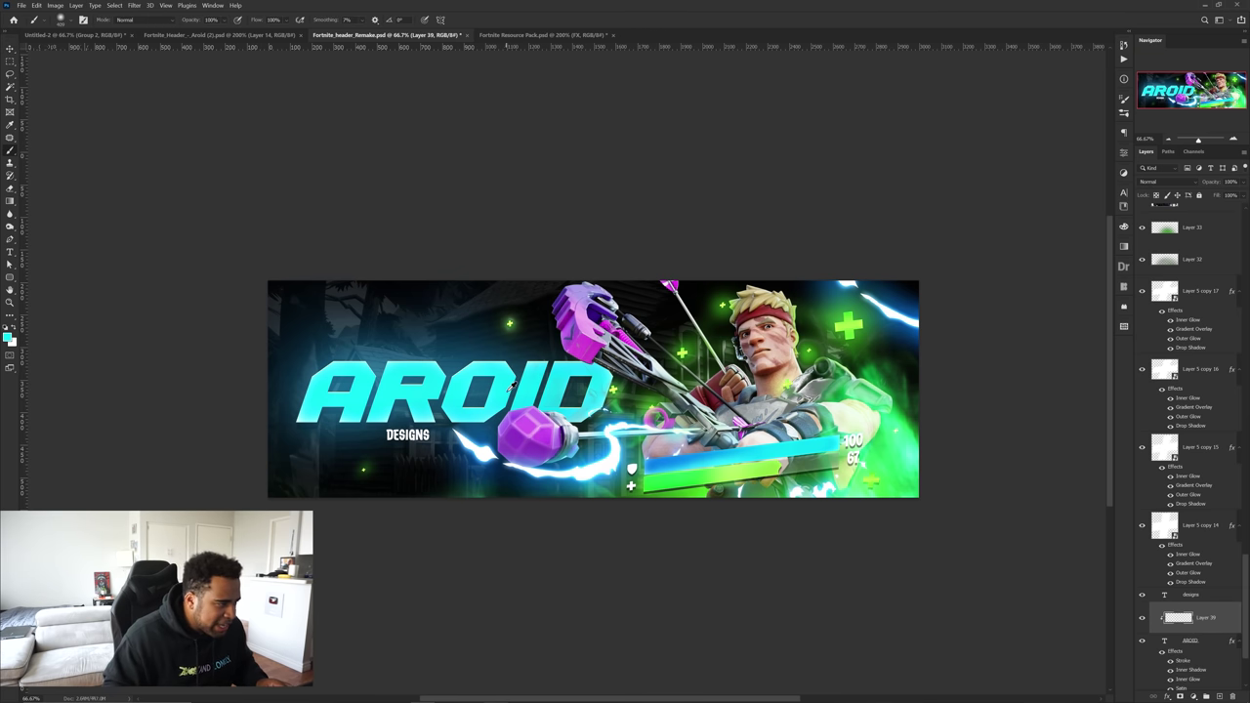
{"action": "left_click", "coordinate": [7, 338]}
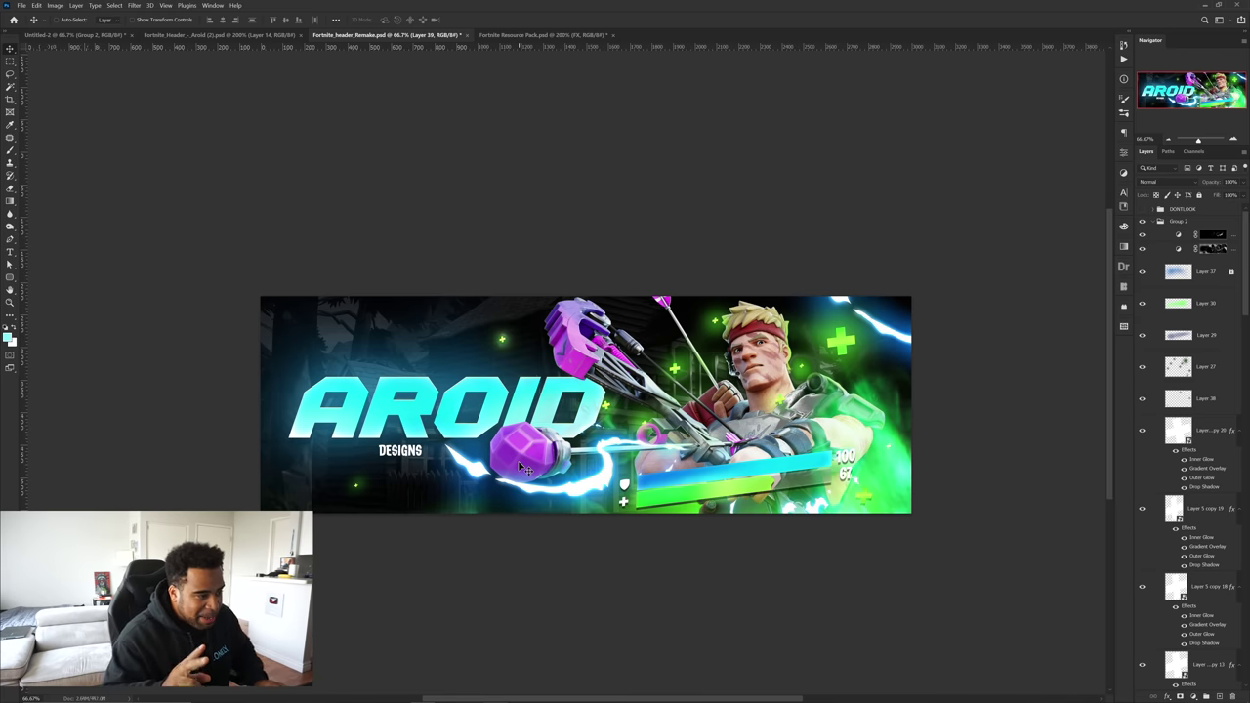
Stamp all visible layers into a merged smart object above the adjustment layers in Group 2 and open it in the Camera Raw Filter
{"action": "left_click_drag", "start_coordinate": [544, 418], "coordinate": [550, 365]}
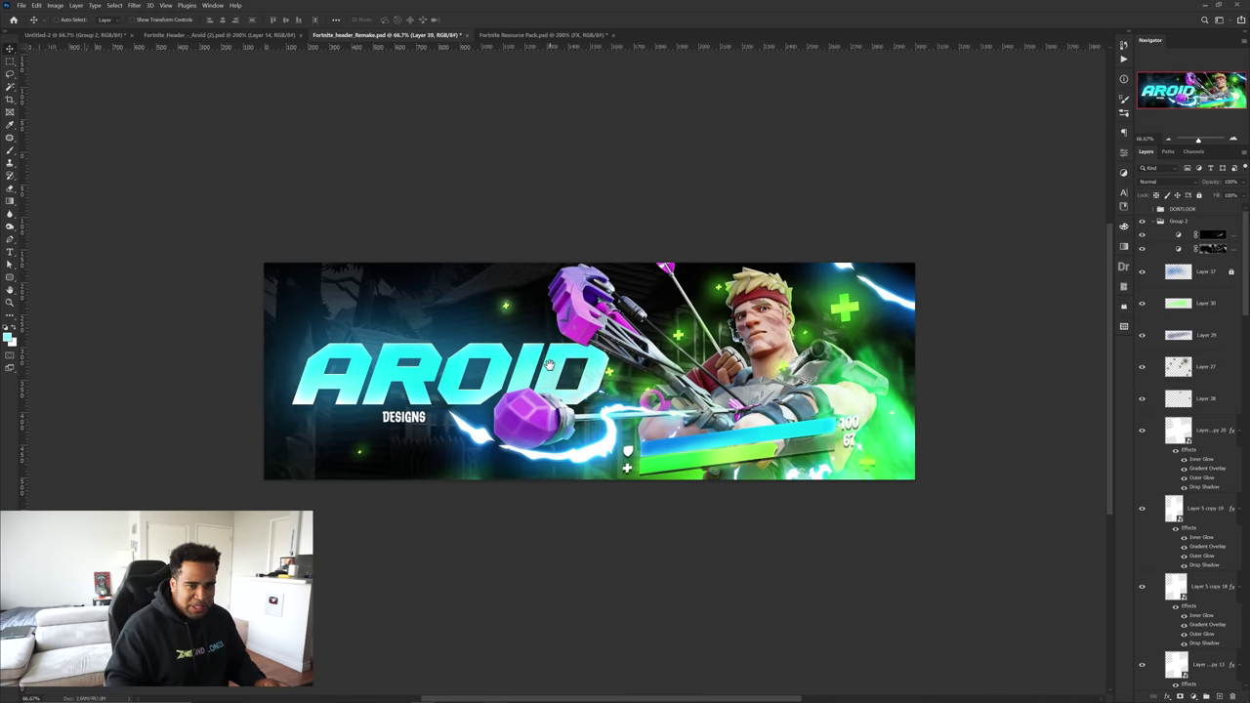
{"action": "left_click", "coordinate": [1220, 236]}
{"action": "key", "text": "ctrl+shift+alt+e"}
{"action": "key", "text": "ctrl+shift+a"}
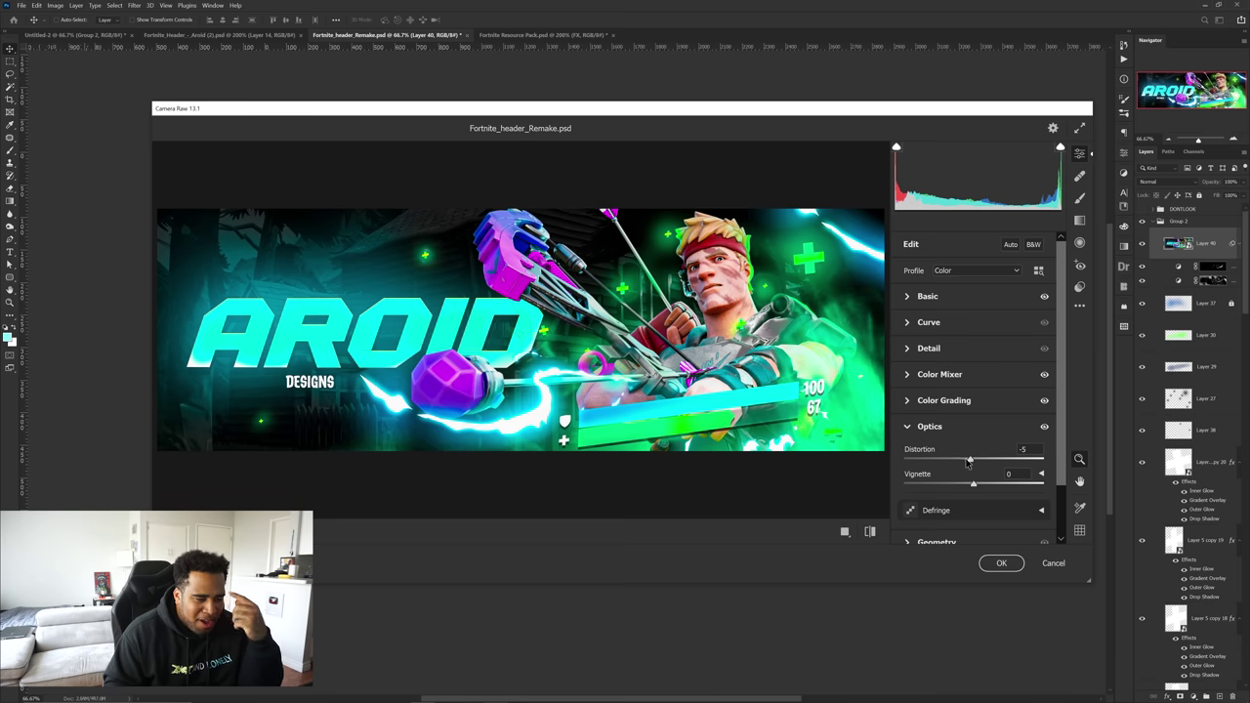
Set Camera Raw distortion to -5, noise reduction to 16 and sharpening to 33, and apply the filter to the merged banner
{"action": "left_click_drag", "start_coordinate": [970, 459], "coordinate": [970, 459]}
{"action": "left_click", "coordinate": [918, 349]}
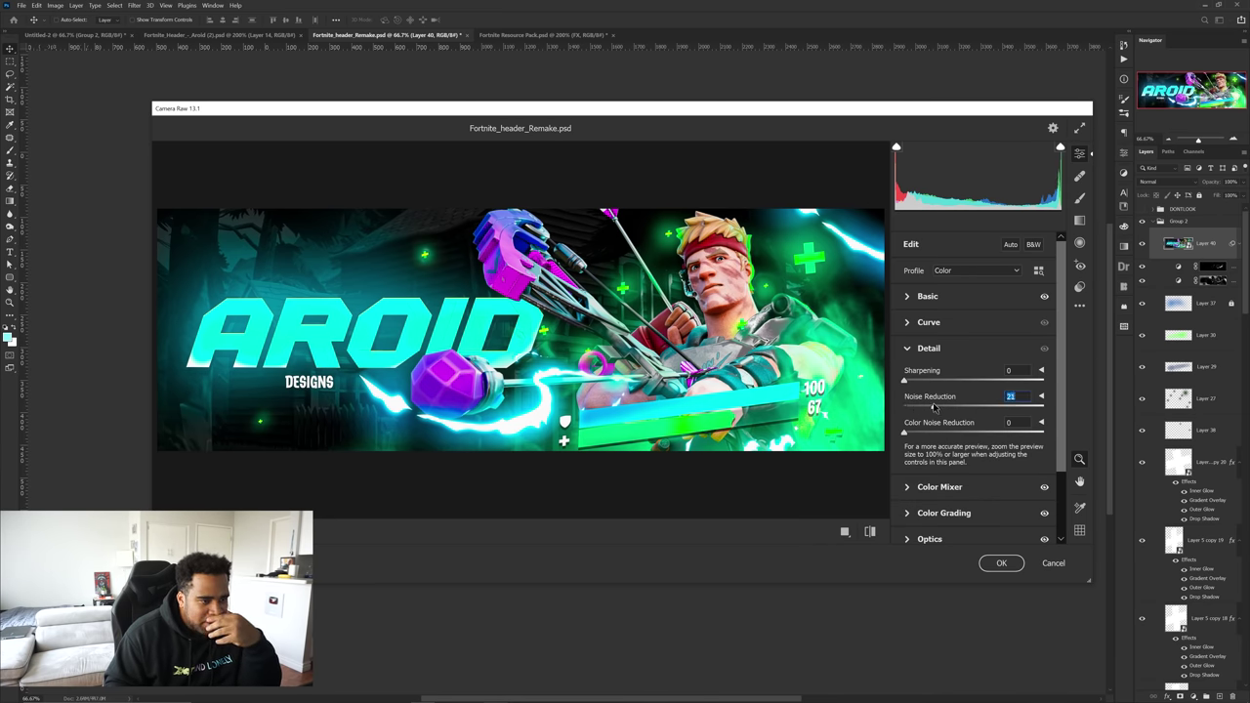
{"action": "left_click_drag", "start_coordinate": [910, 387], "coordinate": [935, 383]}
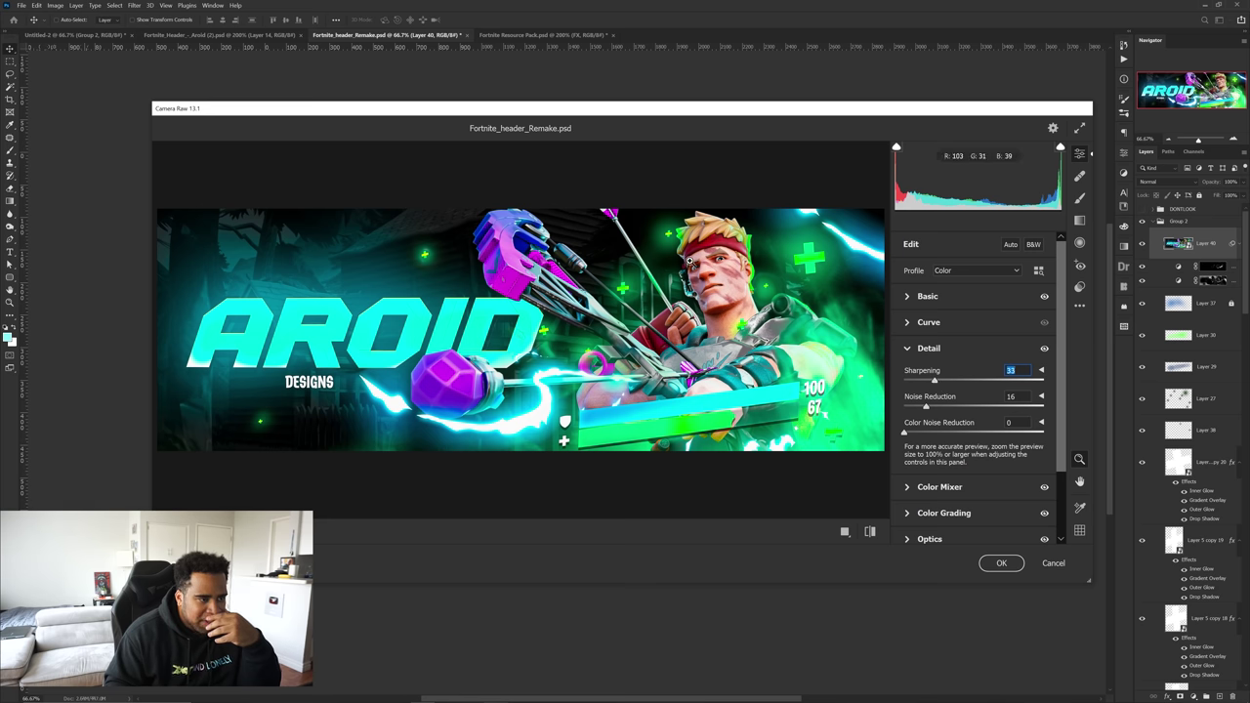
{"action": "left_click", "coordinate": [919, 324]}
{"action": "left_click", "coordinate": [1000, 561]}
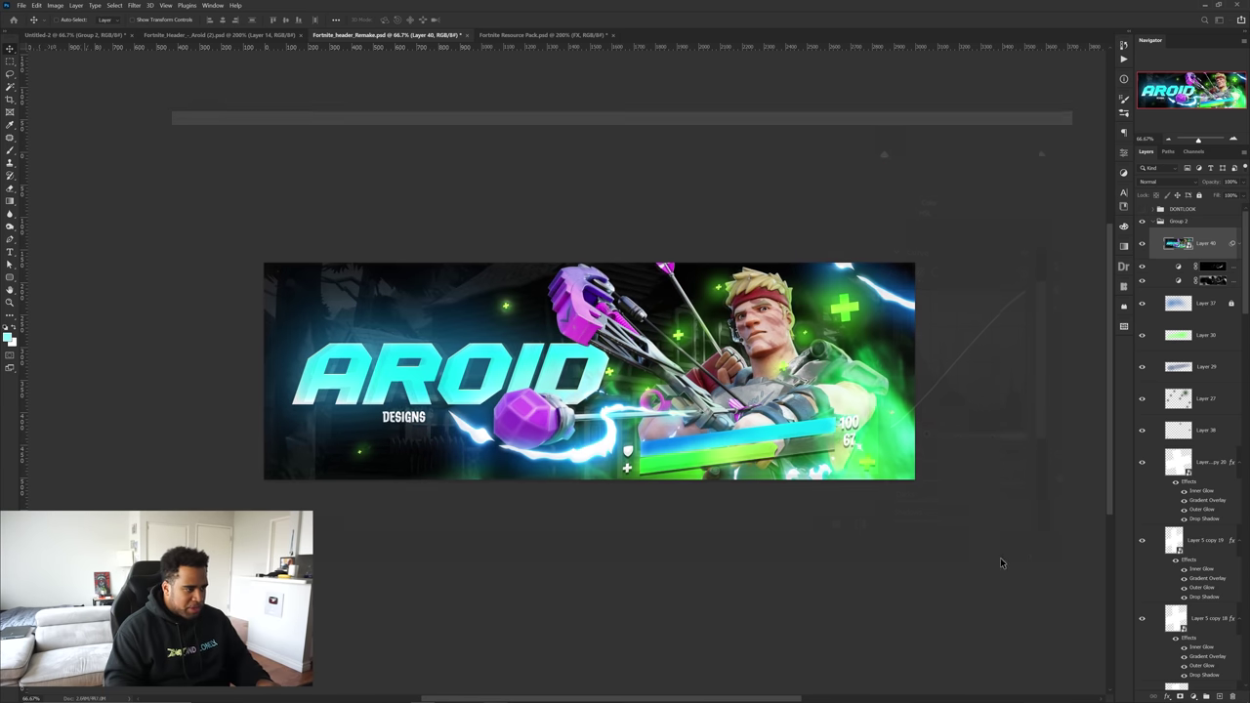
Compare the finished remake with the old banner by repeatedly showing and hiding the DONTLOOK group
{"action": "left_click_drag", "start_coordinate": [897, 477], "coordinate": [796, 425]}
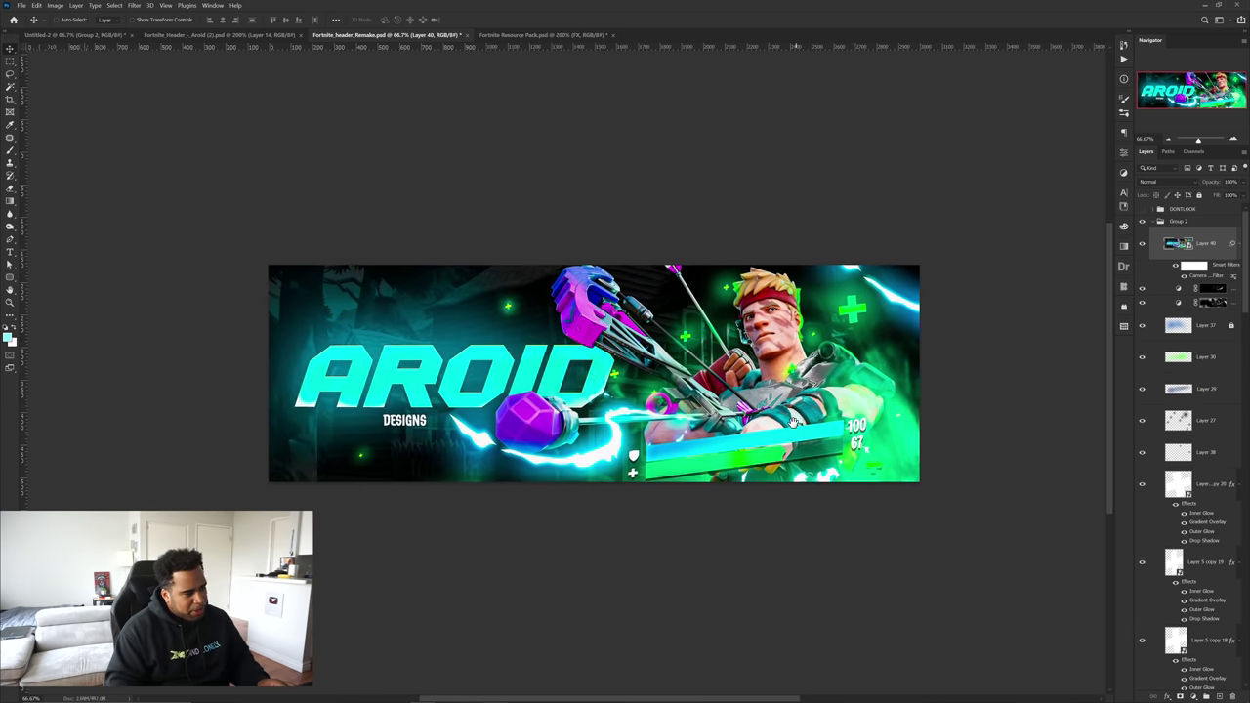
{"action": "scroll", "coordinate": [794, 421], "scroll_direction": "up", "scroll_amount": 1}
{"action": "scroll", "coordinate": [841, 400], "scroll_direction": "down", "scroll_amount": 1}
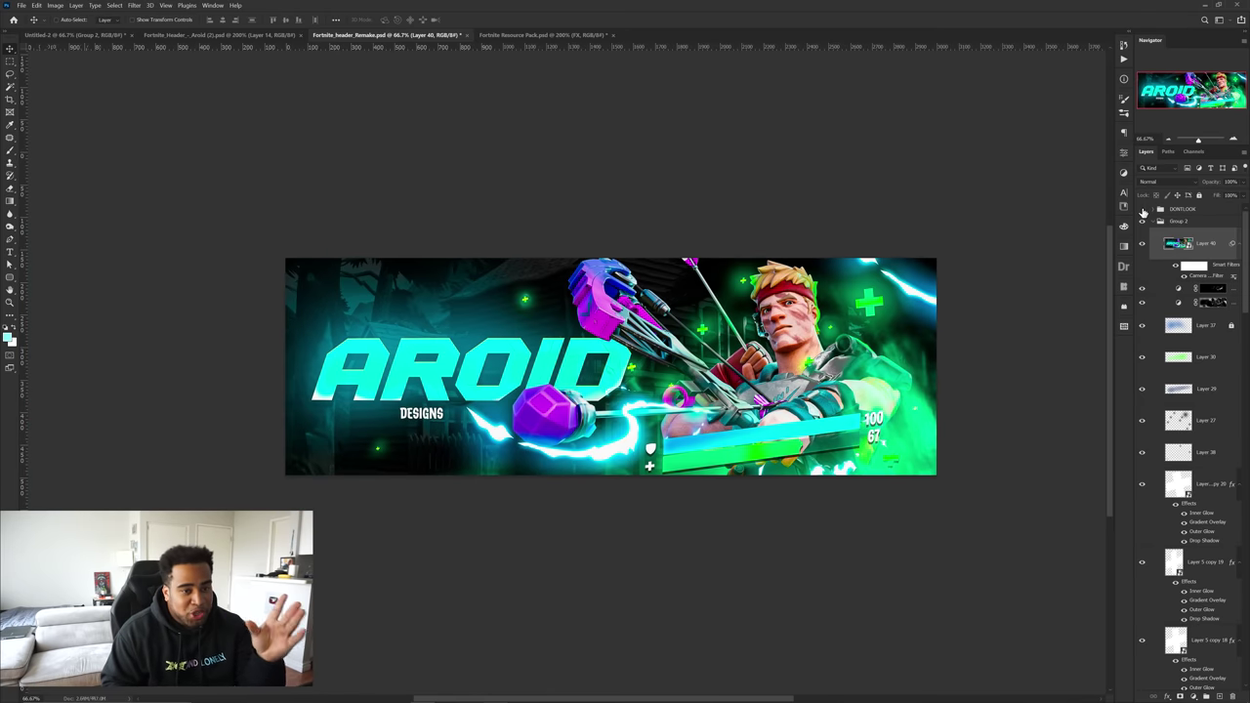
{"action": "left_click", "coordinate": [1143, 211]}
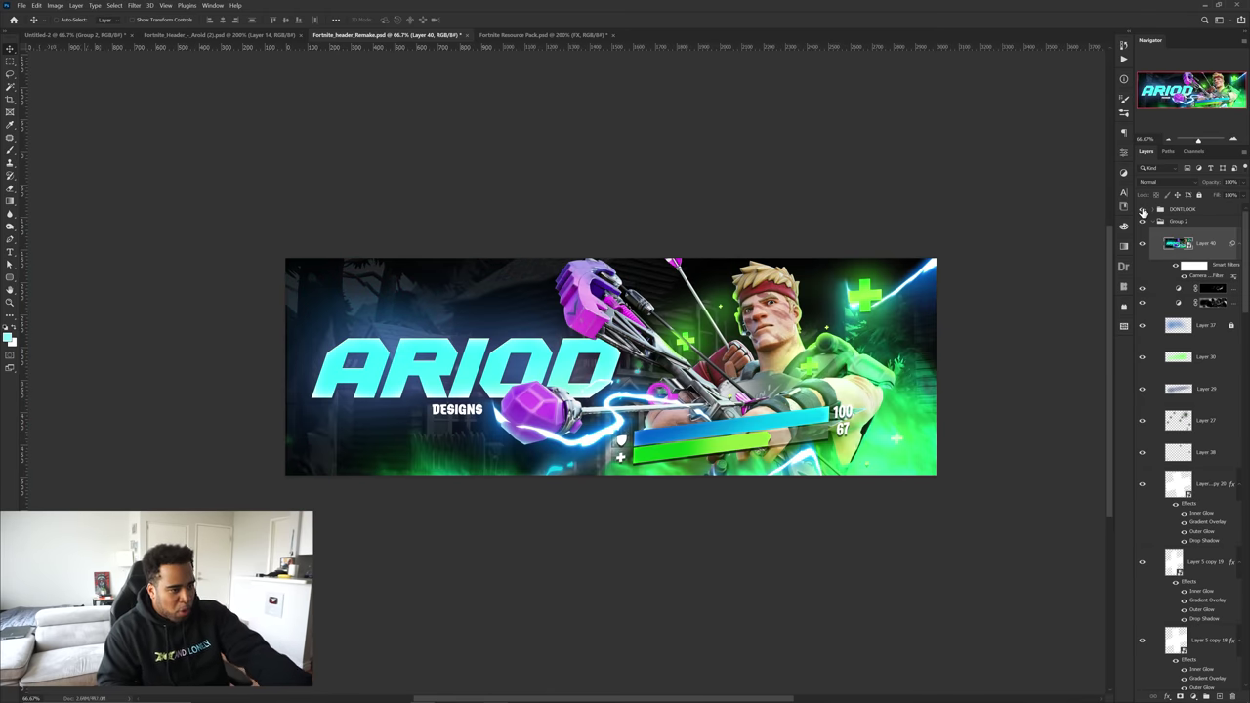
{"action": "left_click", "coordinate": [1144, 212]}
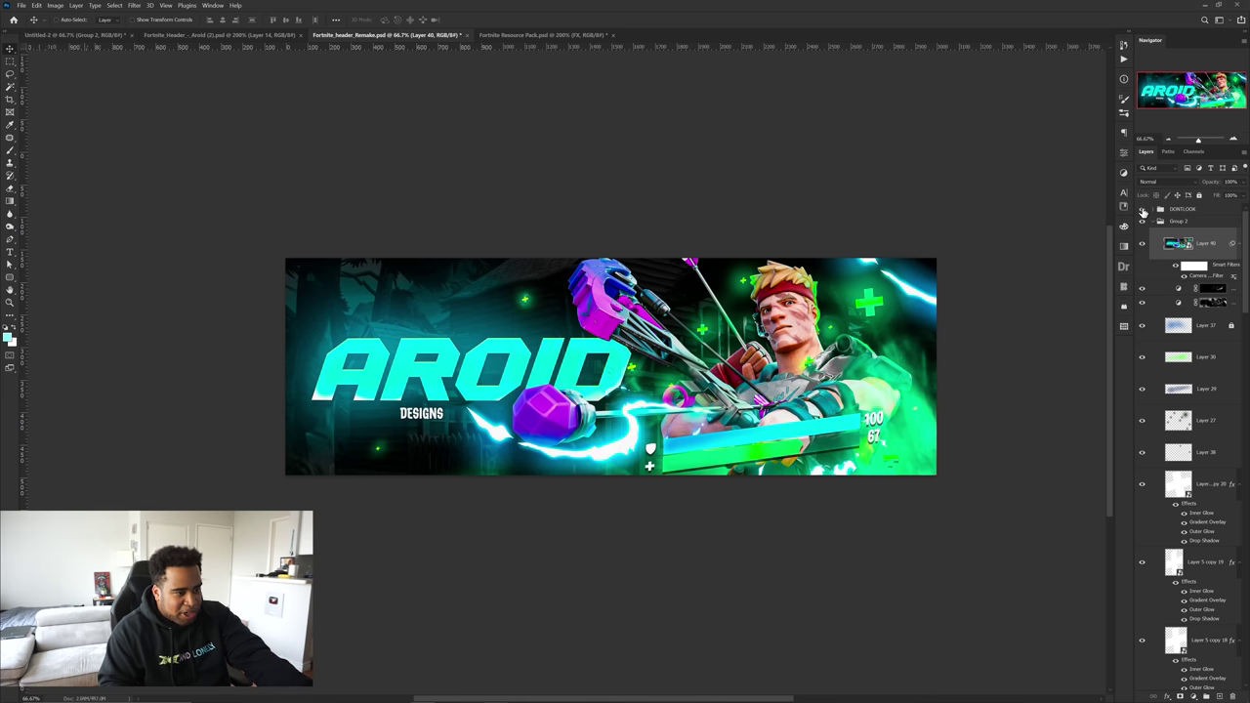
{"action": "left_click", "coordinate": [1143, 212]}
{"action": "left_click", "coordinate": [1144, 212]}
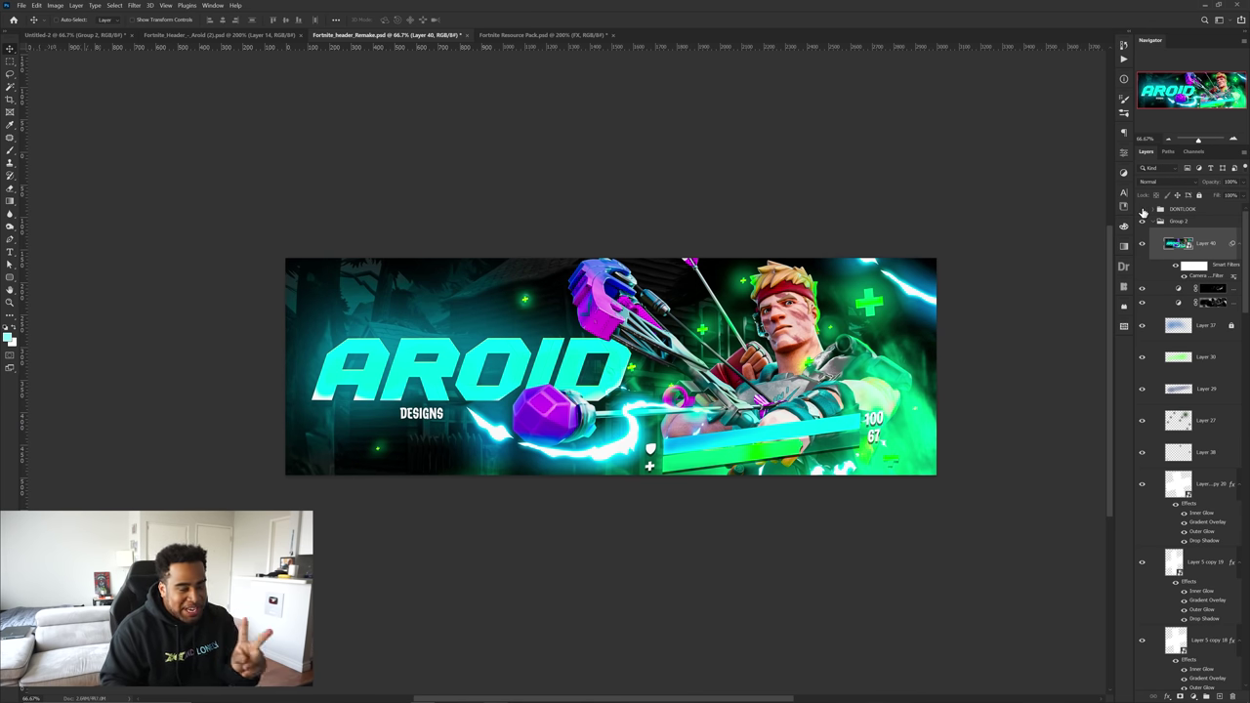
{"action": "left_click", "coordinate": [1144, 212]}
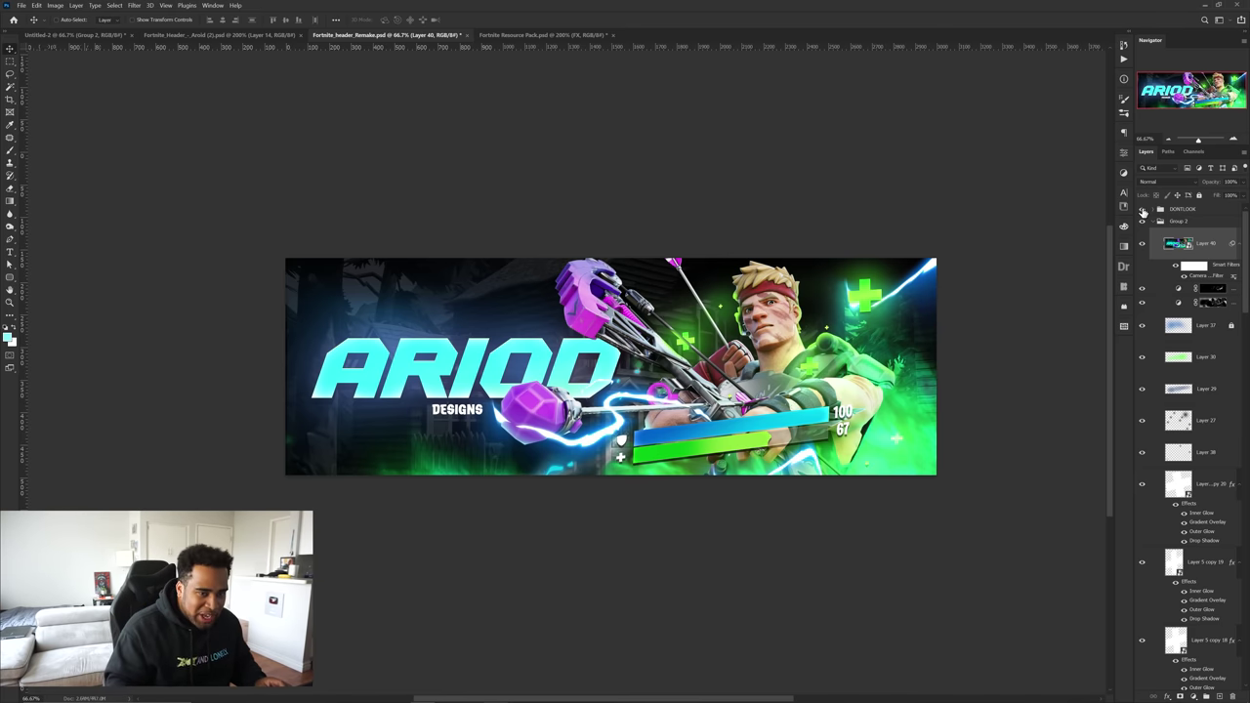
{"action": "left_click", "coordinate": [1143, 212]}
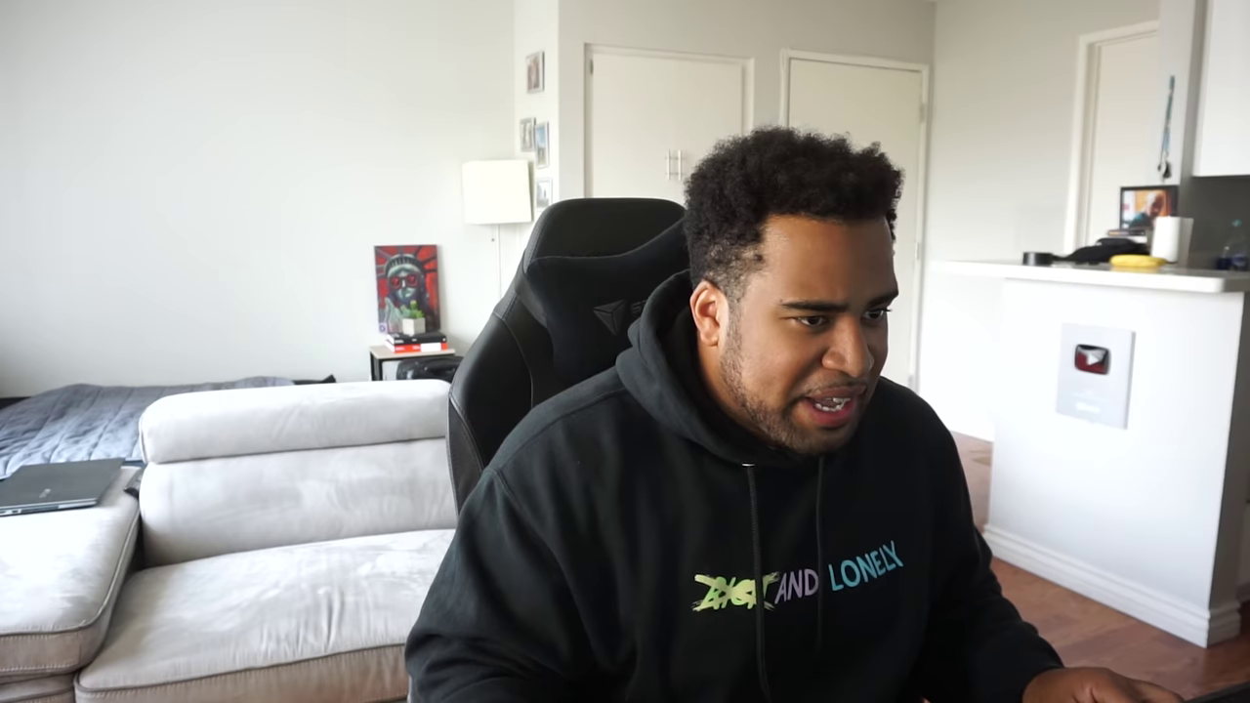